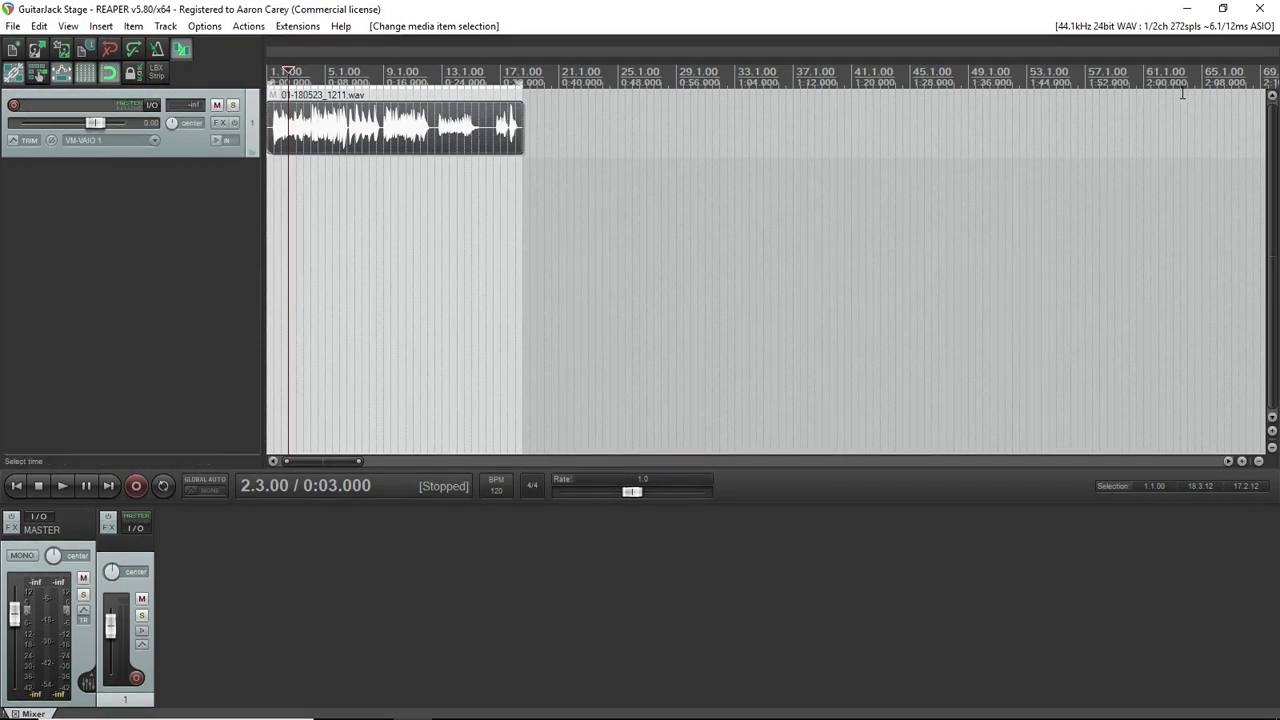
Step: Check the GuitarJack Stage MIDI input and output entries in the MIDI device preferences, leaving the preferences unchanged
click(1200, 26)
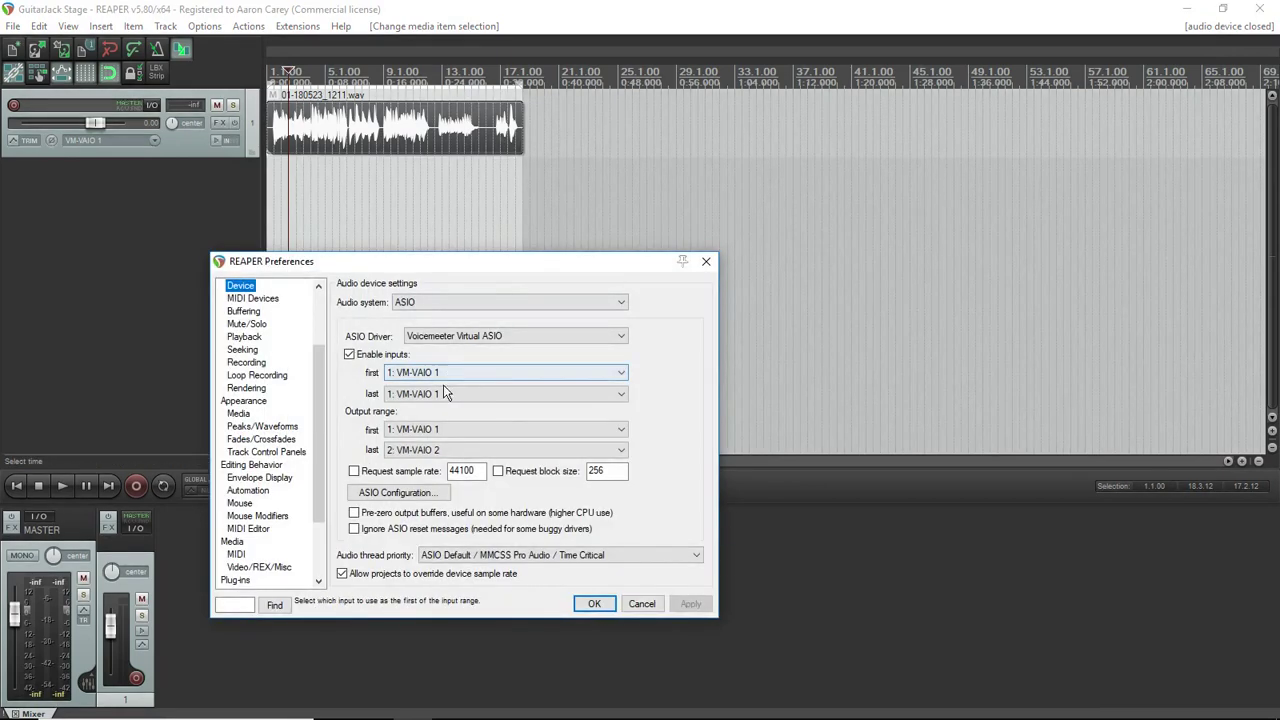
key(Down)
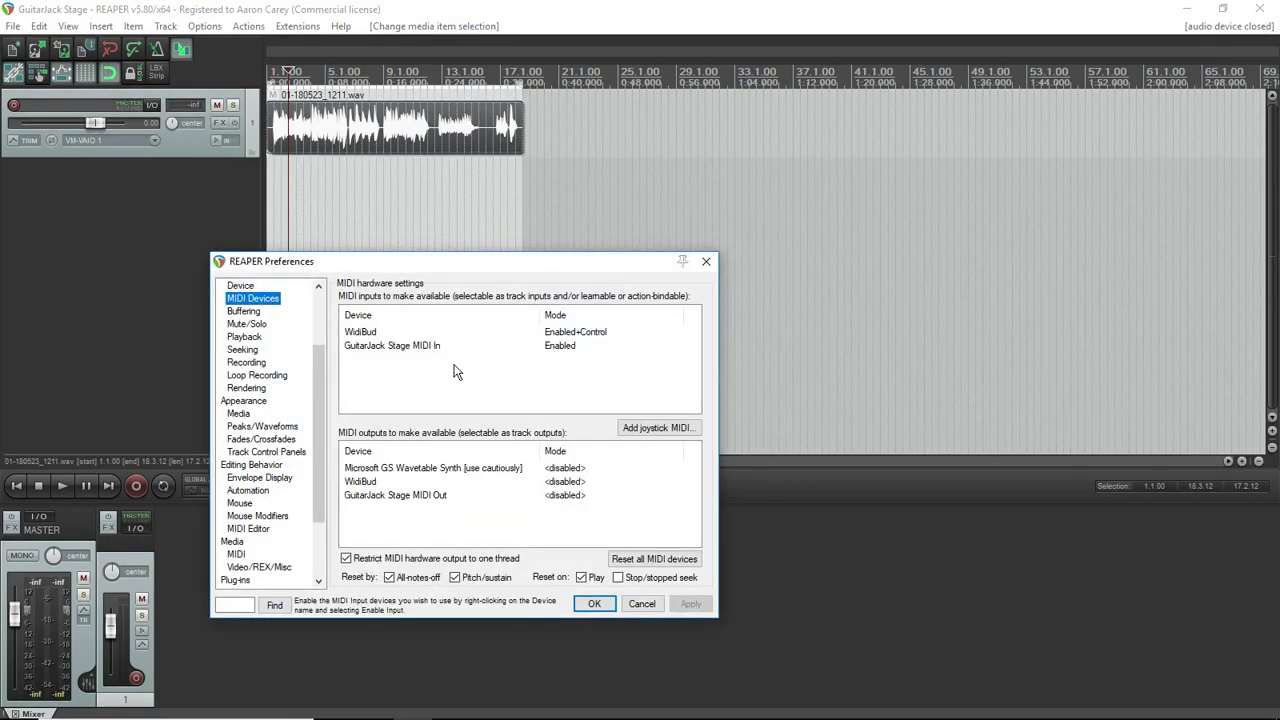
click(390, 347)
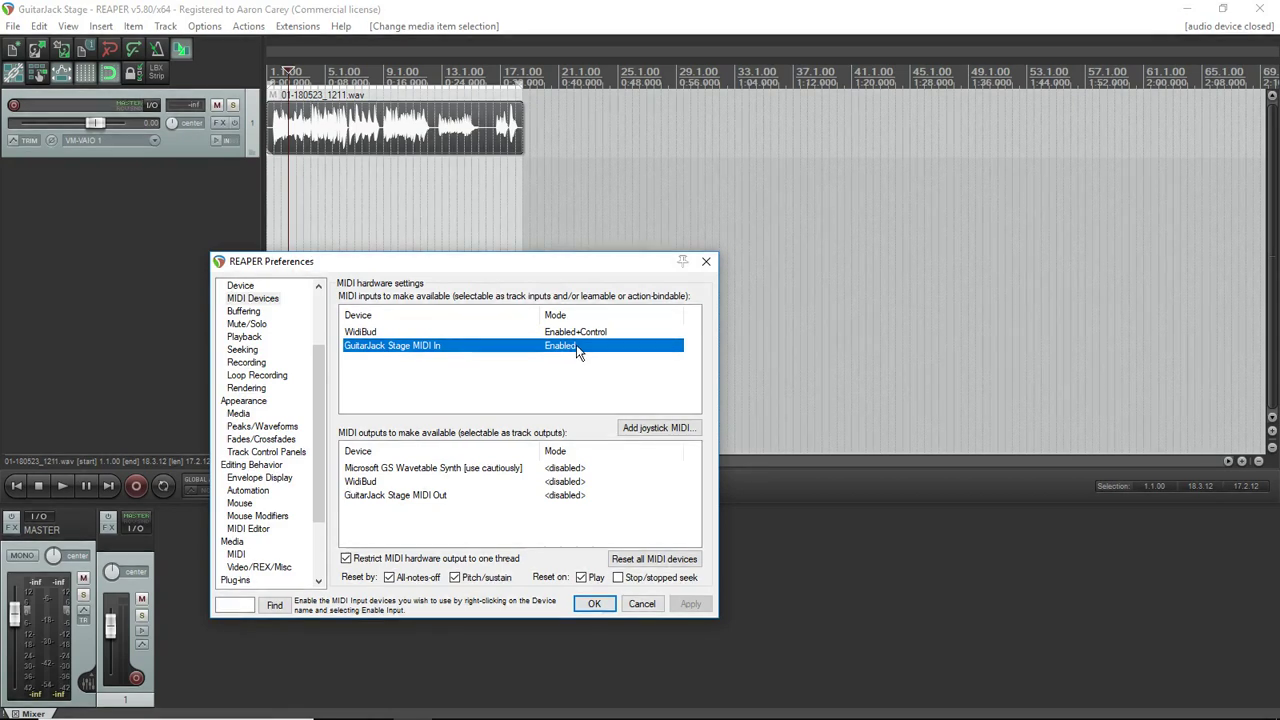
click(410, 498)
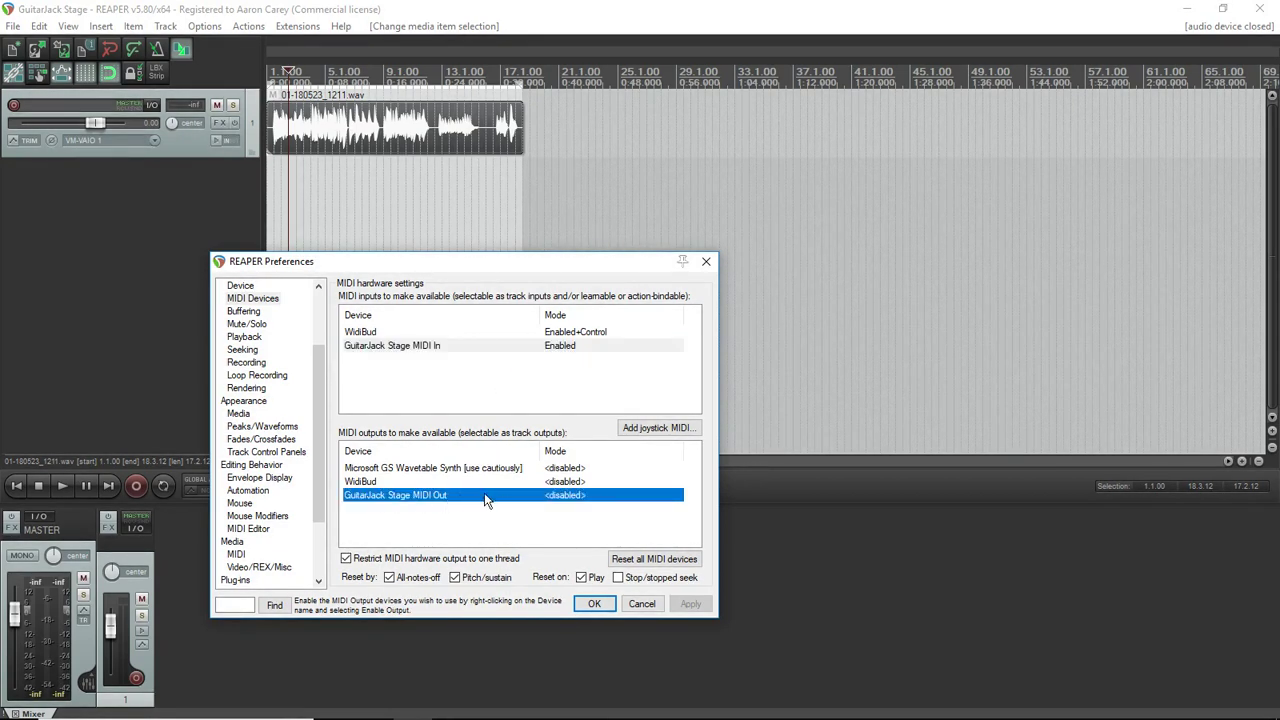
click(641, 605)
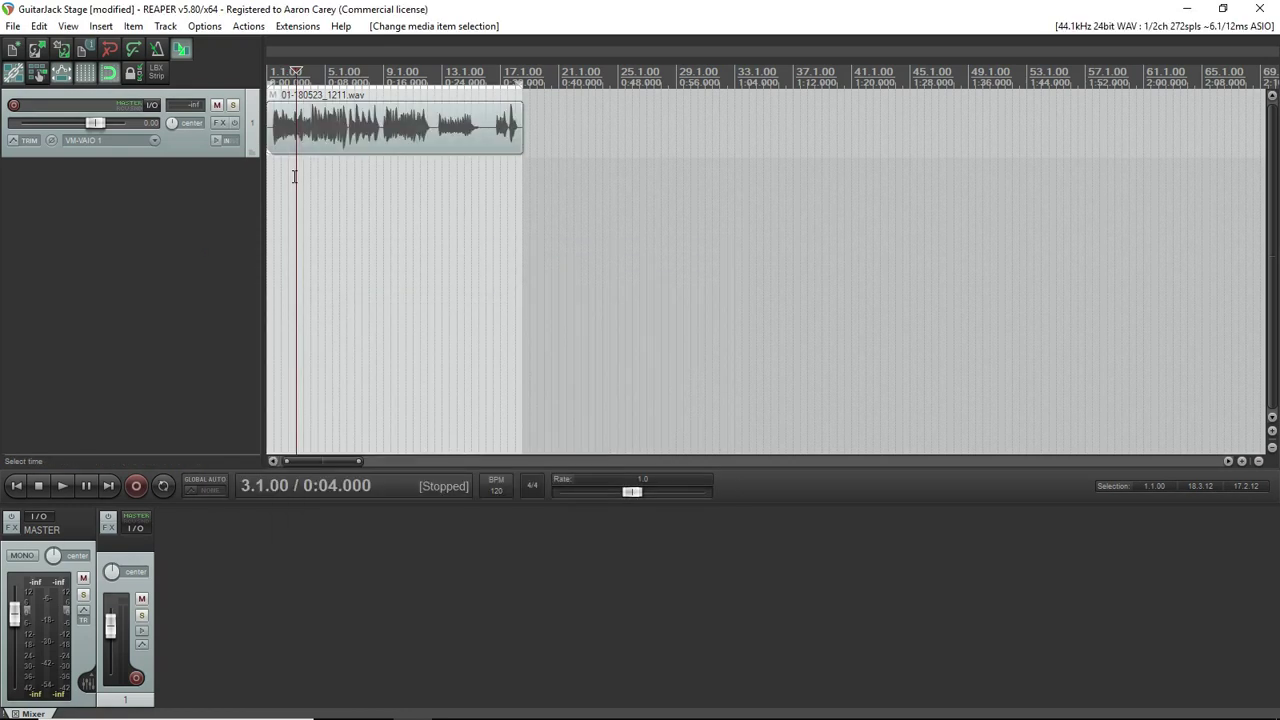
Step: Audition the recorded audio item from 2.3.00, then stop playback
click(291, 176)
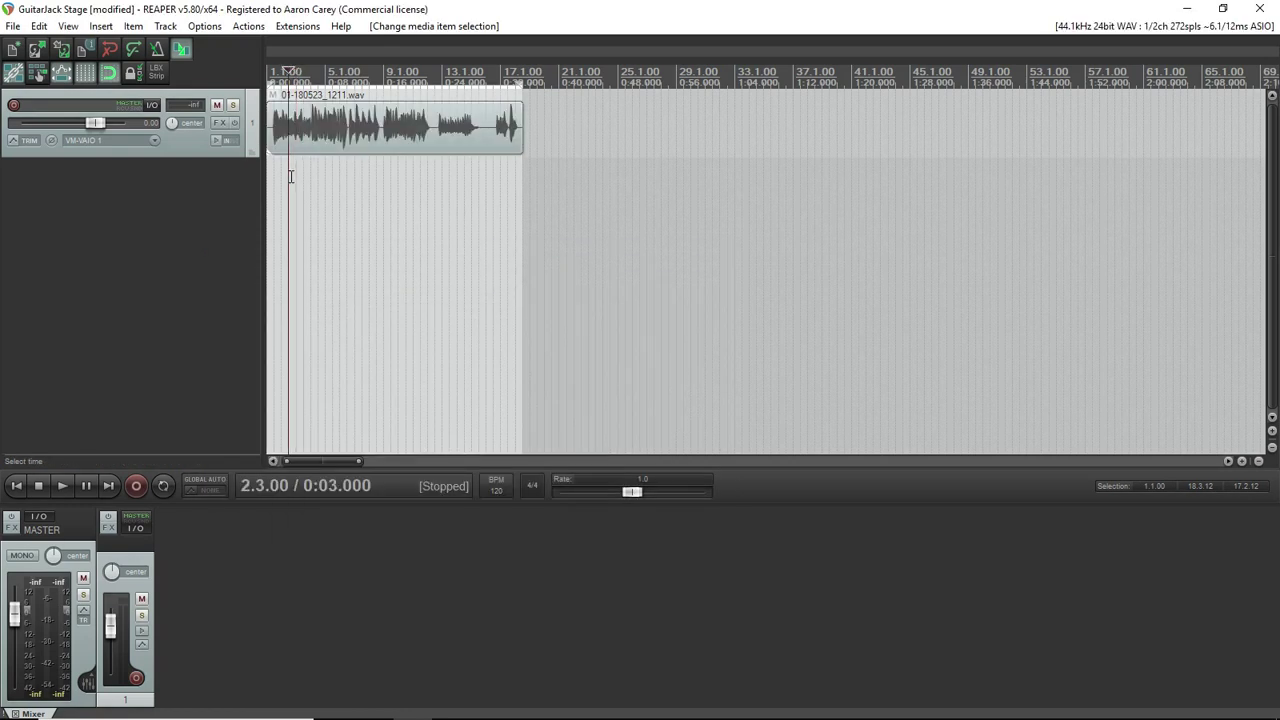
key(space)
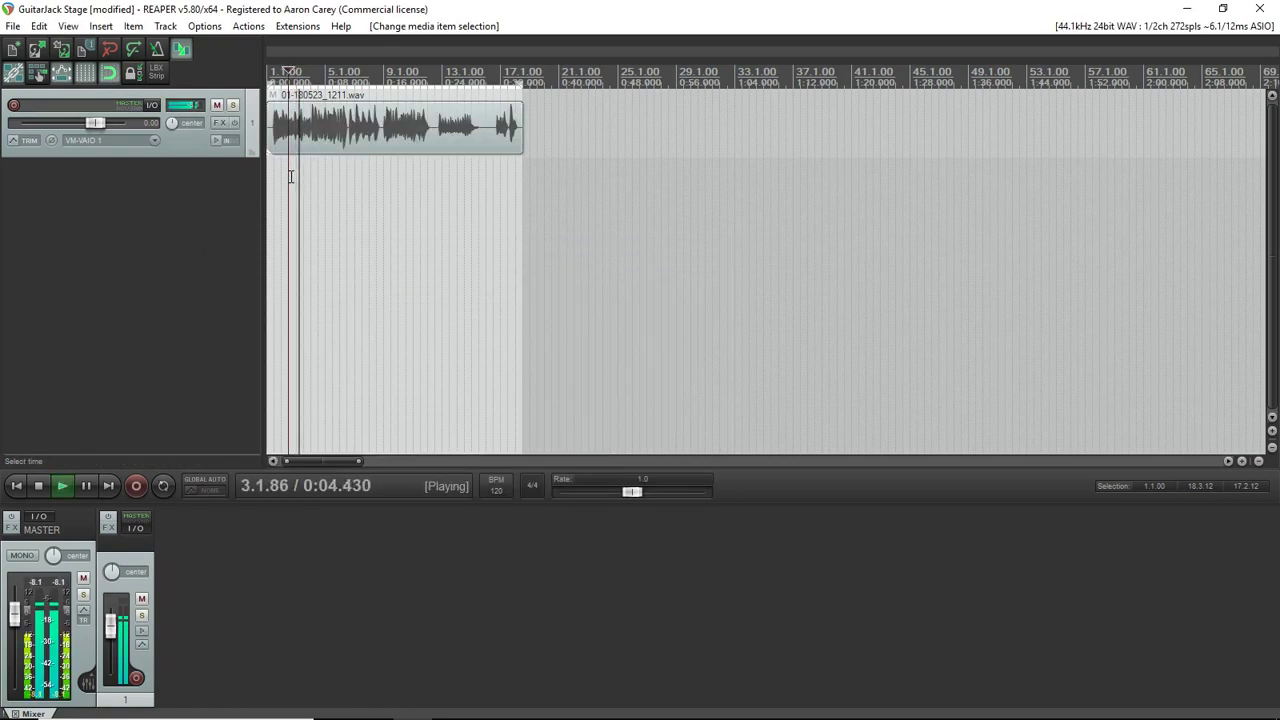
key(space)
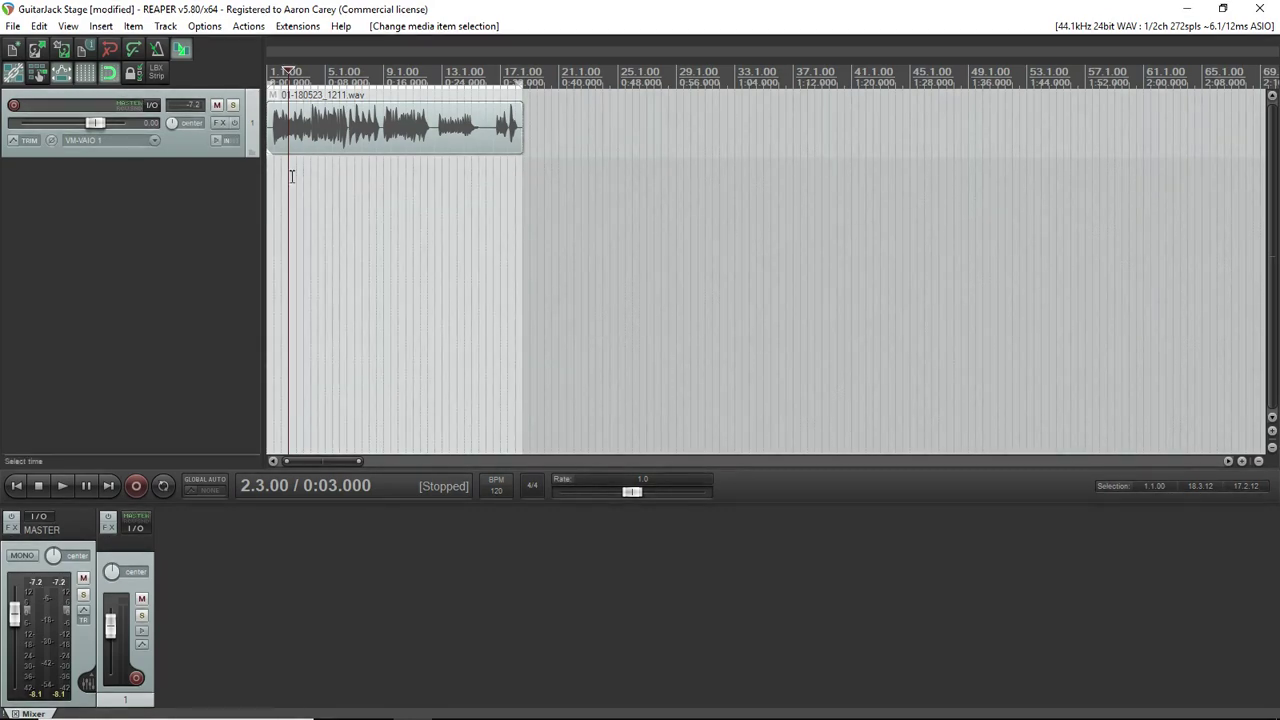
Step: Name the first track "guitar" and add a second track named "parallel spillover"
double_click(60, 106)
text(guitar)
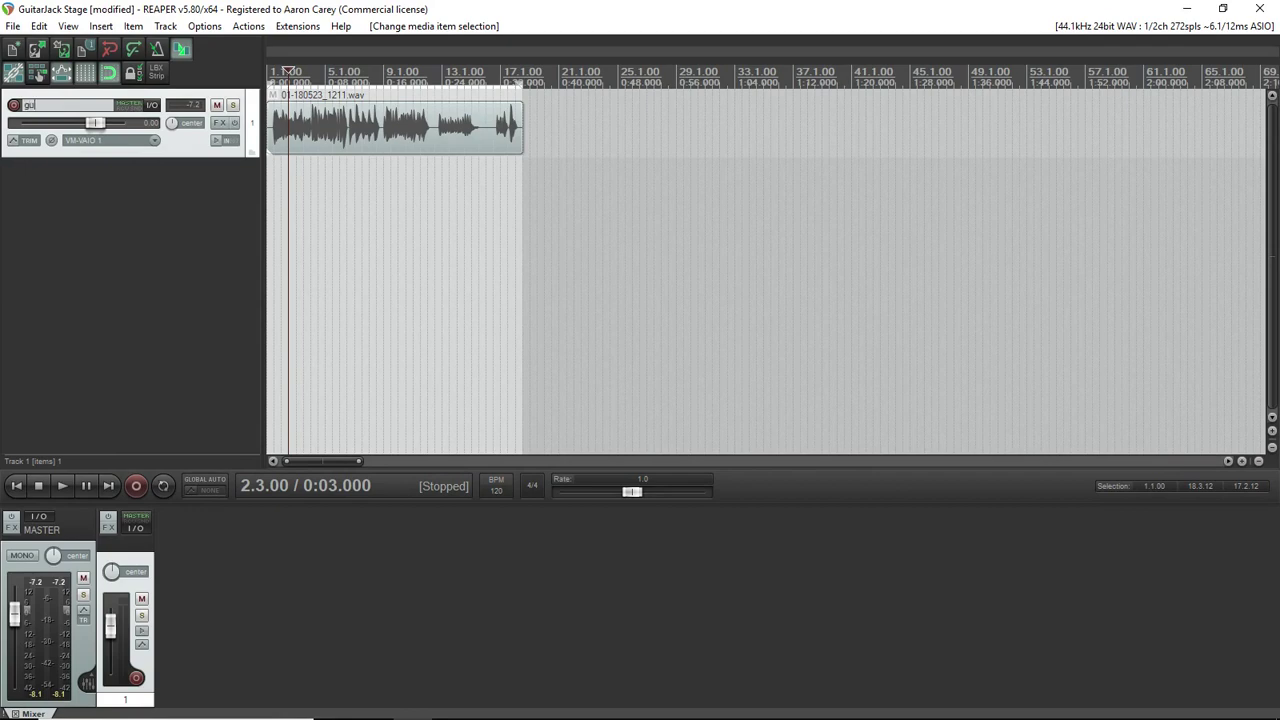
double_click(77, 184)
double_click(34, 172)
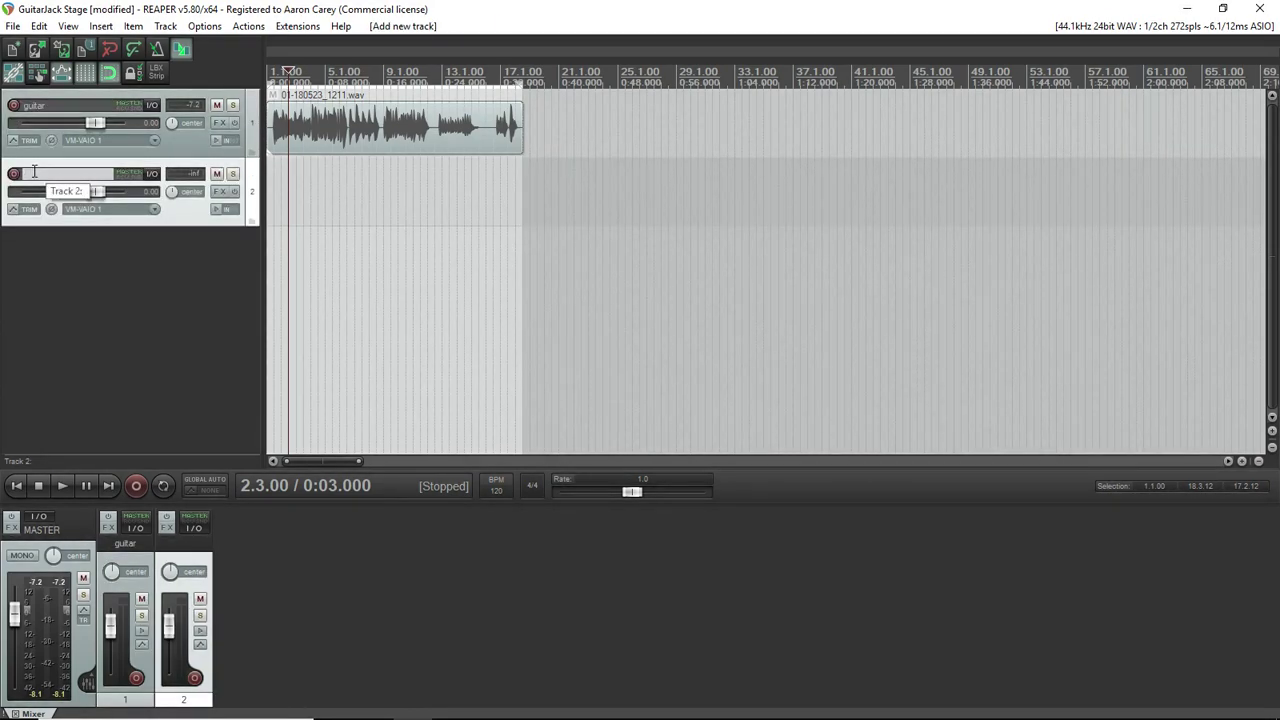
text(parallel spillover)
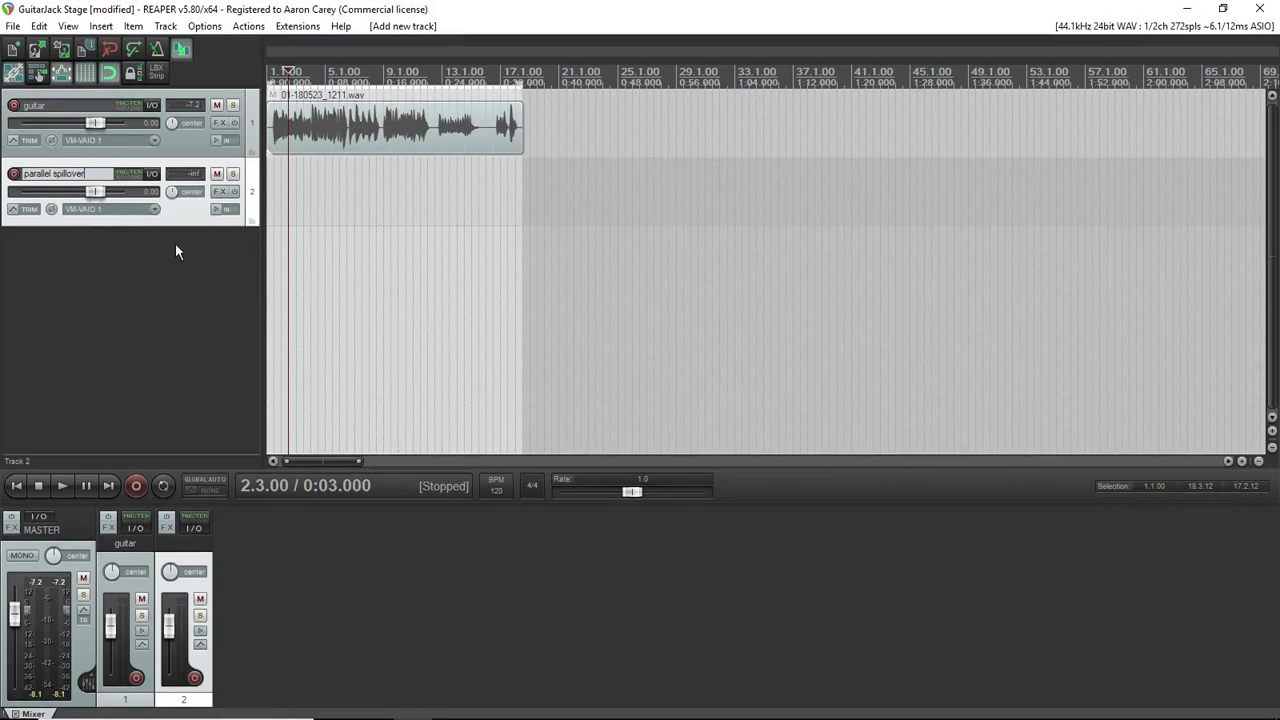
Step: Add a send from the guitar track to the parallel spillover track
click(150, 114)
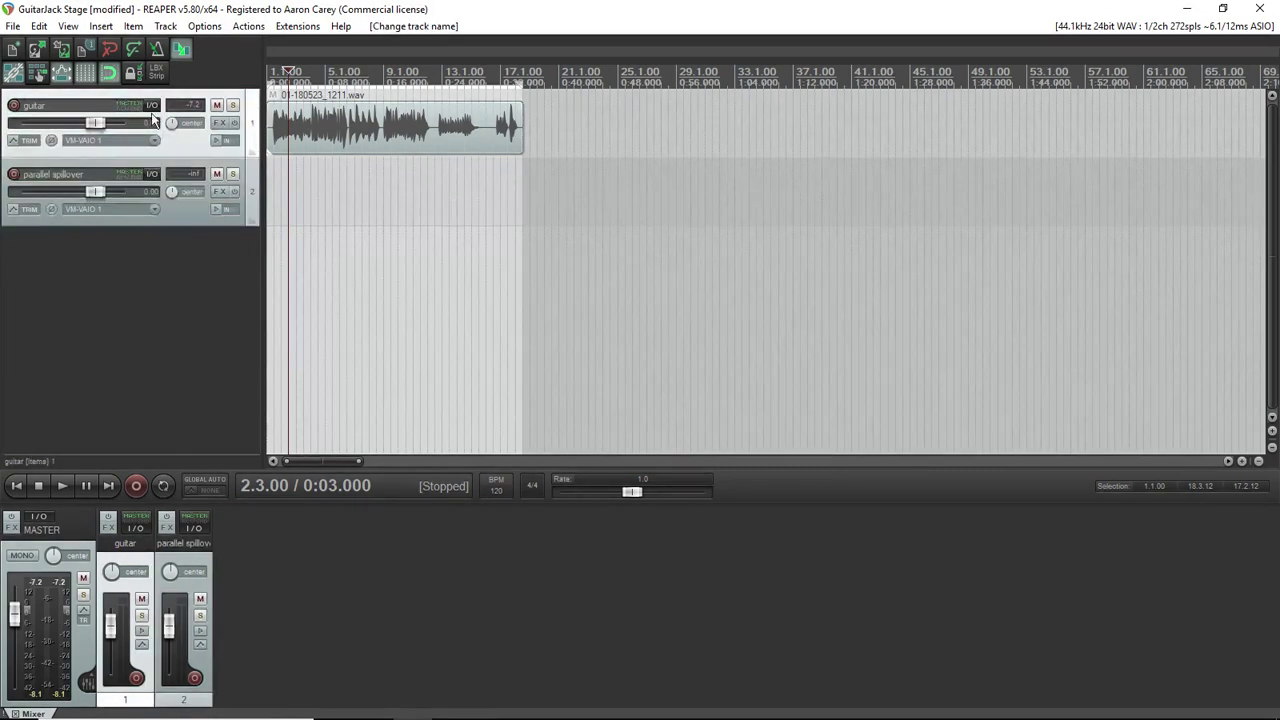
click(151, 107)
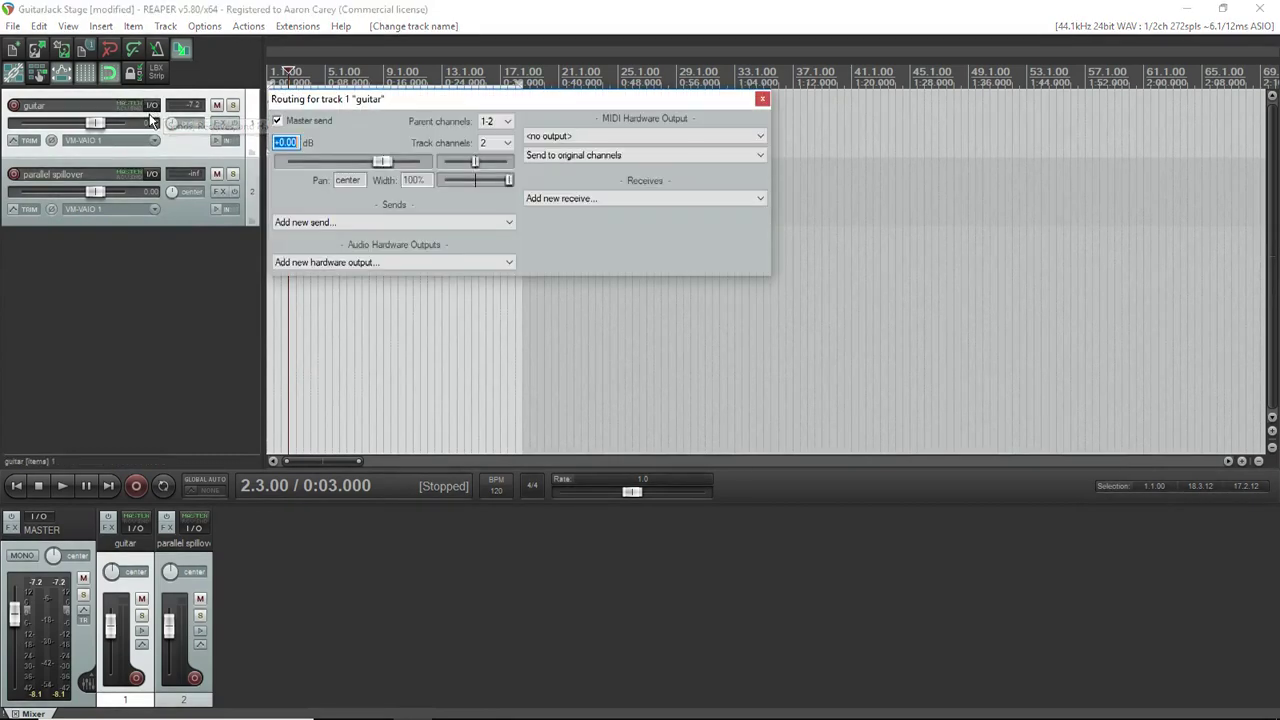
click(353, 220)
click(321, 249)
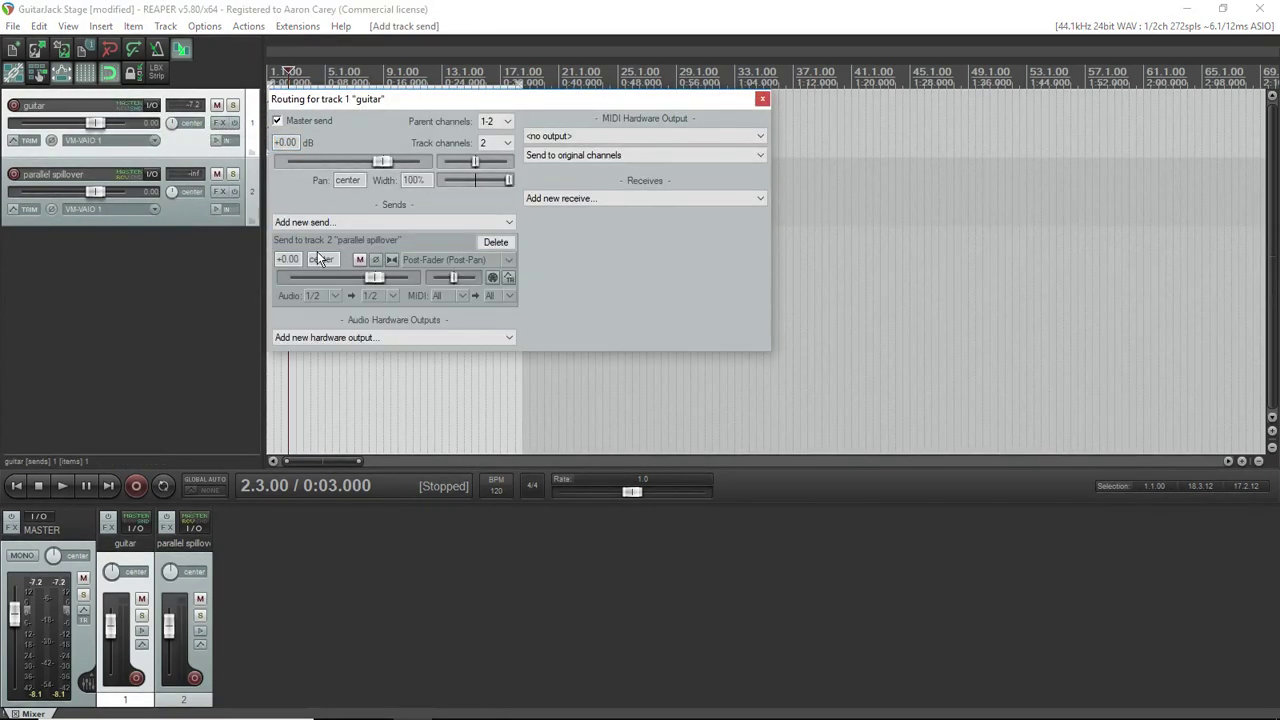
Step: Add two new empty tracks below the parallel spillover track
click(115, 262)
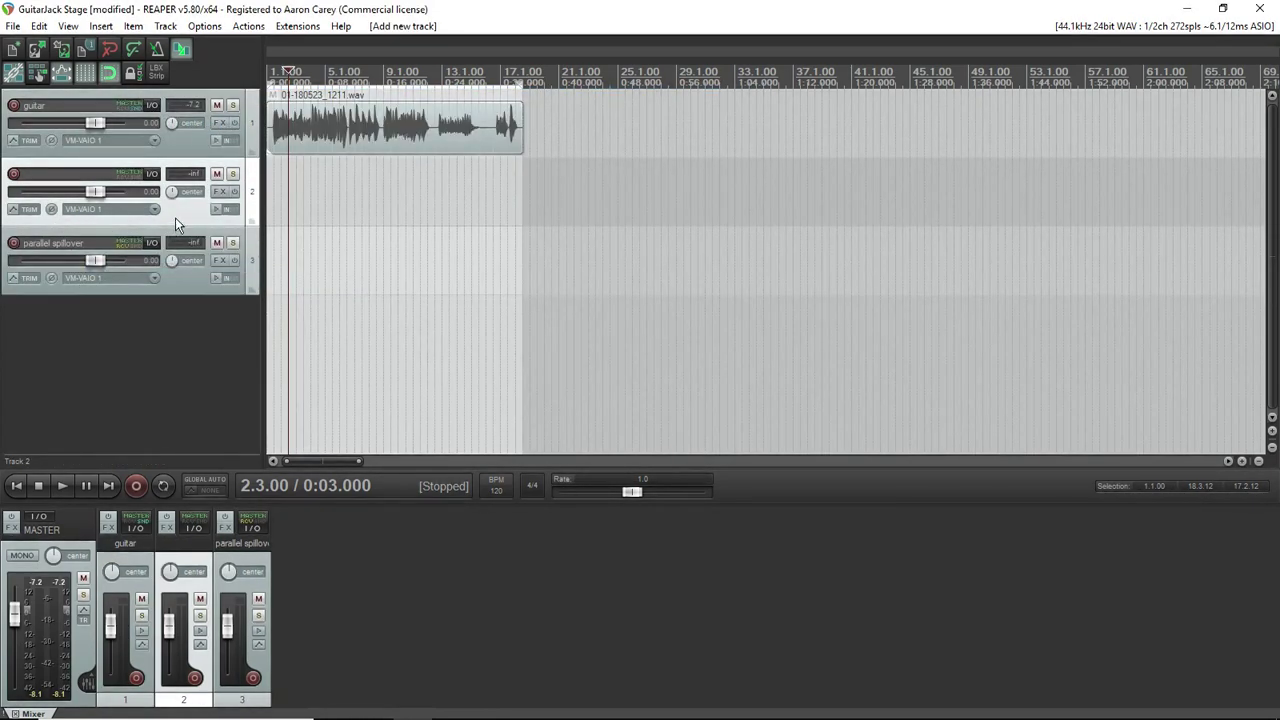
drag(175, 217, 160, 296)
right_click(137, 335)
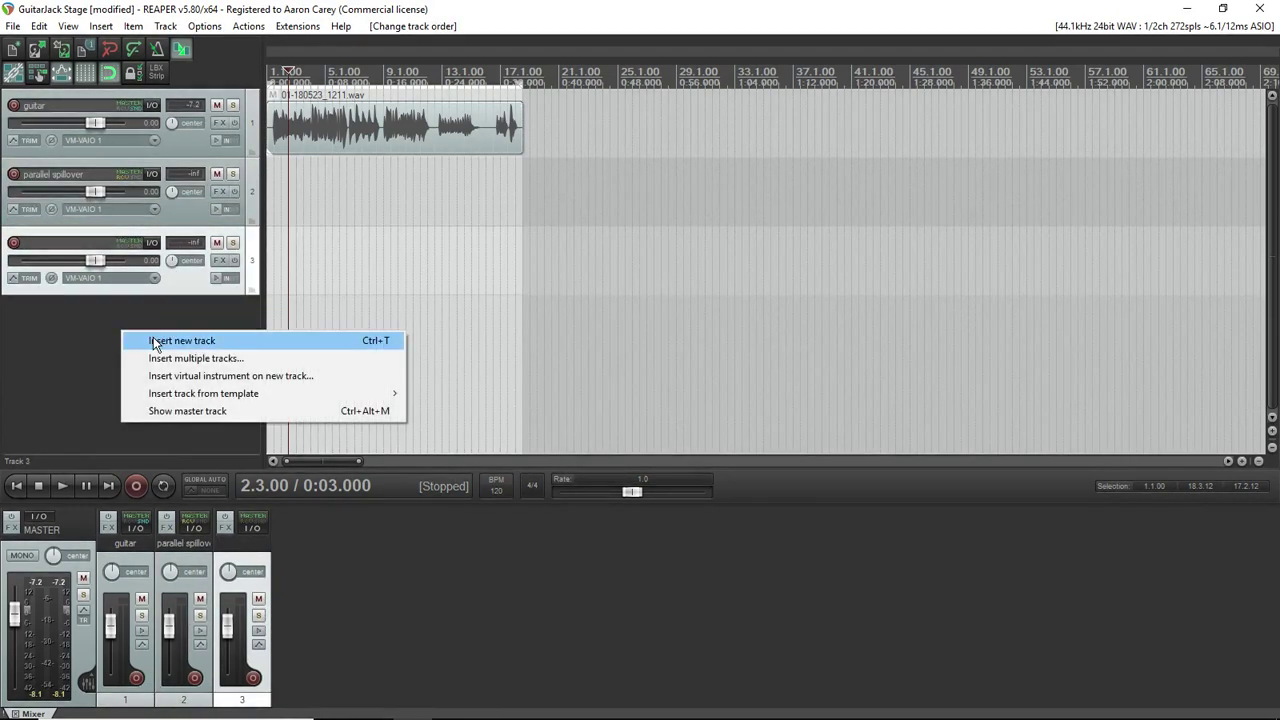
click(165, 340)
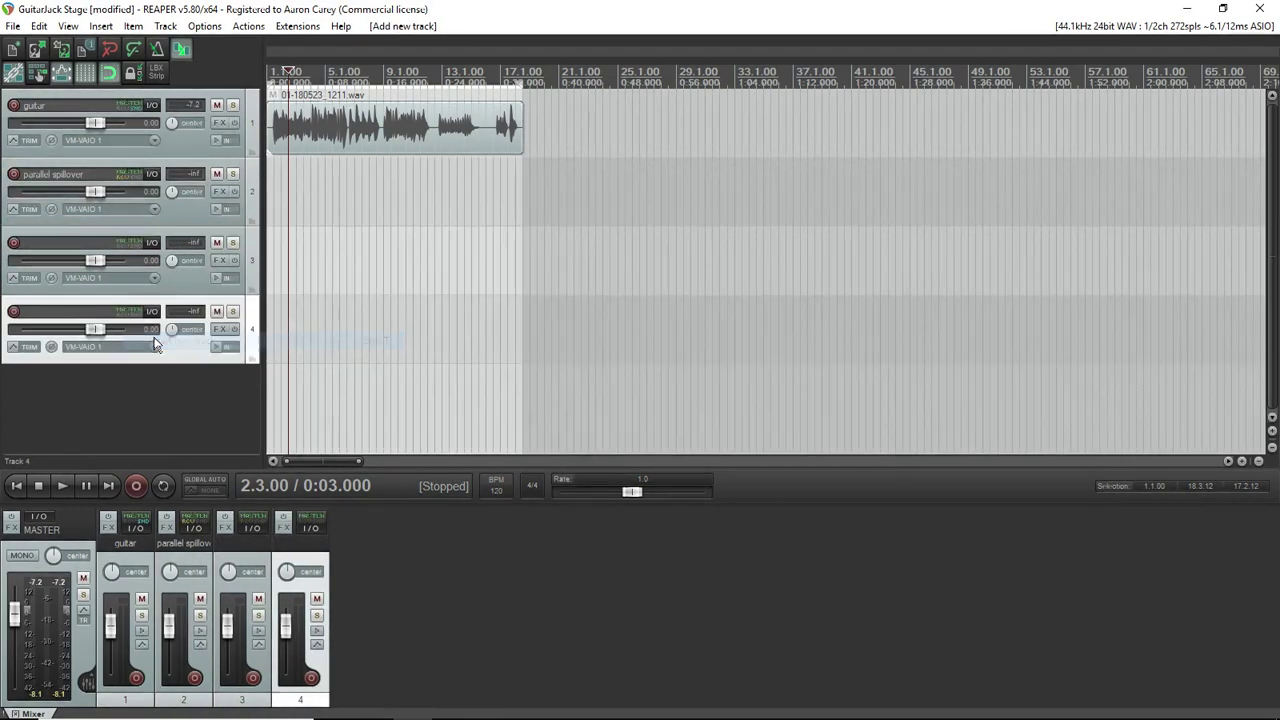
Step: Arm the third track with record monitoring on and set its input to all channels of GuitarJack Stage MIDI In
click(14, 242)
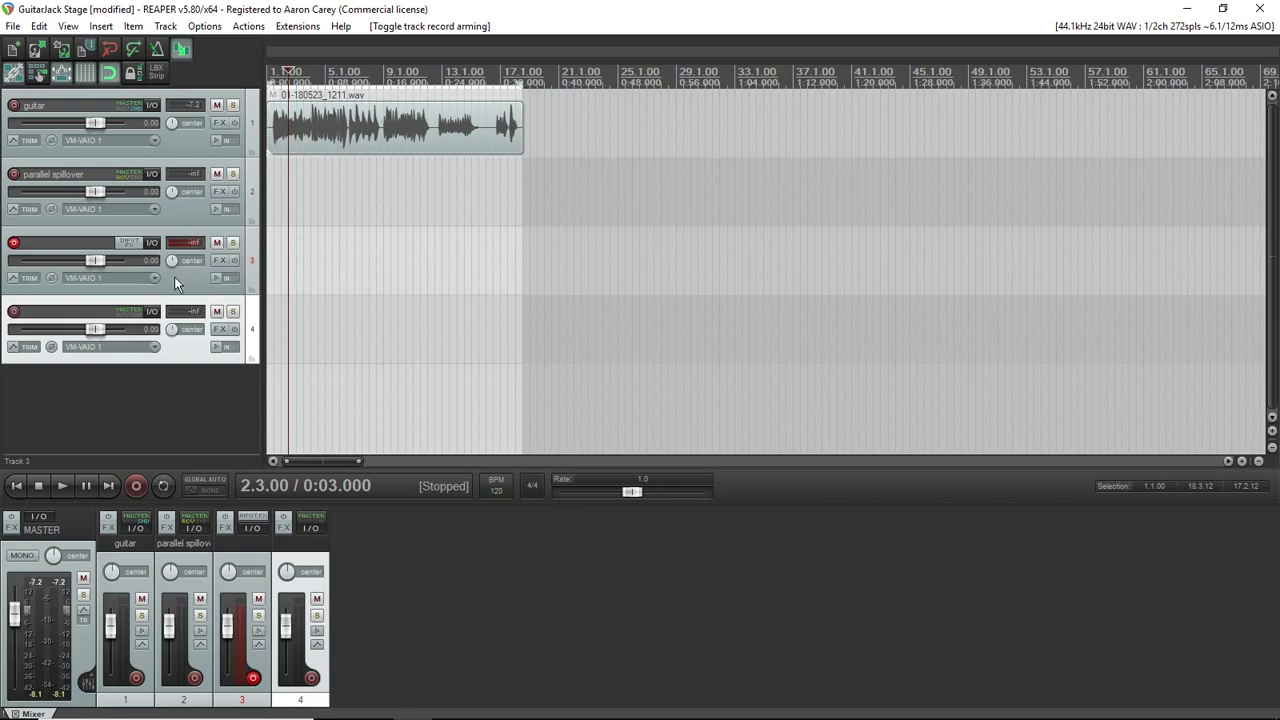
click(216, 277)
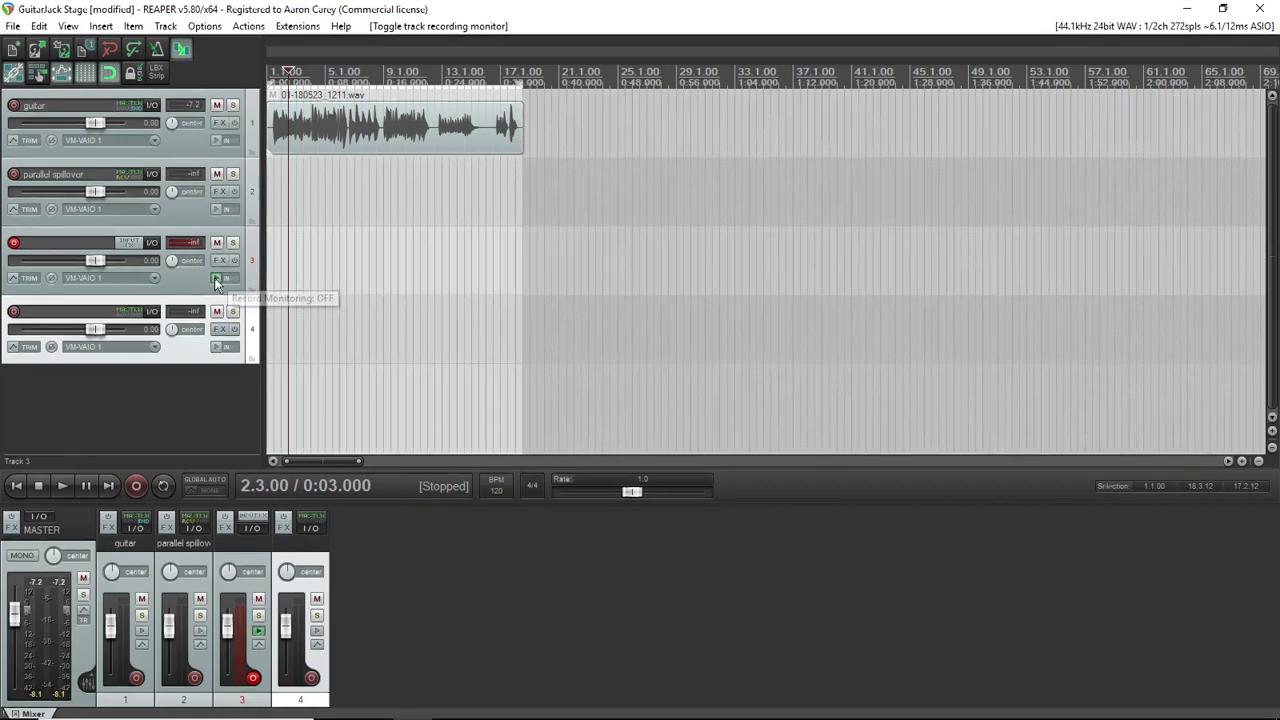
click(144, 275)
mouse_move(204, 319)
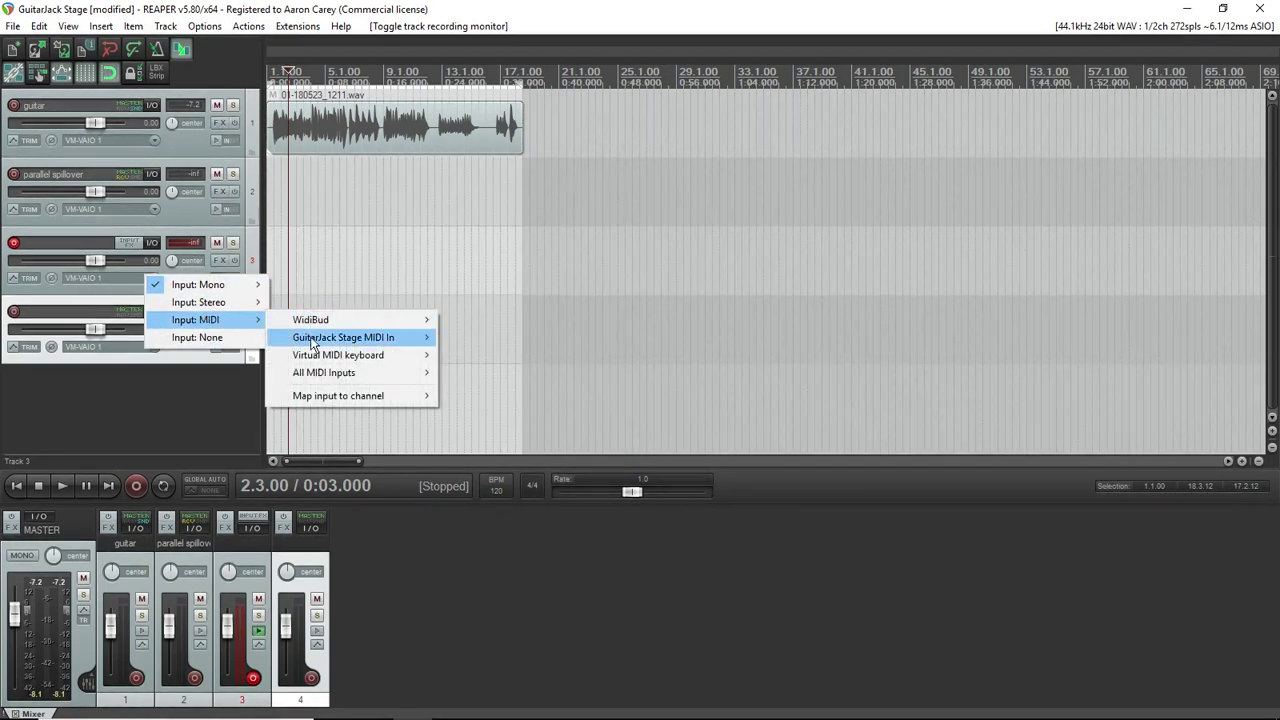
mouse_move(364, 345)
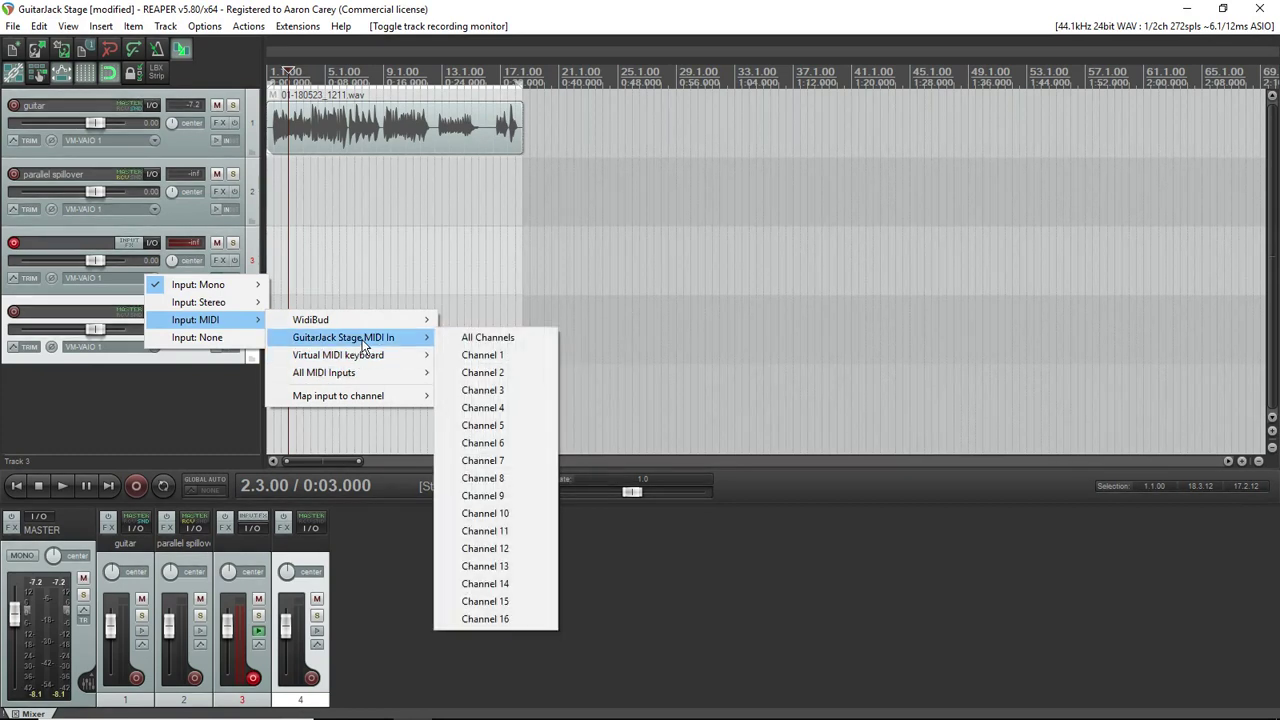
click(487, 339)
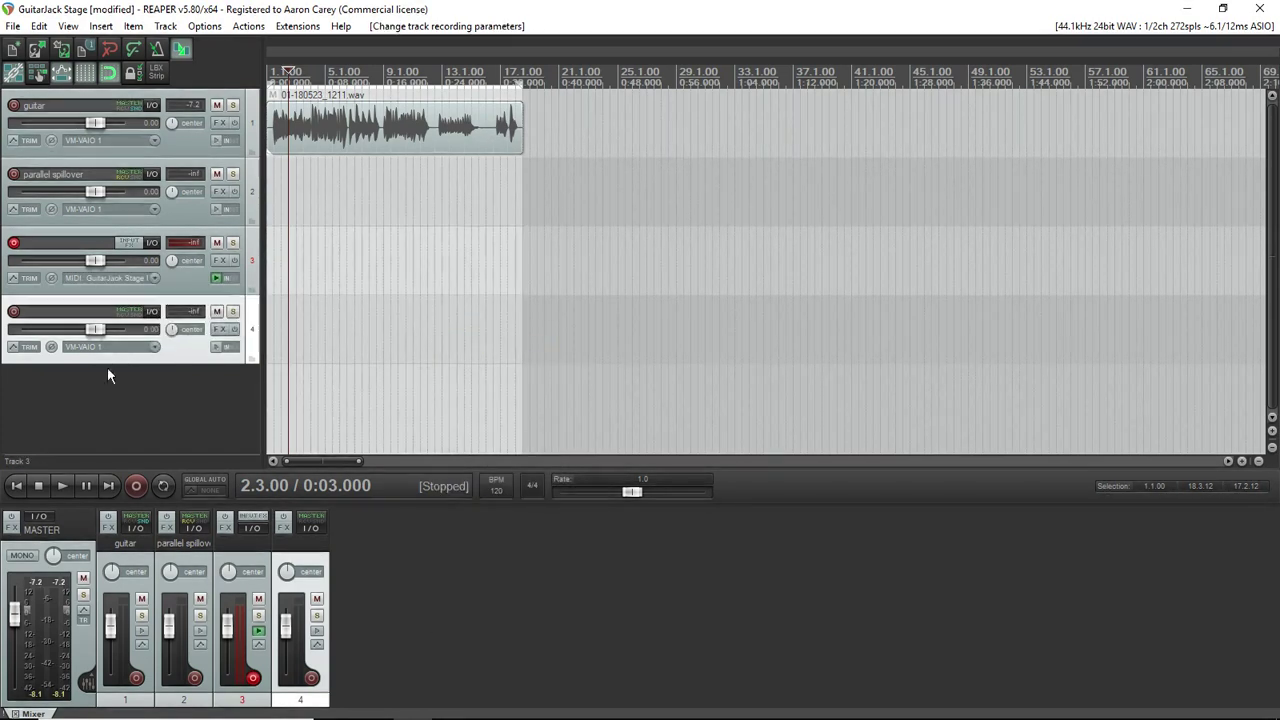
Step: Name the fourth track "__LBX_CTL" and keep it as the last track
click(147, 387)
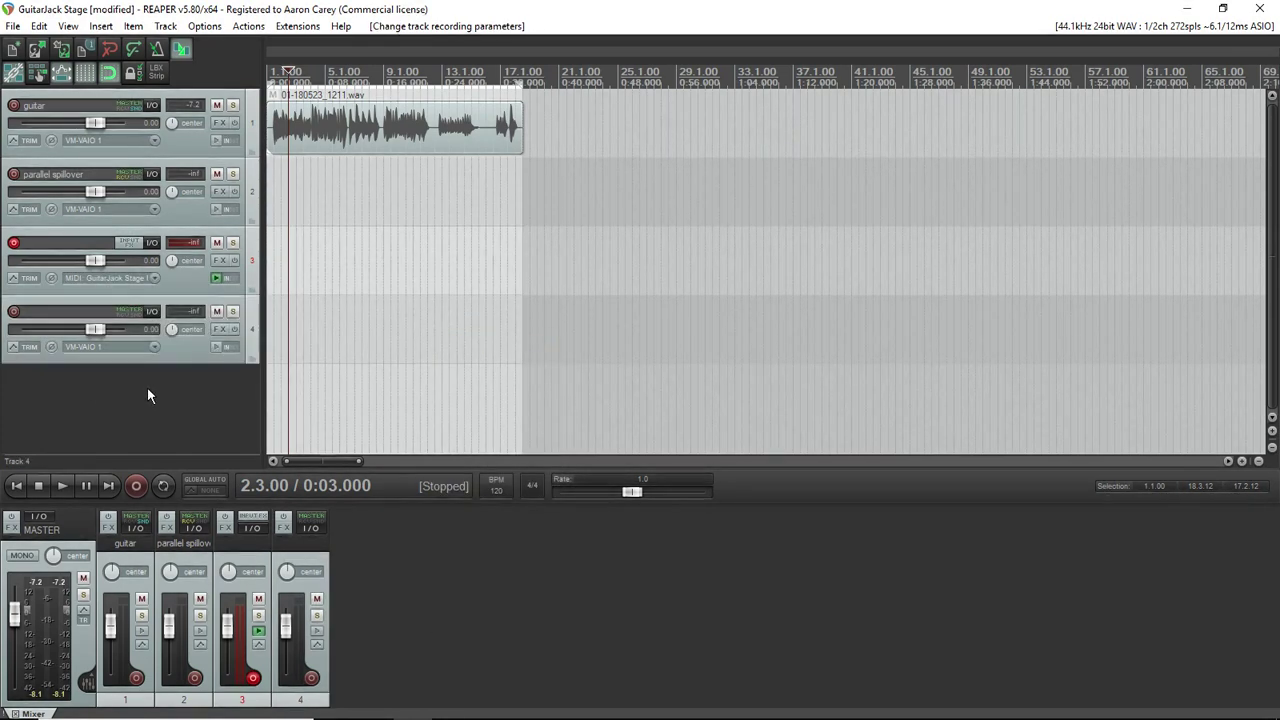
click(197, 351)
right_click(155, 380)
click(200, 391)
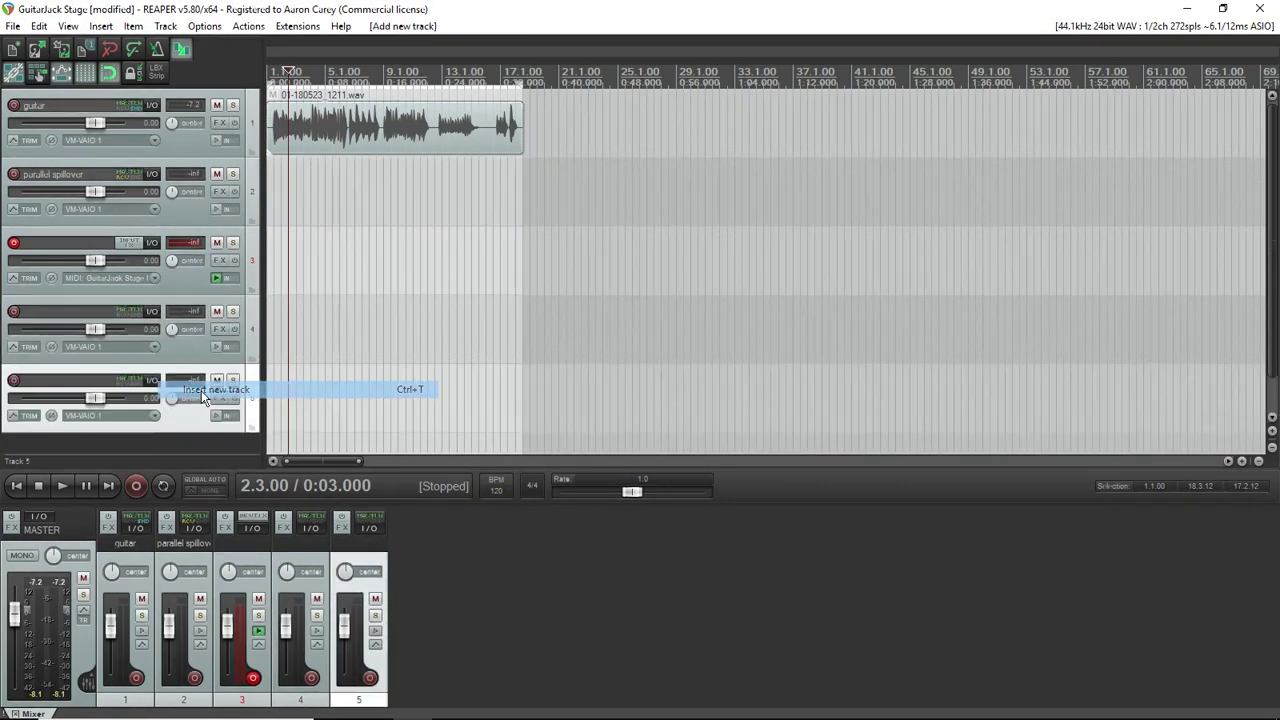
key(Return)
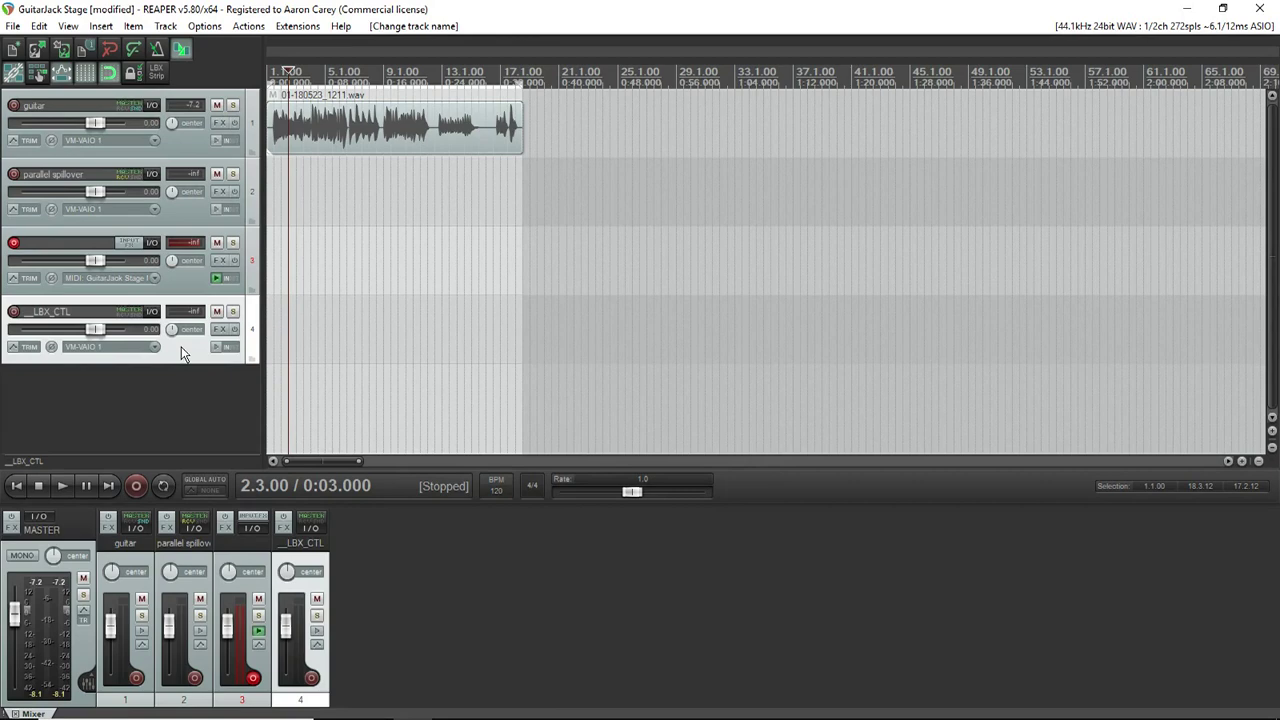
Step: Add the LBX-FaderBox(32x) effect to the __LBX_CTL track and name the third track "MIDI"
click(218, 329)
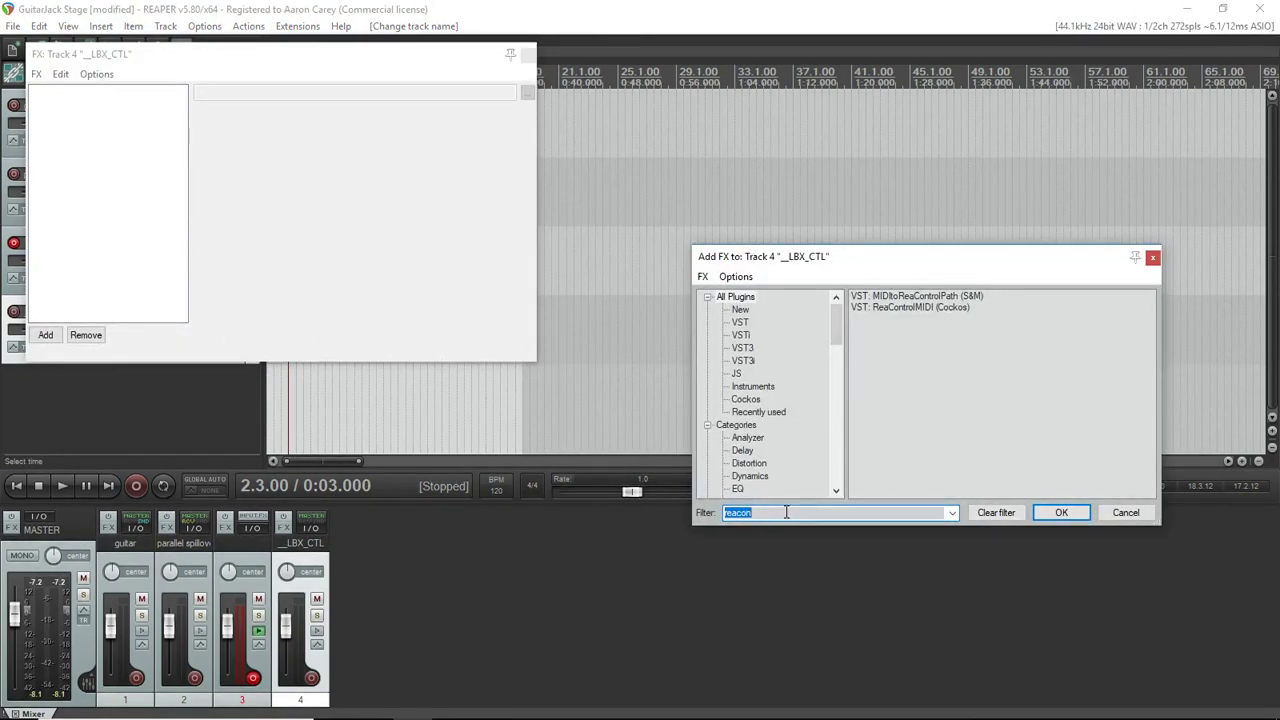
text(lbx)
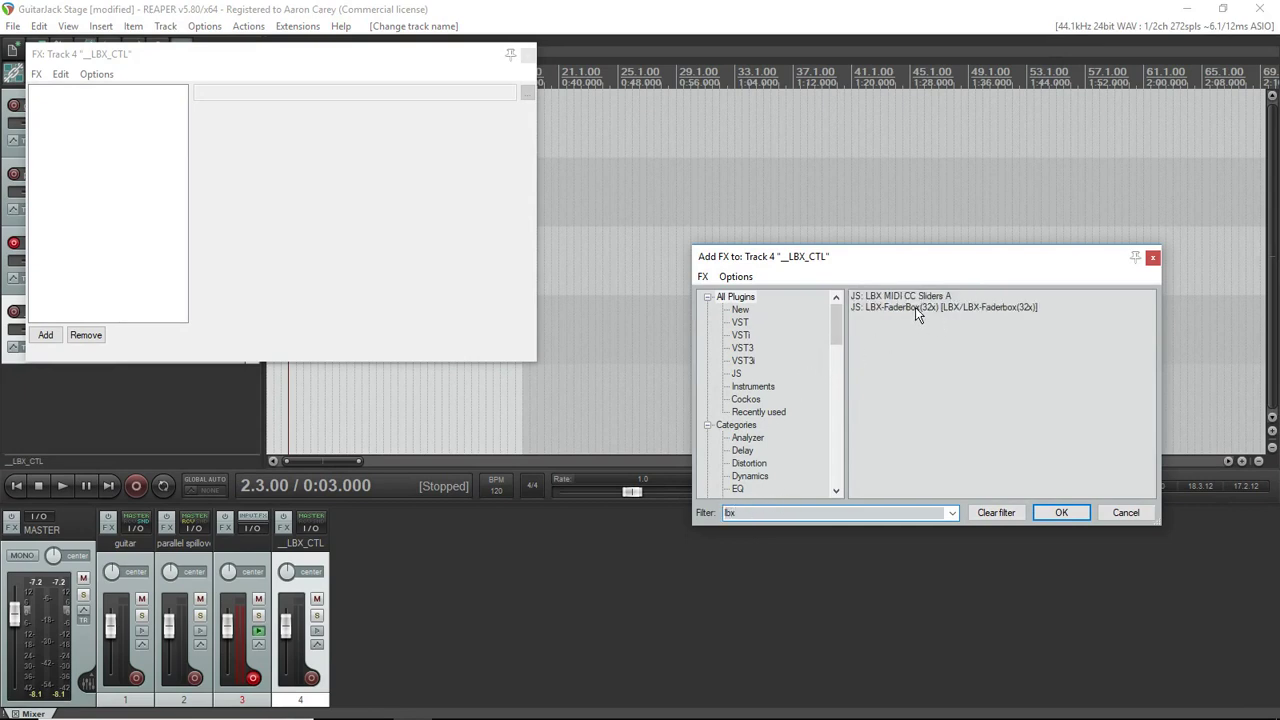
double_click(915, 307)
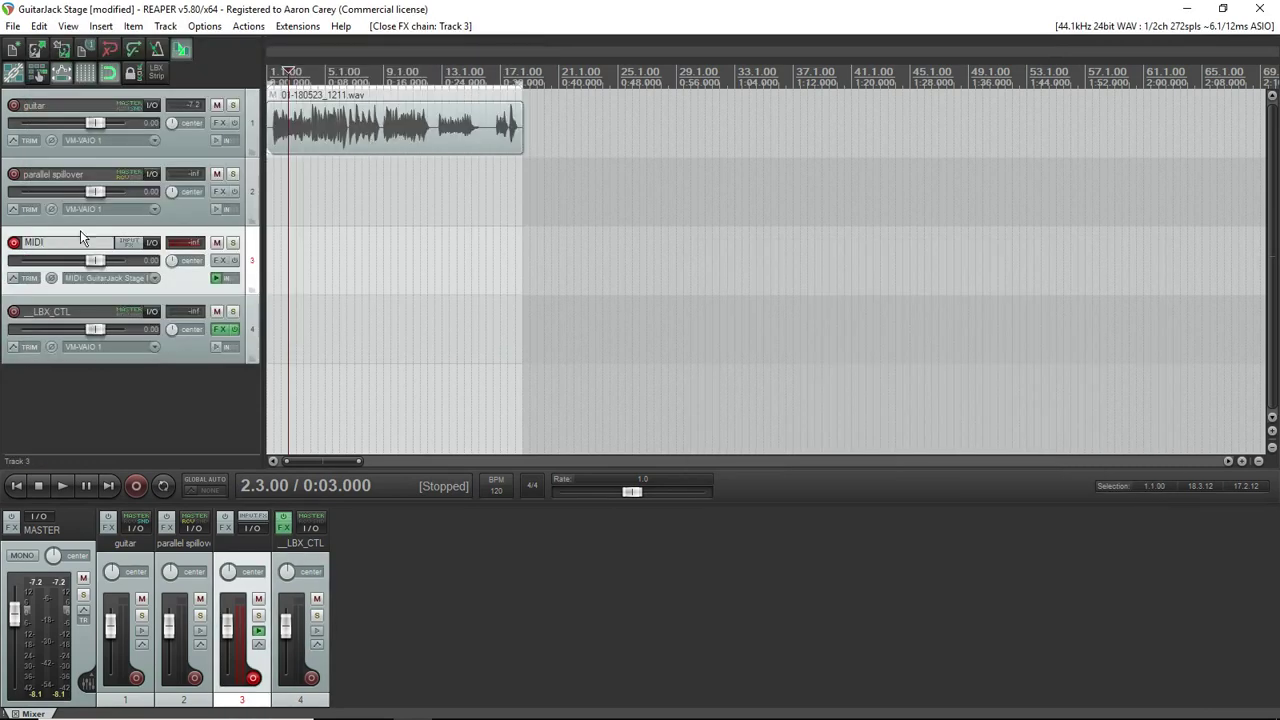
Step: Add a send from the MIDI track to the guitar track with its audio set to None
click(151, 243)
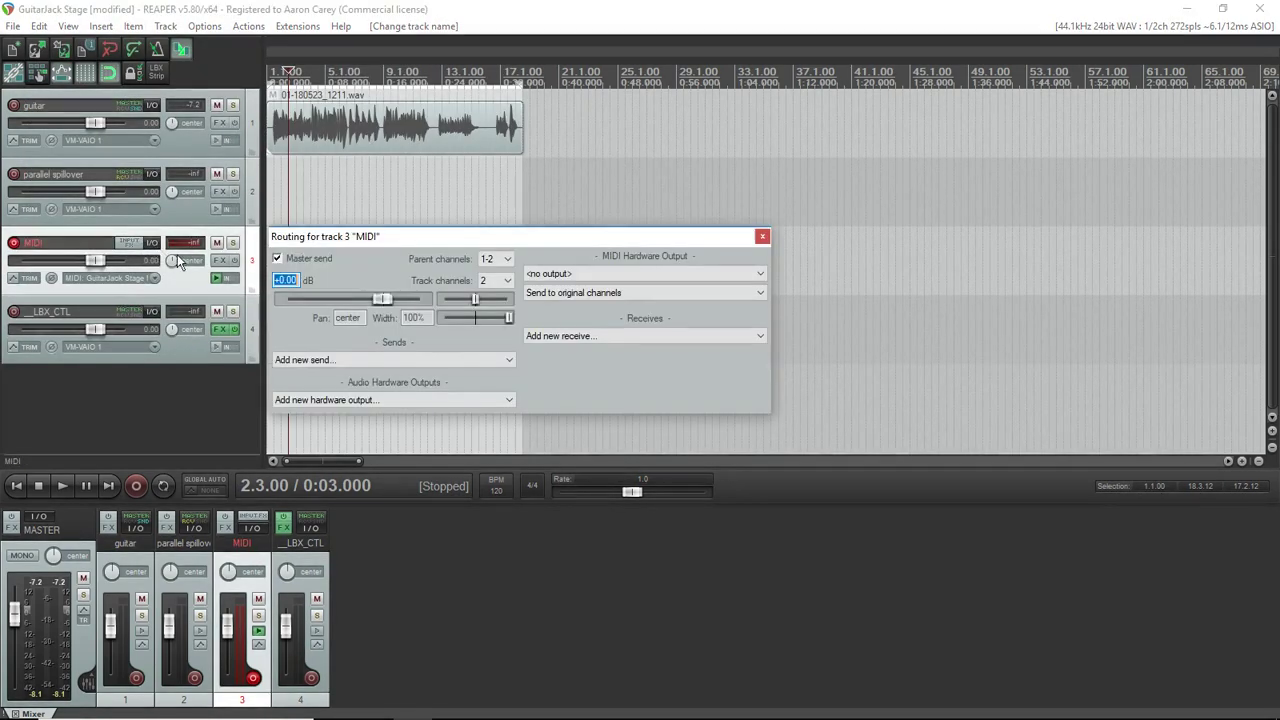
click(510, 362)
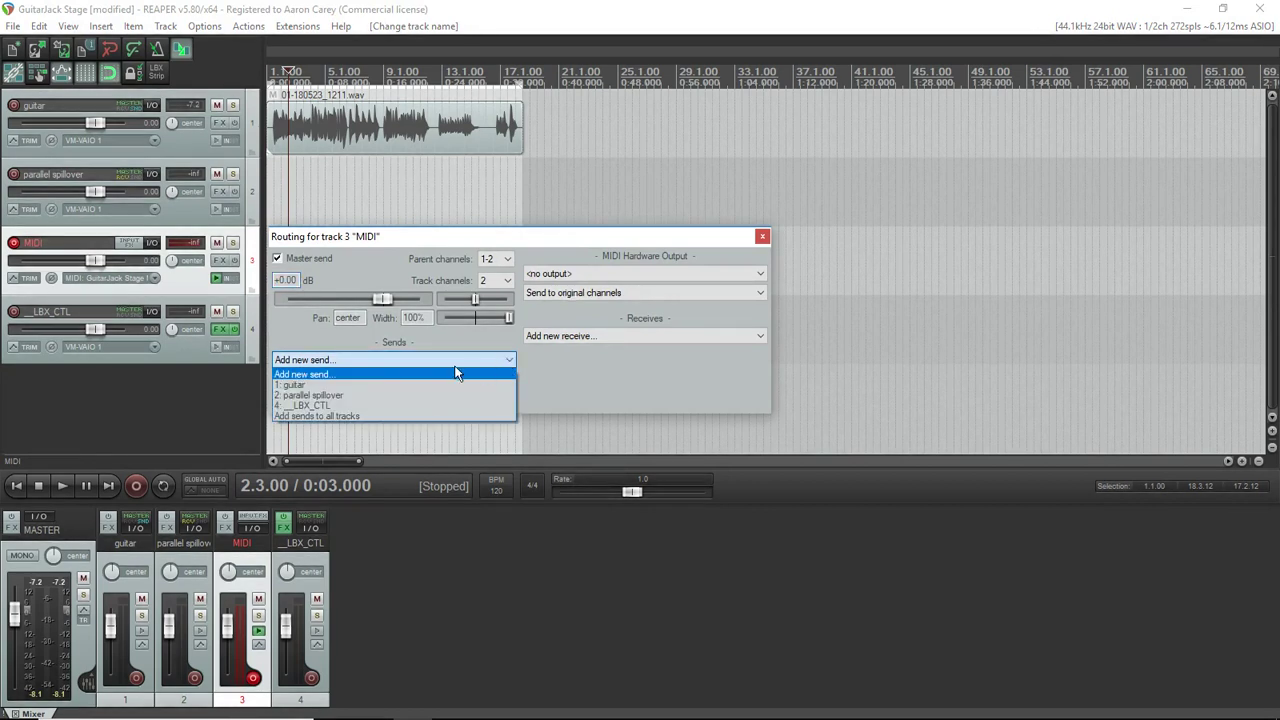
click(304, 385)
click(335, 434)
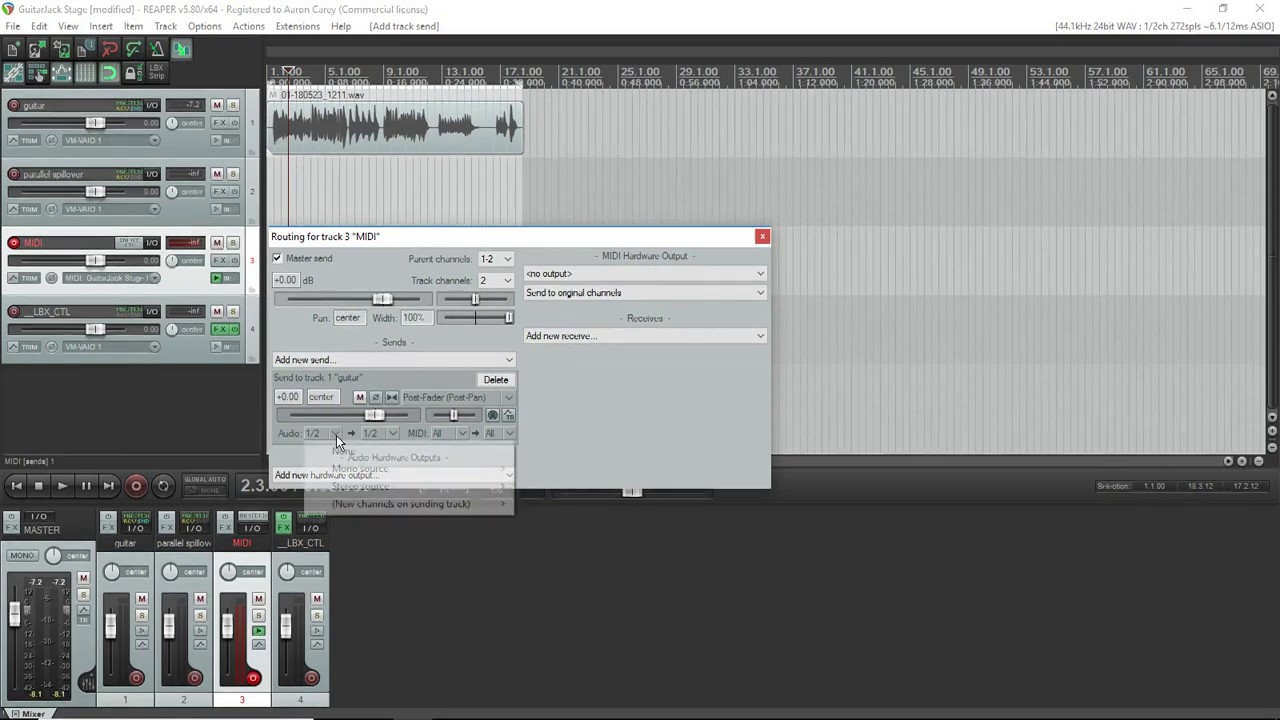
click(345, 456)
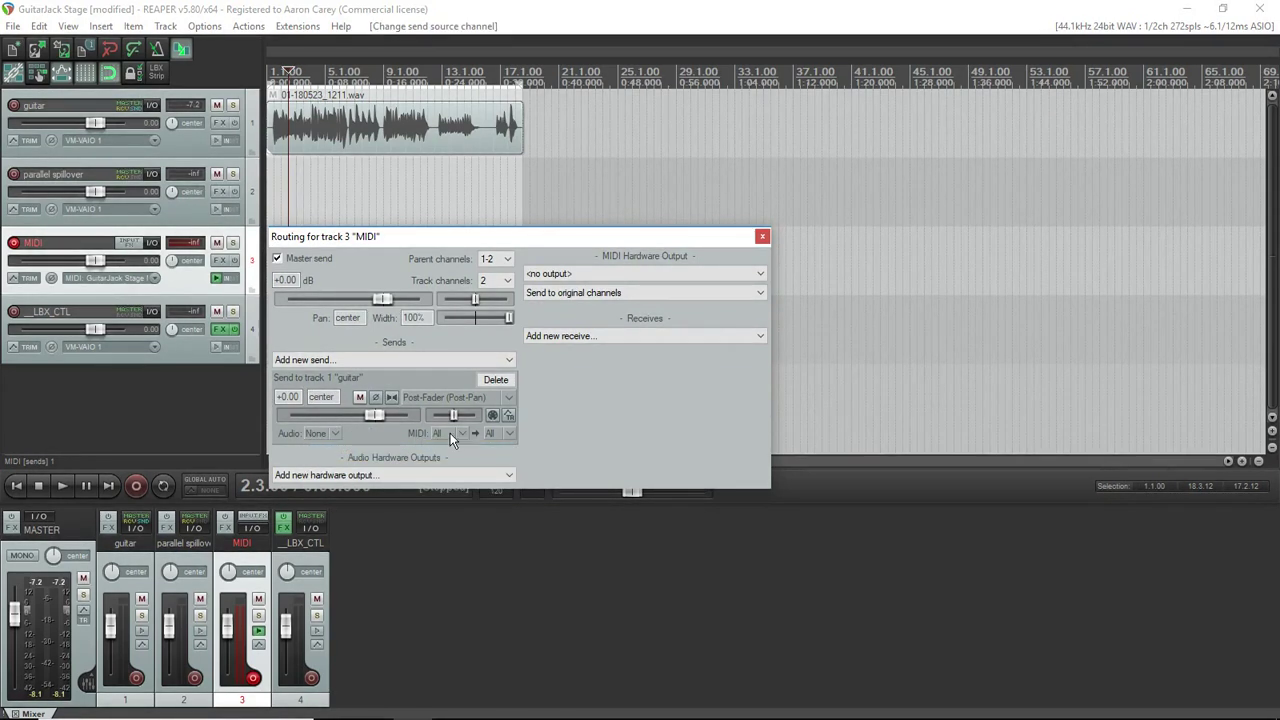
click(764, 237)
Step: Add the ReaControlMIDI (Cockos) plugin to the MIDI track
click(219, 260)
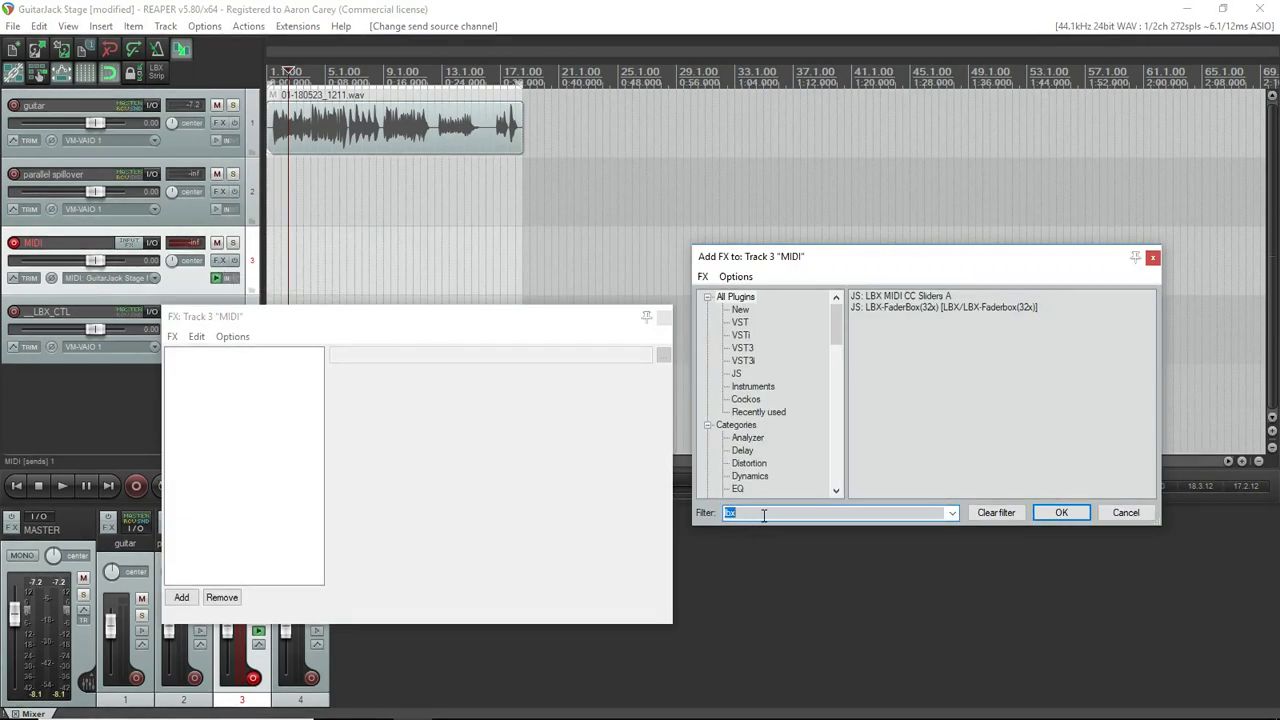
text(reacon)
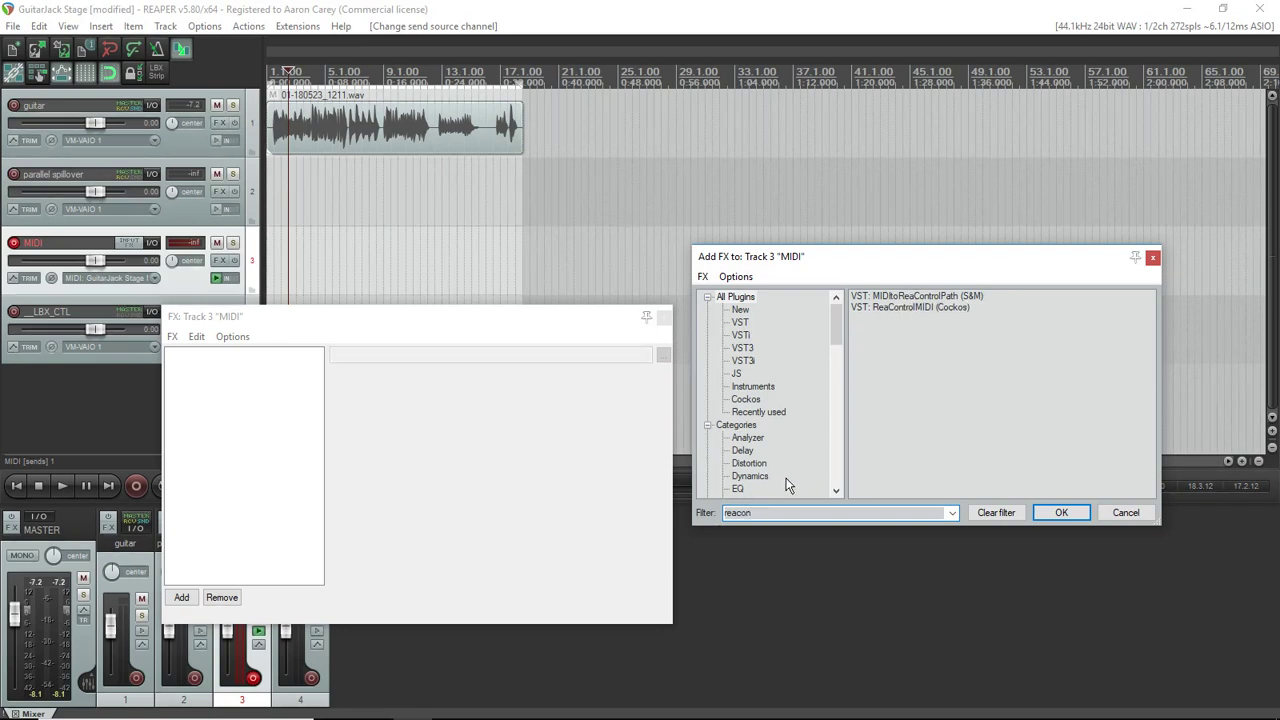
double_click(910, 307)
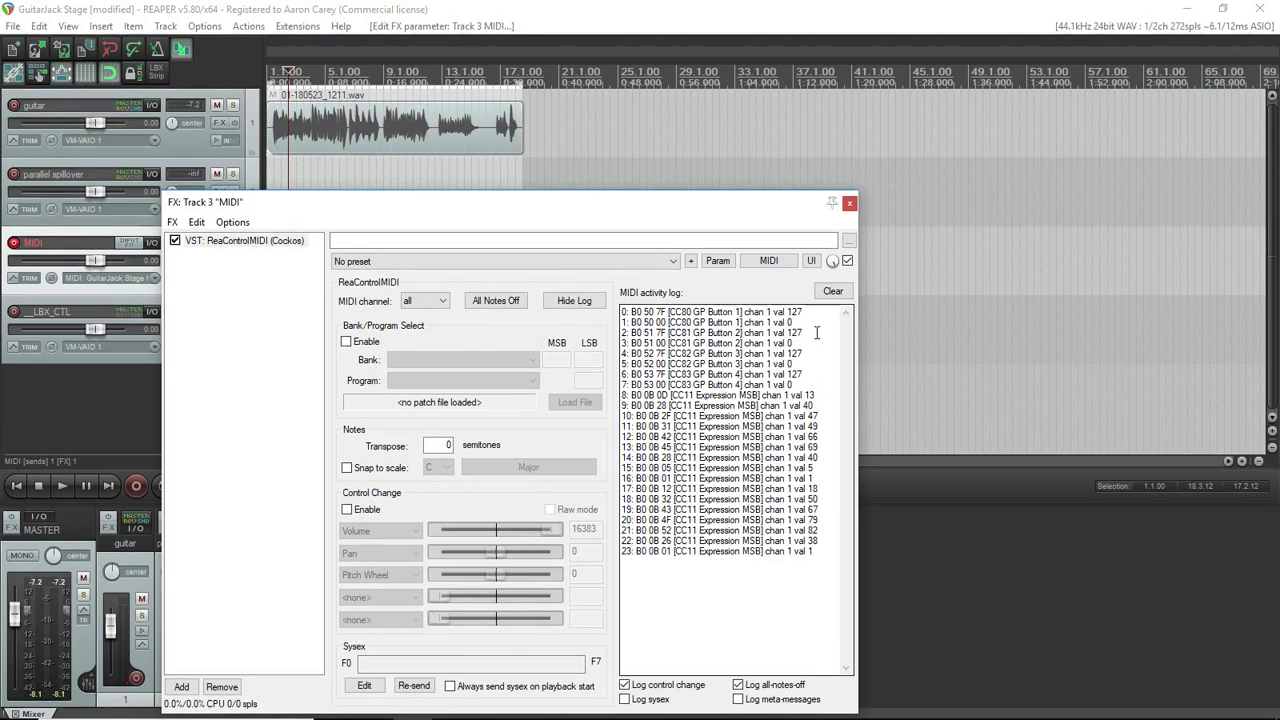
Step: Clear the ReaControlMIDI activity log between controller tests and bypass the plugin
click(835, 293)
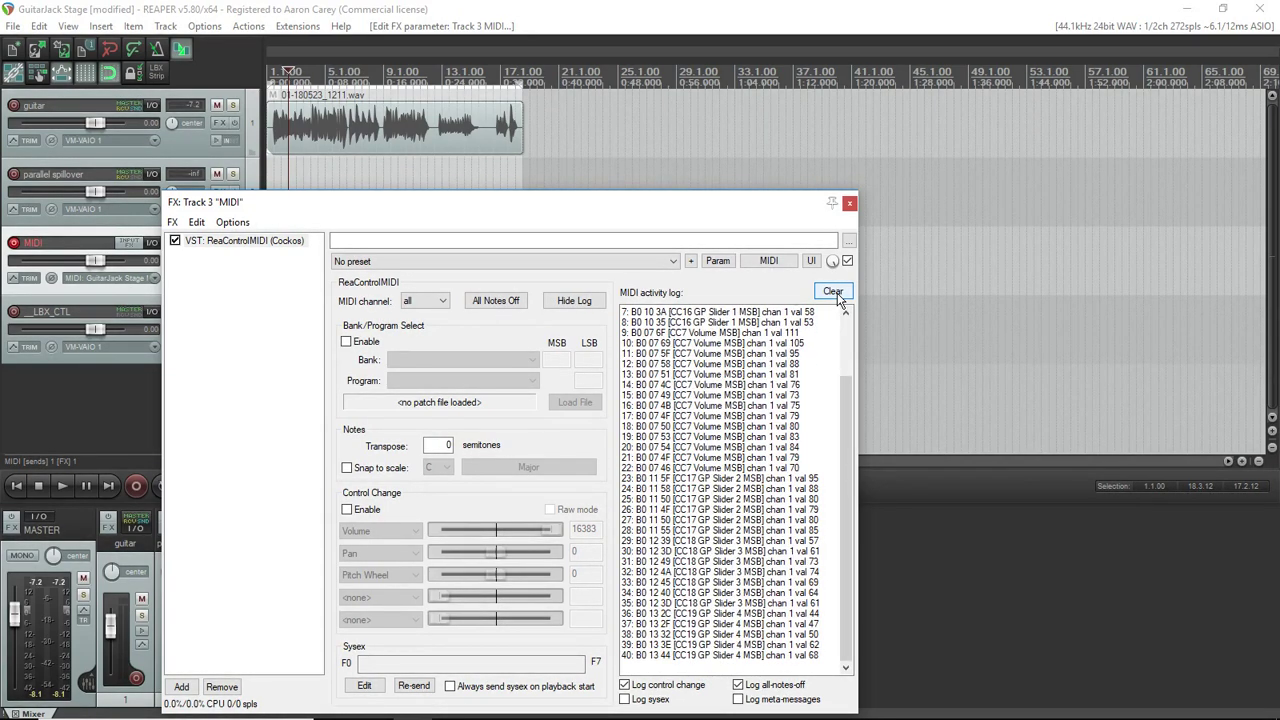
click(834, 292)
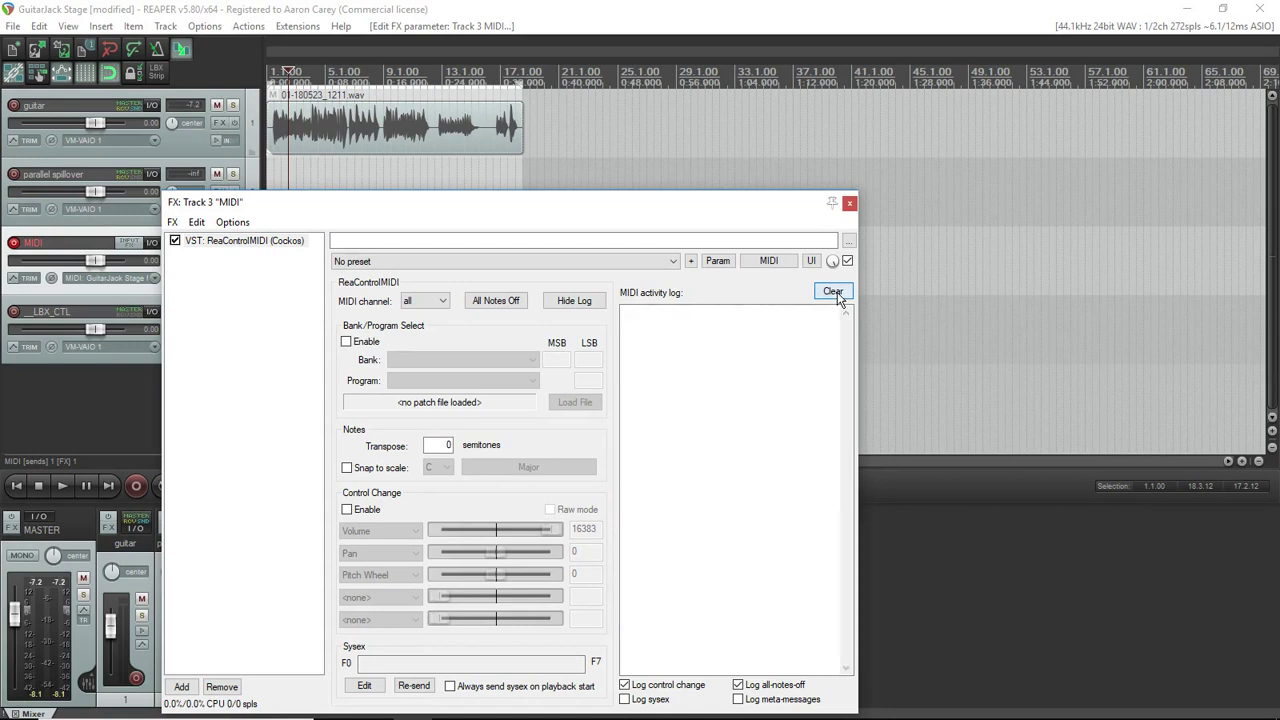
click(175, 241)
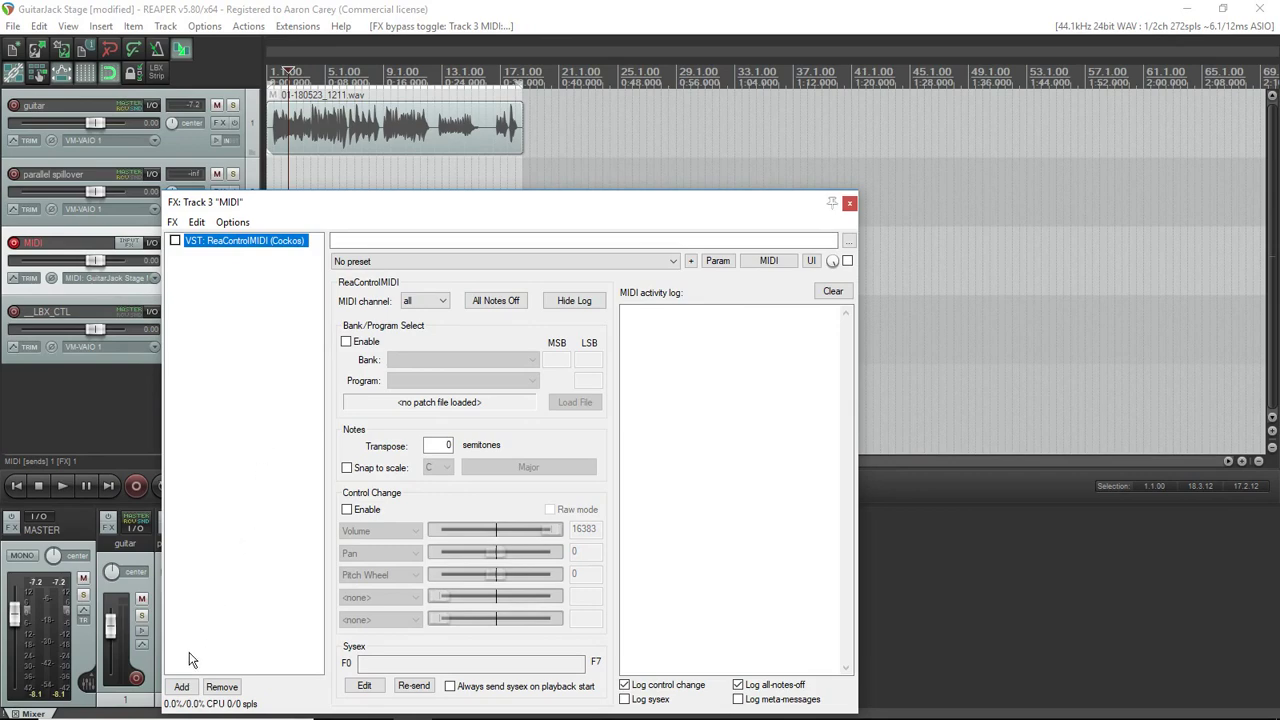
Step: Add the JS: MIDI CC Mapper effect to the MIDI track and re-enable ReaControlMIDI
click(181, 687)
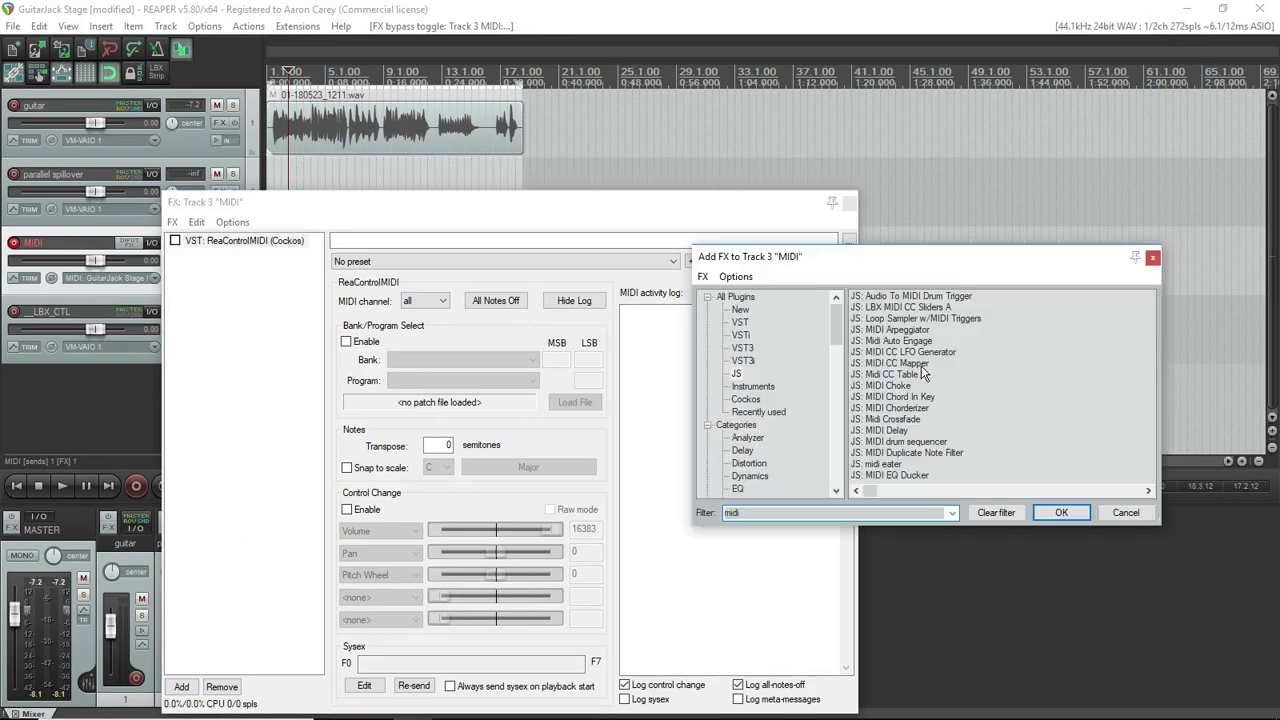
double_click(905, 363)
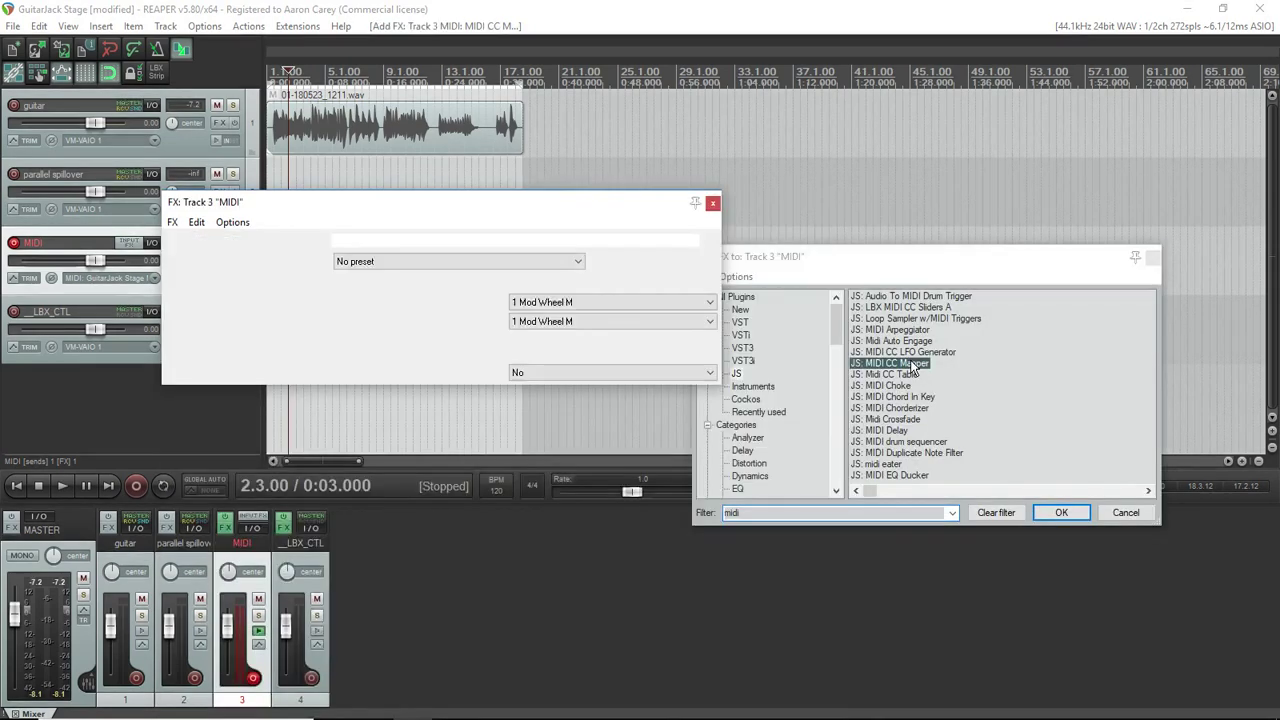
click(709, 302)
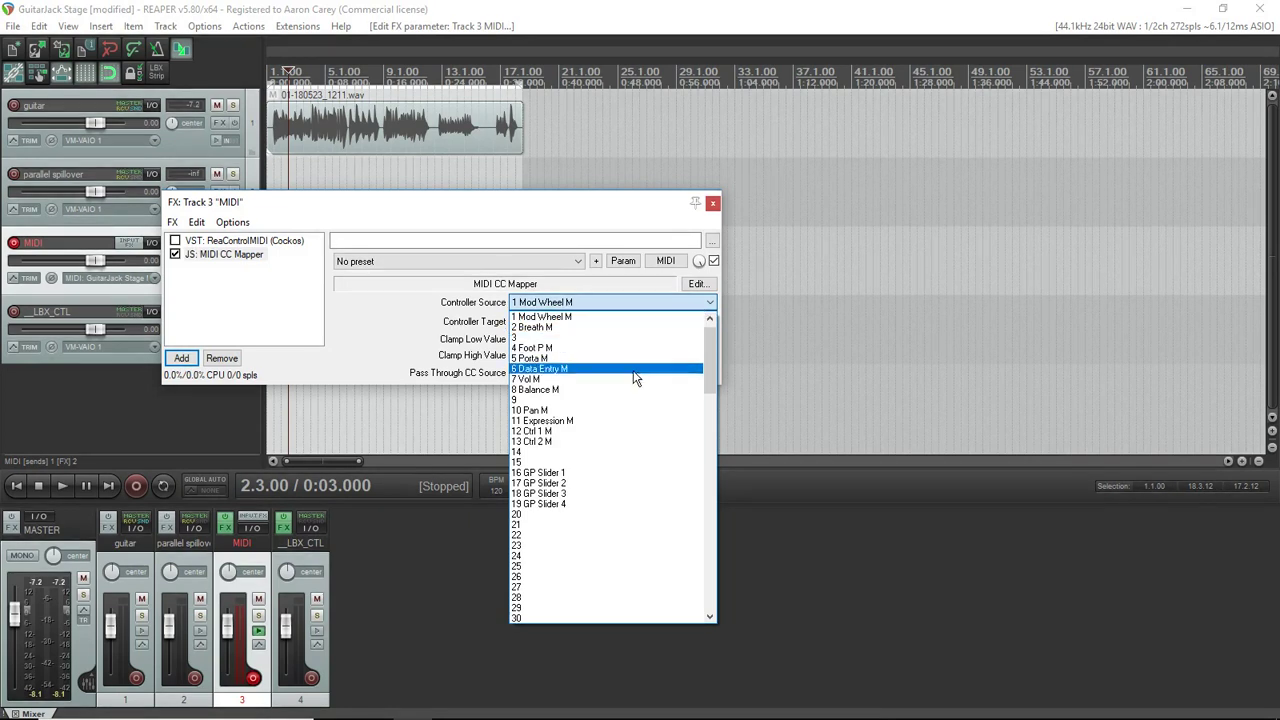
click(178, 242)
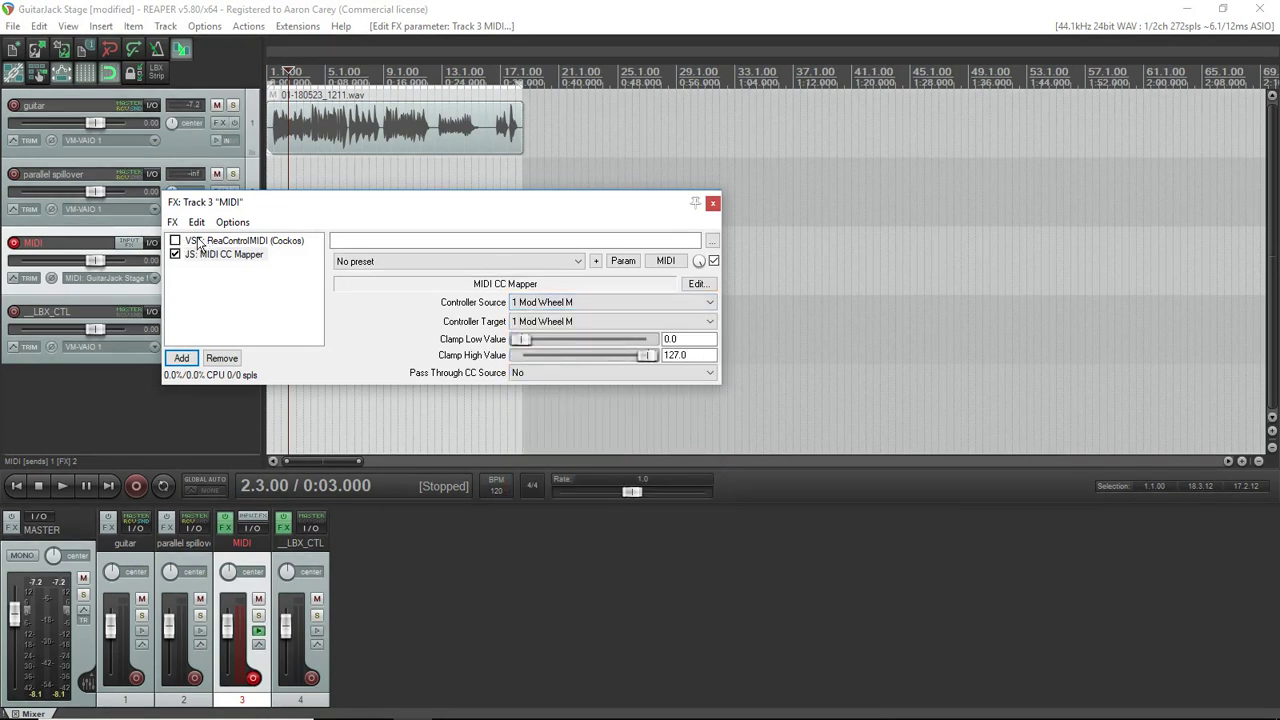
click(176, 243)
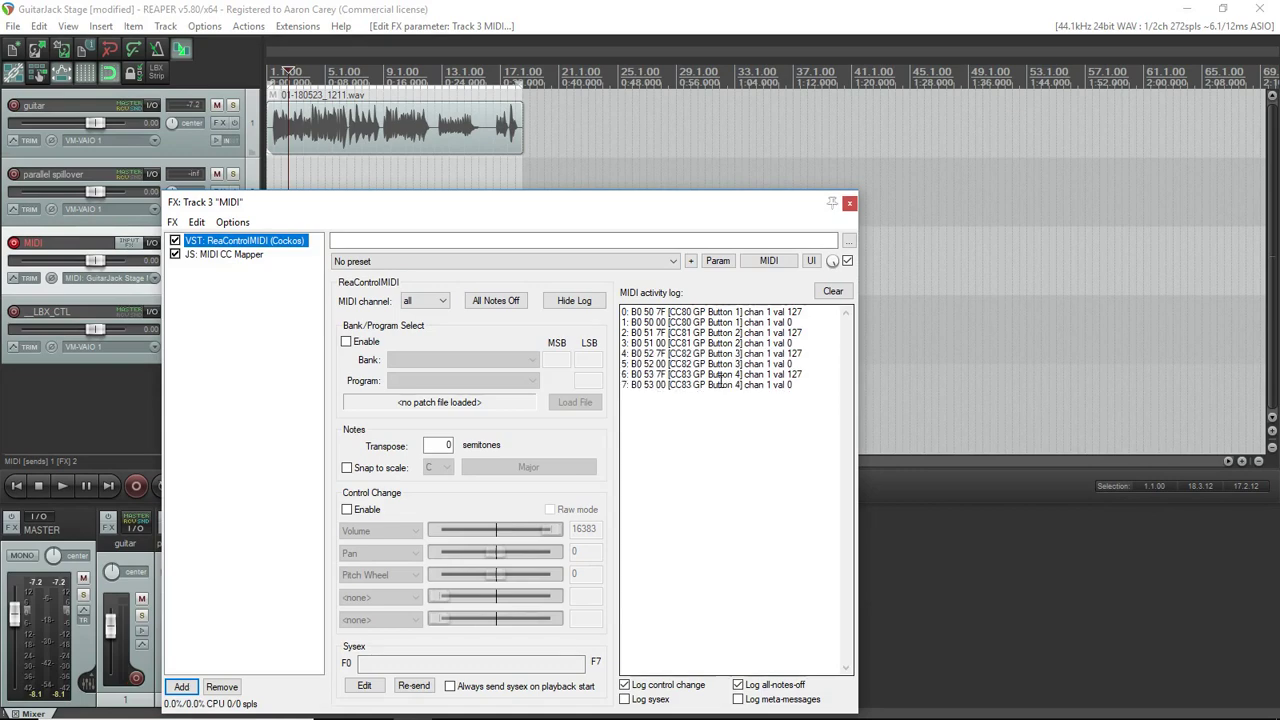
Step: Set the MIDI CC Mapper's controller source to 80 GP B.1 sw and its clamp high value to 0
click(232, 255)
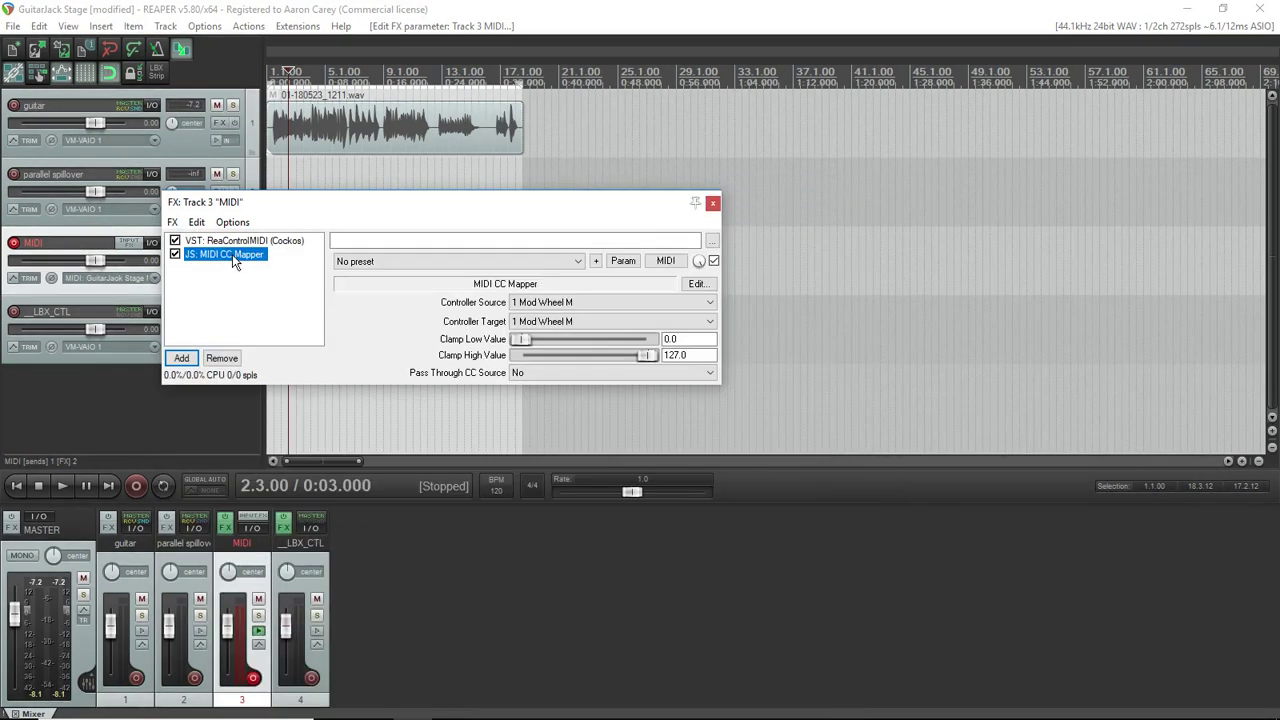
click(711, 303)
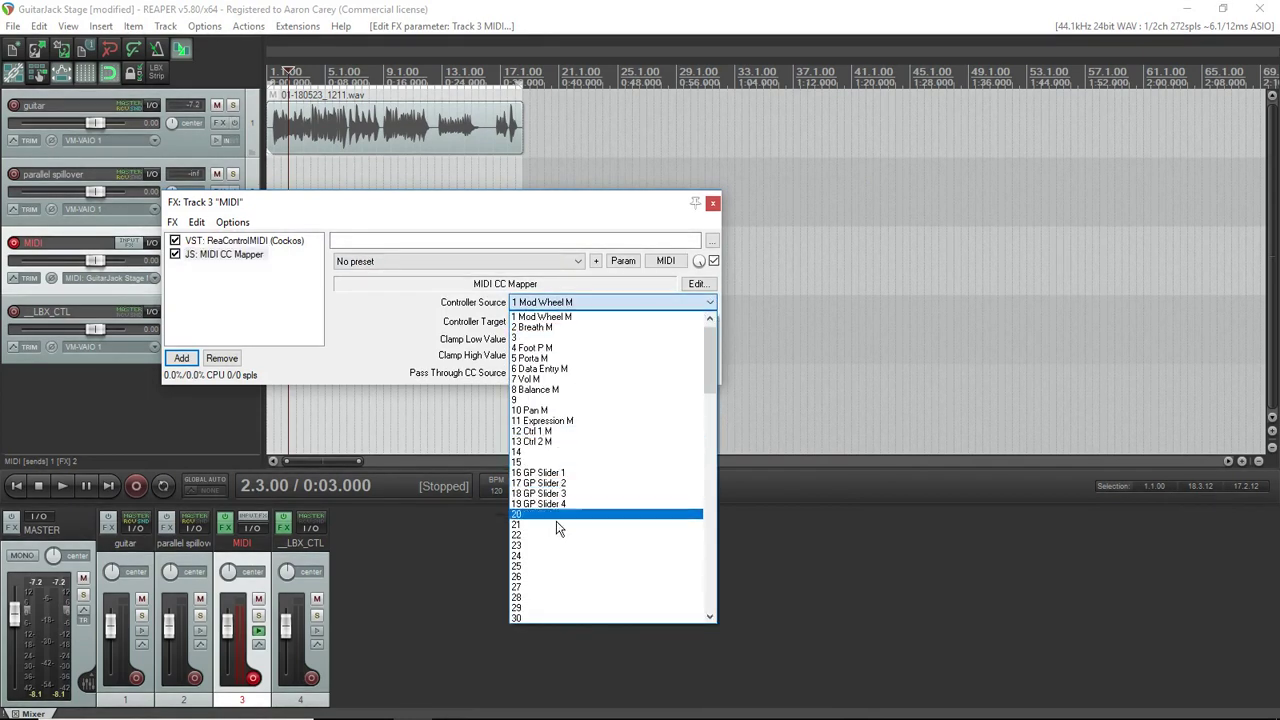
scroll(563, 392, down, 20)
click(540, 398)
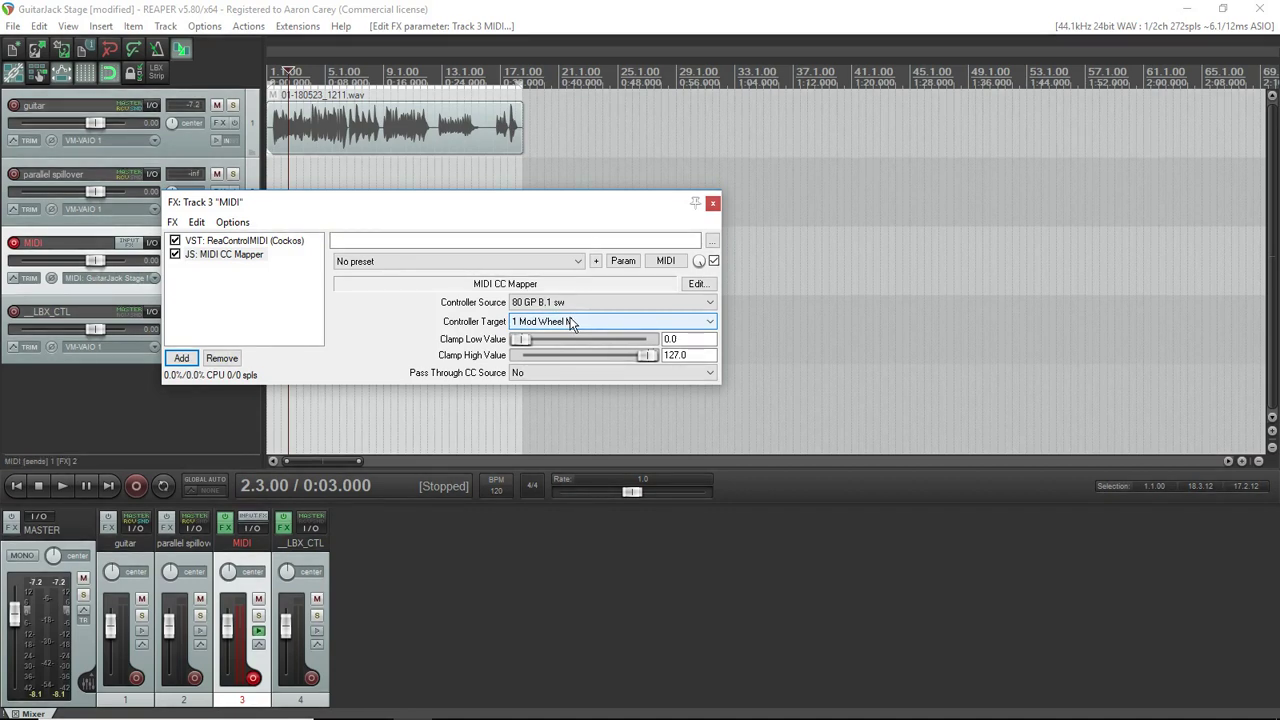
drag(686, 340, 582, 346)
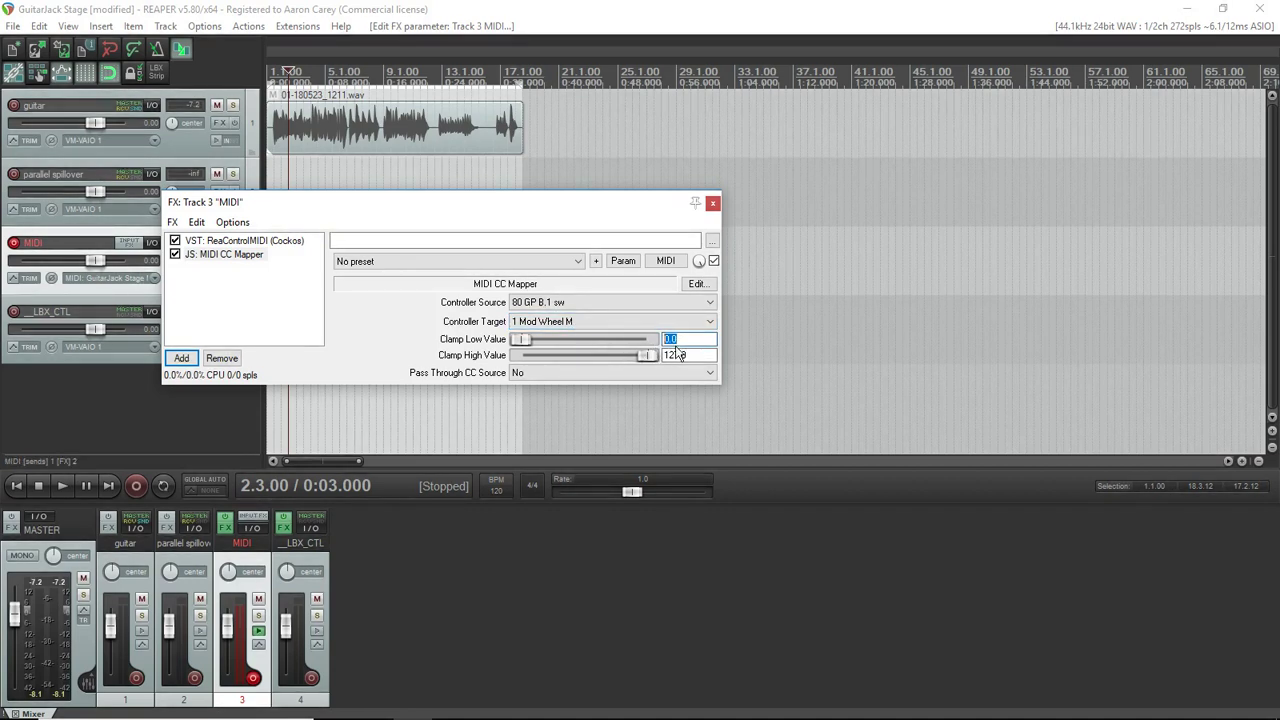
double_click(695, 353)
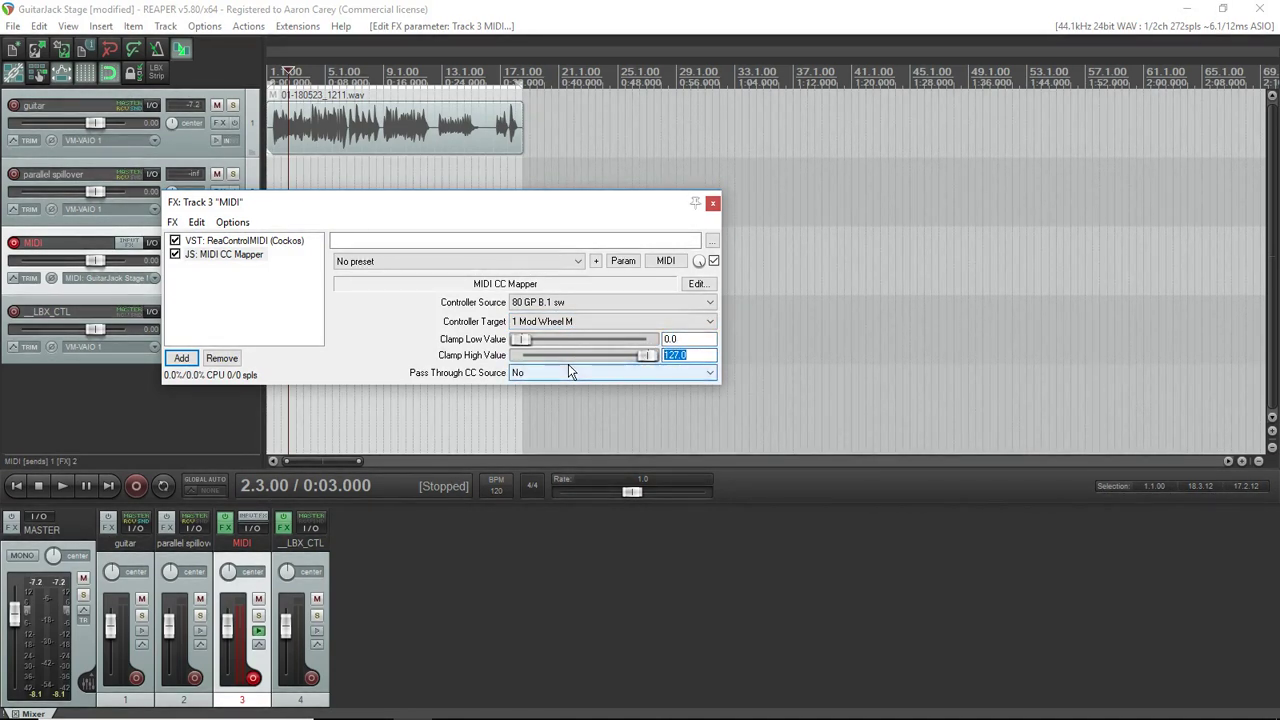
text(0)
Step: Move ReaControlMIDI to the end of the effects chain and duplicate the MIDI CC Mapper until there are four mappers
drag(226, 241, 220, 272)
click(834, 293)
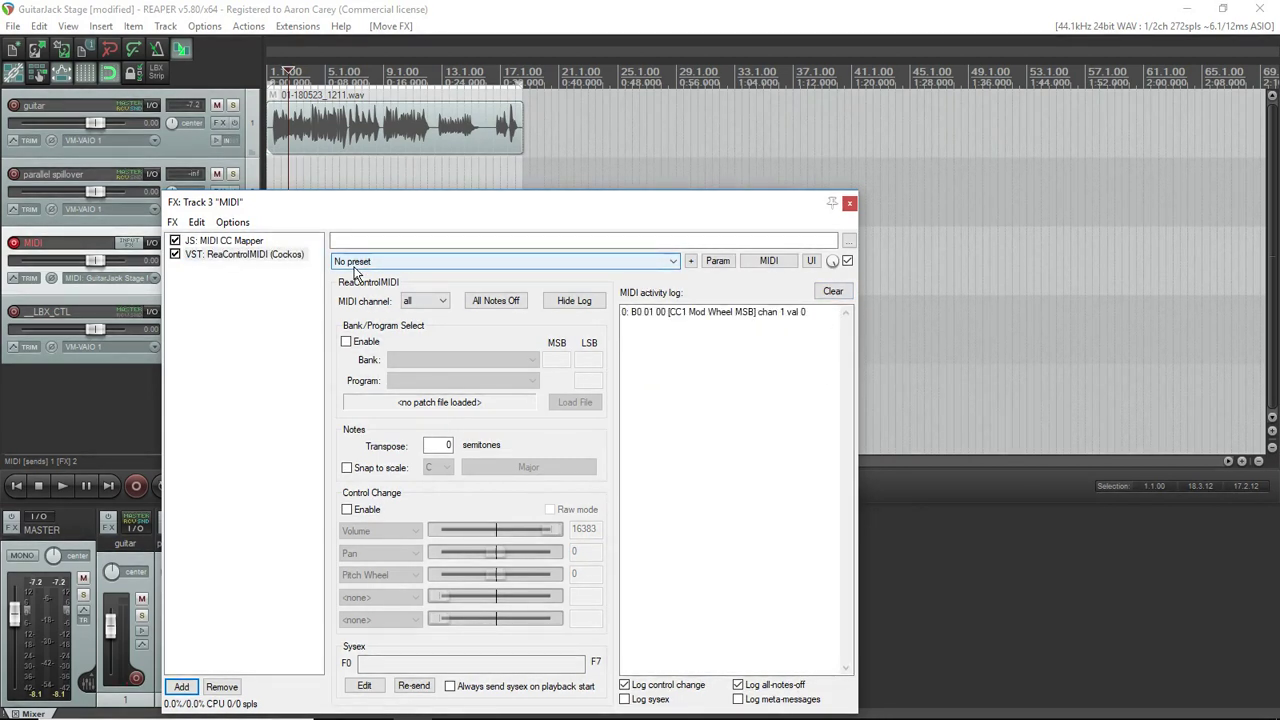
click(239, 243)
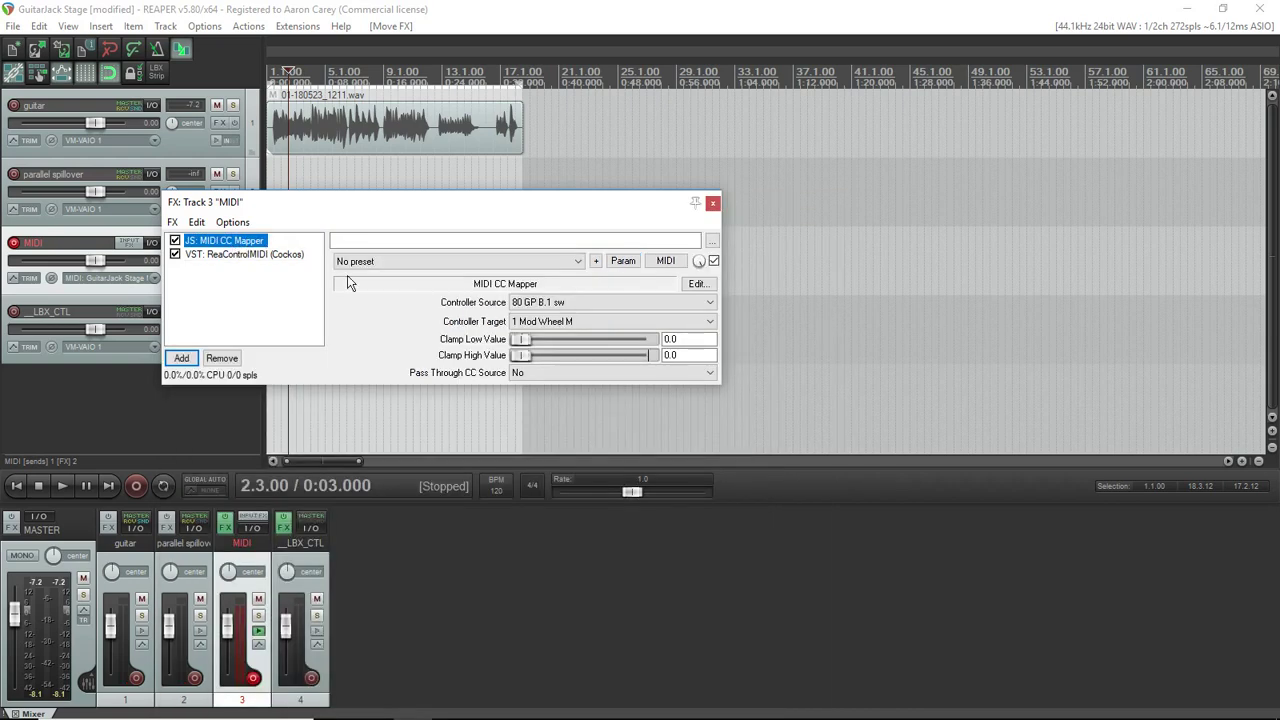
right_click(247, 246)
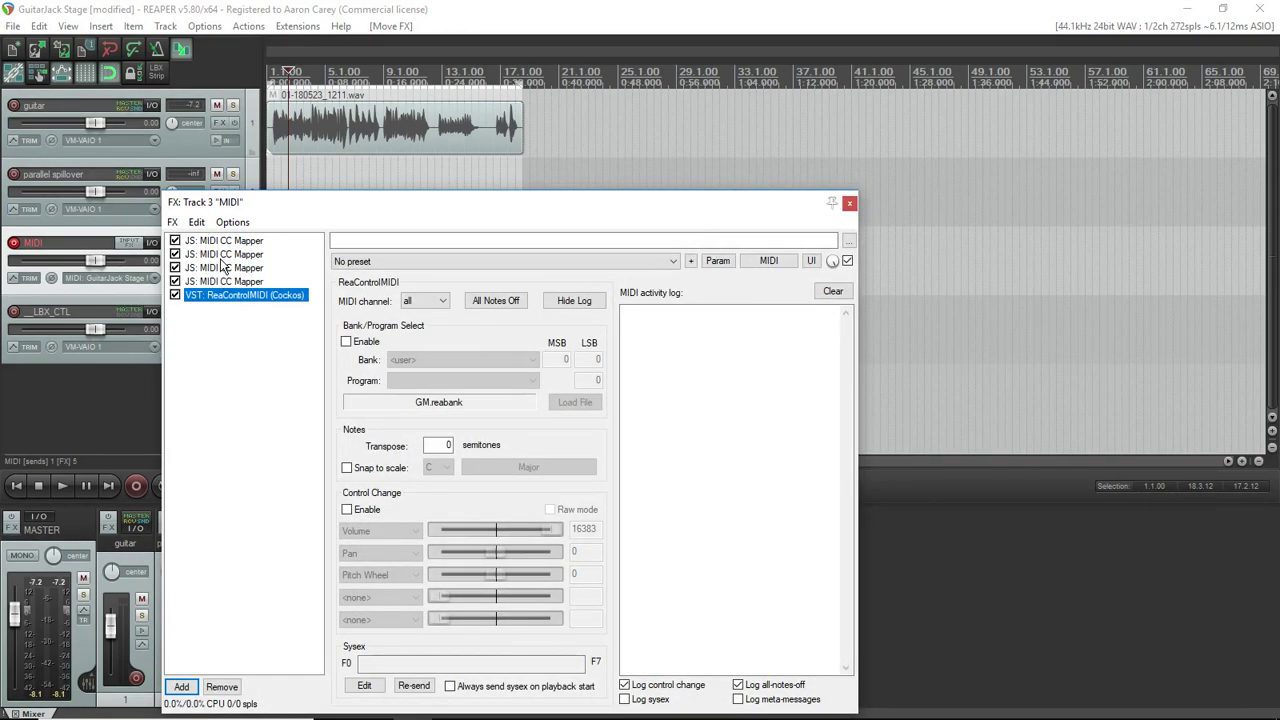
Step: Set the second MIDI CC Mapper's controller source to 81 GP B.2 sw and both clamp values to 1
click(222, 257)
click(587, 302)
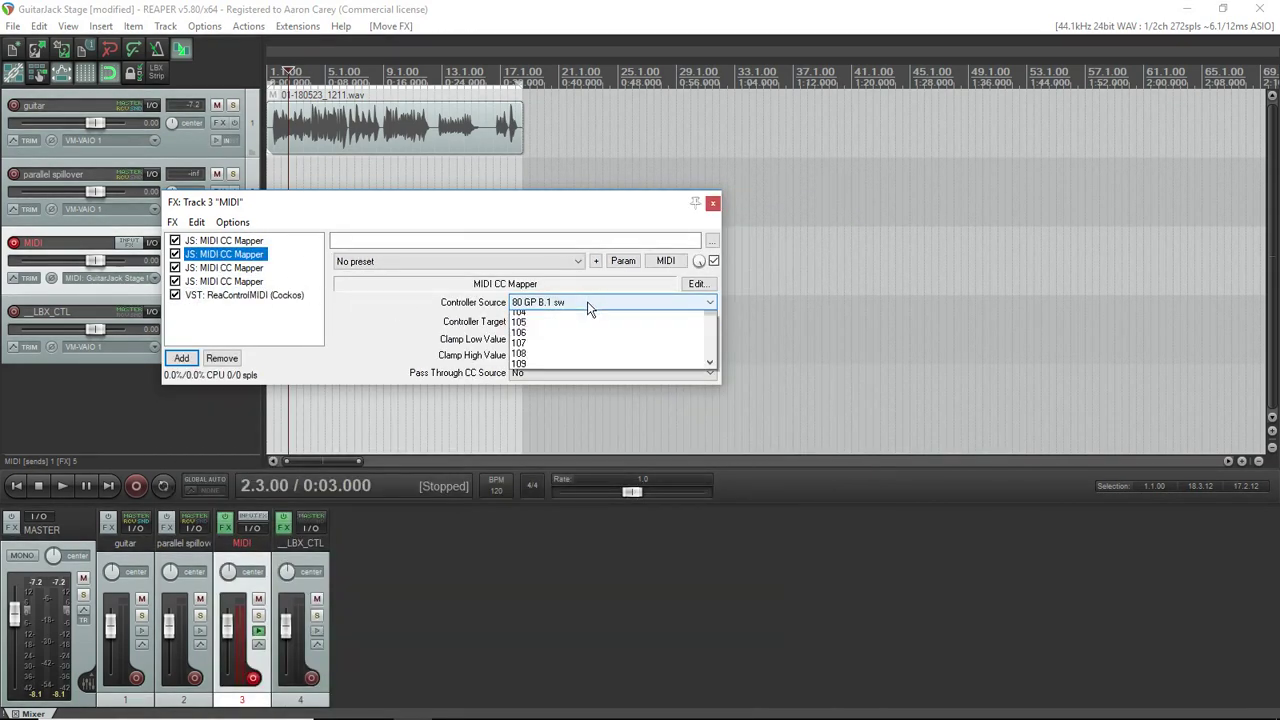
click(556, 330)
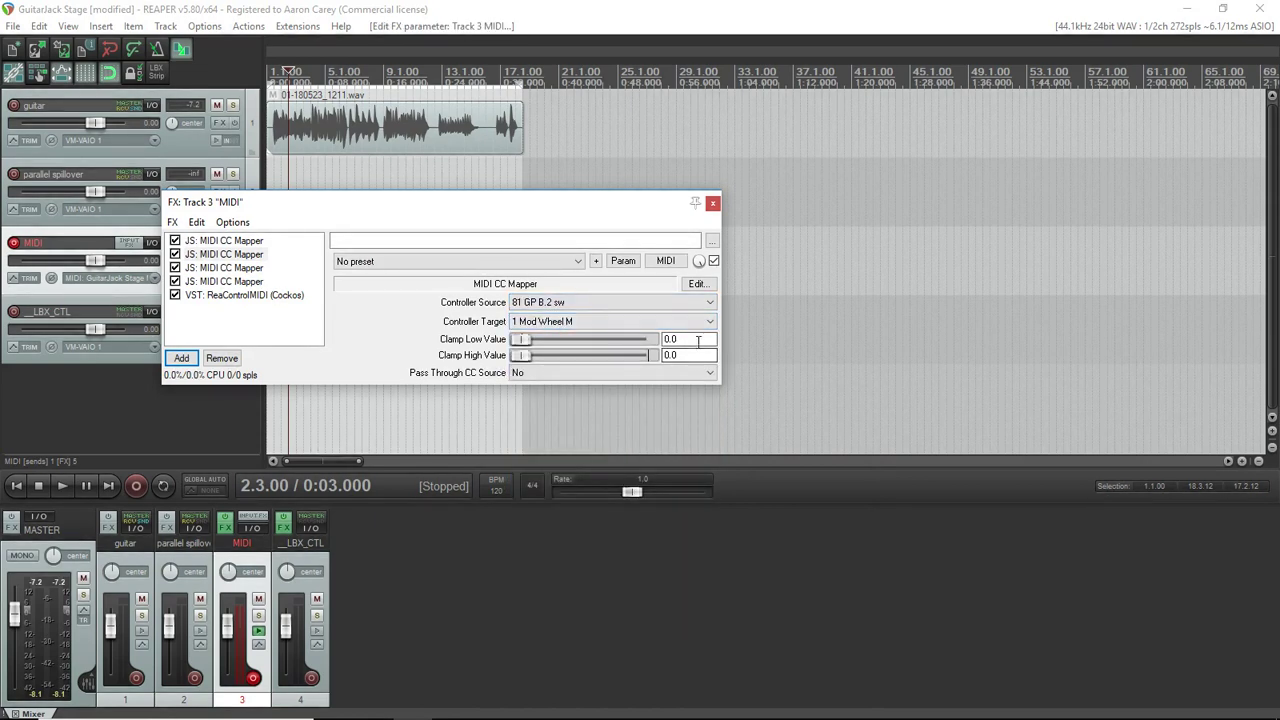
text(1)
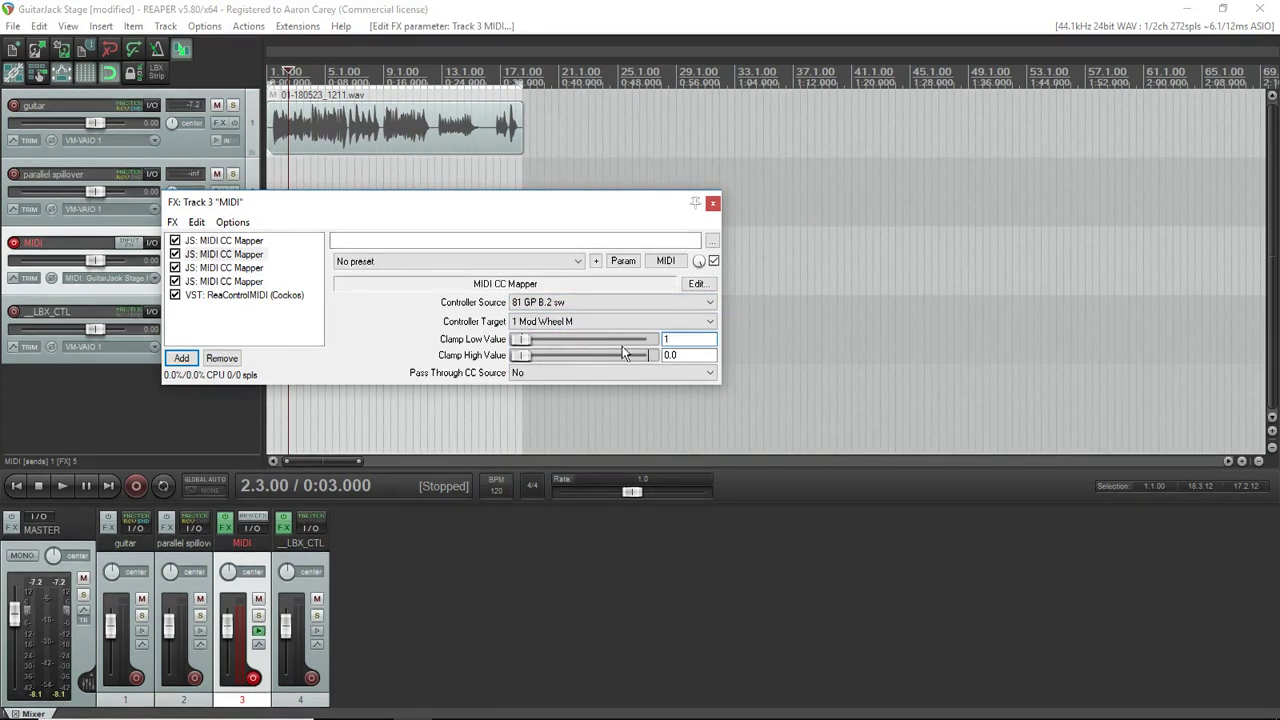
click(687, 354)
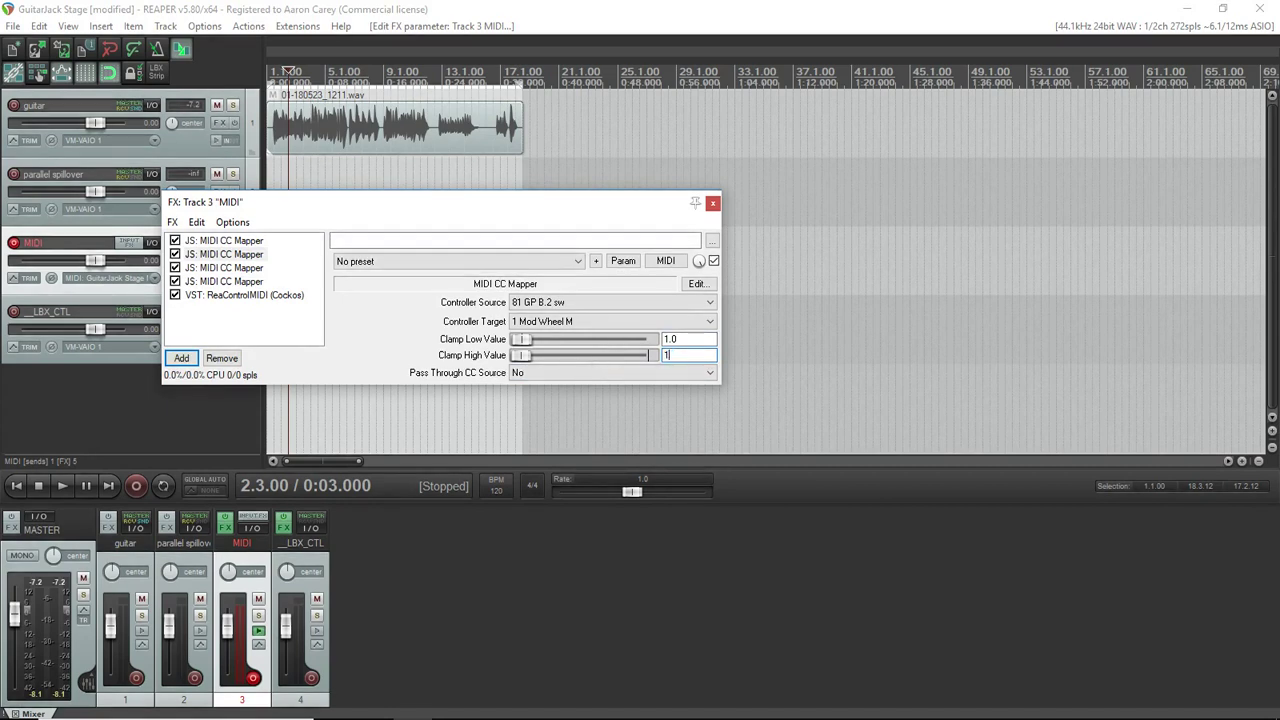
Step: Set the third MIDI CC Mapper's controller source to 82 GP B.3 sw and both clamp values to 2
click(228, 268)
click(612, 302)
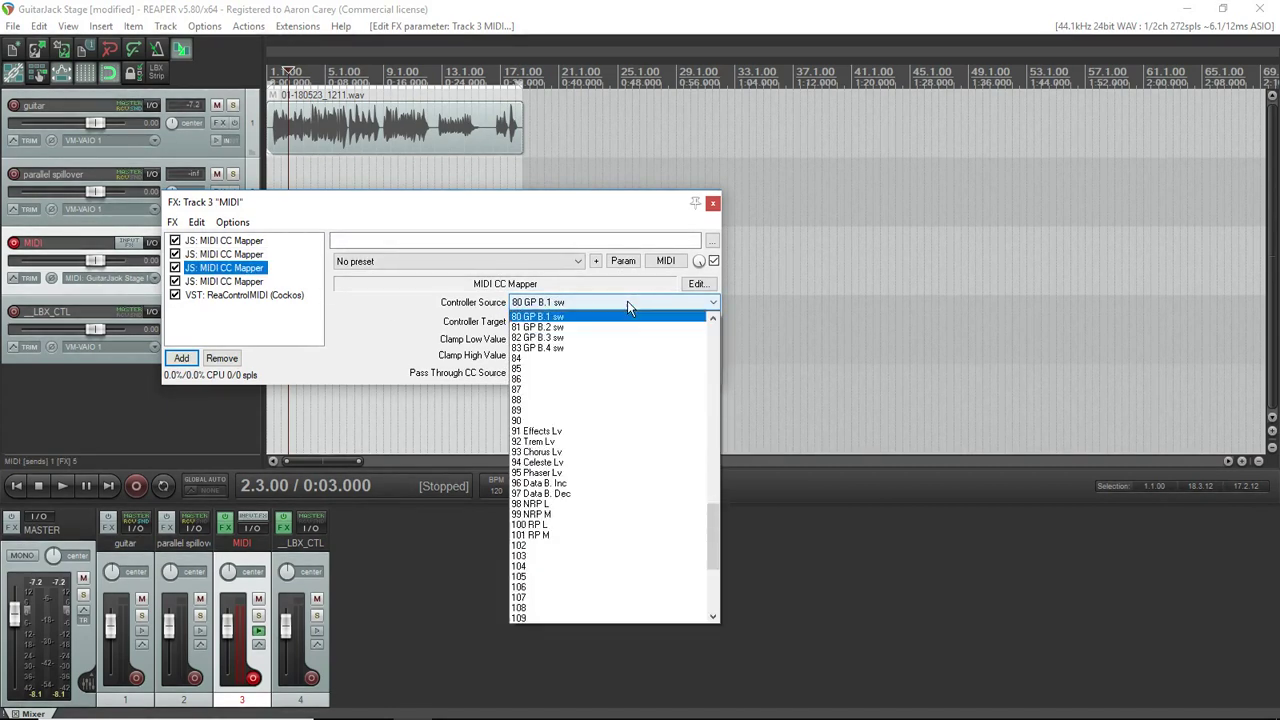
click(586, 341)
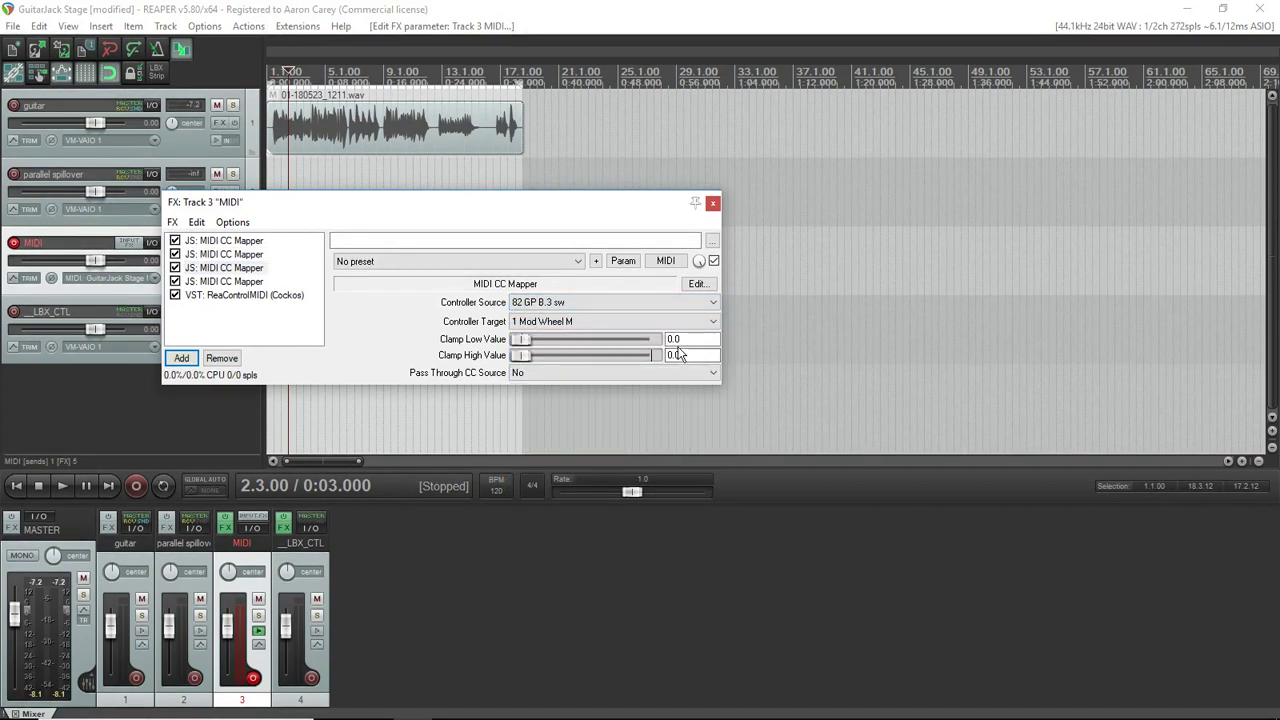
drag(688, 339, 621, 340)
text(2)
key(Tab)
text(2)
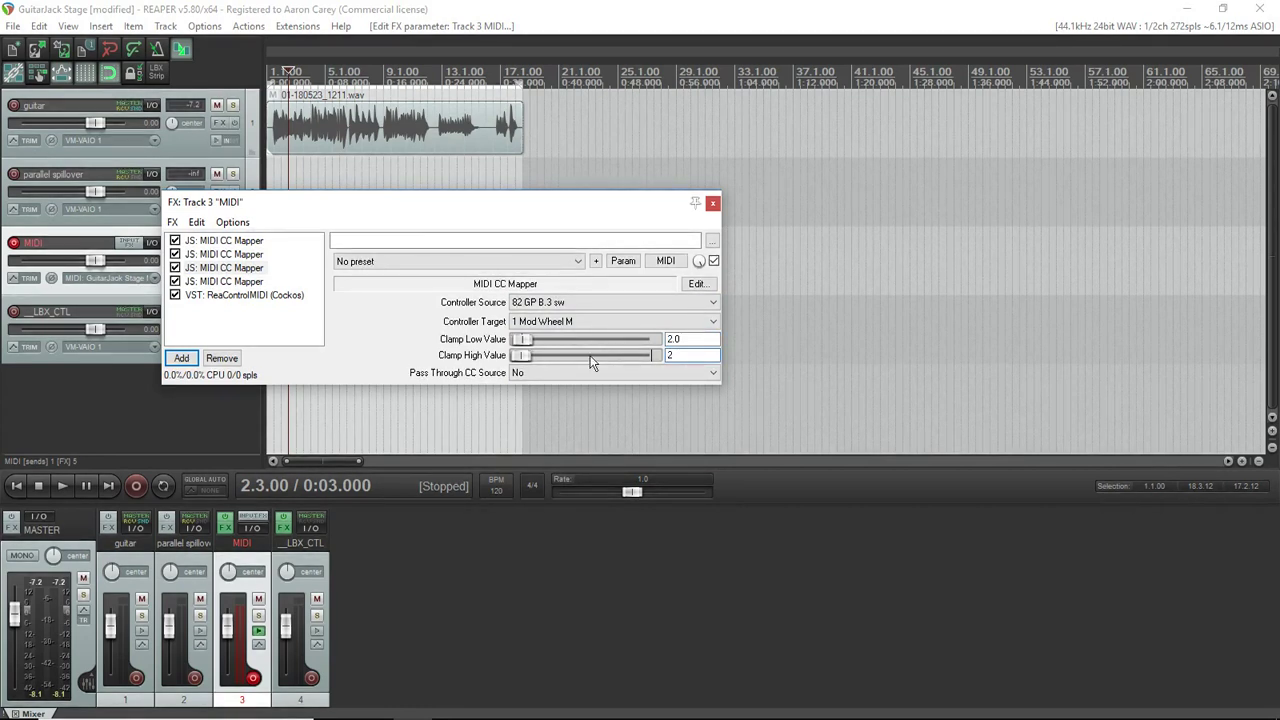
Step: Set the fourth MIDI CC Mapper's controller source to 83 GP B.4 sw and both clamp values to 3
click(228, 281)
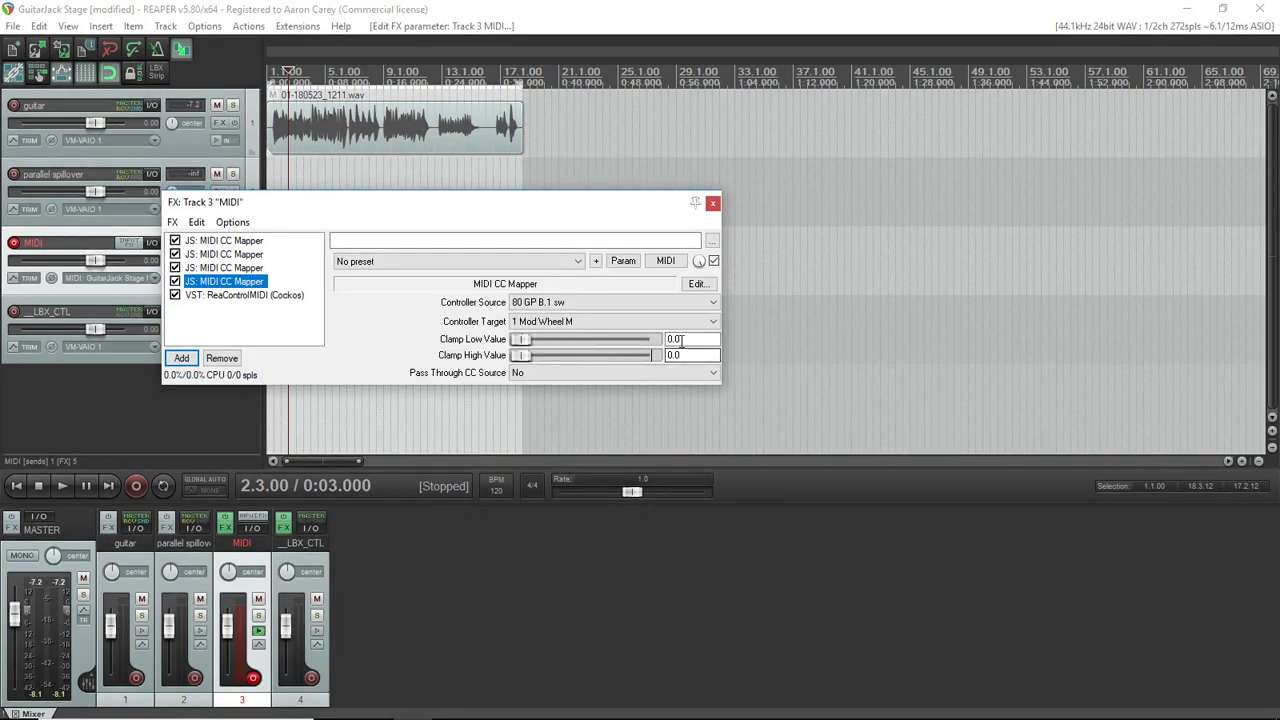
click(560, 302)
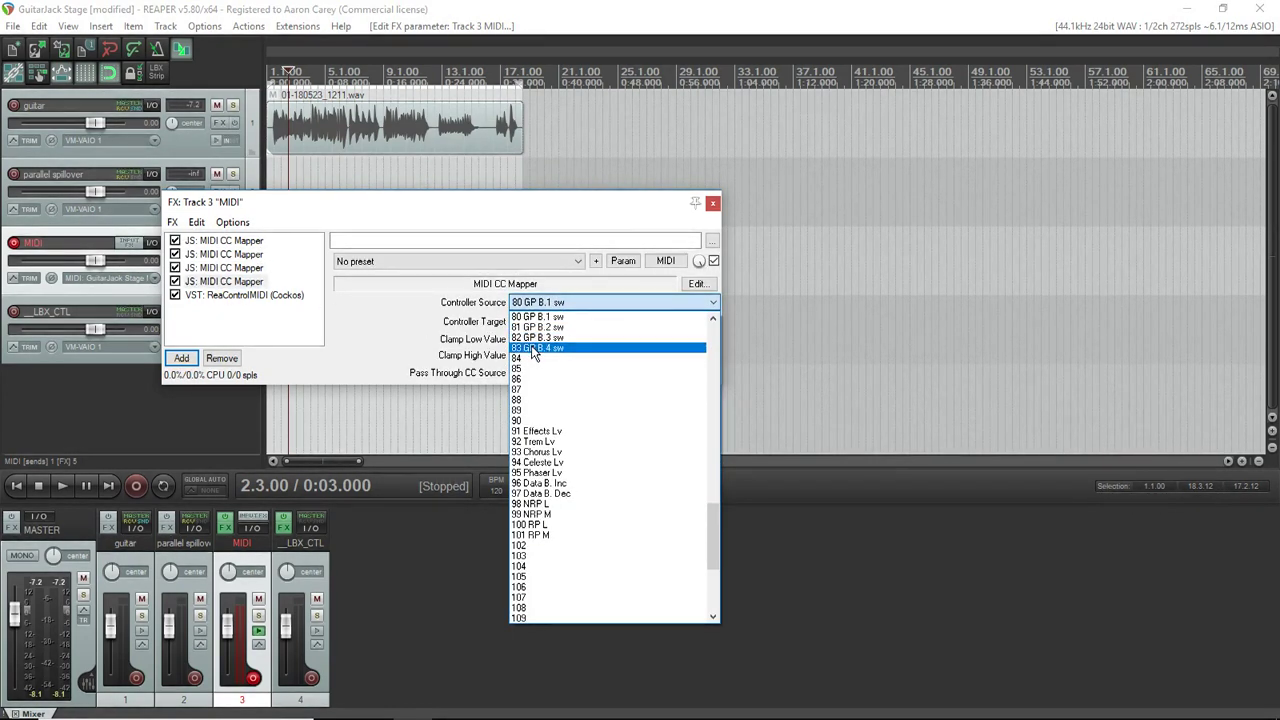
click(531, 347)
double_click(690, 340)
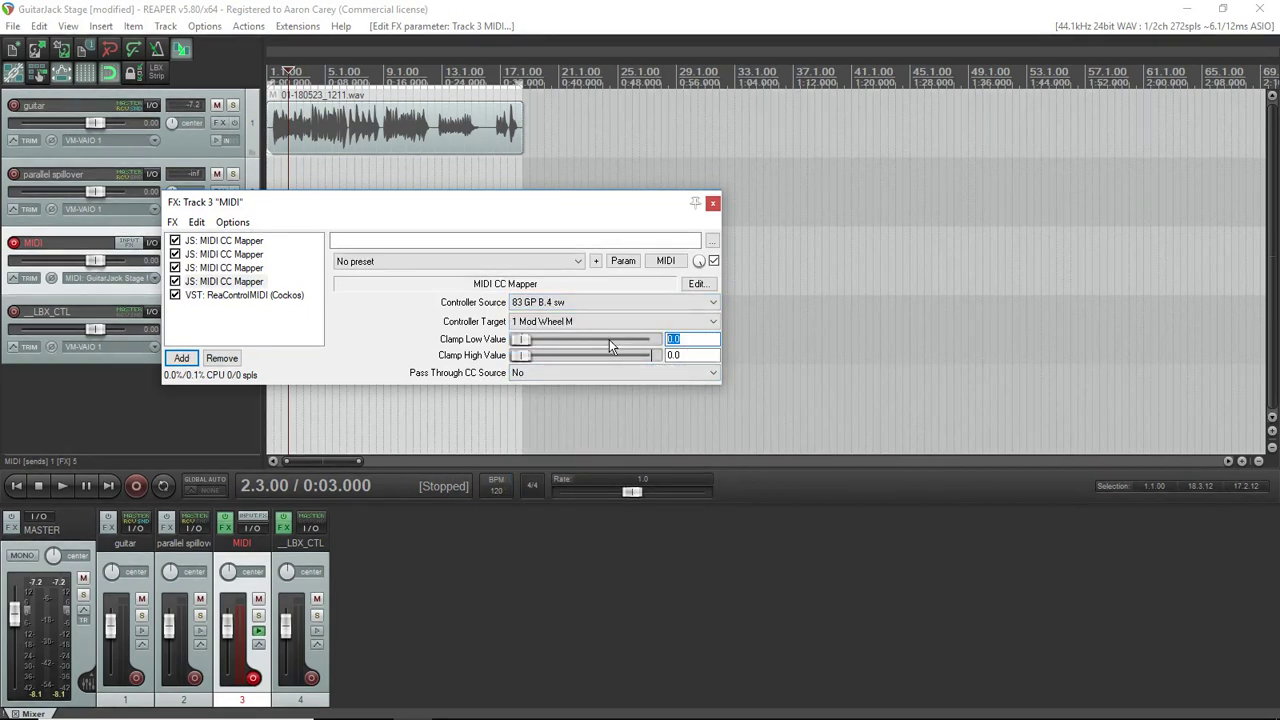
text(3)
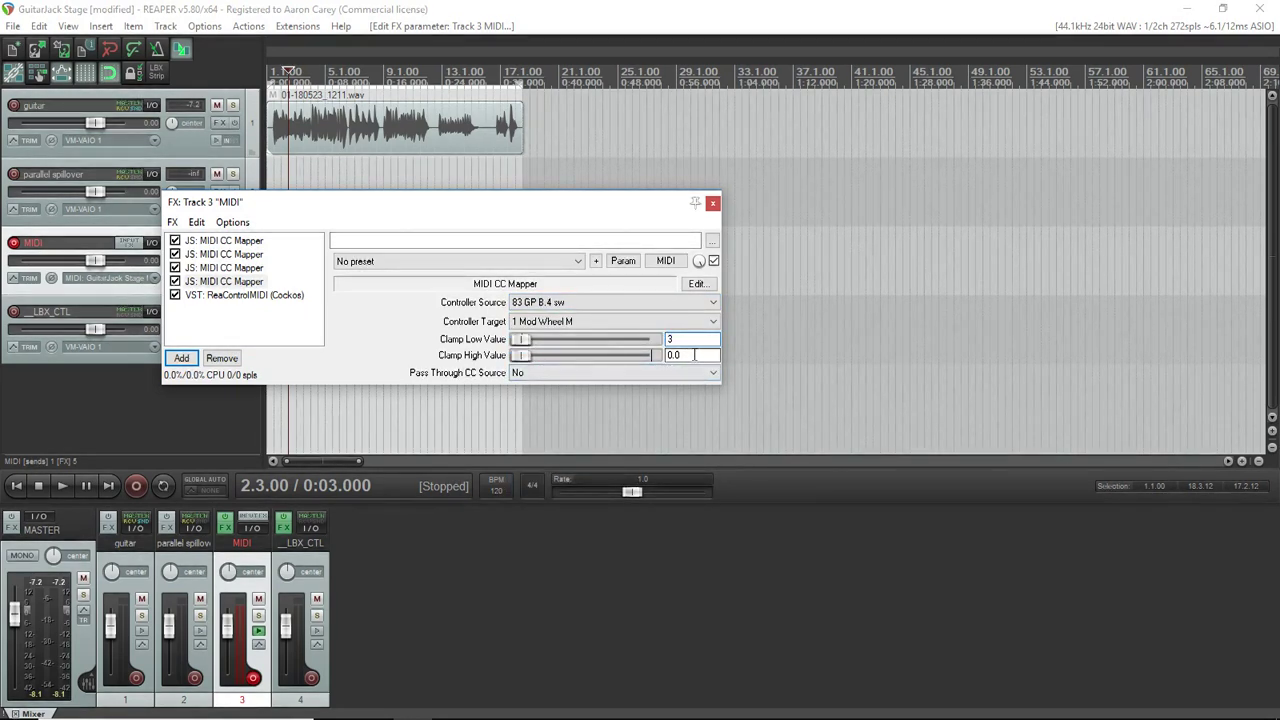
key(Tab)
text(3)
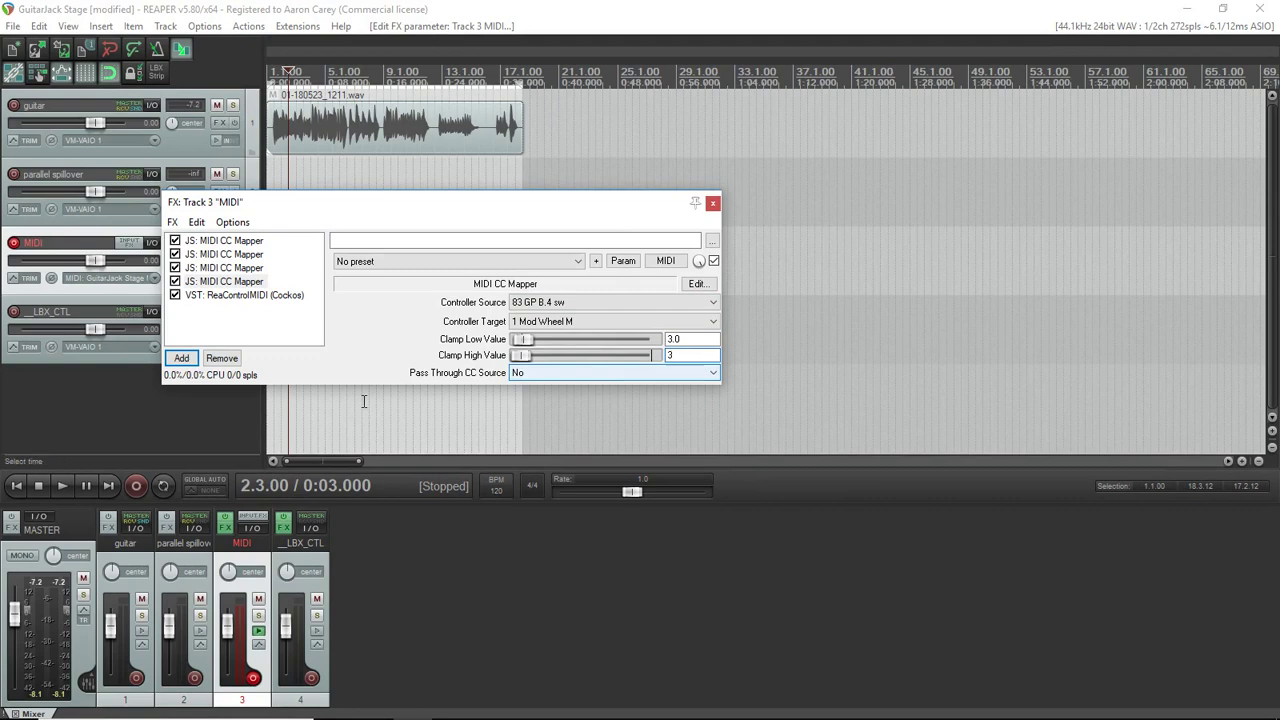
Step: Check the remapped messages in ReaControlMIDI's log, bypass the plugin and open the __LBX_CTL track's effects chain
click(231, 296)
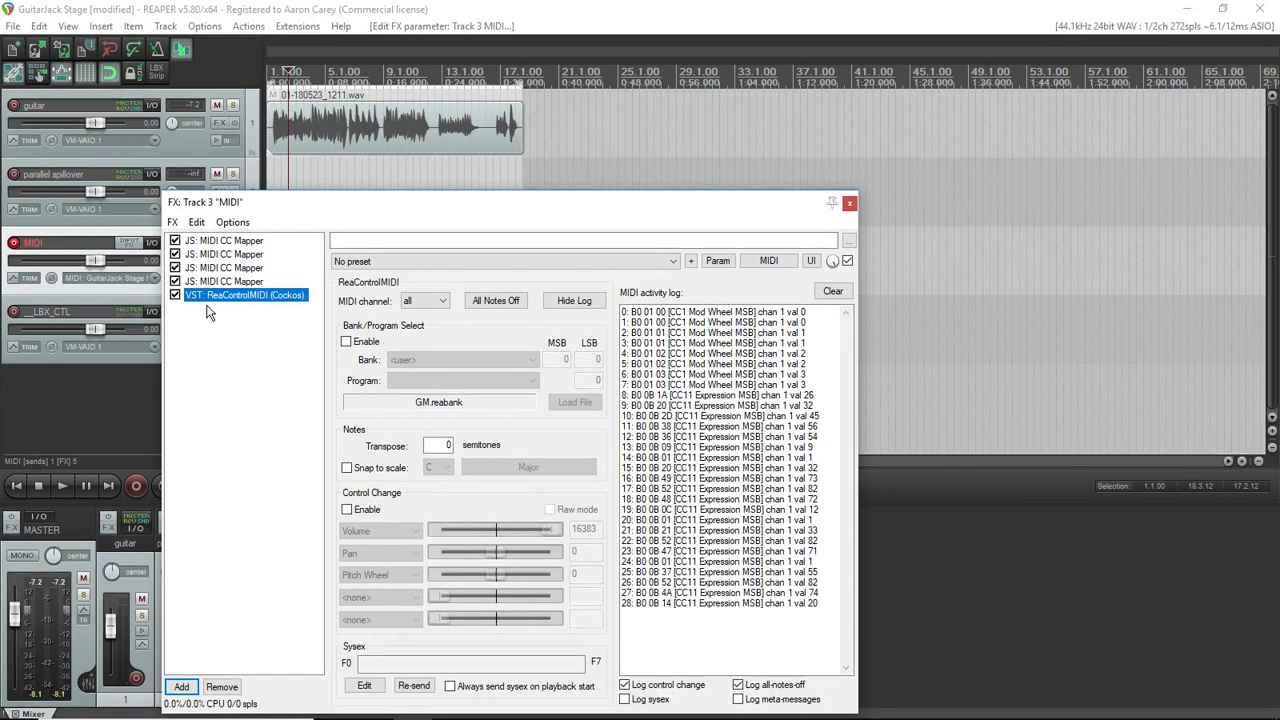
click(175, 295)
drag(323, 216, 647, 201)
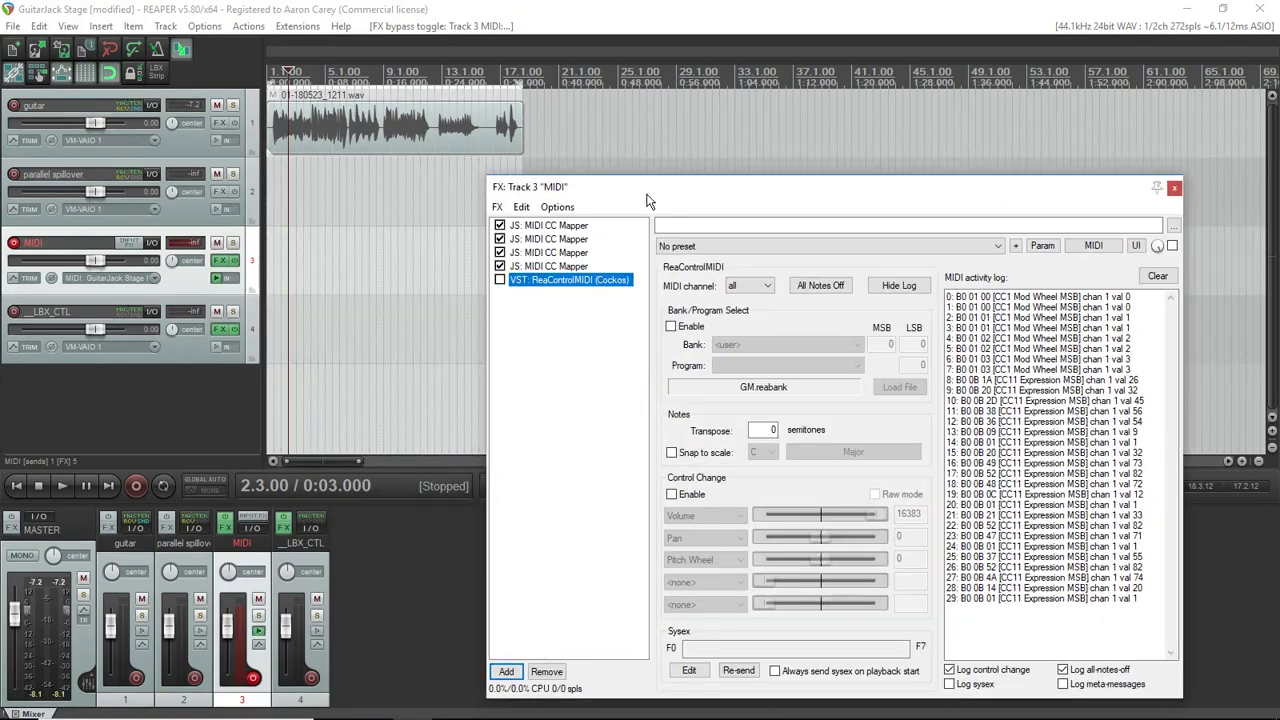
click(217, 328)
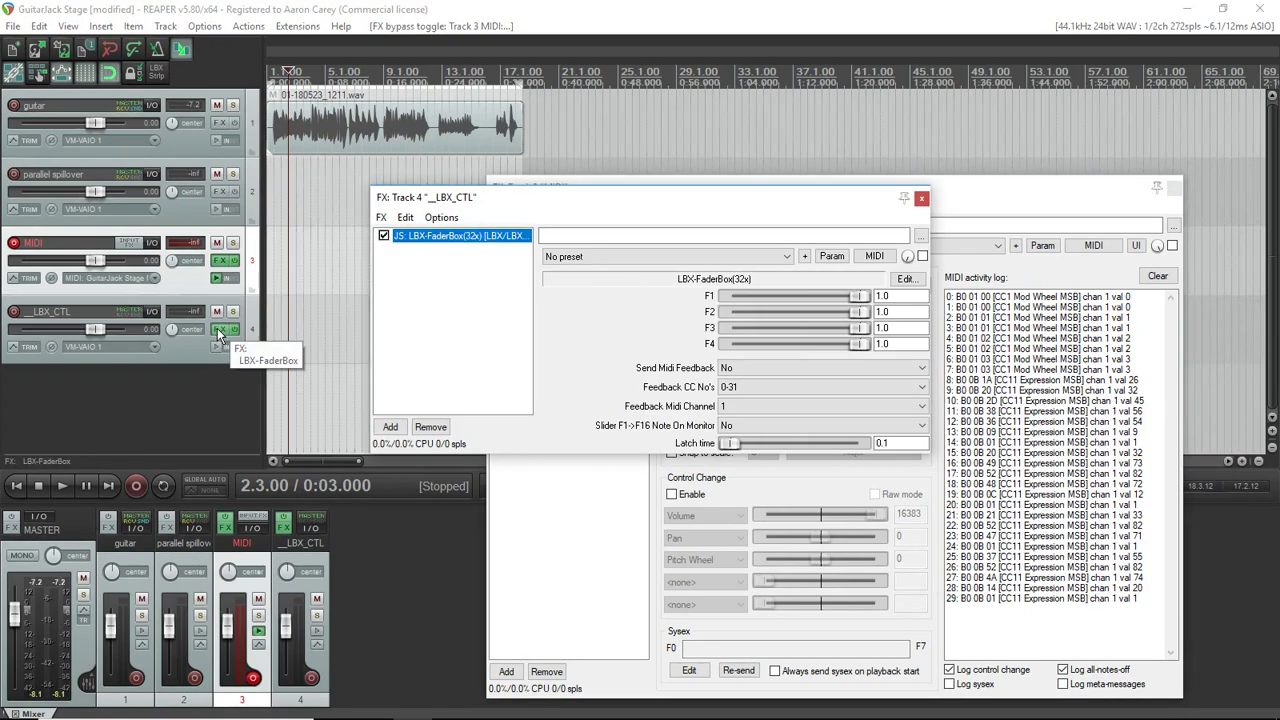
click(862, 298)
click(862, 298)
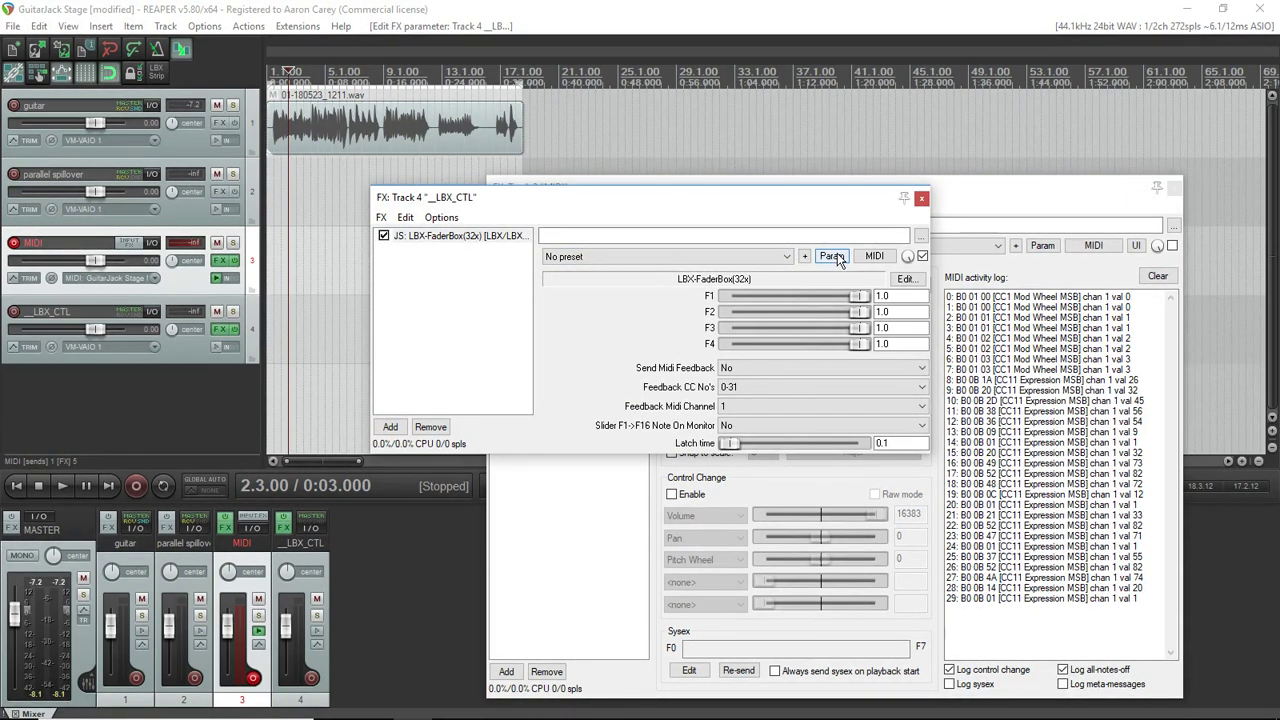
click(834, 256)
click(871, 365)
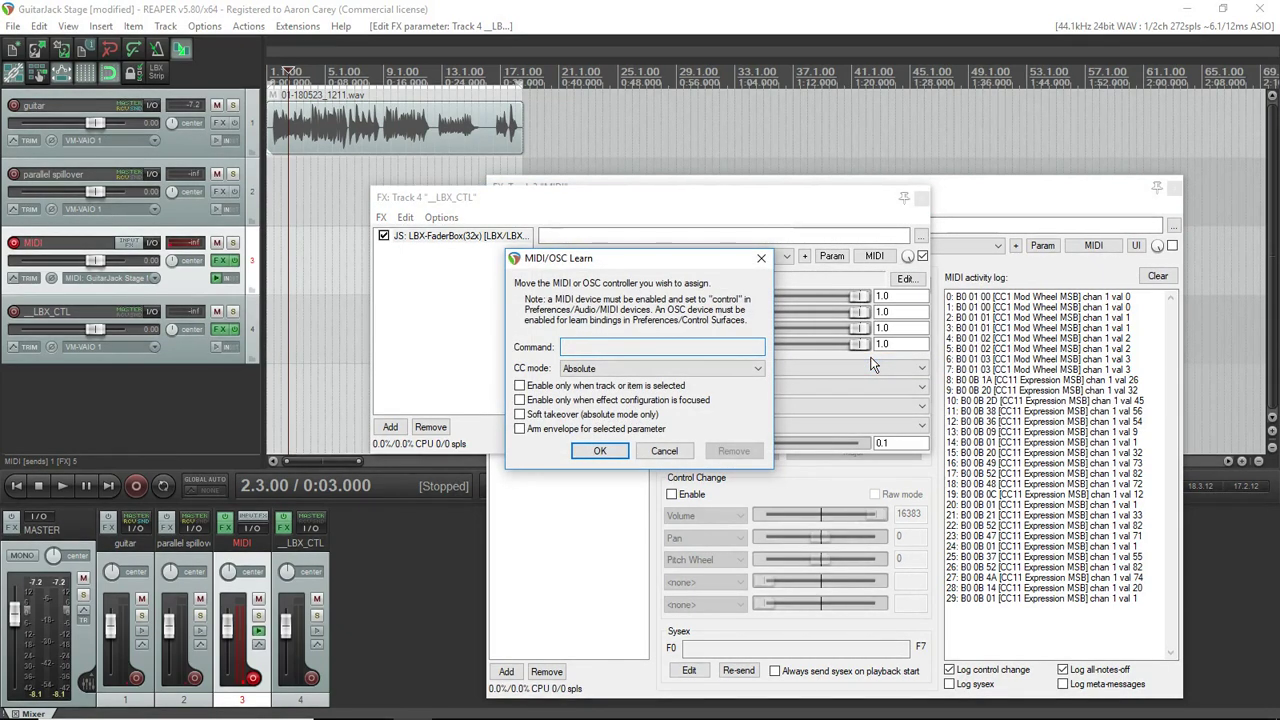
click(664, 451)
Step: Add the JS: CC Injector v1.00 effect to the __LBX_CTL track
click(401, 430)
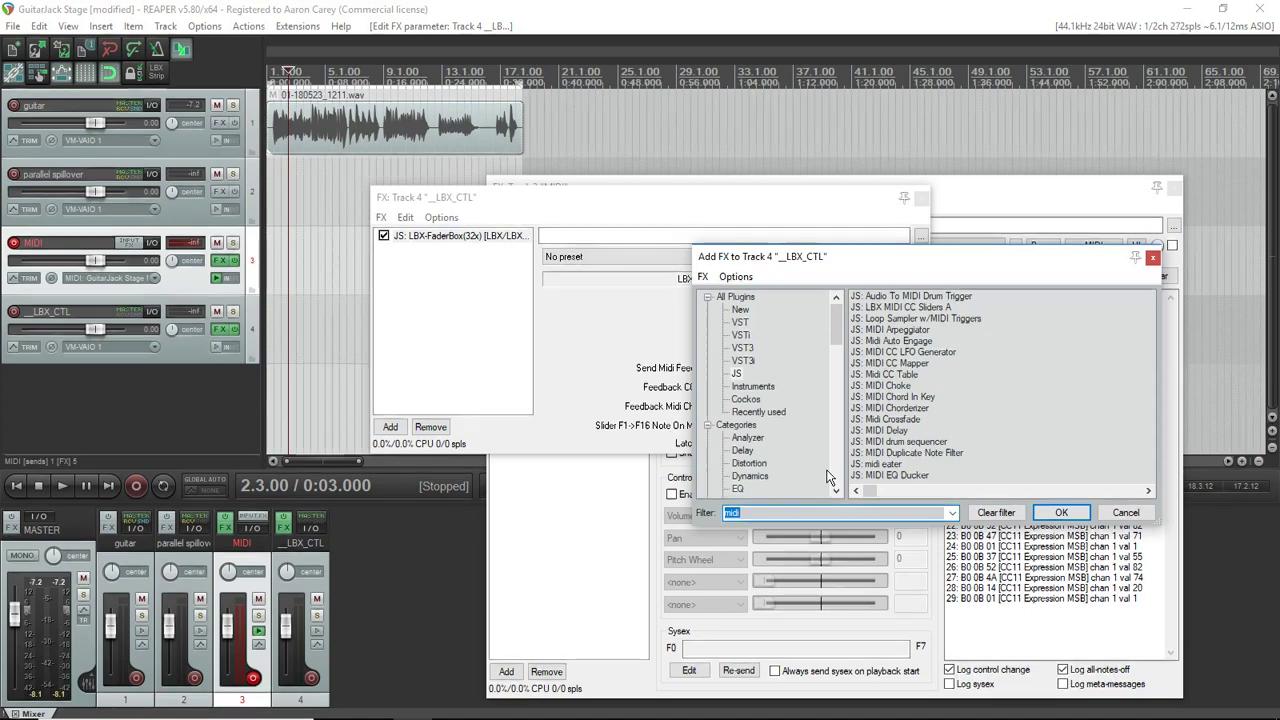
double_click(896, 298)
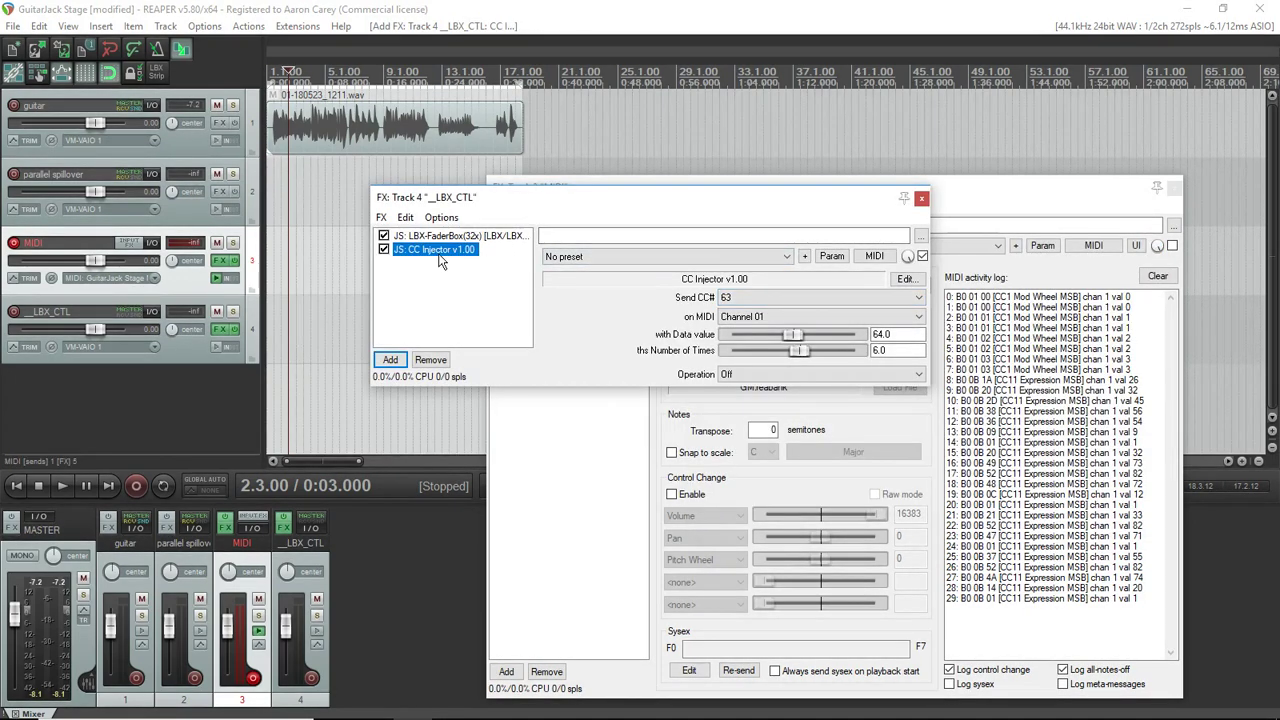
Step: Move CC Injector above LBX-FaderBox in the chain, and set it to send CC 1 Mod Wheel M with data value 0
drag(447, 243, 446, 236)
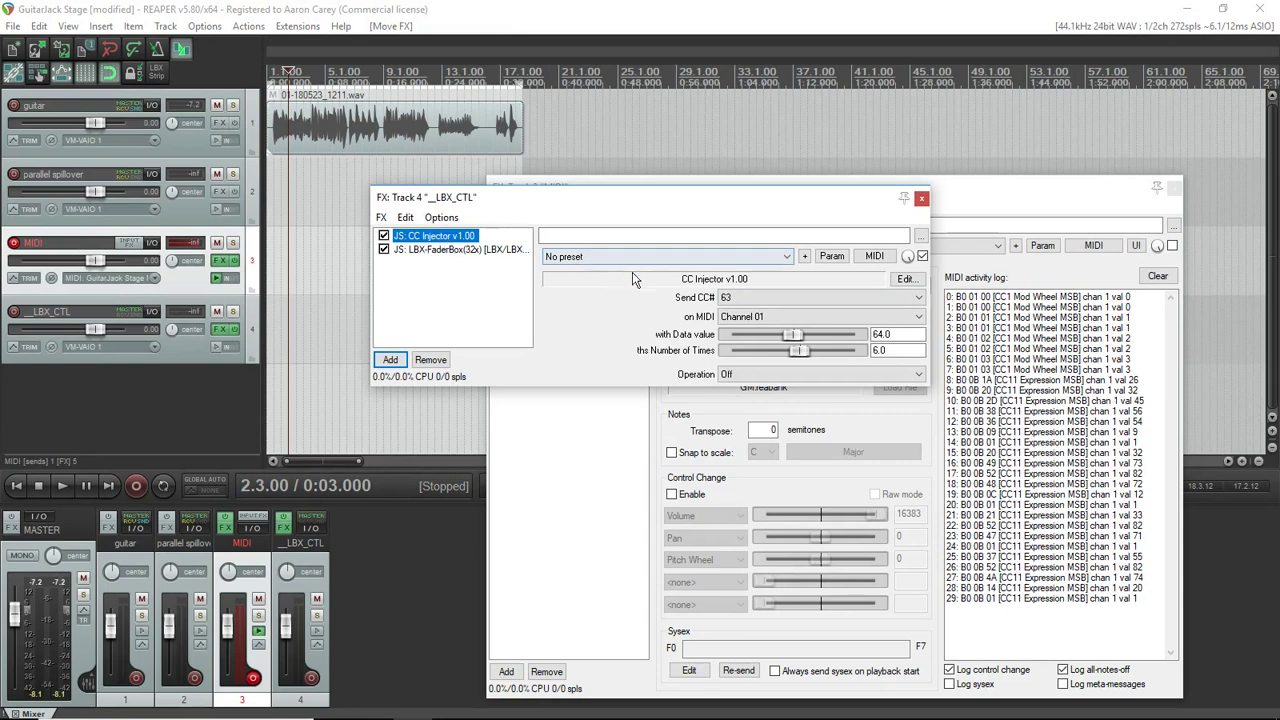
click(919, 298)
scroll(857, 391, up, 15)
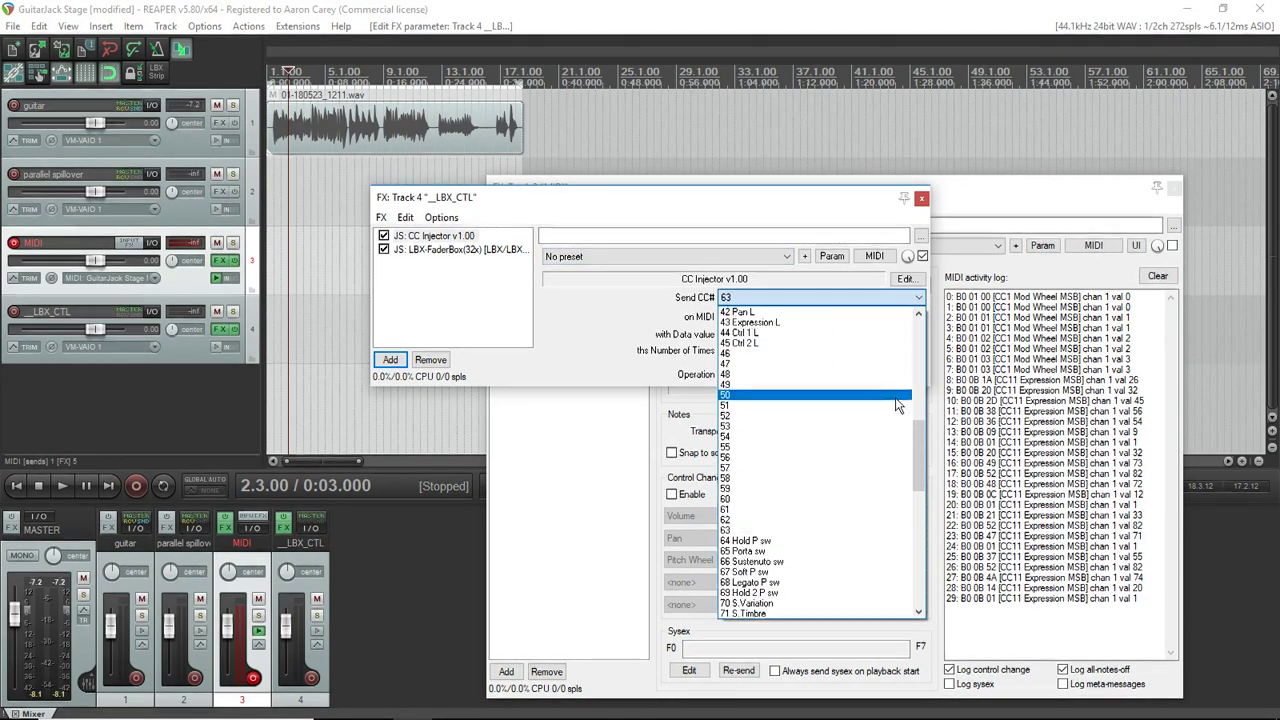
scroll(906, 383, up, 6)
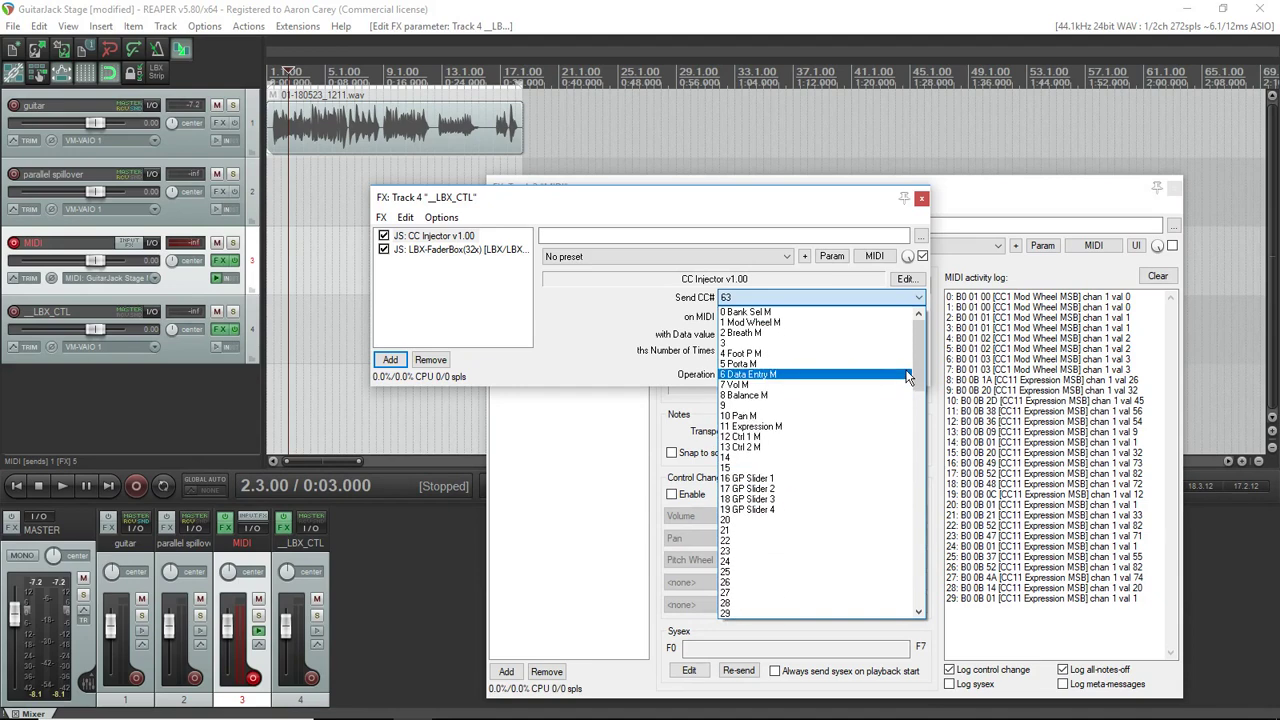
click(810, 326)
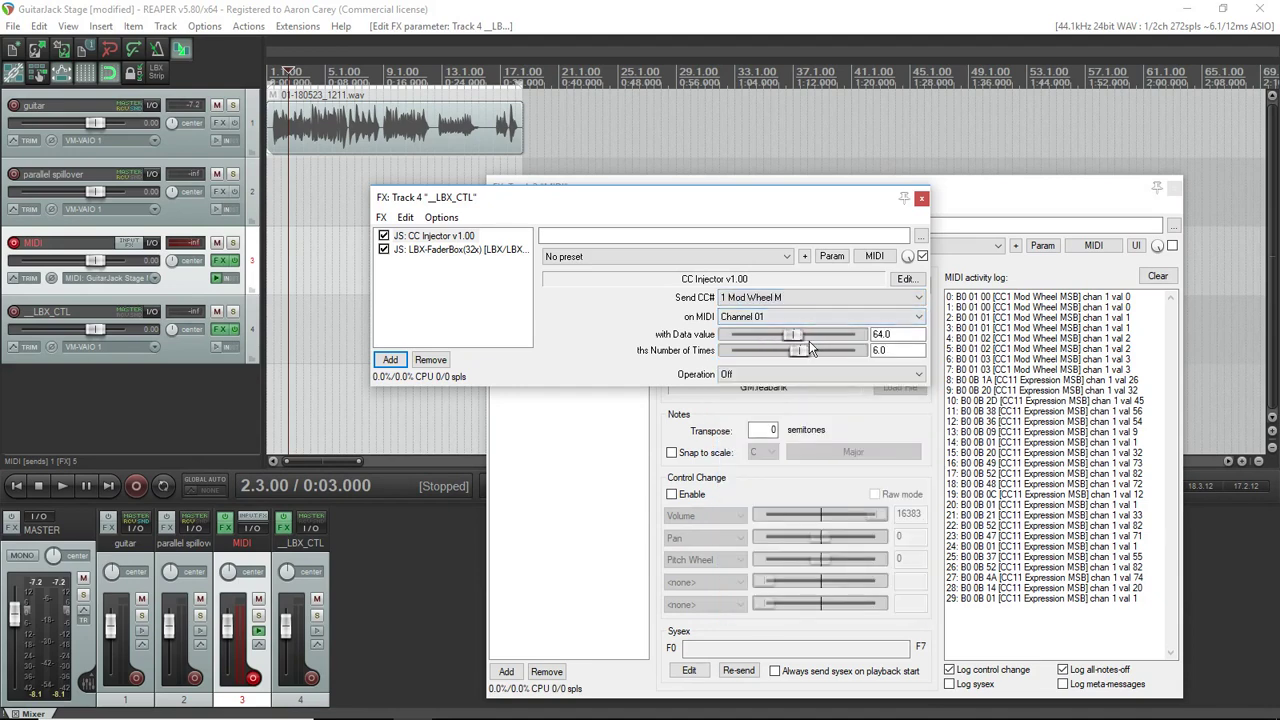
double_click(790, 334)
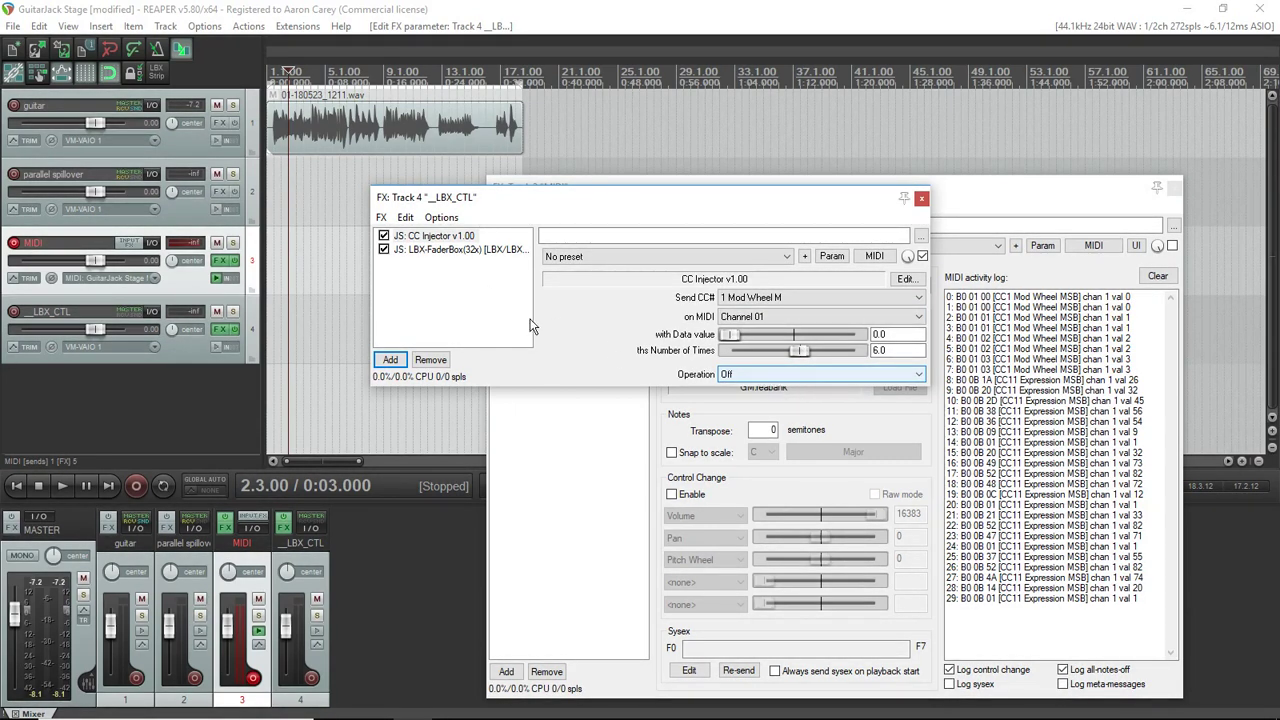
Step: Open CC Injector in its own floating window and move the __LBX_CTL effects chain so both windows are accessible side by side
click(451, 251)
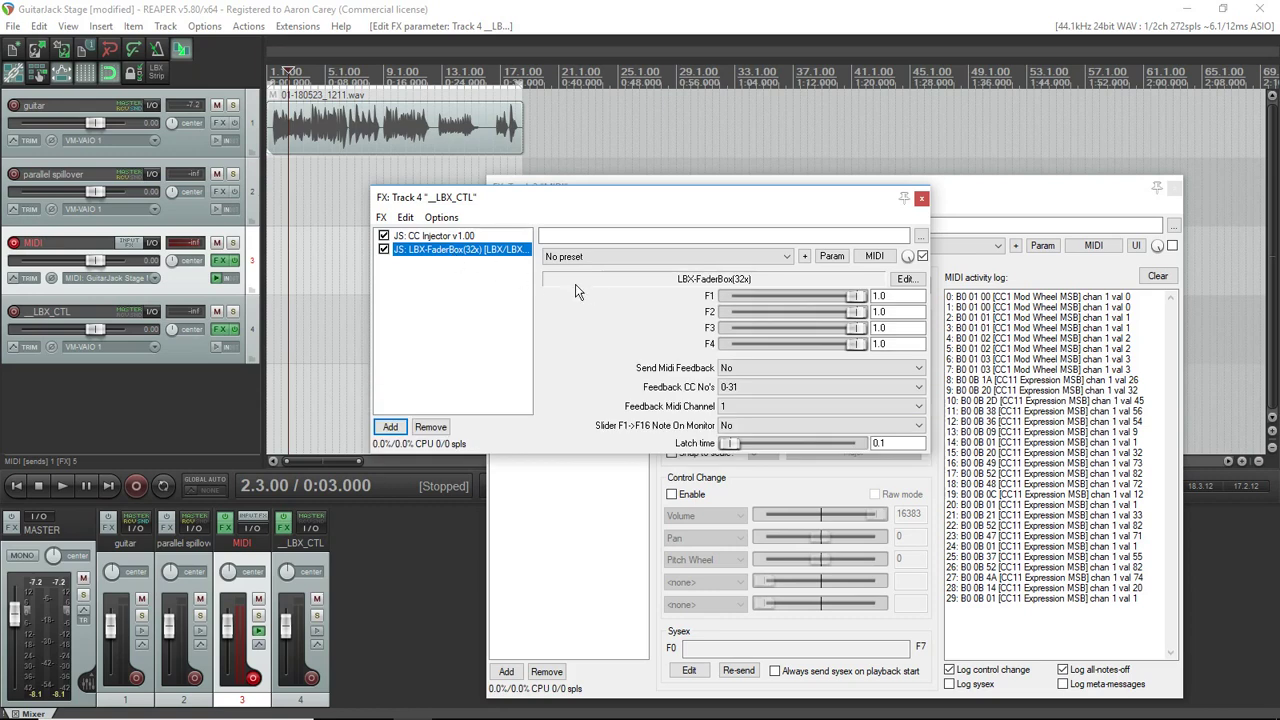
click(441, 237)
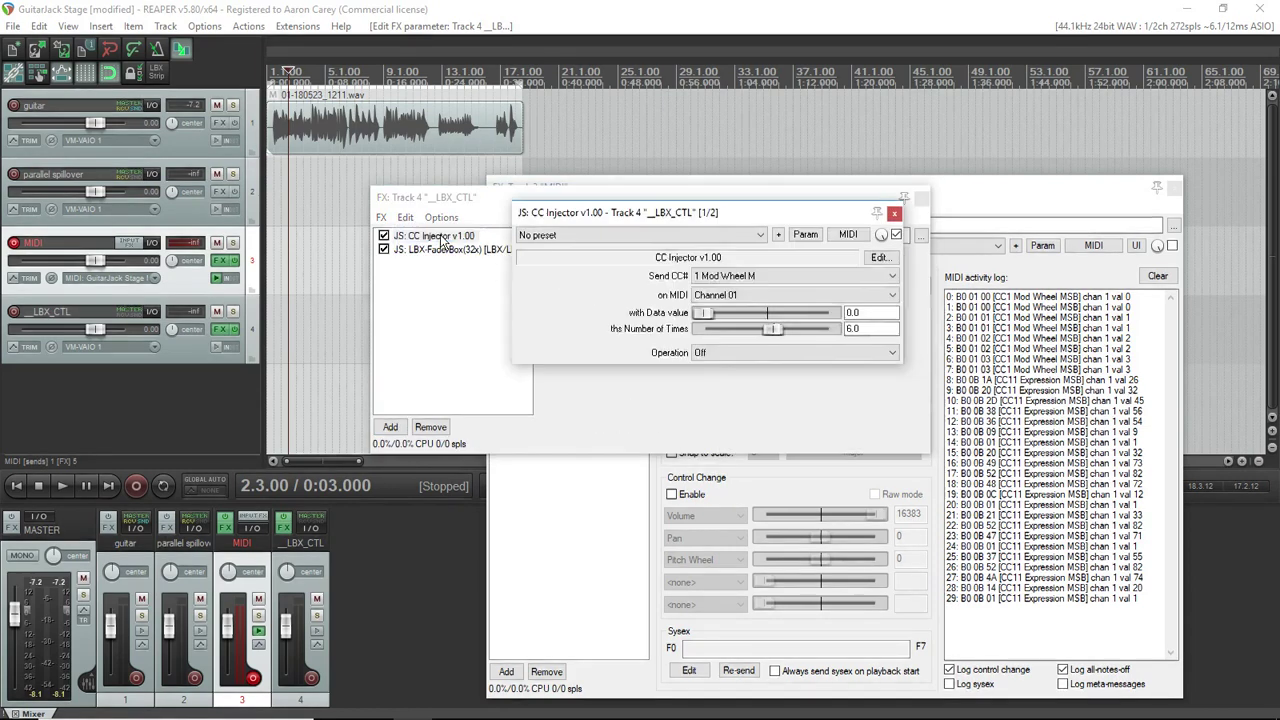
double_click(441, 237)
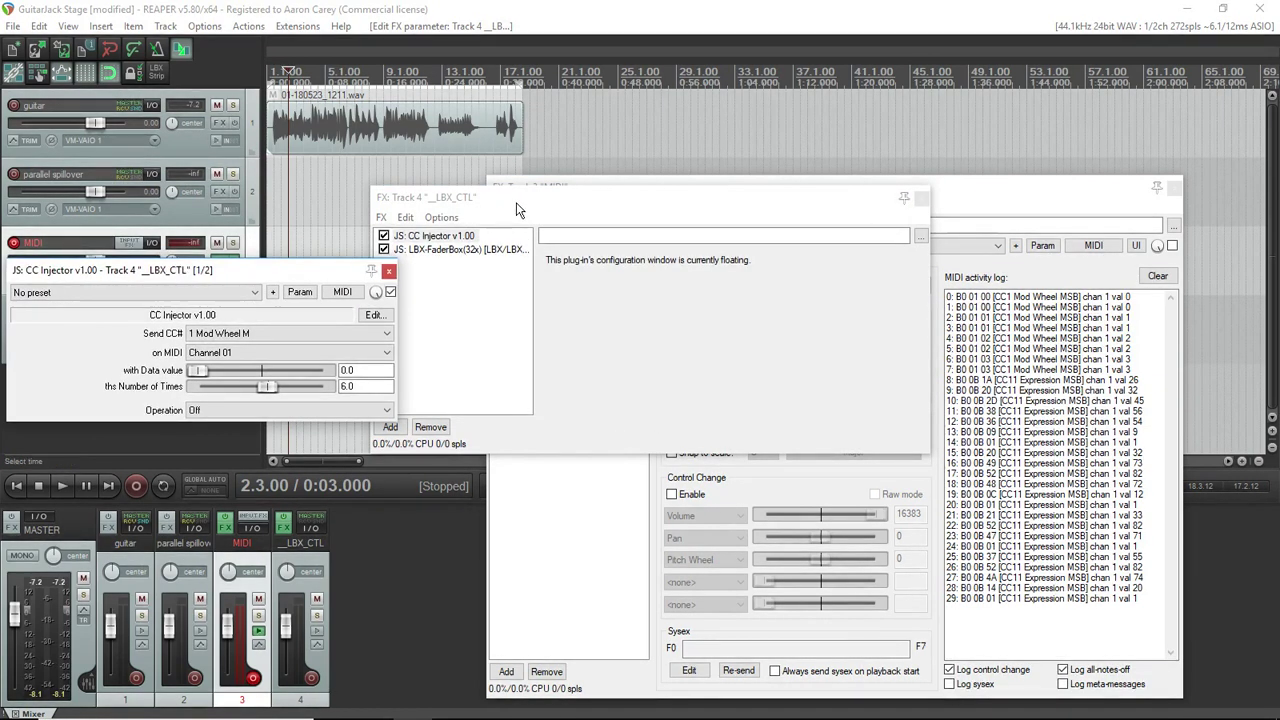
drag(516, 205, 620, 200)
Step: Try to learn a controller for LBX-FaderBox's F1 fader by sending the message from CC Injector
click(570, 238)
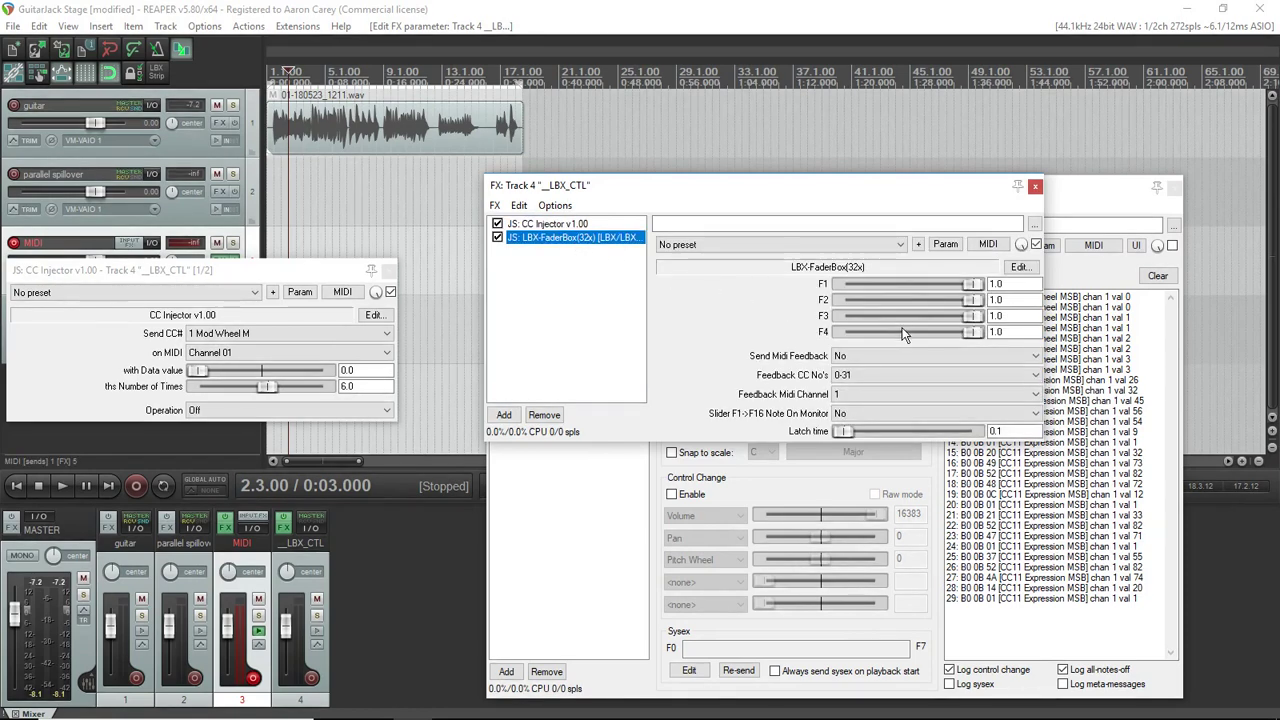
click(945, 245)
mouse_move(985, 330)
click(955, 355)
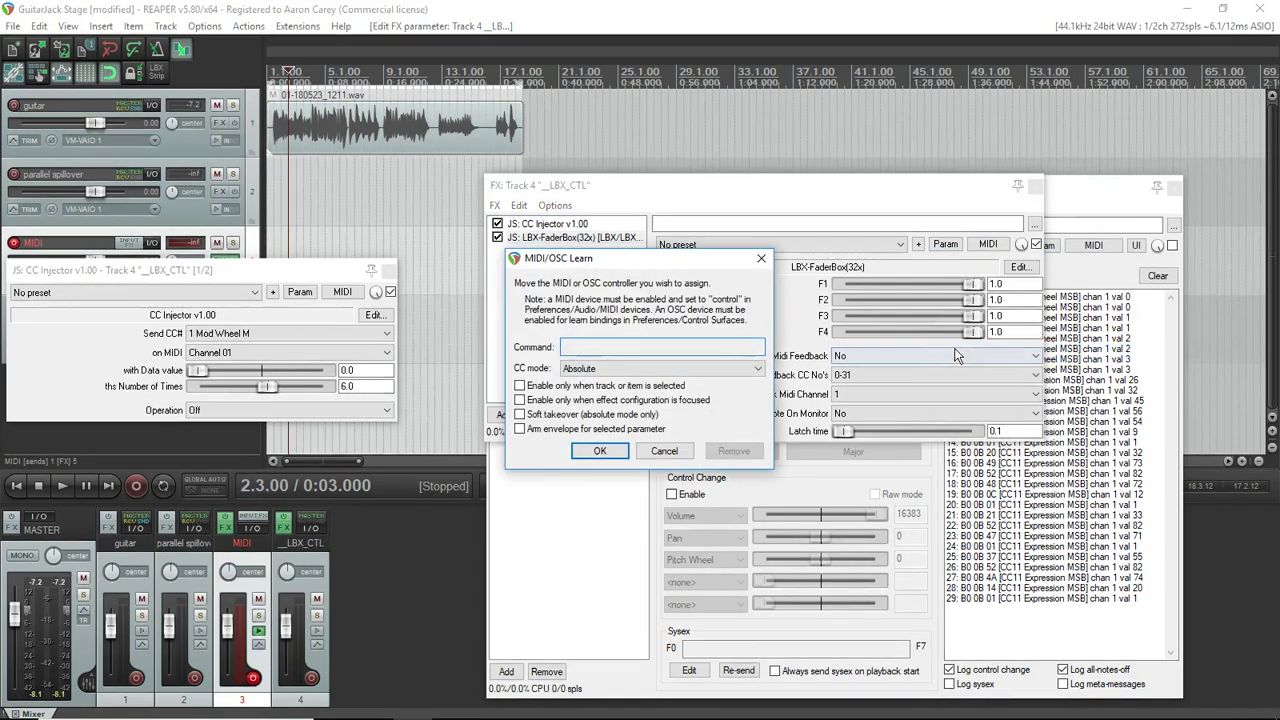
click(311, 411)
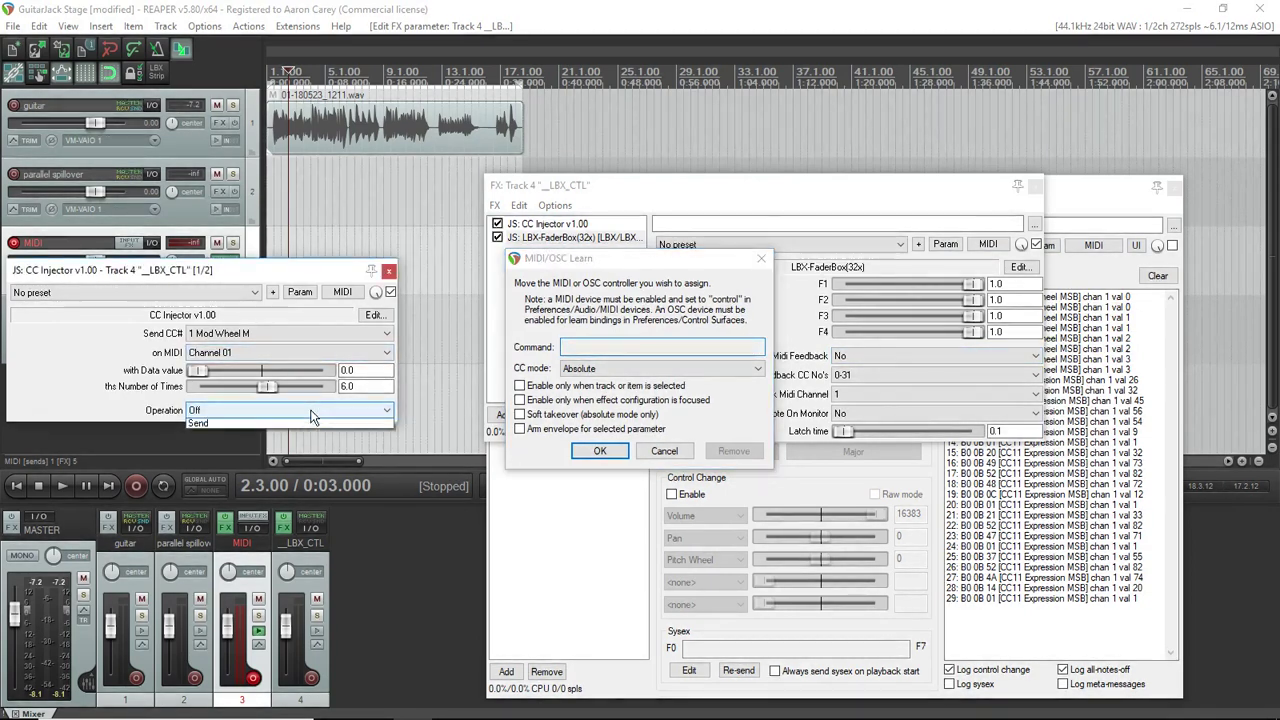
click(300, 423)
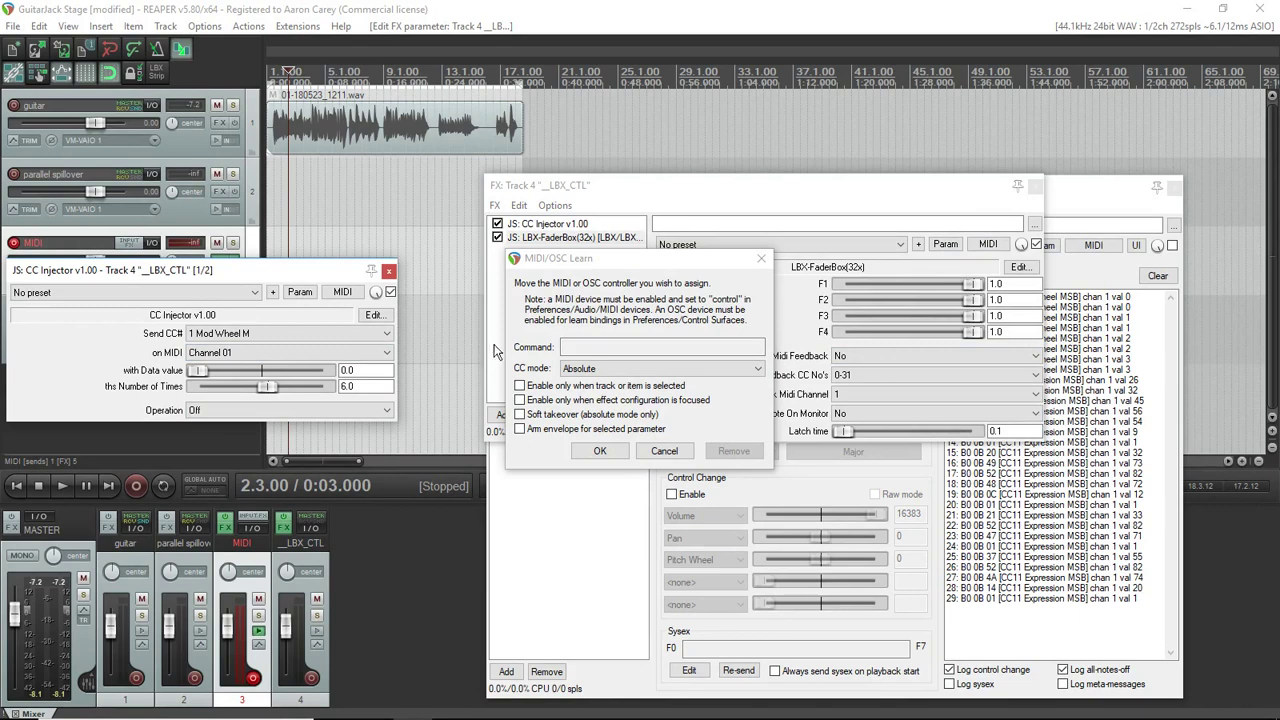
click(664, 451)
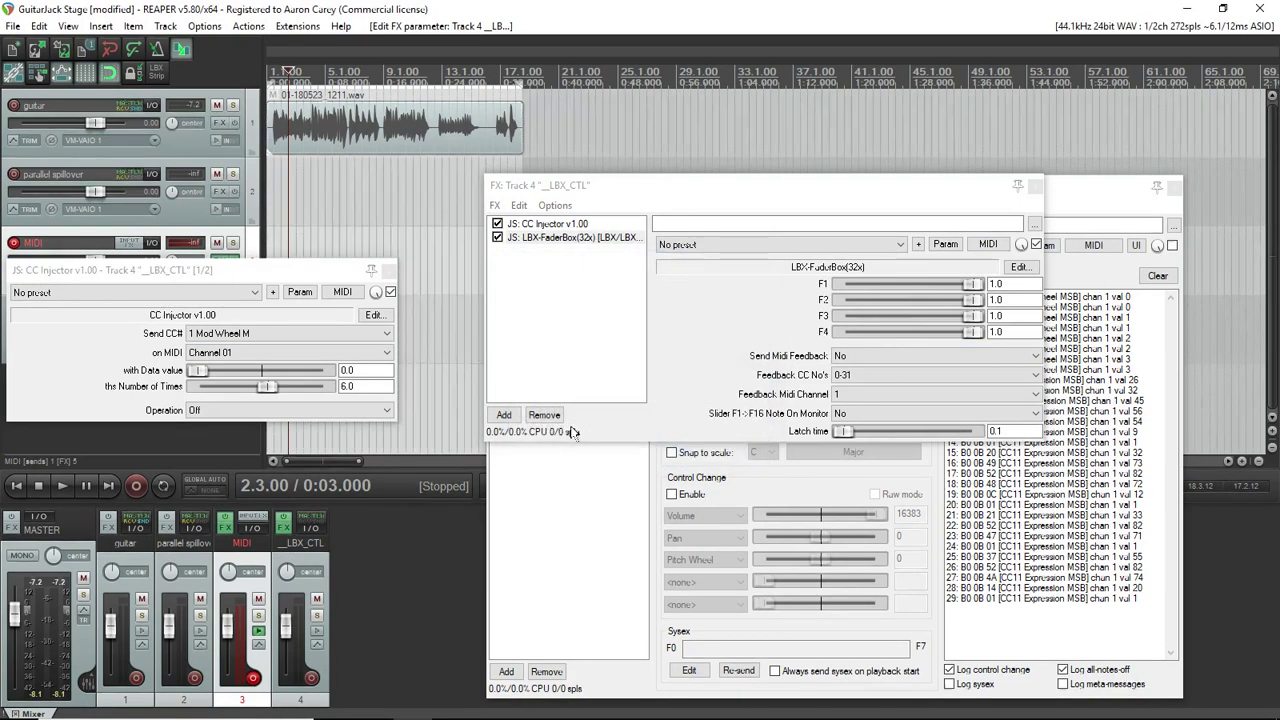
Step: Add the MIDItoReaControlPath (S&M) plugin to the __LBX_CTL track and place it between CC Injector and LBX-FaderBox
click(505, 415)
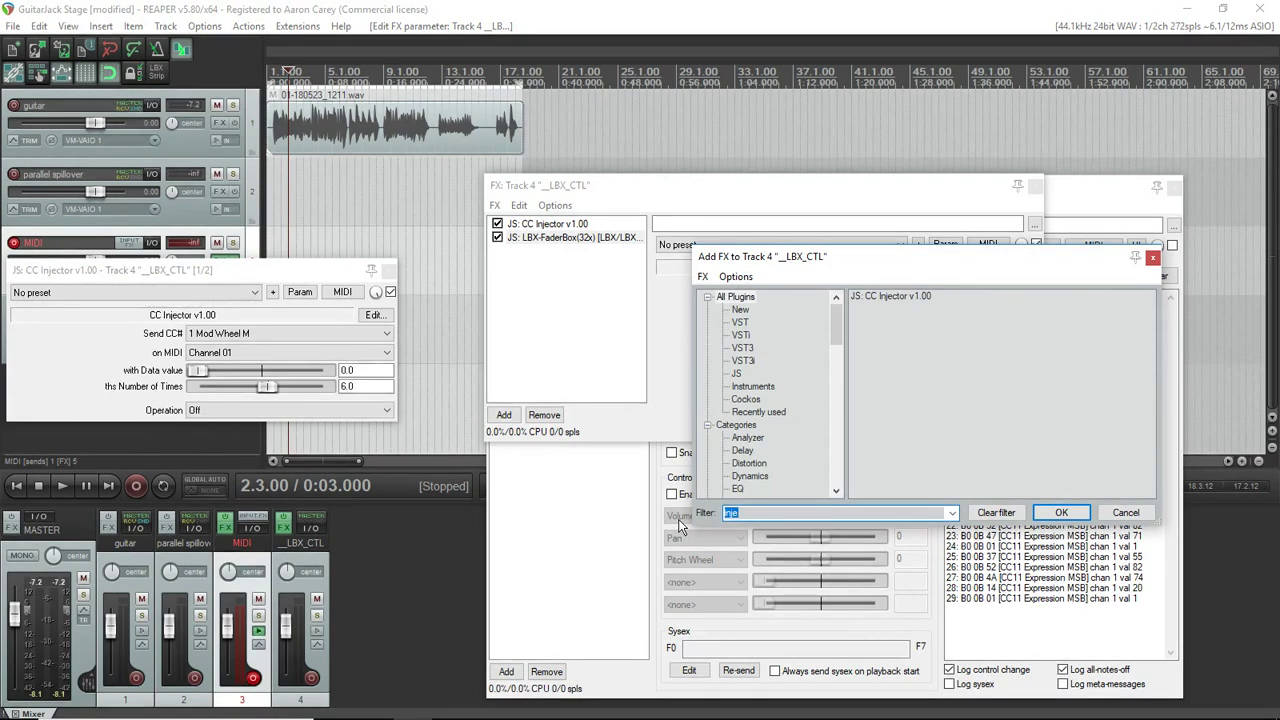
text(reac)
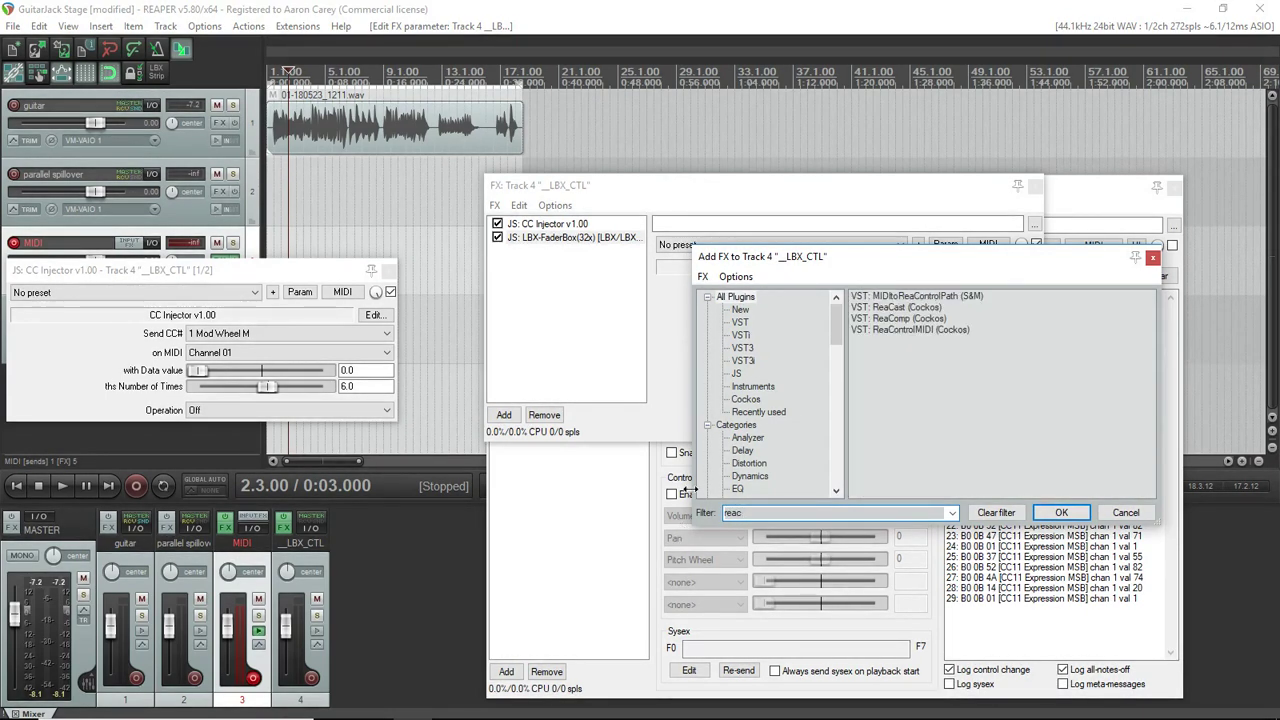
double_click(888, 298)
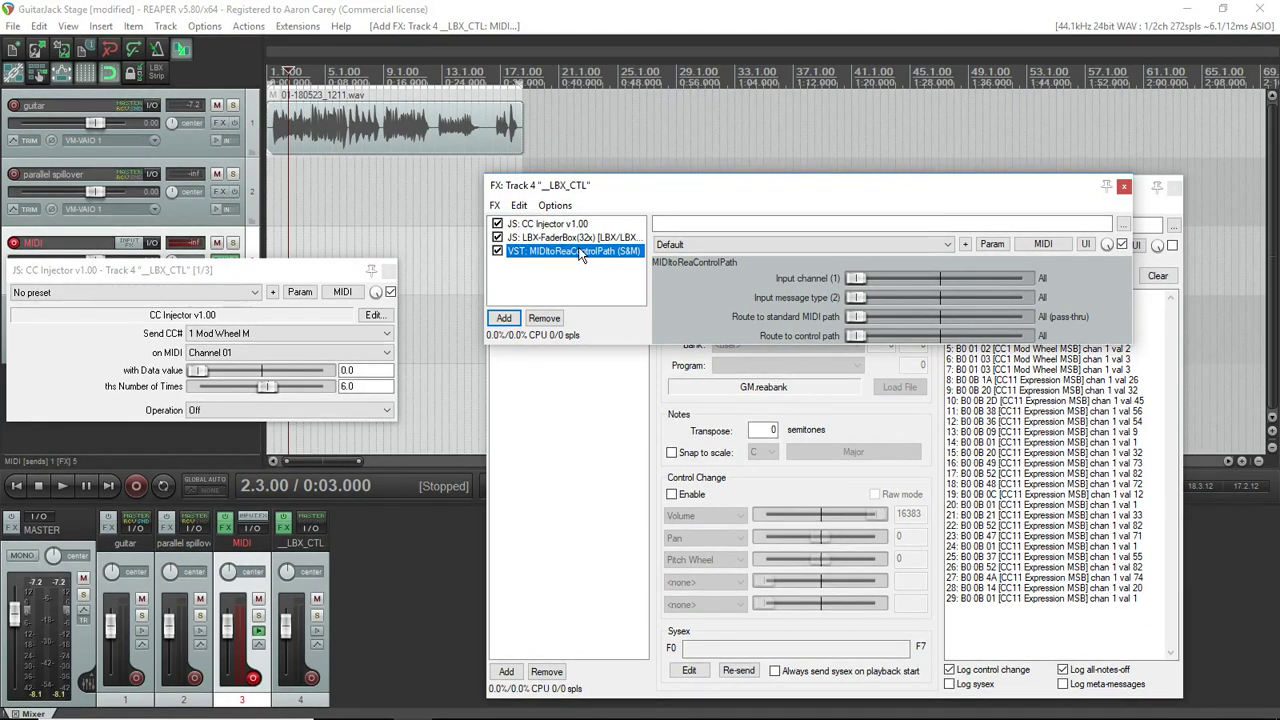
drag(581, 254, 577, 237)
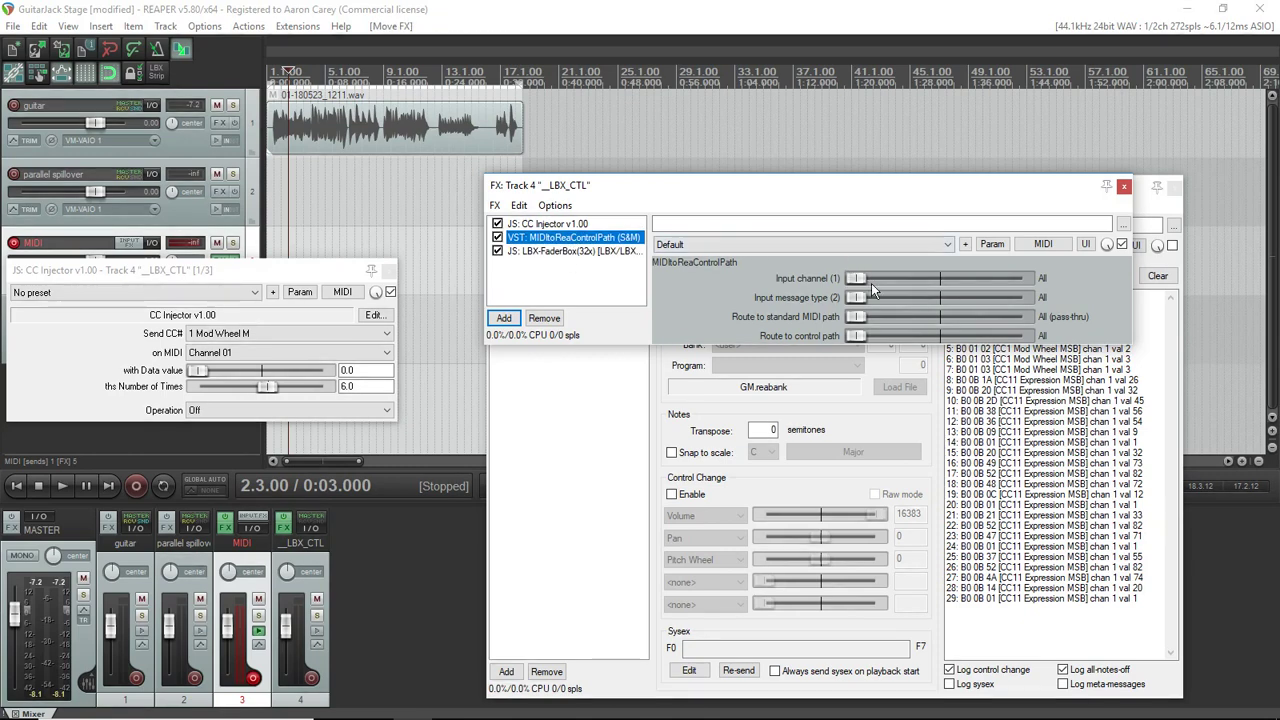
Step: Learn MIDI Chan 1 CC 1 for LBX-FaderBox's F1 fader in Absolute mode by sending the message from CC Injector
click(555, 251)
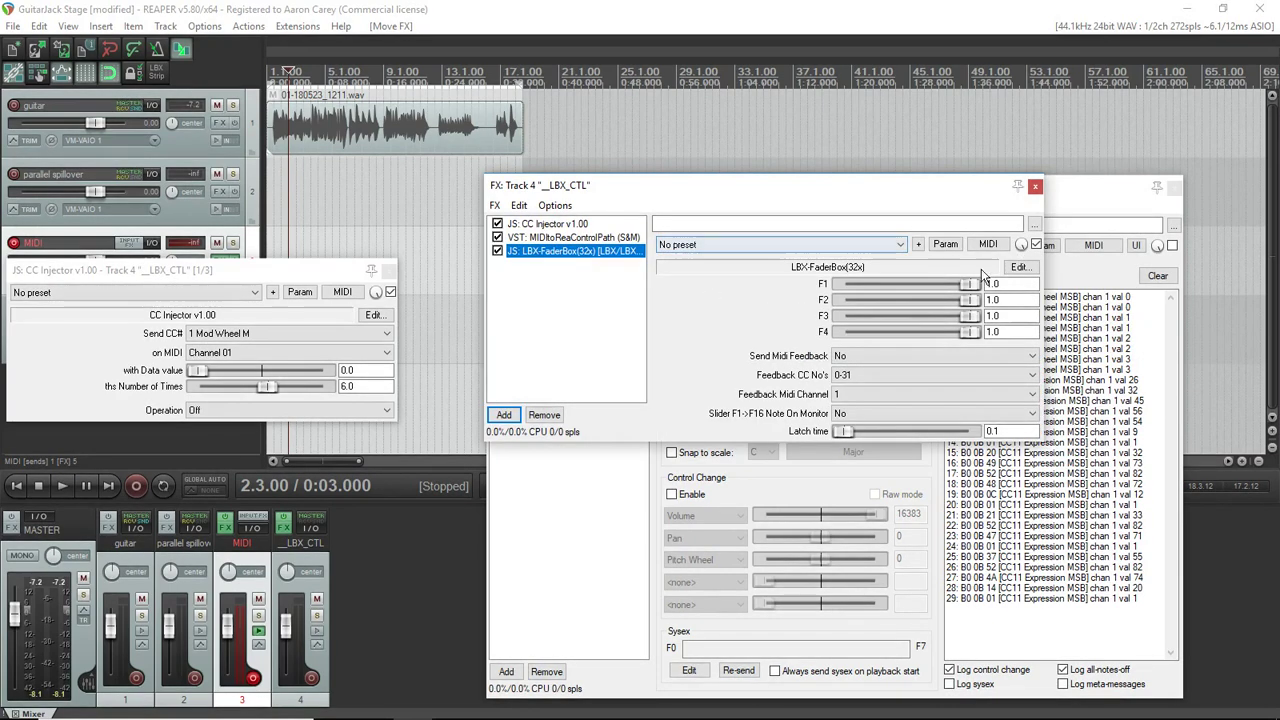
click(945, 244)
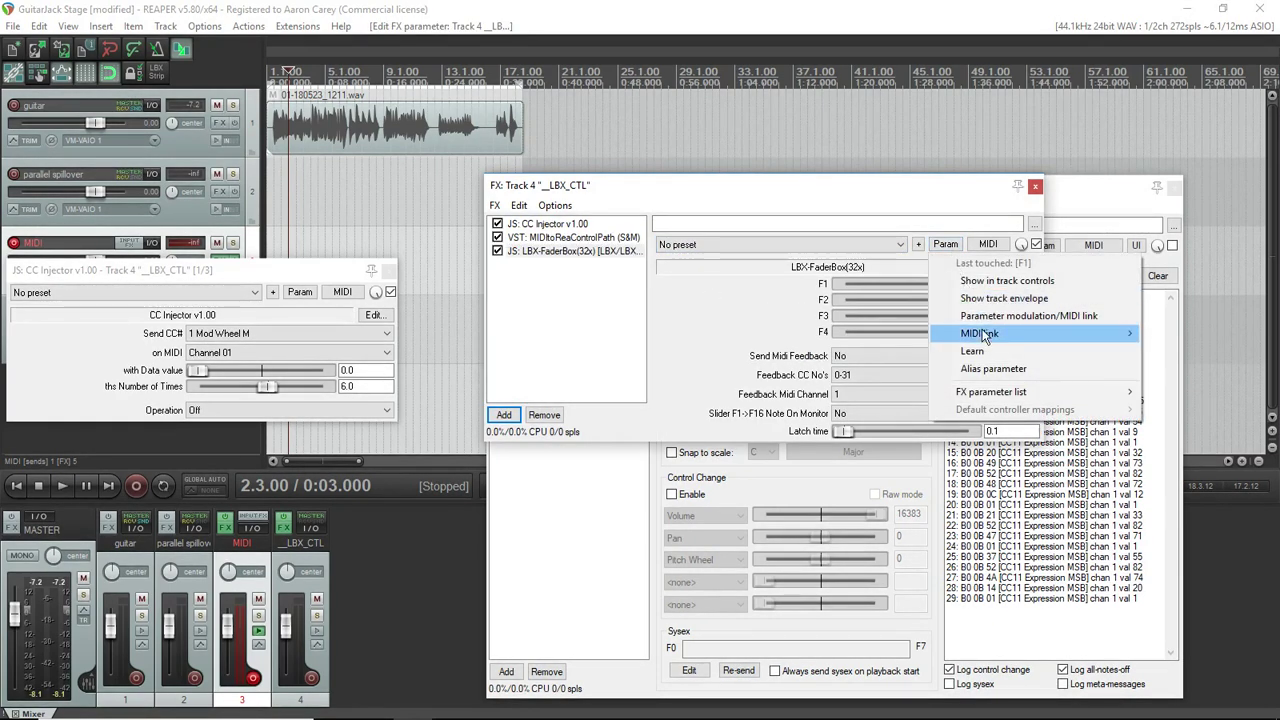
click(987, 345)
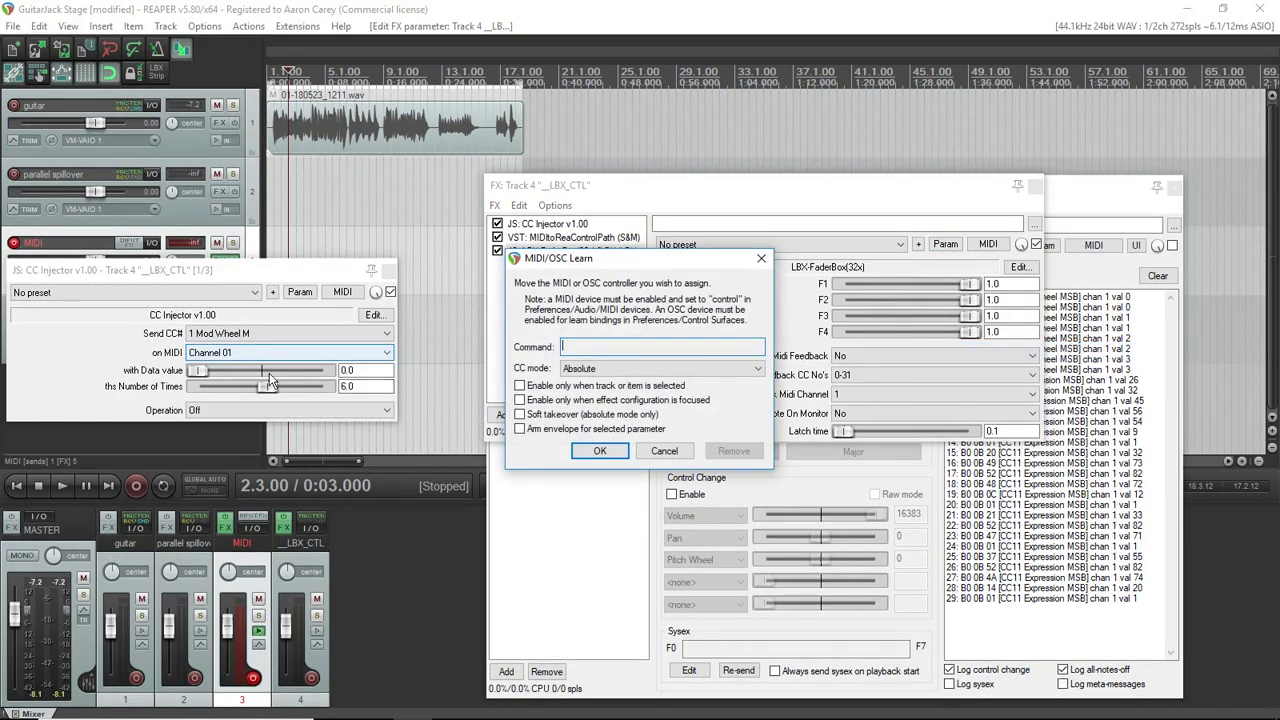
click(300, 410)
click(298, 436)
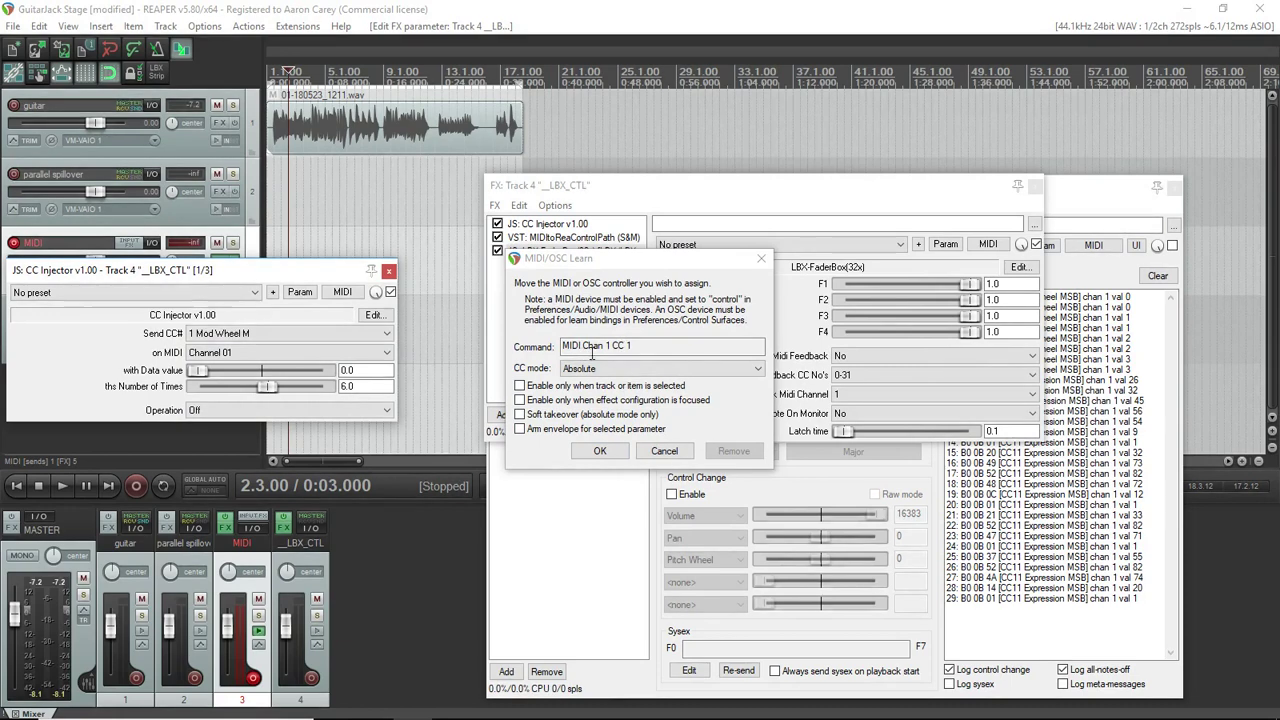
click(600, 451)
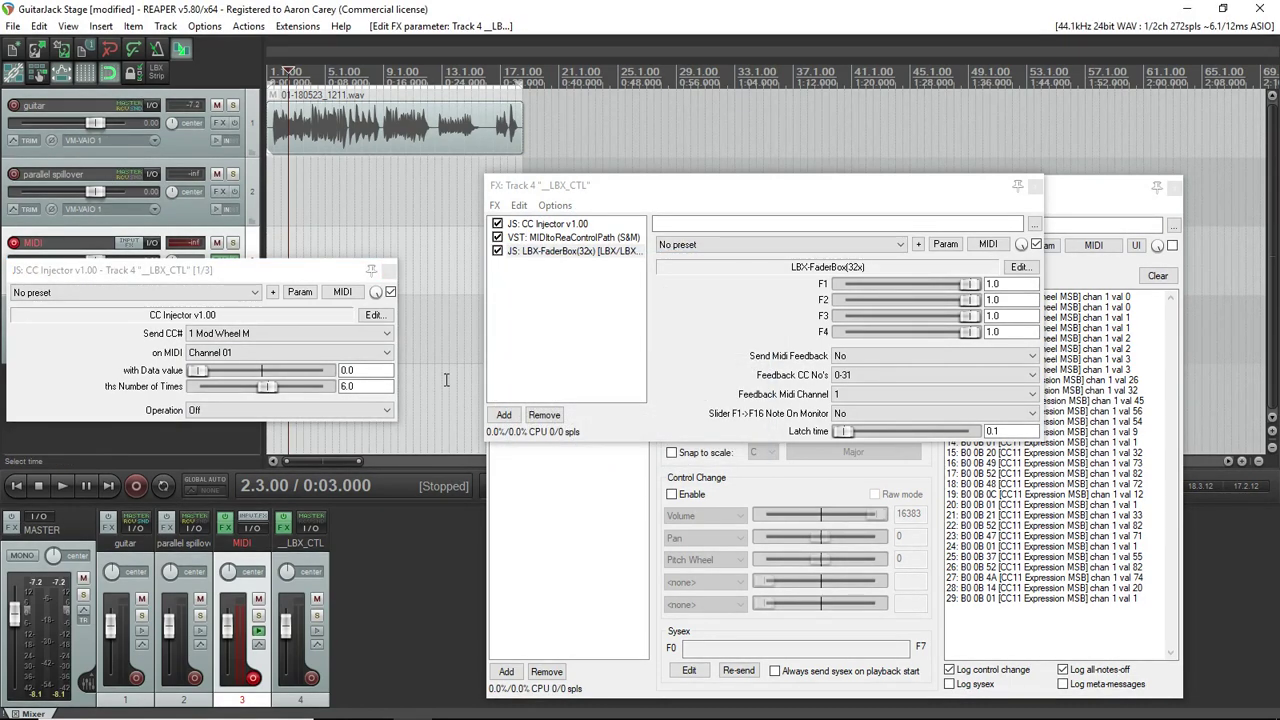
Step: Remove CC Injector and MIDItoReaControlPath from the __LBX_CTL track and close the effects windows of both tracks
click(384, 269)
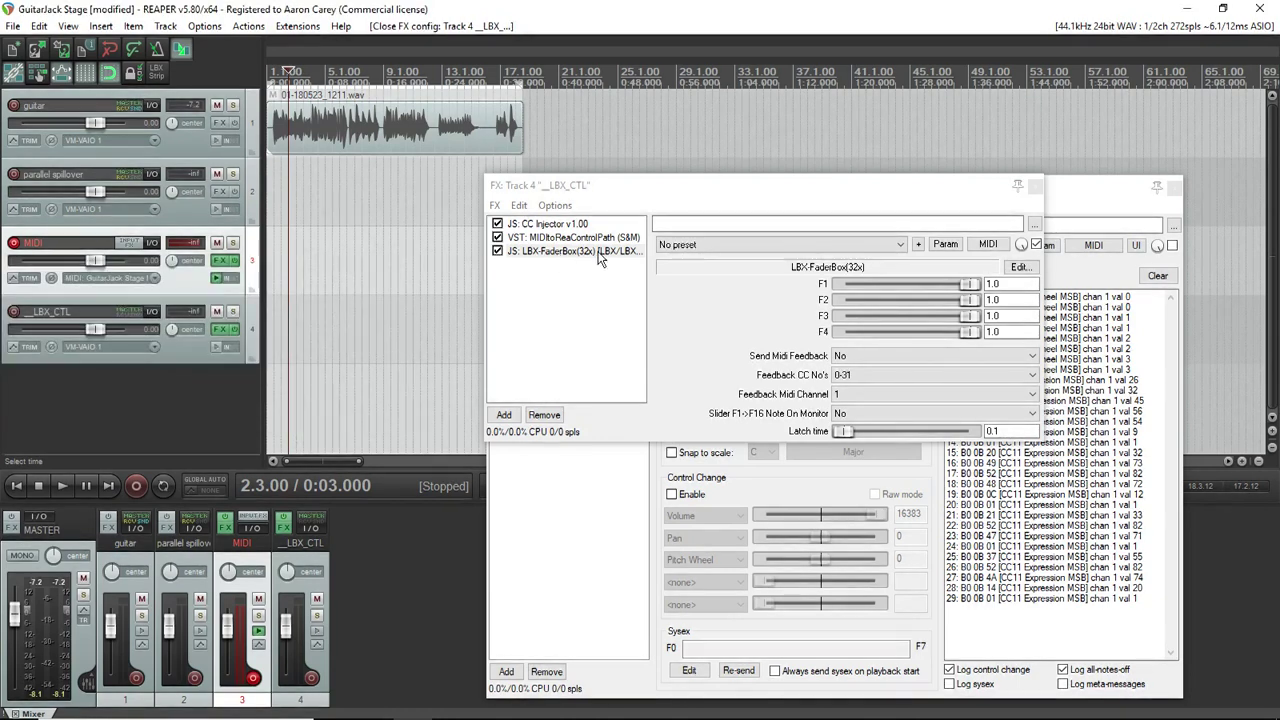
click(576, 238)
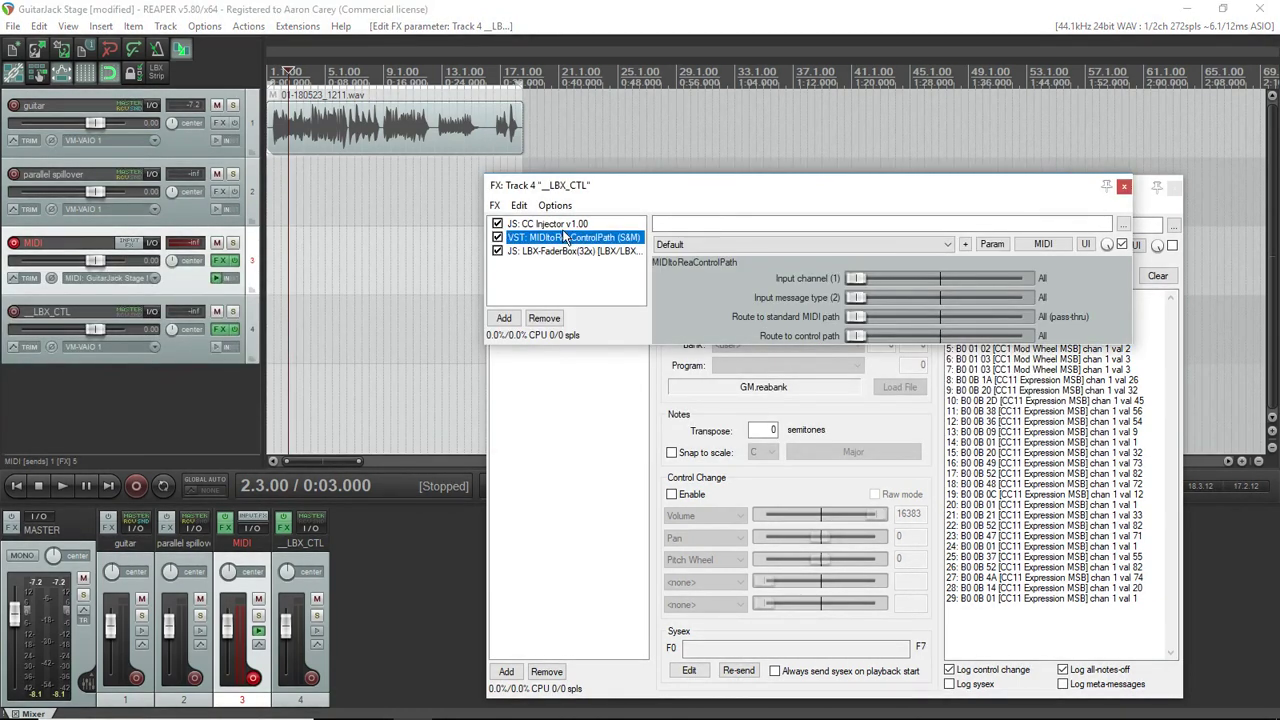
ctrl+click(555, 226)
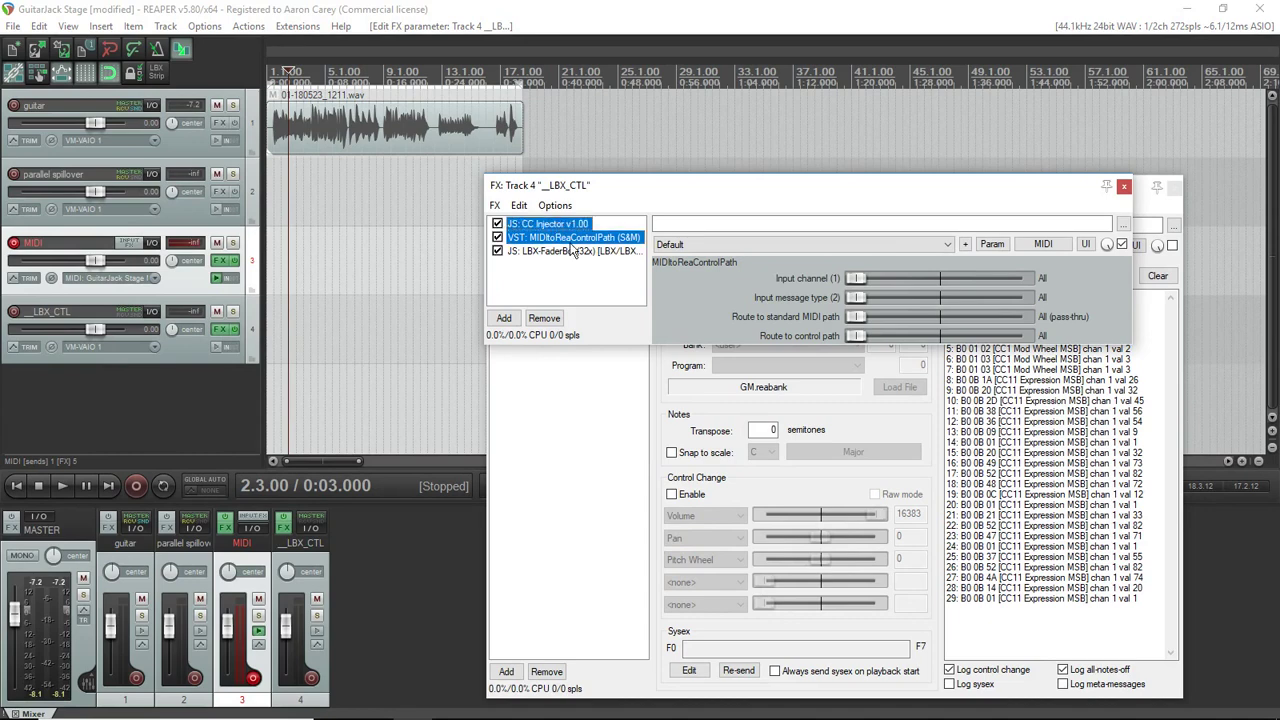
click(545, 348)
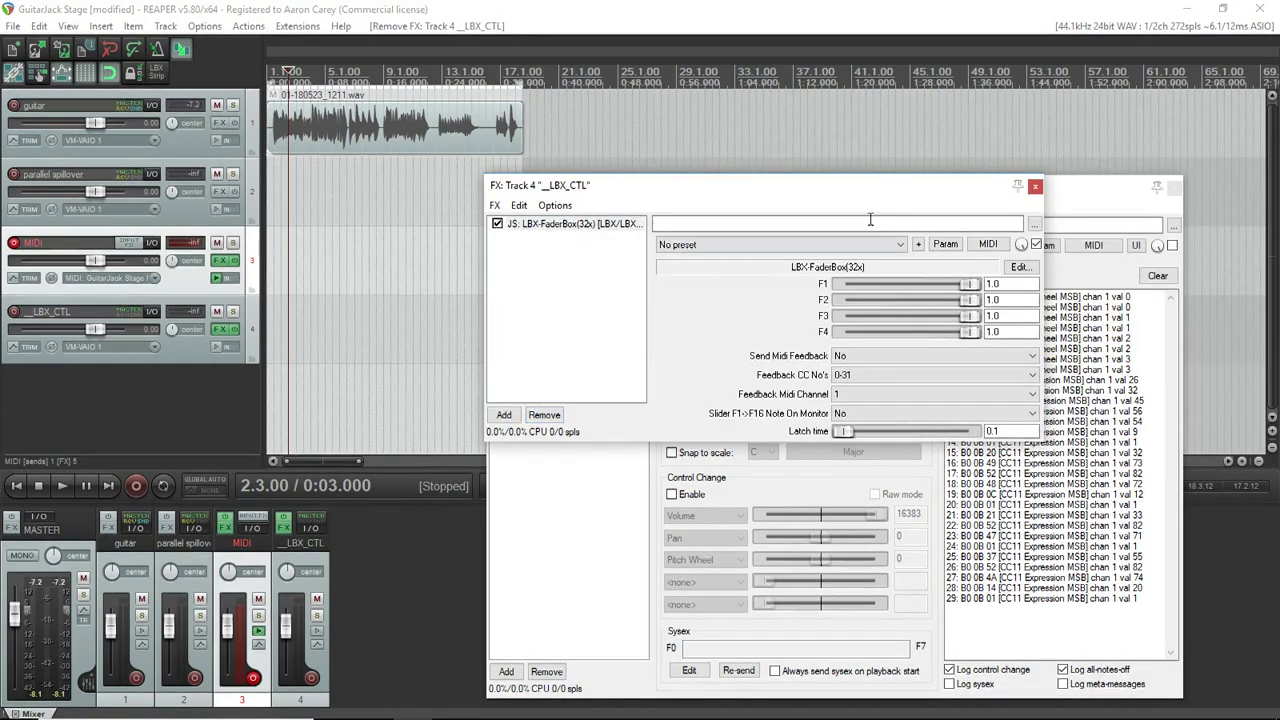
click(1034, 189)
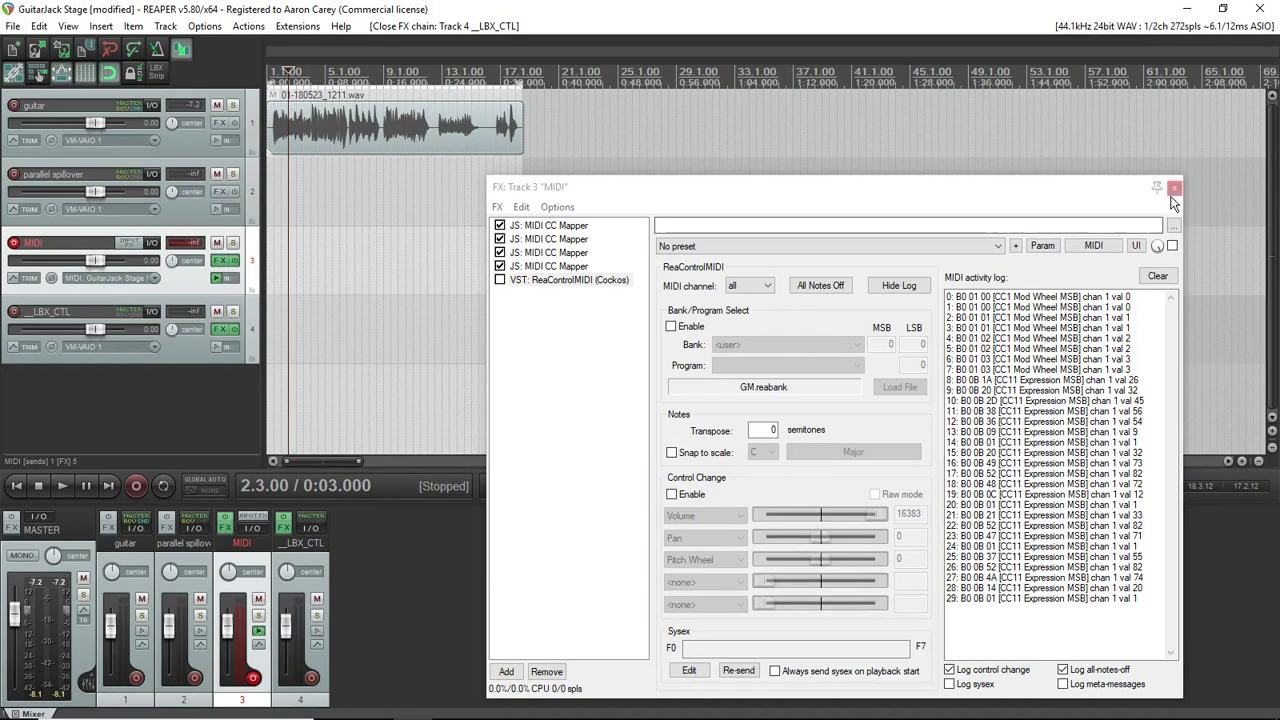
click(1175, 189)
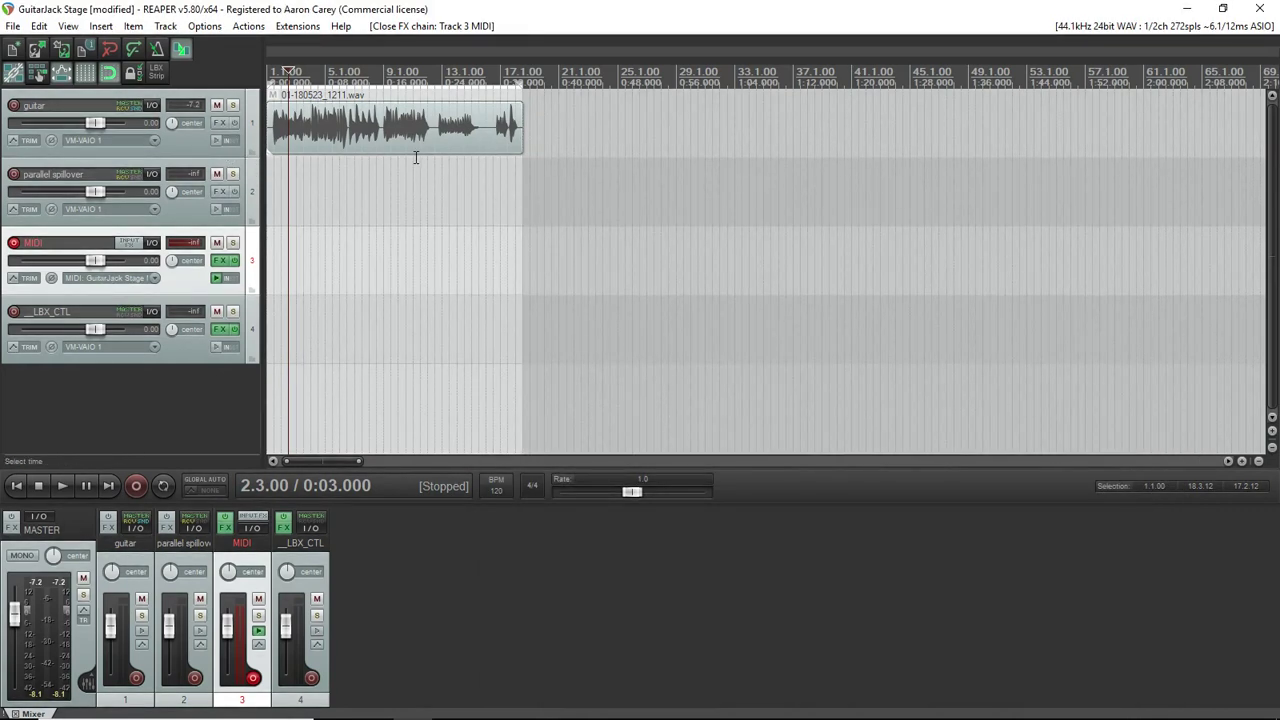
Step: Open LBX Stripper on the guitar track, show its snapshots and add a Page Snapshots control to the page
click(157, 73)
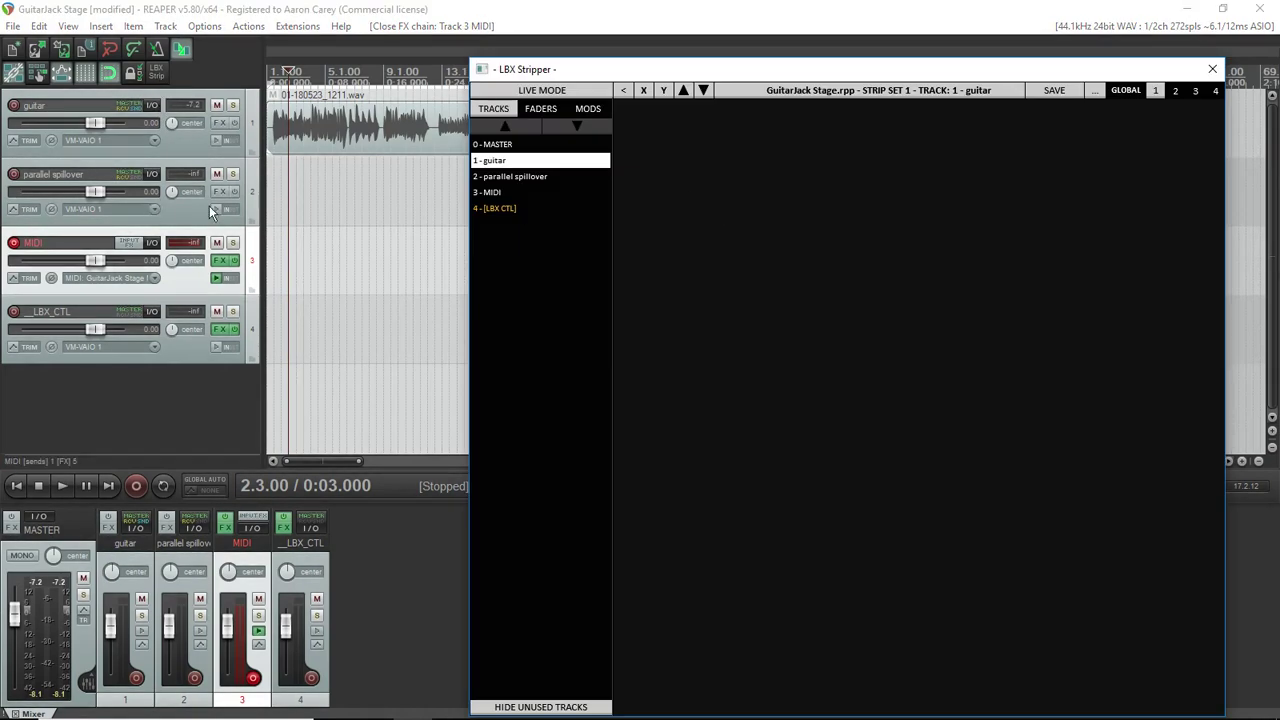
right_click(971, 214)
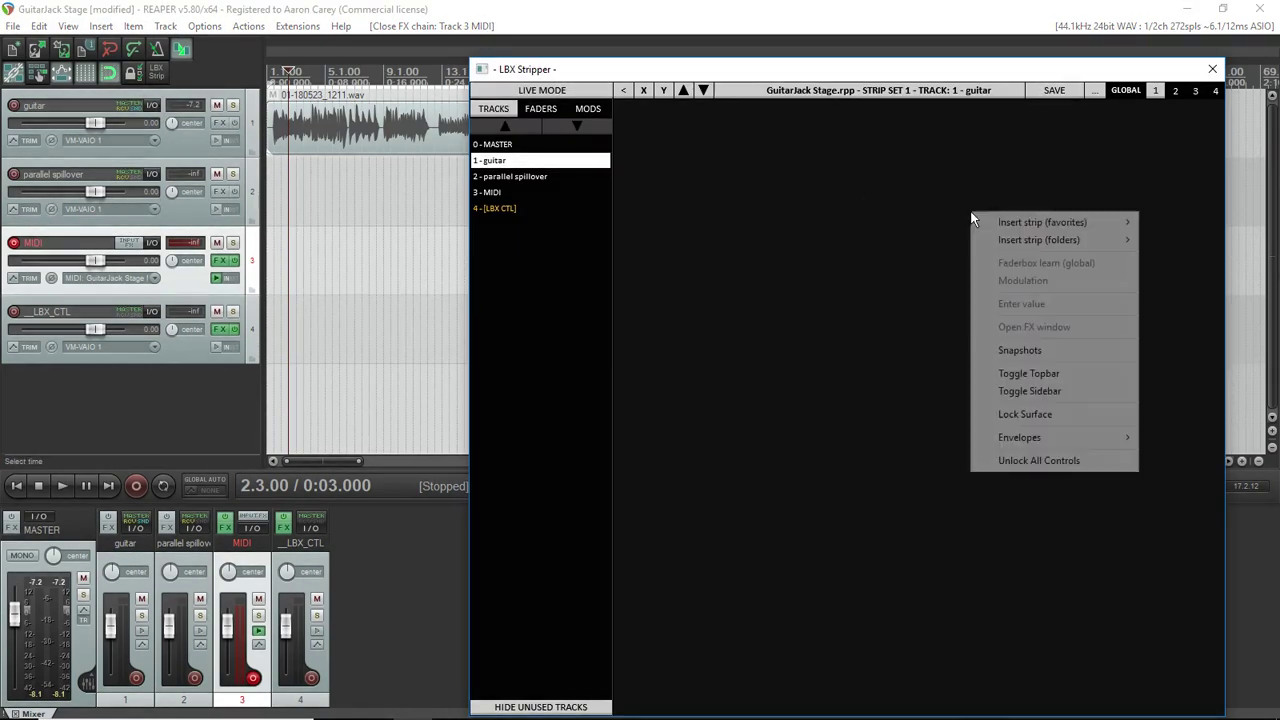
click(1036, 352)
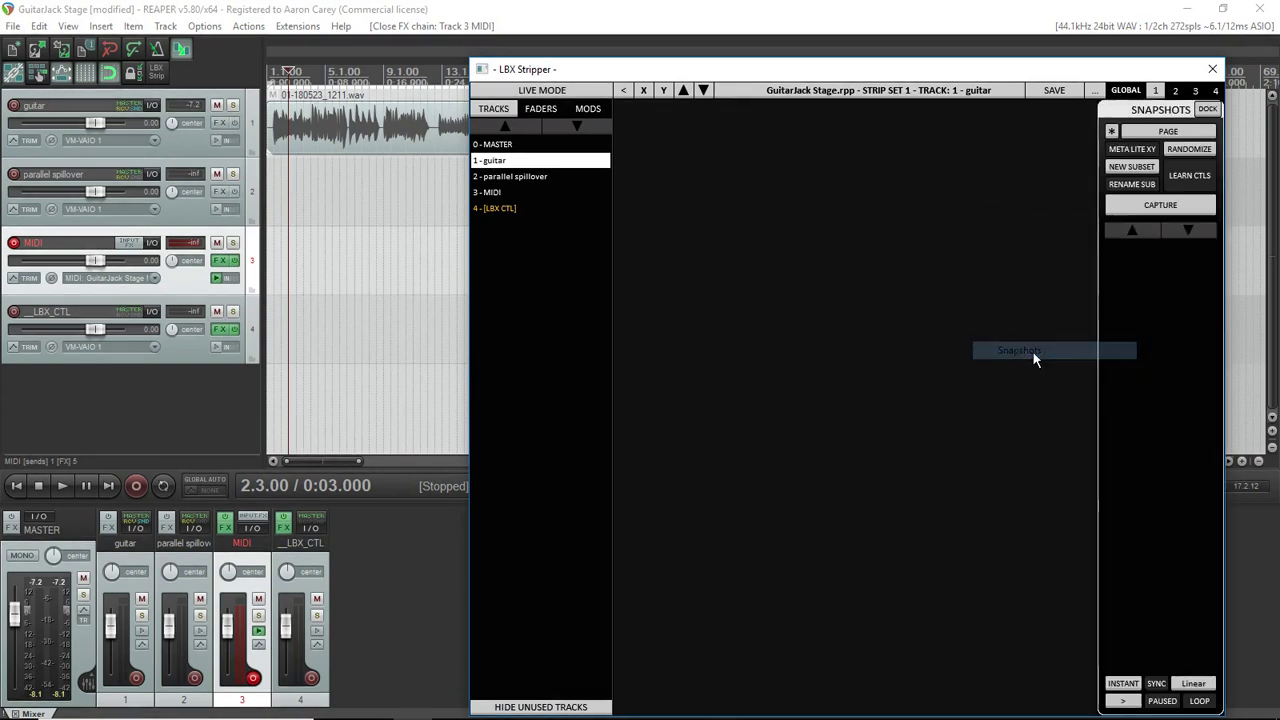
click(1112, 133)
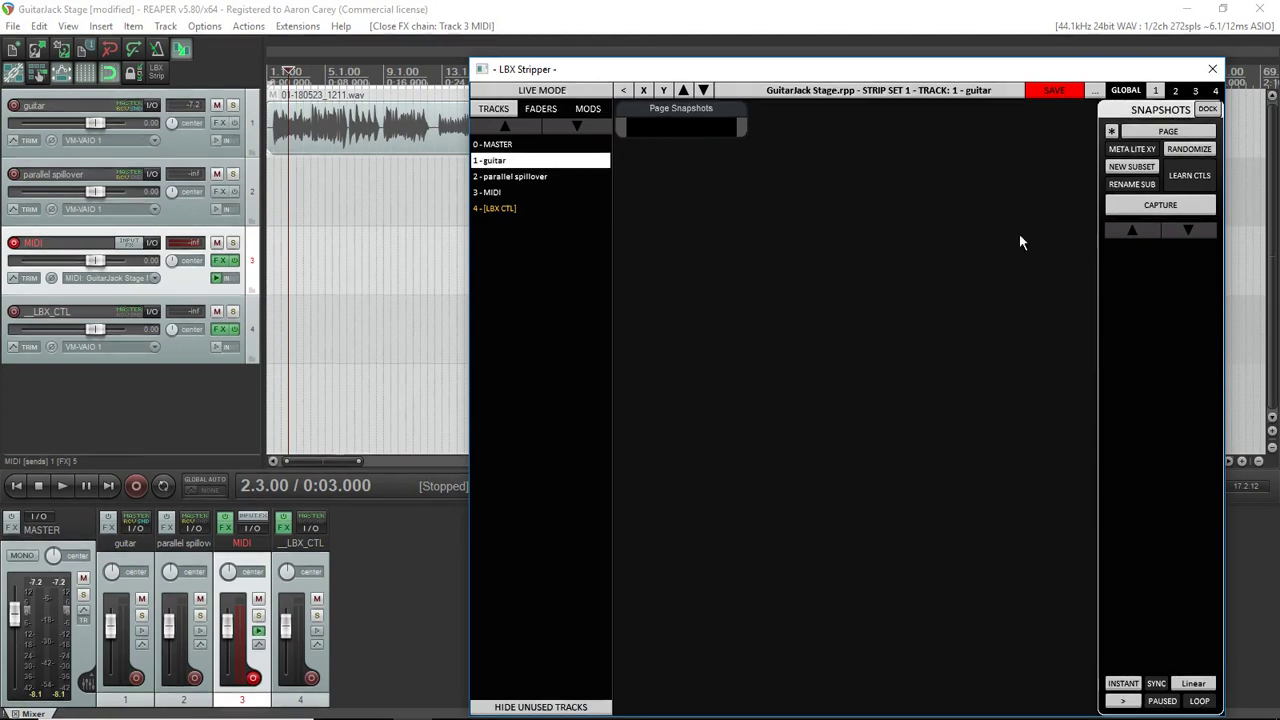
Step: Save the LBX Stripper data and the REAPER project
click(1050, 91)
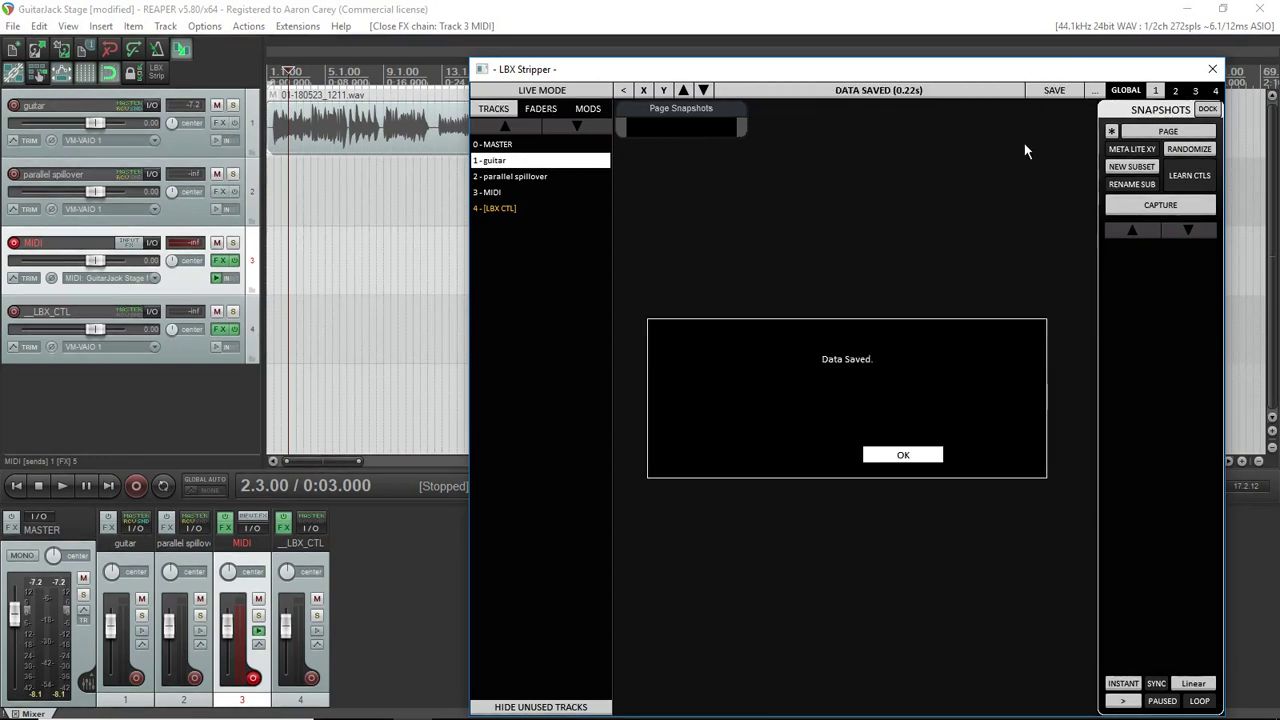
click(903, 455)
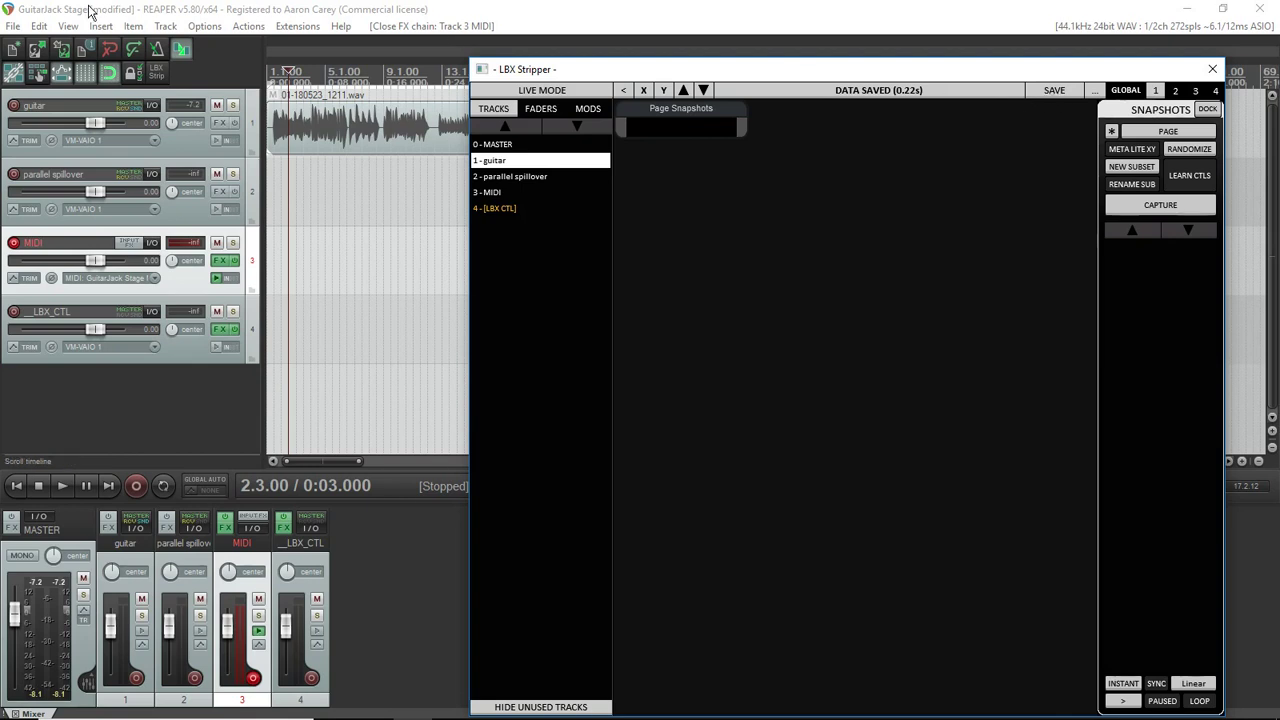
click(63, 49)
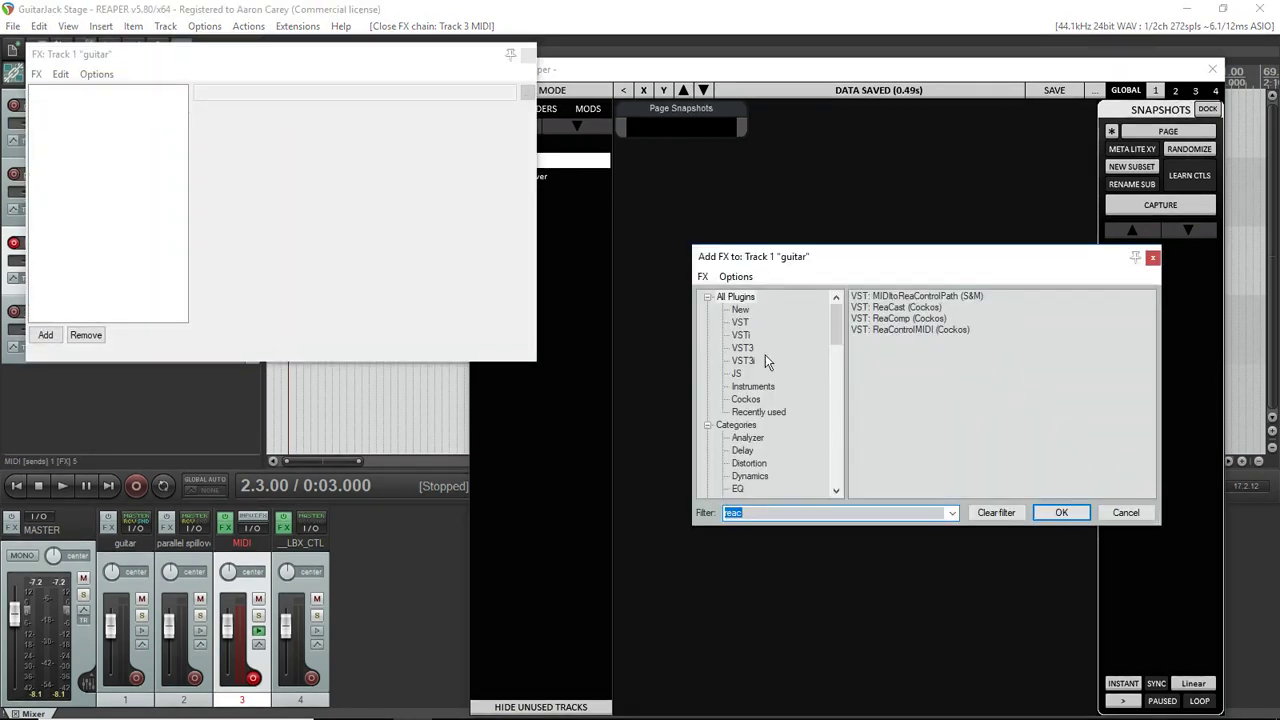
Step: Add the Ignite Amps Emissary v1.0.1 x64 plugin to the guitar track and close the track's effects window
click(740, 322)
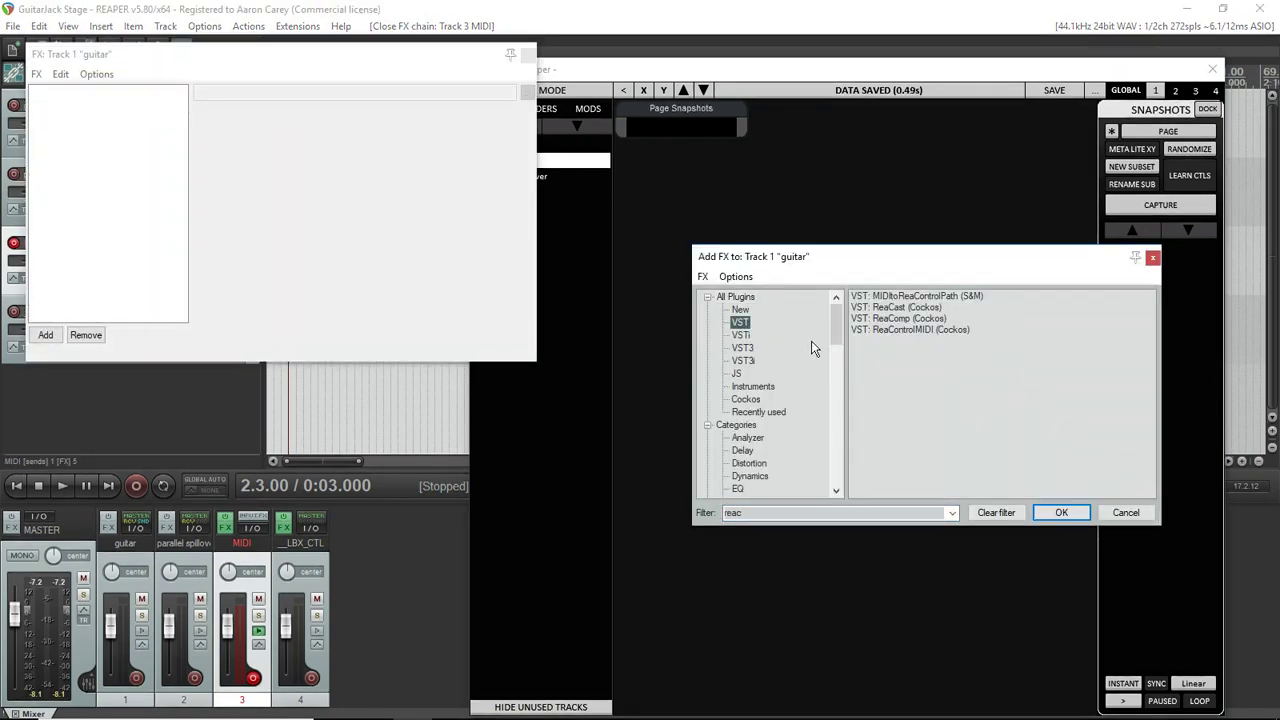
click(735, 297)
text(gni)
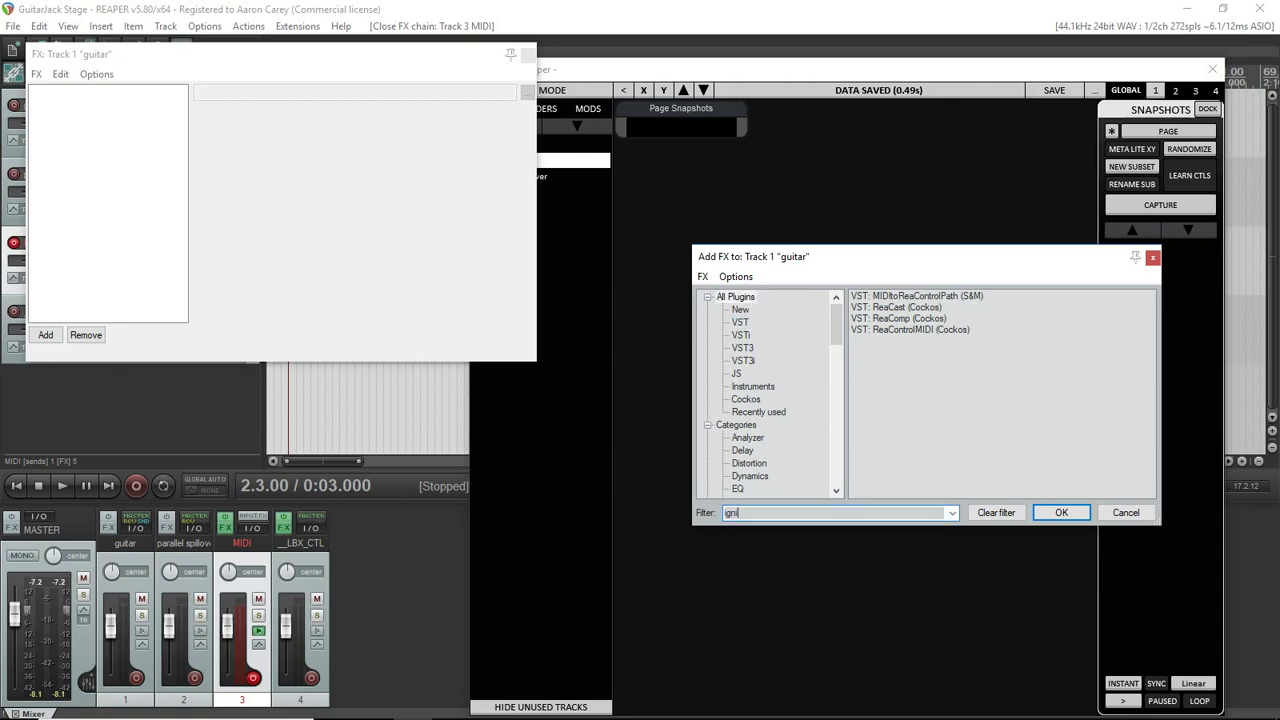
text(t)
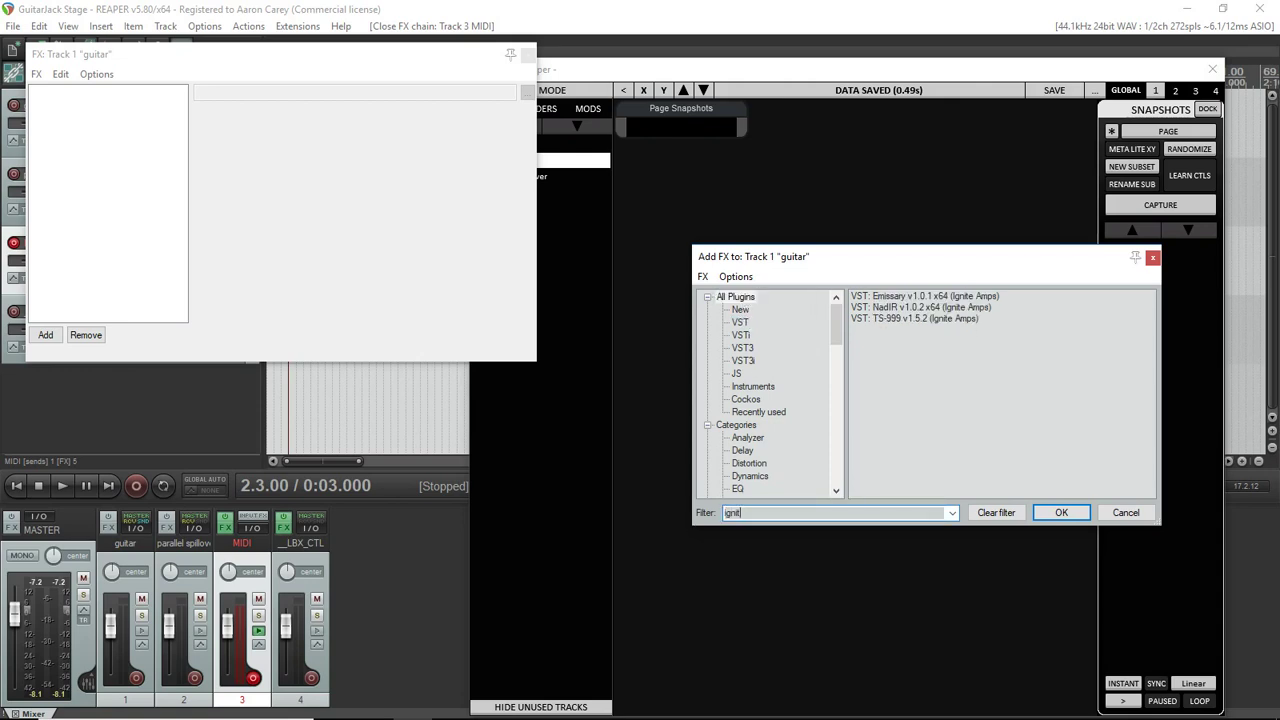
double_click(926, 297)
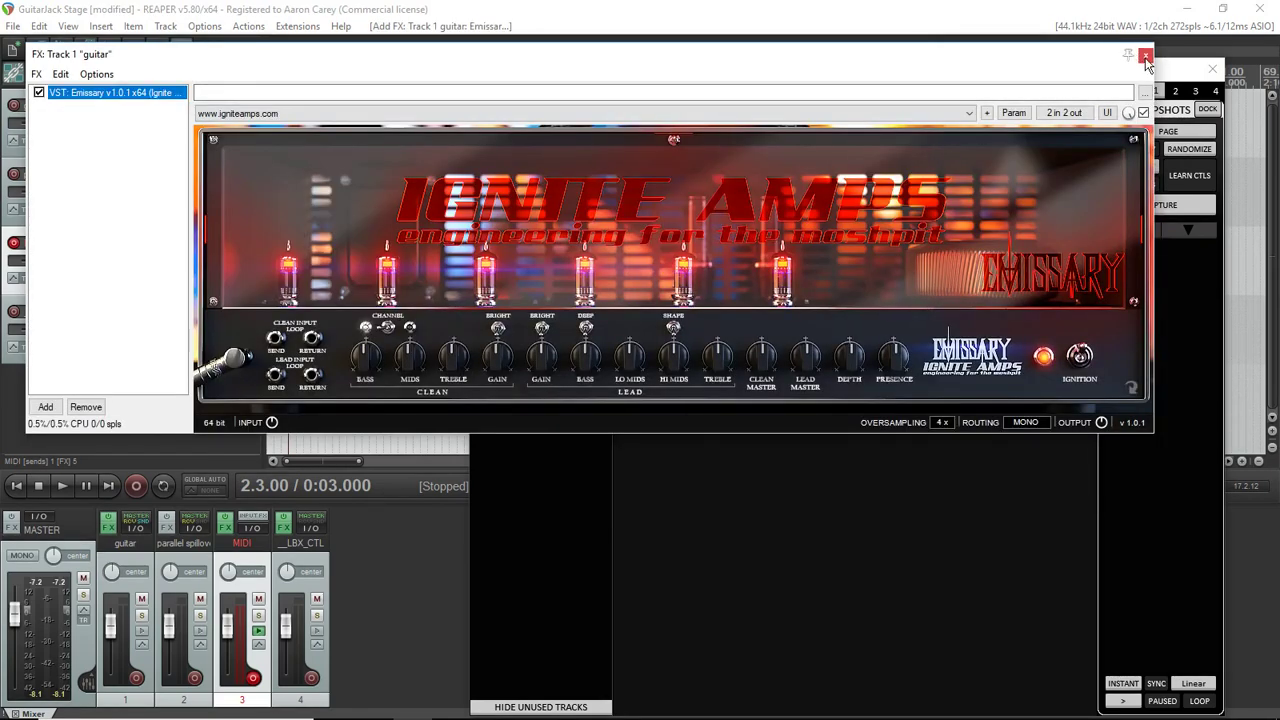
click(409, 327)
click(1145, 54)
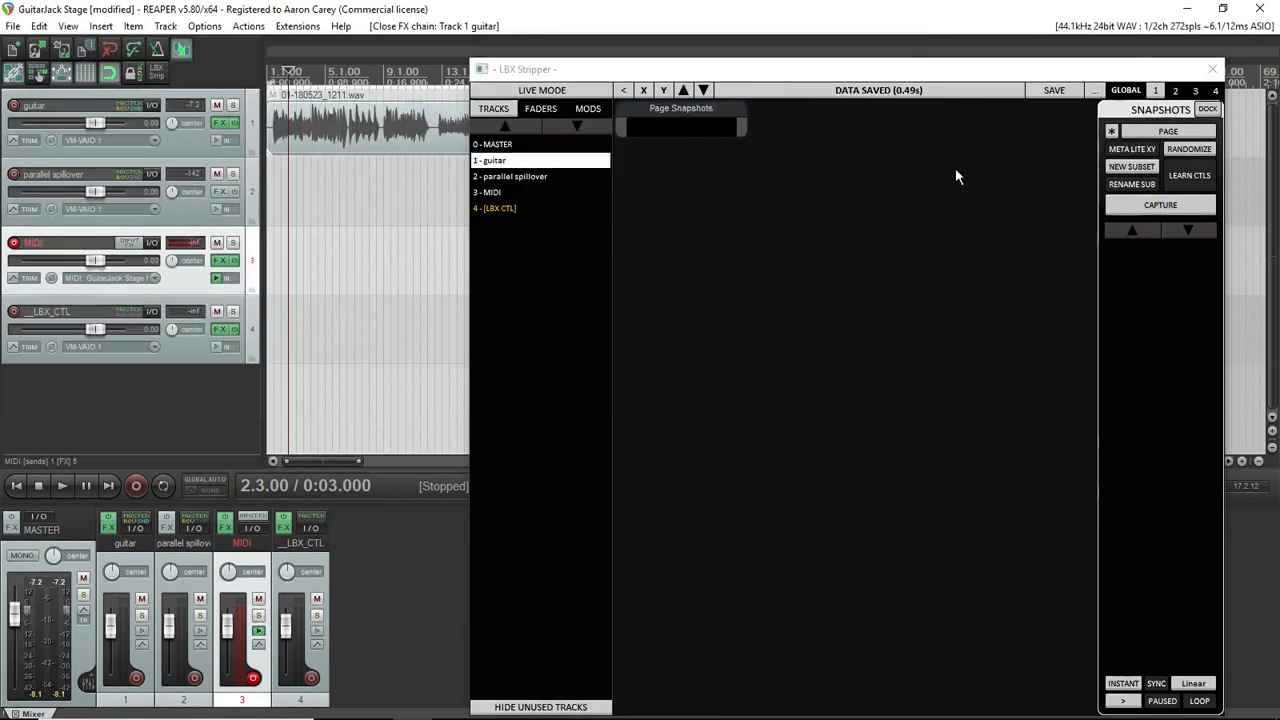
Step: Switch LBX Stripper to edit mode and place a control for Emissary's Wet parameter below the Page Snapshots control
click(542, 92)
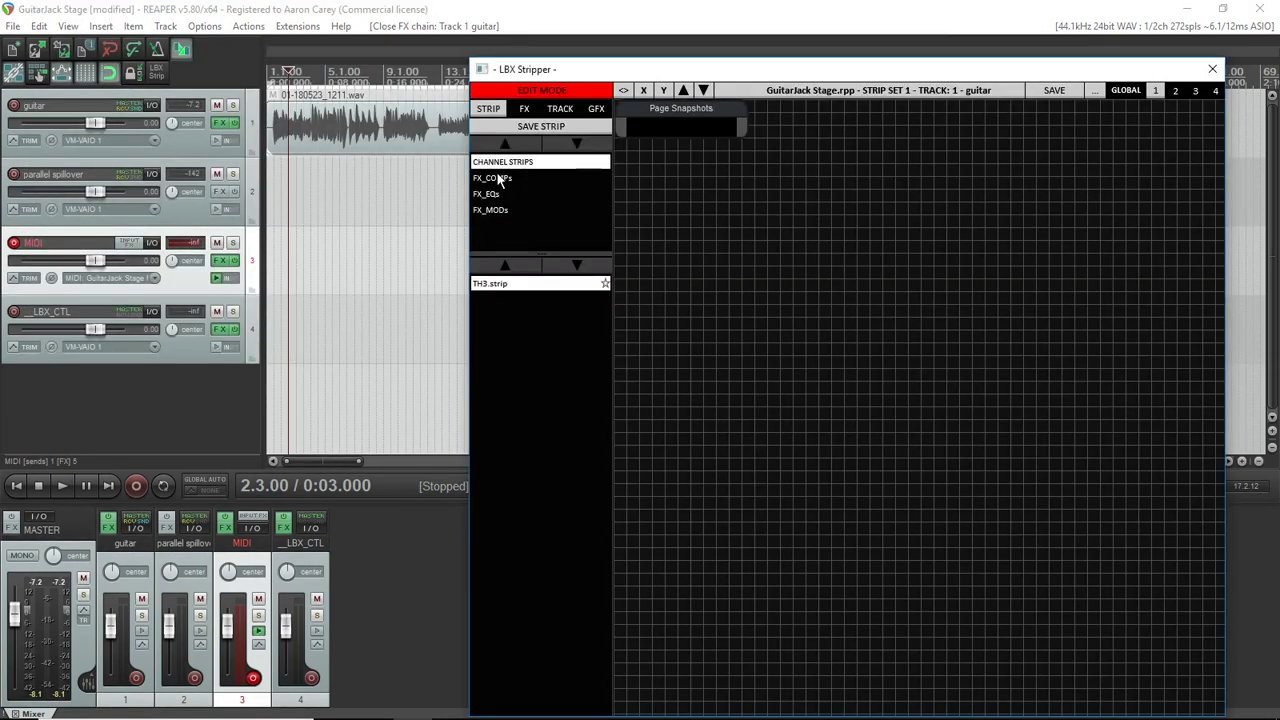
click(524, 109)
scroll(533, 341, down, 5)
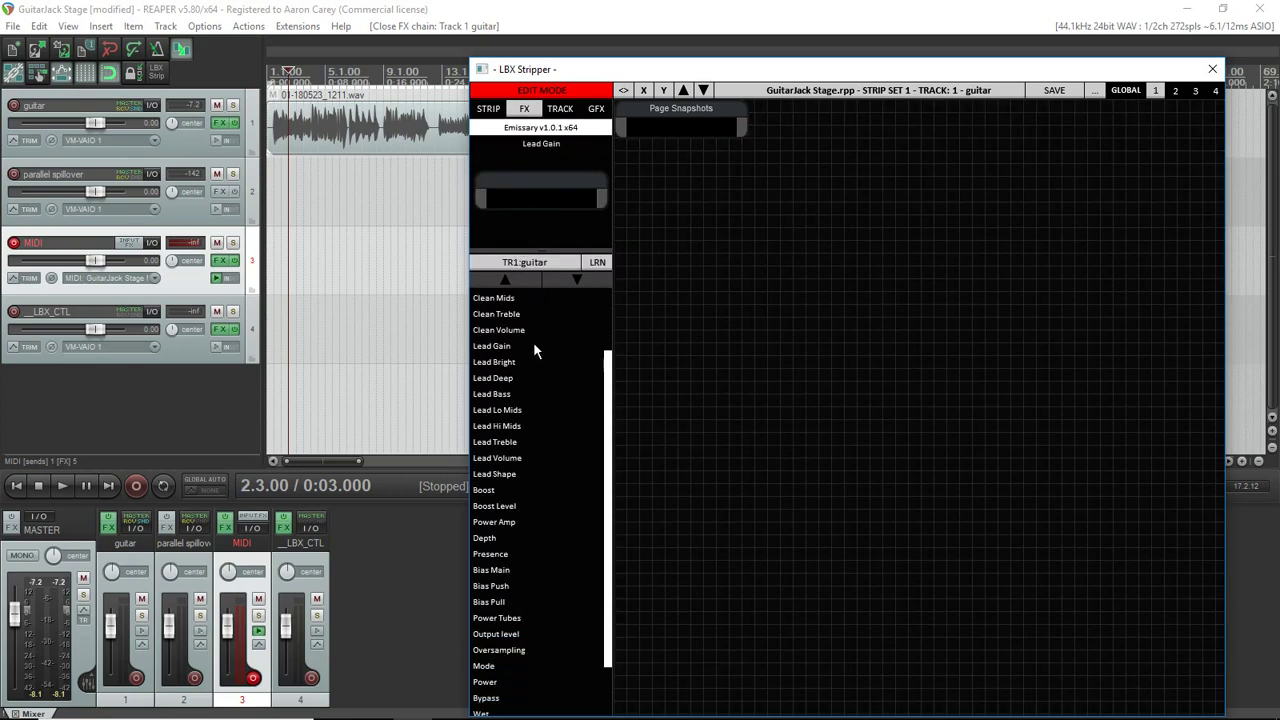
scroll(544, 380, down, 5)
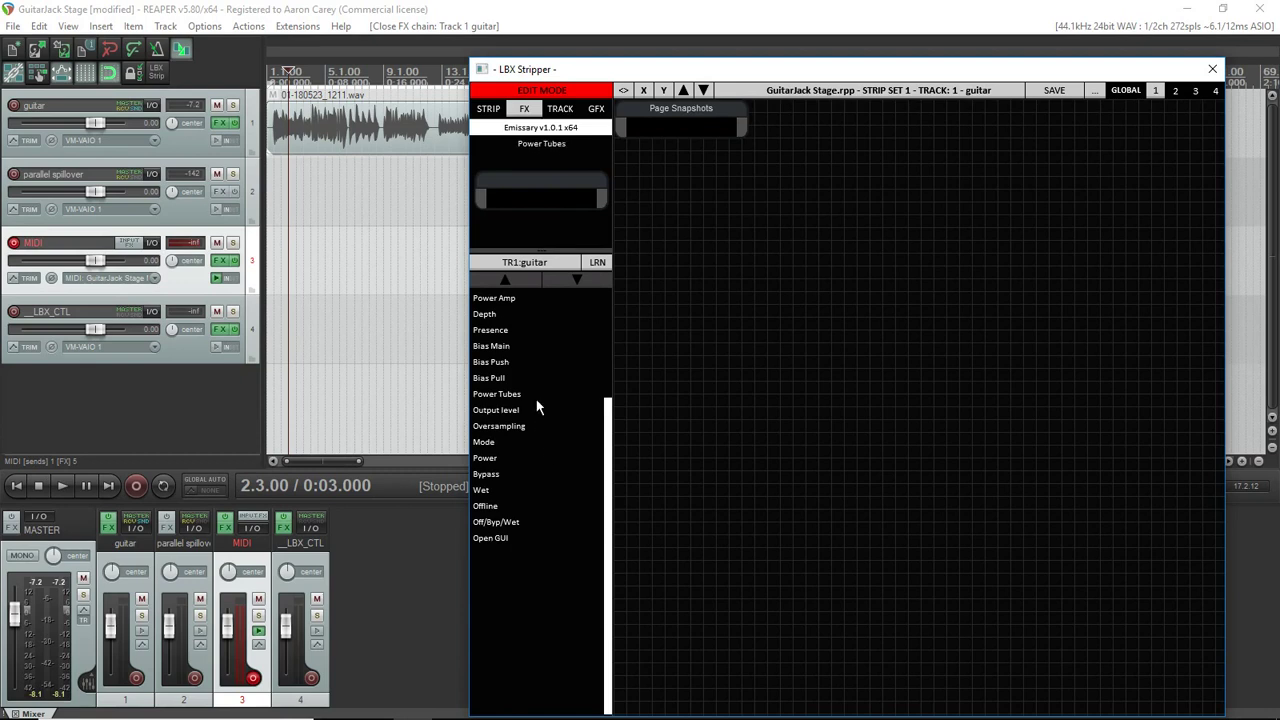
click(485, 490)
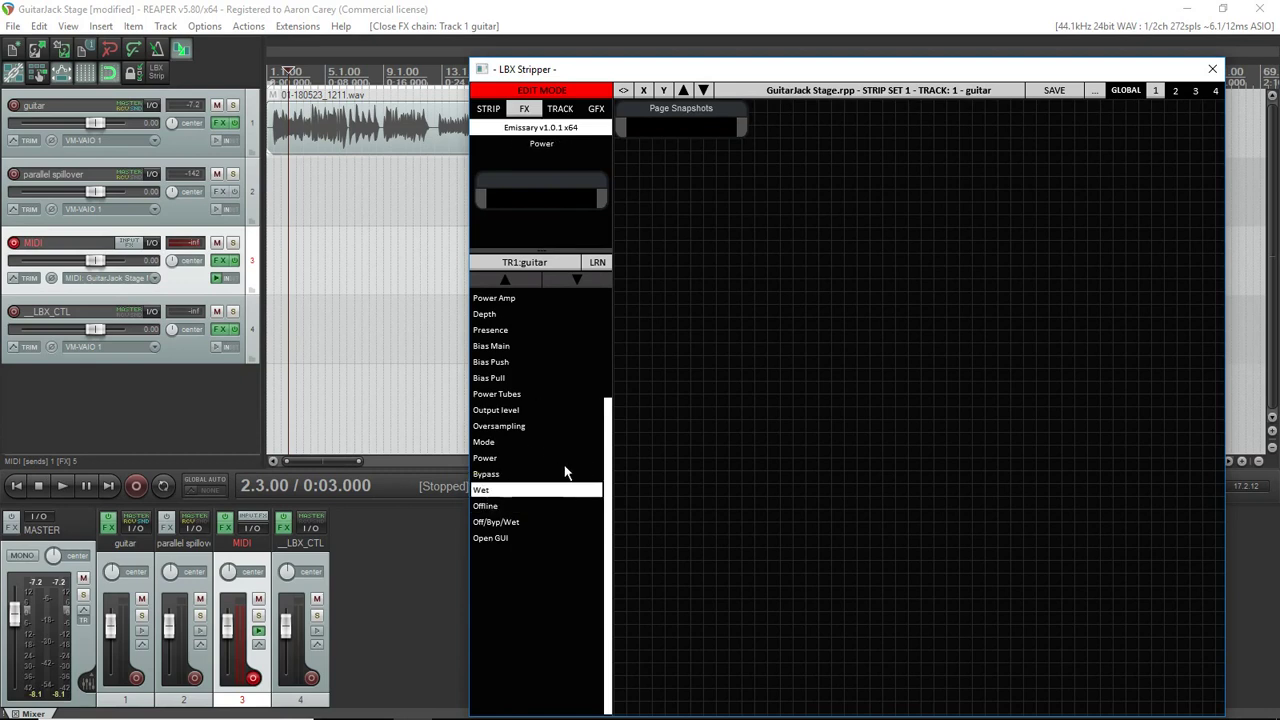
drag(482, 490, 748, 230)
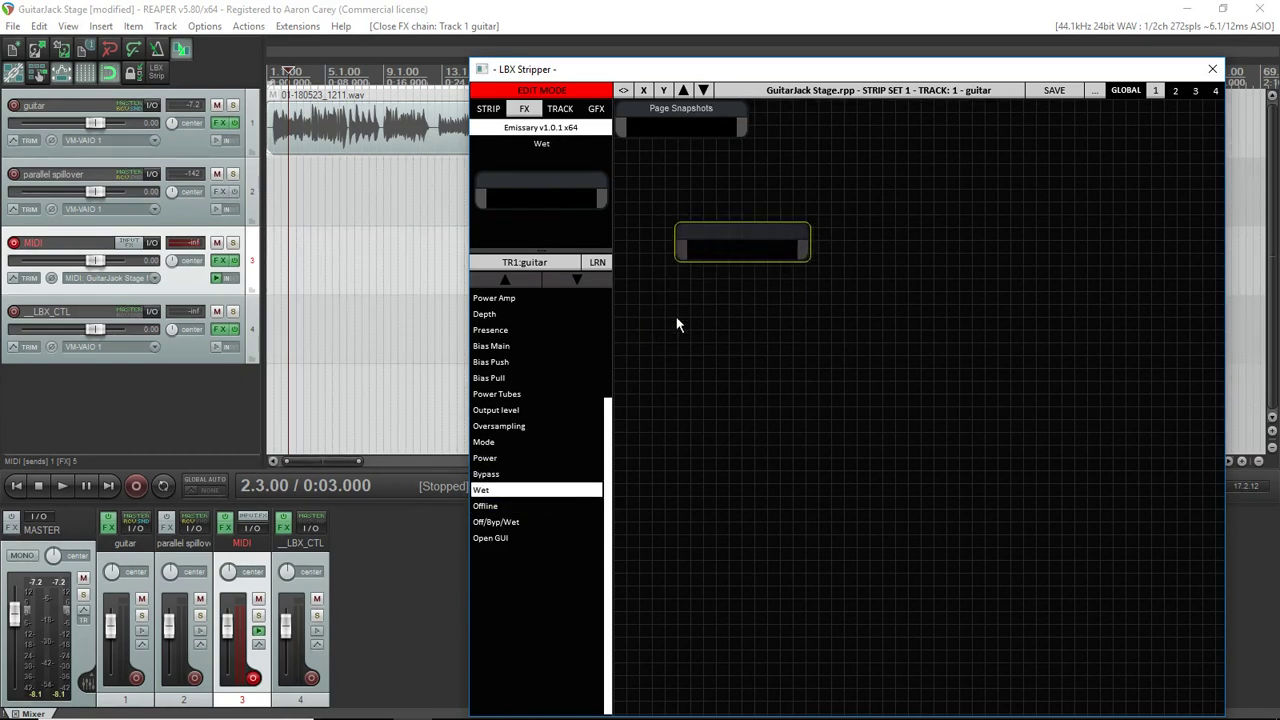
drag(676, 318, 499, 490)
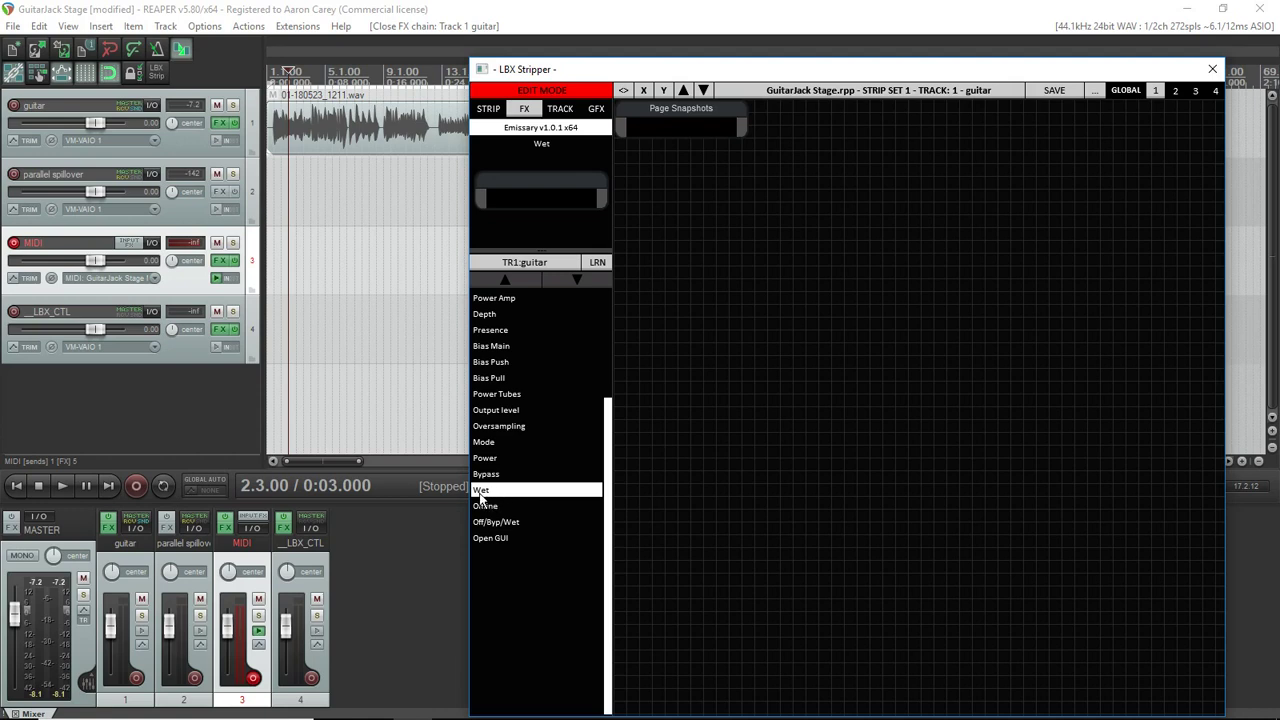
drag(481, 494, 706, 193)
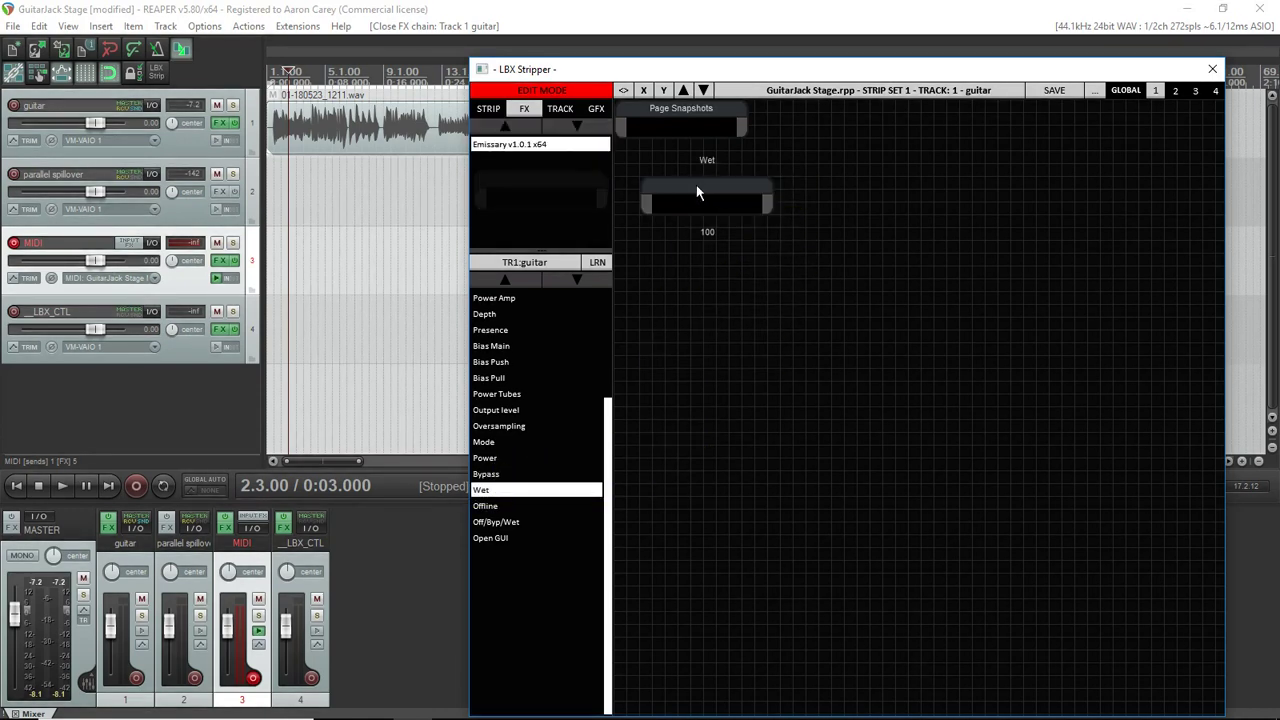
Step: Change the Wet control's image to the SC_iKnobProgram_64128.png knob
click(698, 192)
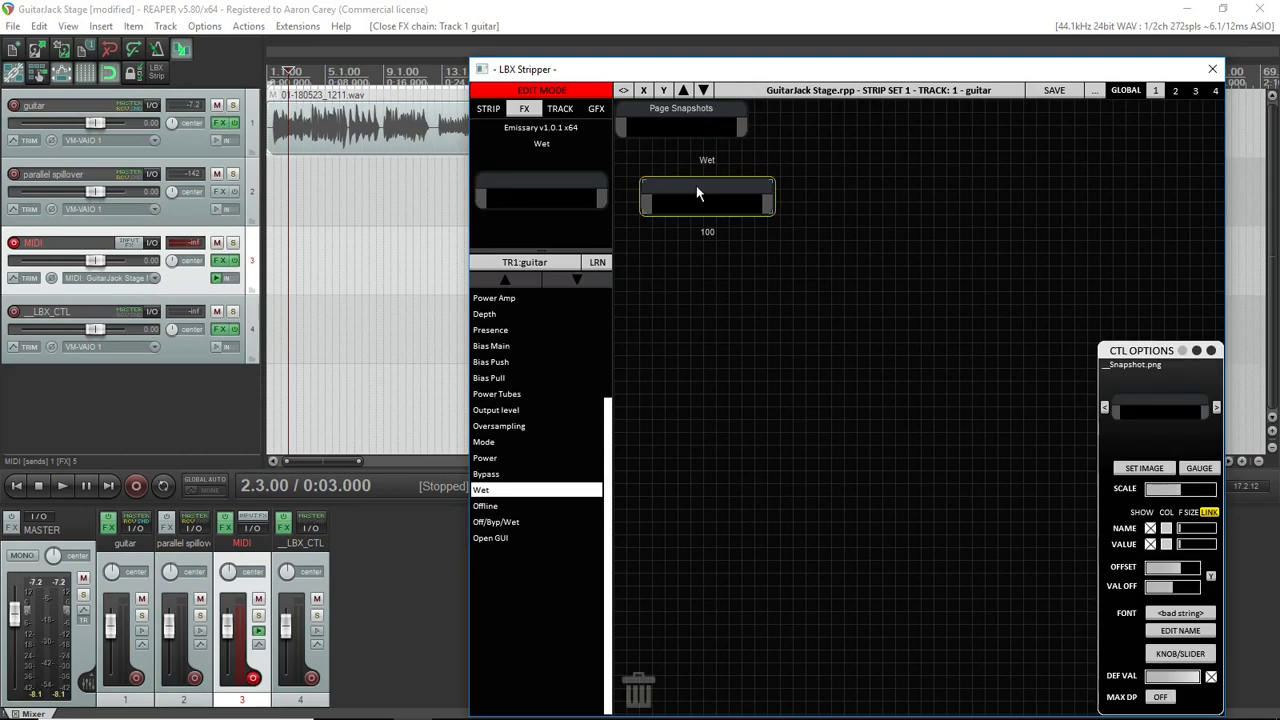
click(1136, 367)
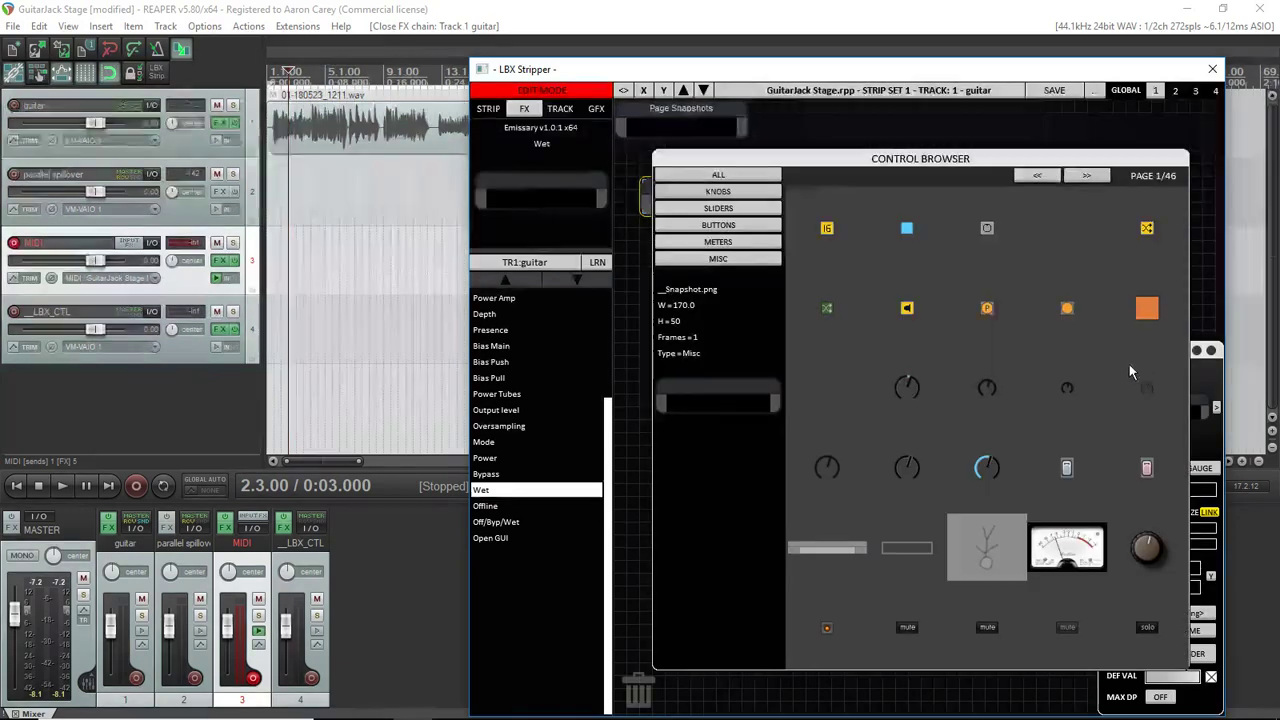
click(718, 193)
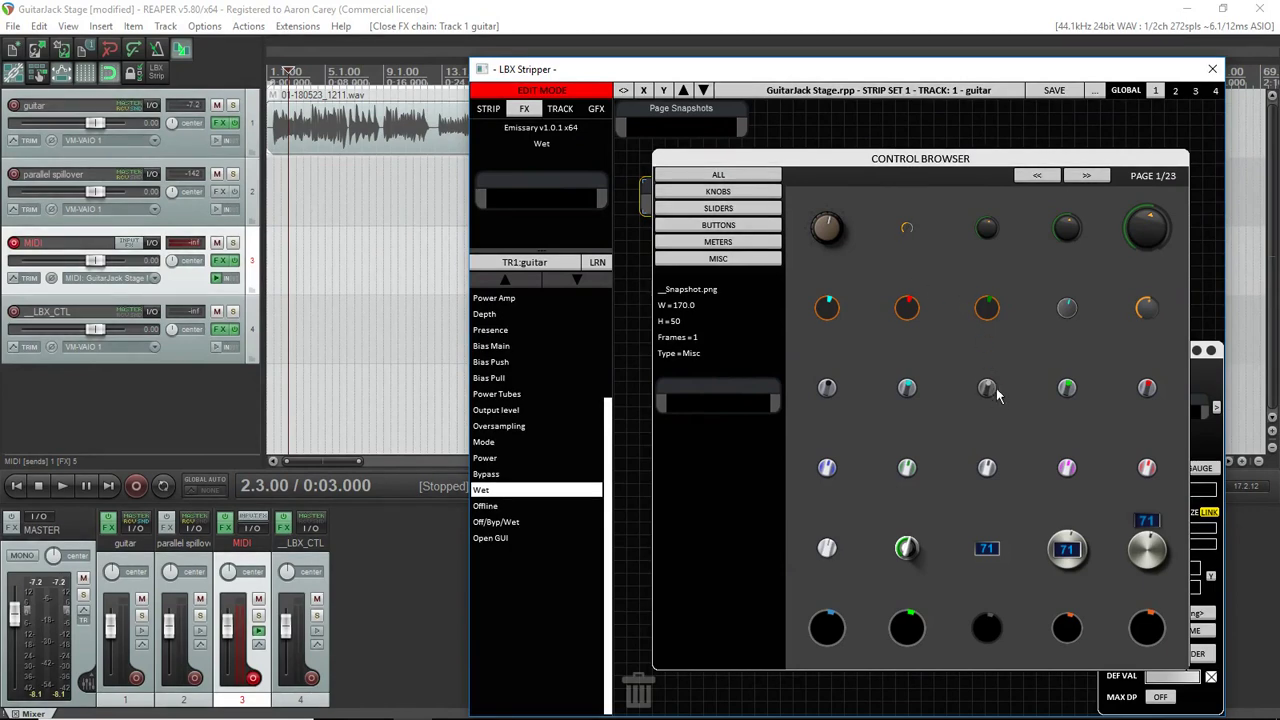
scroll(993, 415, down, 3)
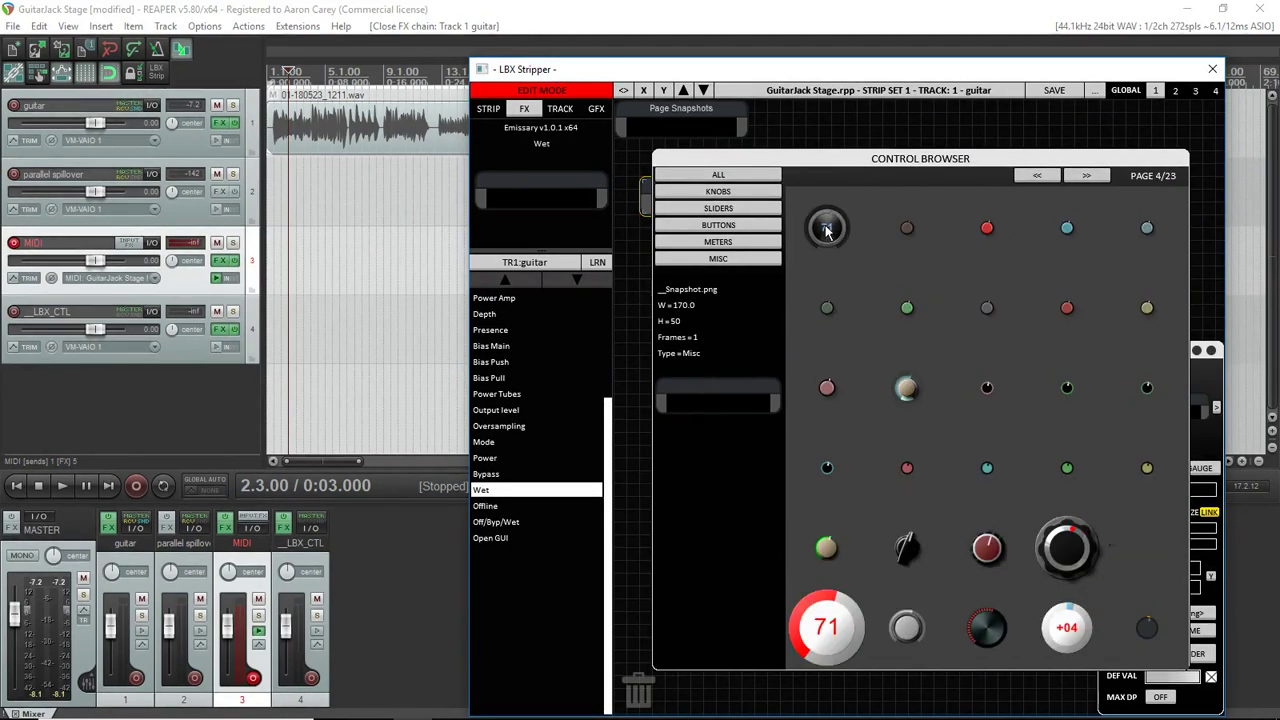
double_click(826, 229)
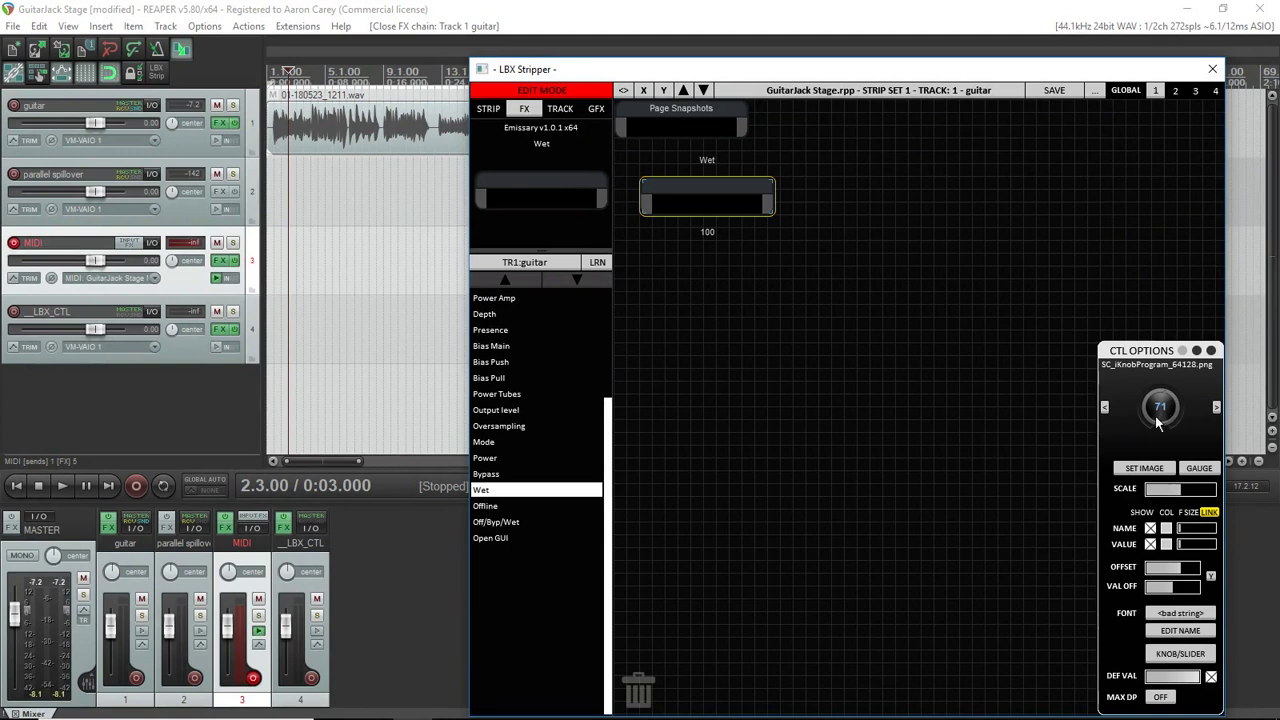
click(1144, 468)
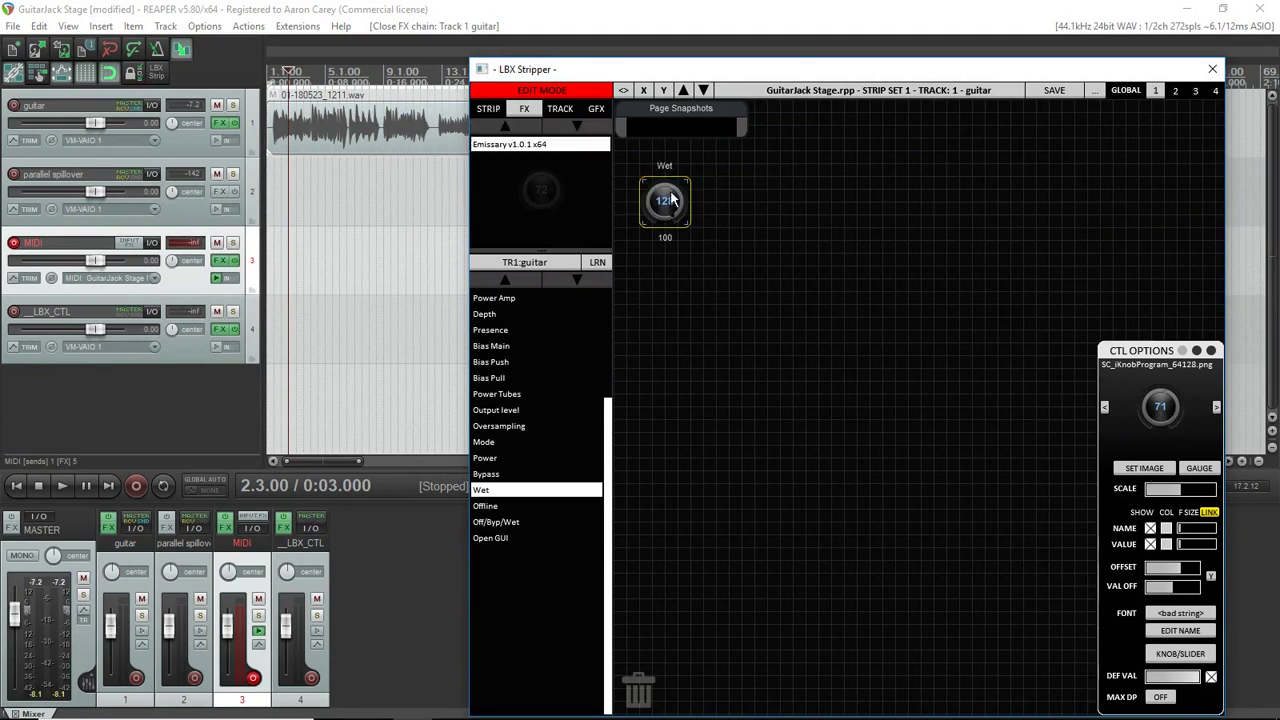
Step: Rename the Wet knob as Emmisary Wet
click(1179, 630)
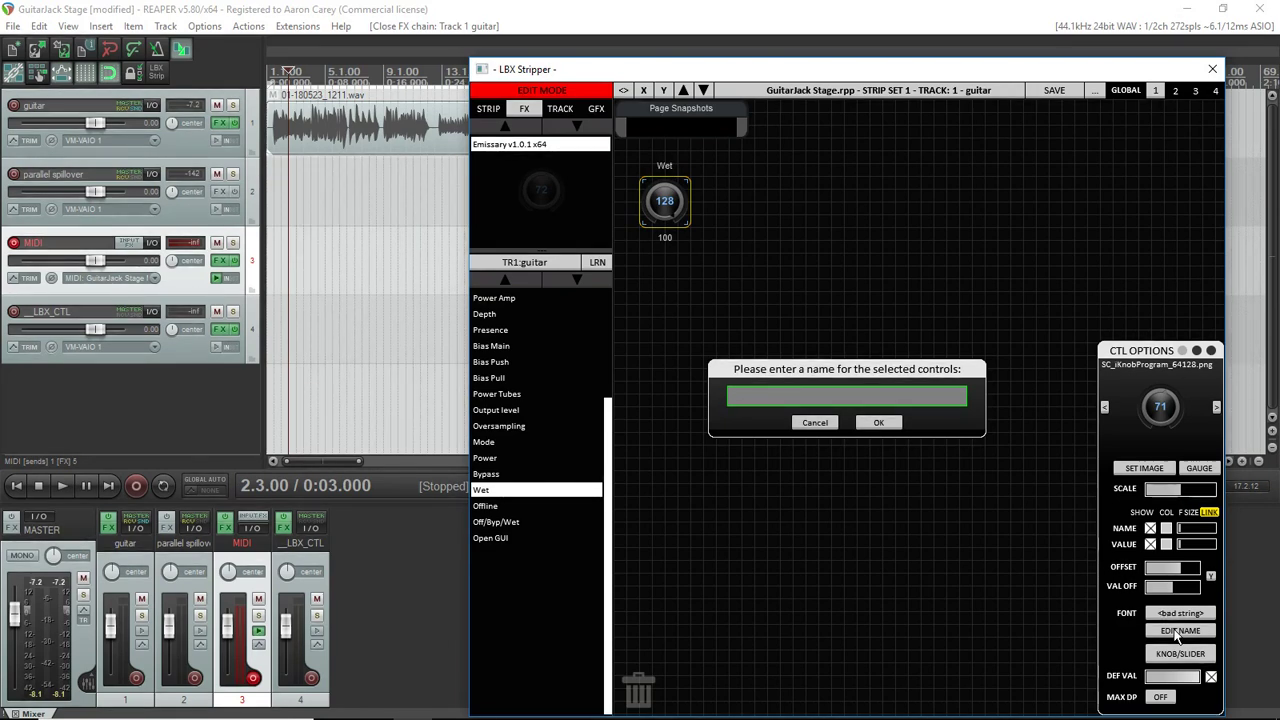
text(Emmissary Wet)
click(888, 422)
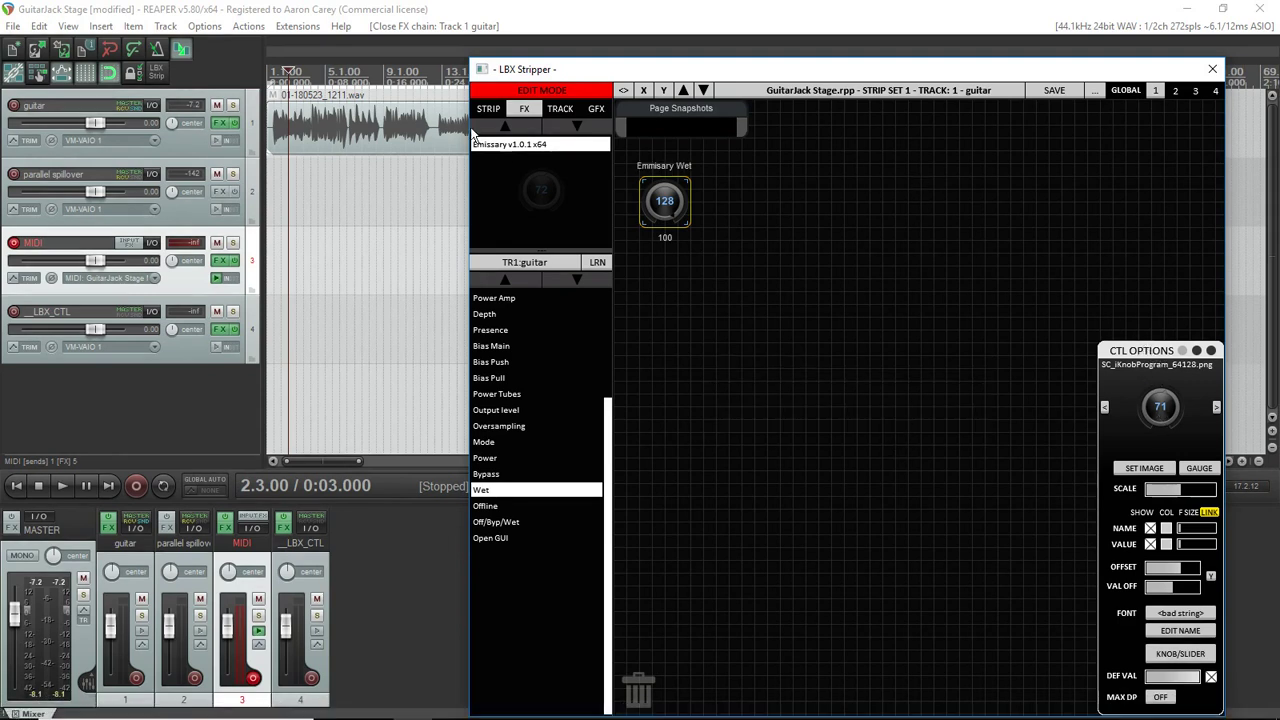
Step: Return LBX Stripper to live mode and capture four page snapshots
click(555, 91)
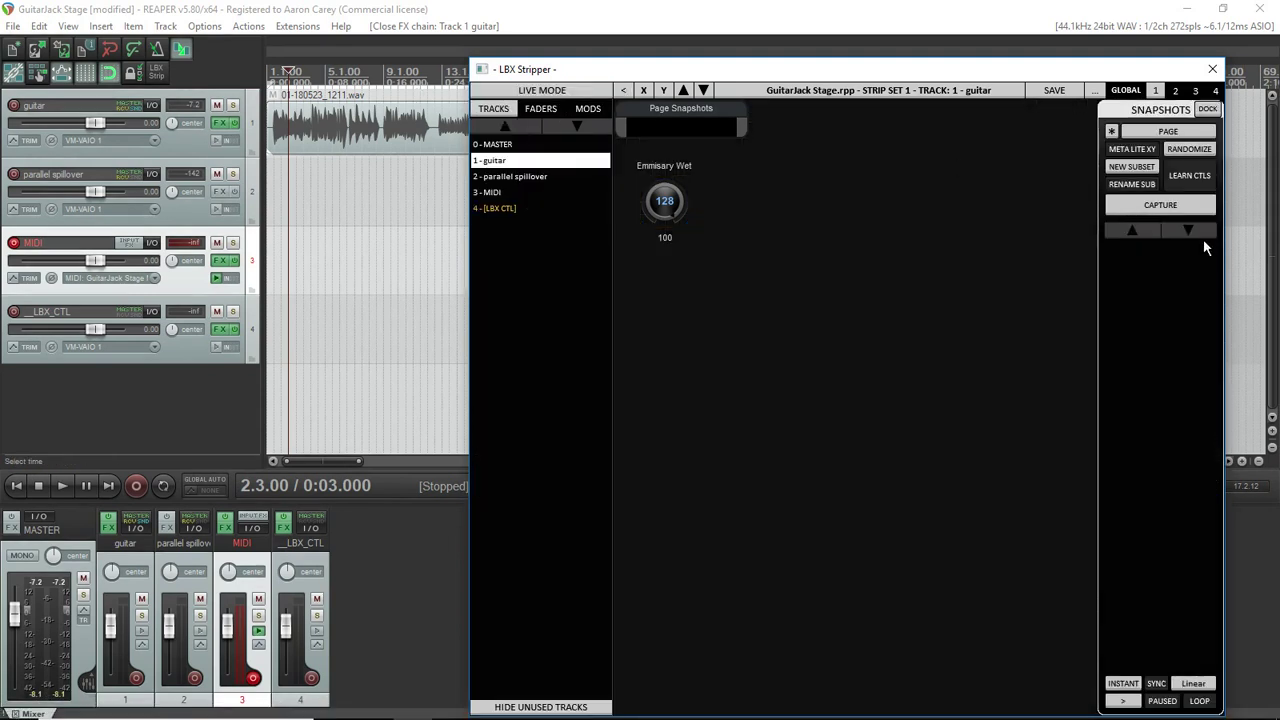
click(1160, 205)
click(1160, 205)
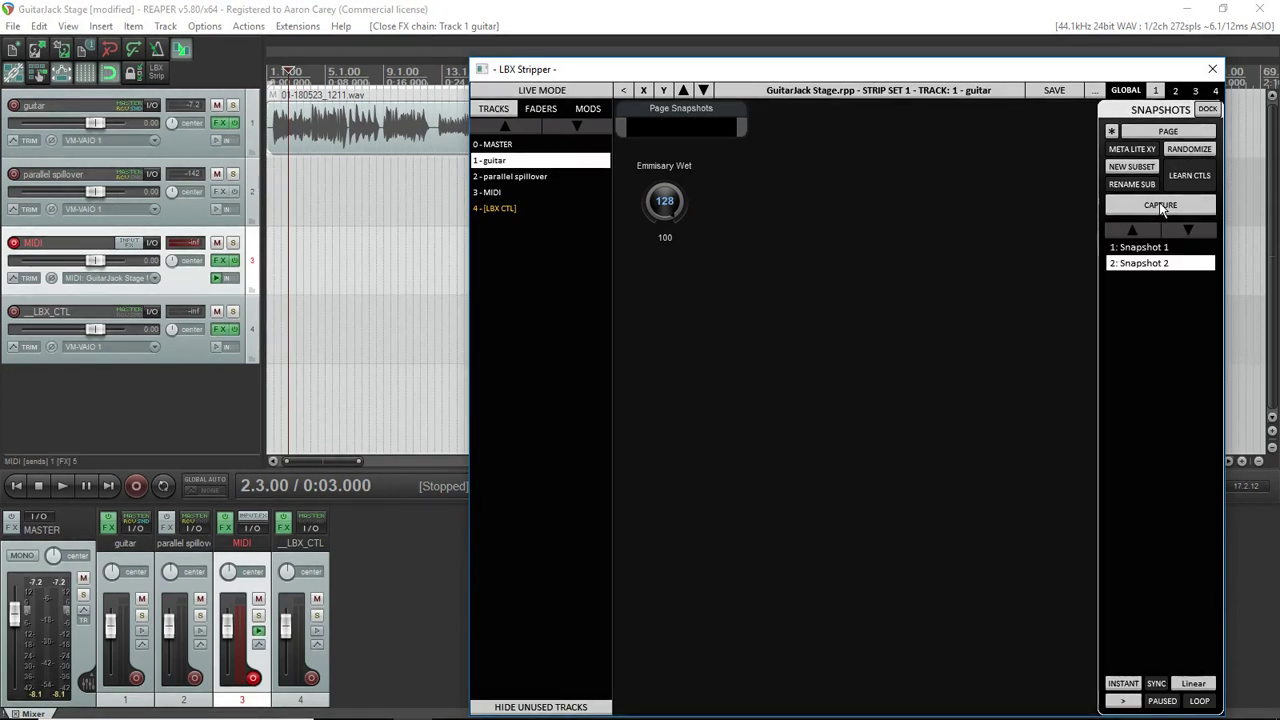
click(1160, 205)
click(1160, 205)
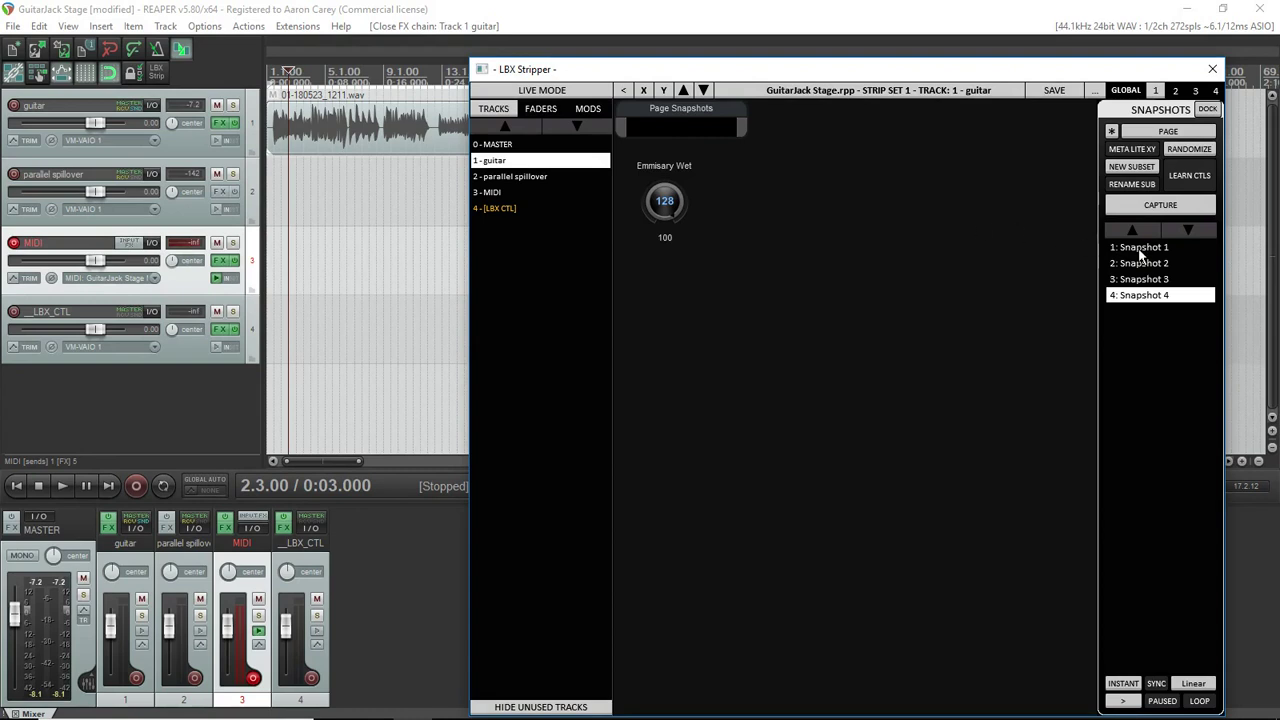
Step: Rename the first page snapshot as Clean and the second as Dist
click(1141, 249)
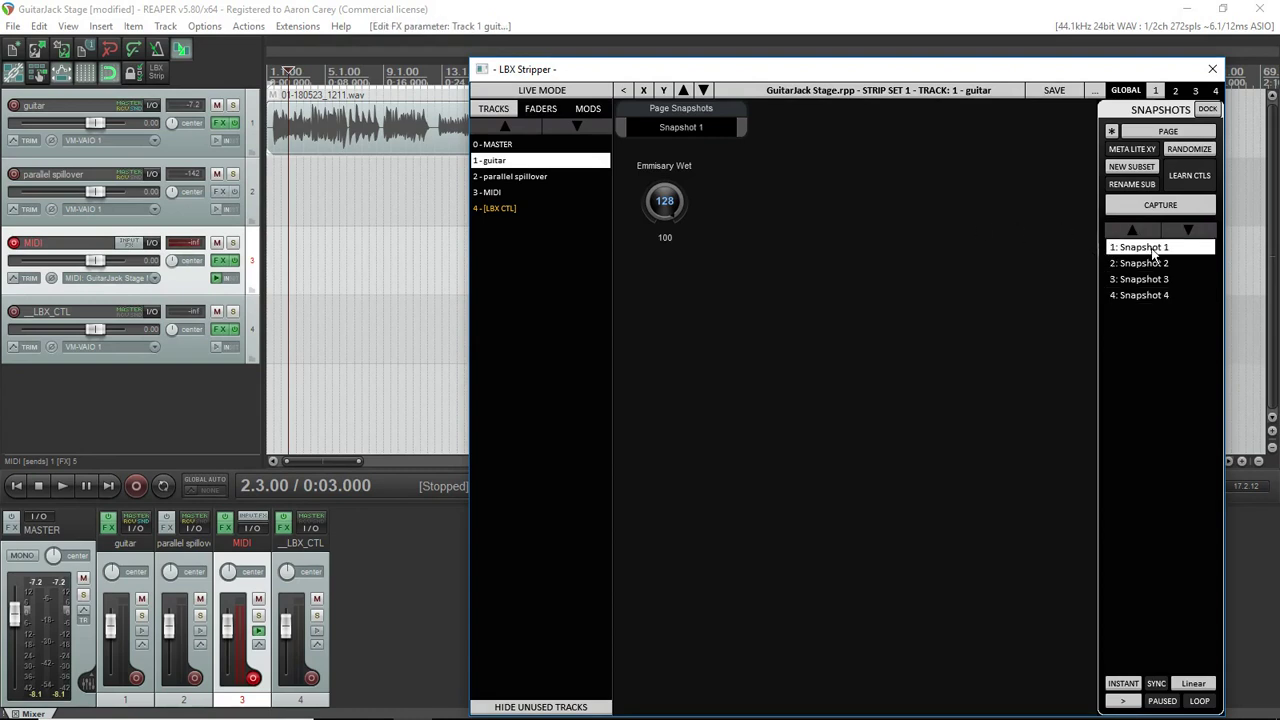
right_click(1152, 252)
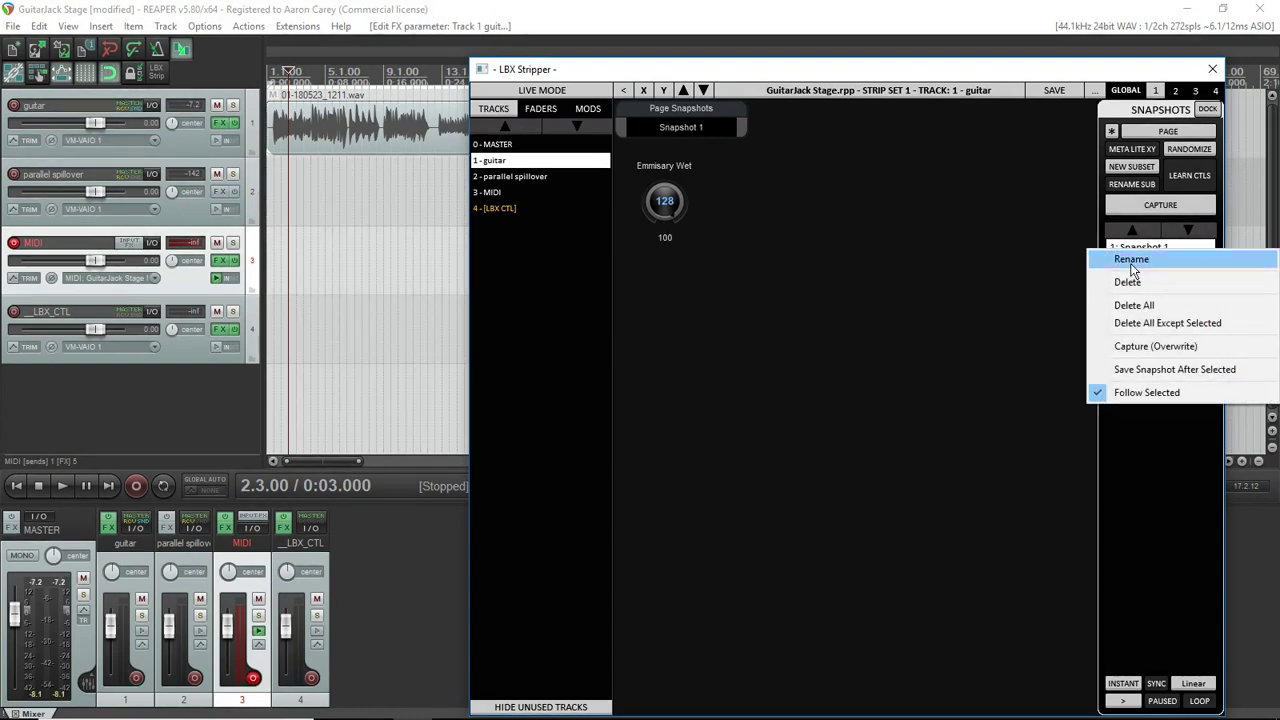
click(1131, 260)
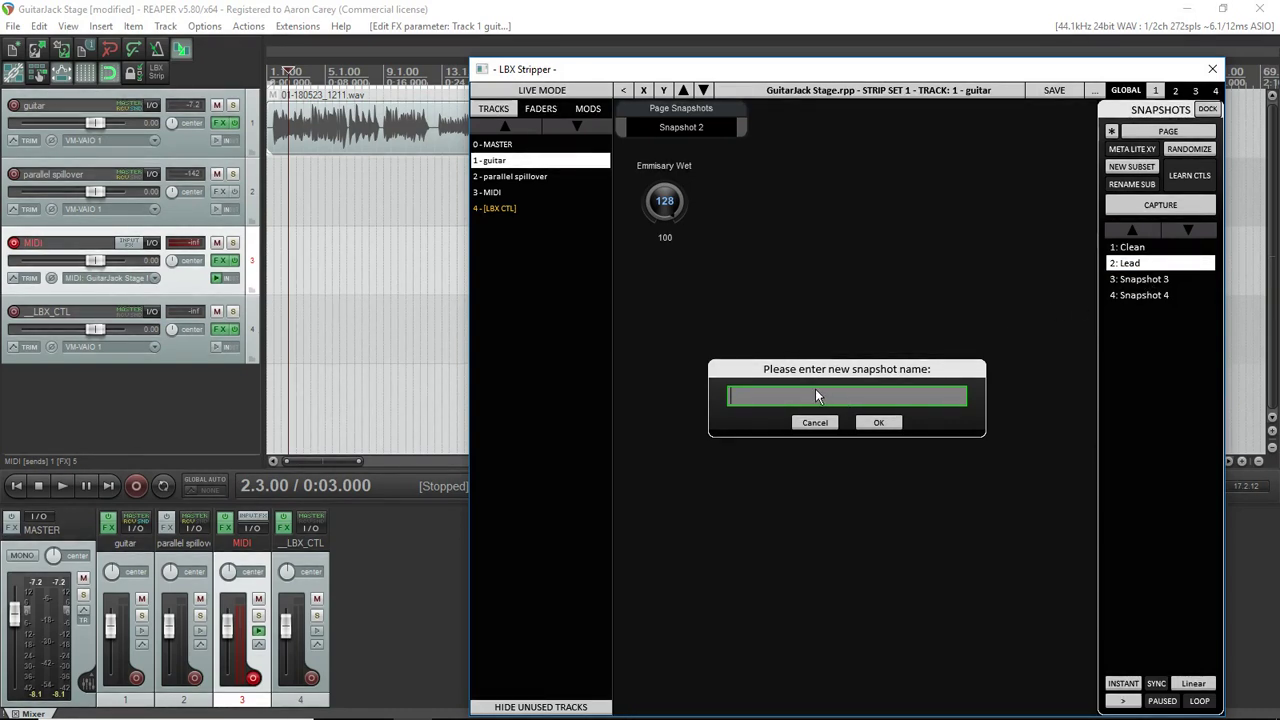
text(Dist)
click(884, 424)
Step: Rename the third page snapshot as Lead and the fourth as Harmony
right_click(1127, 281)
key(Escape)
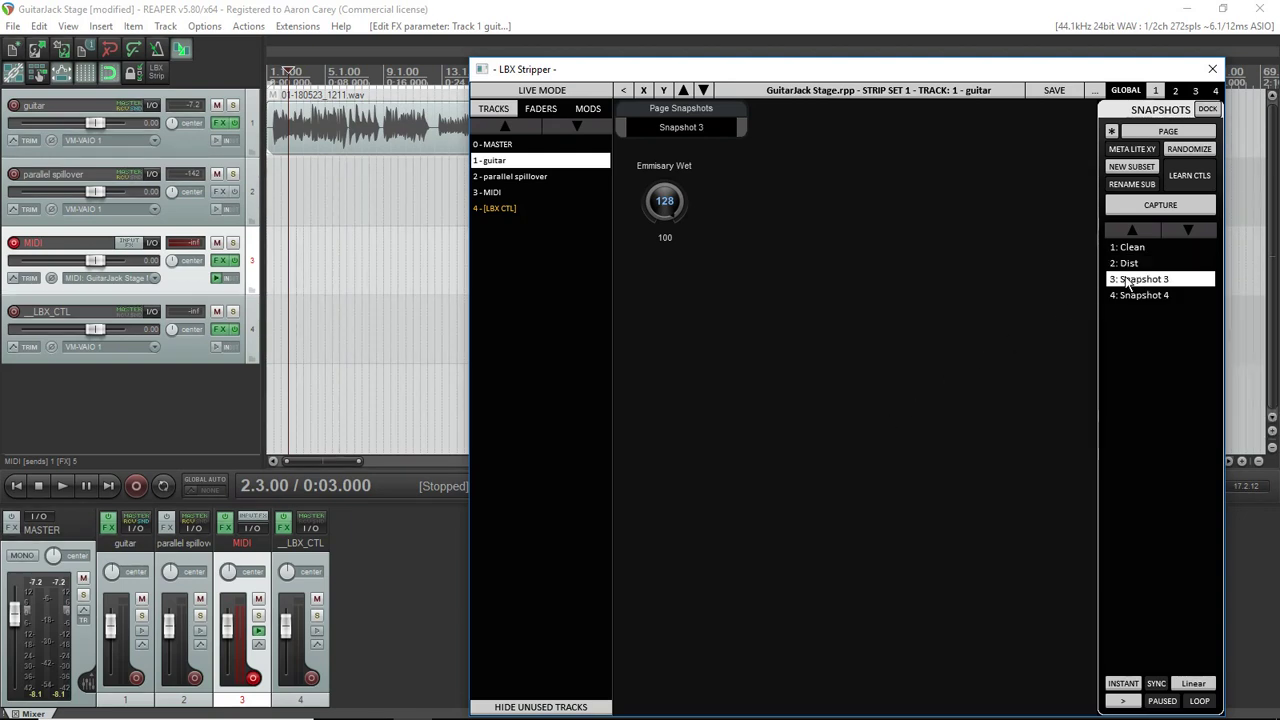
right_click(1127, 283)
click(1130, 287)
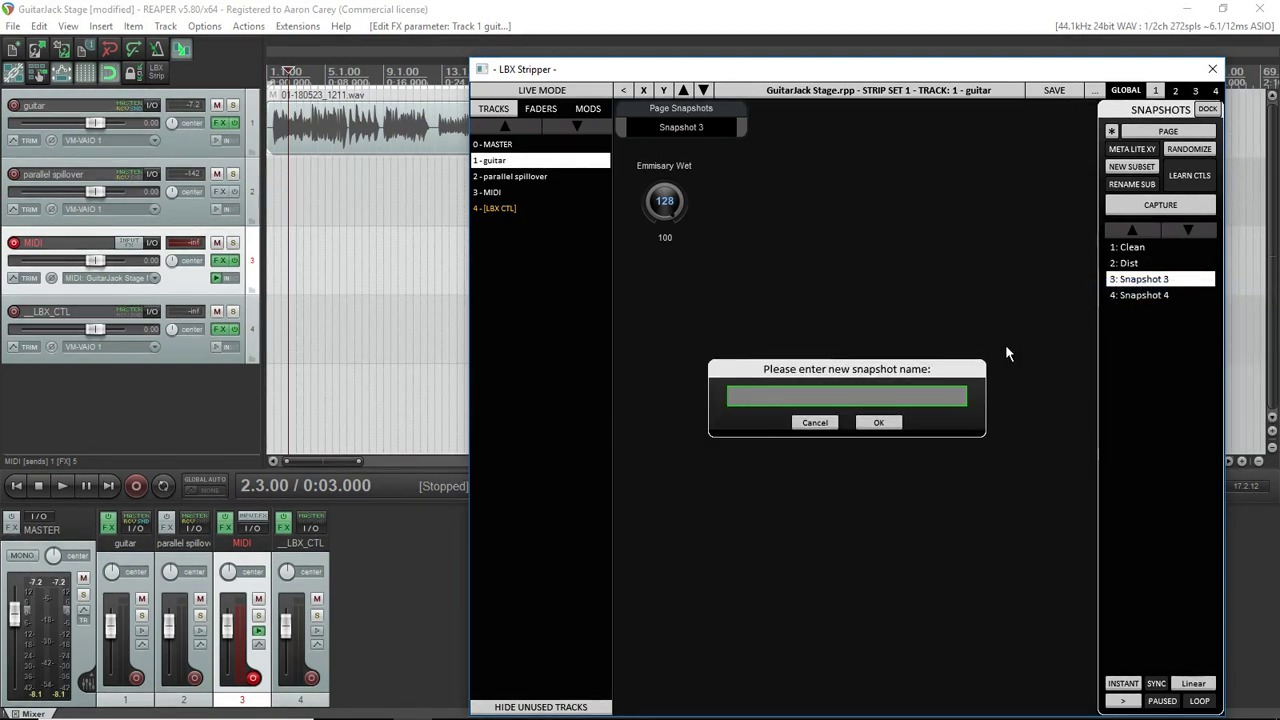
text(Lead)
click(878, 422)
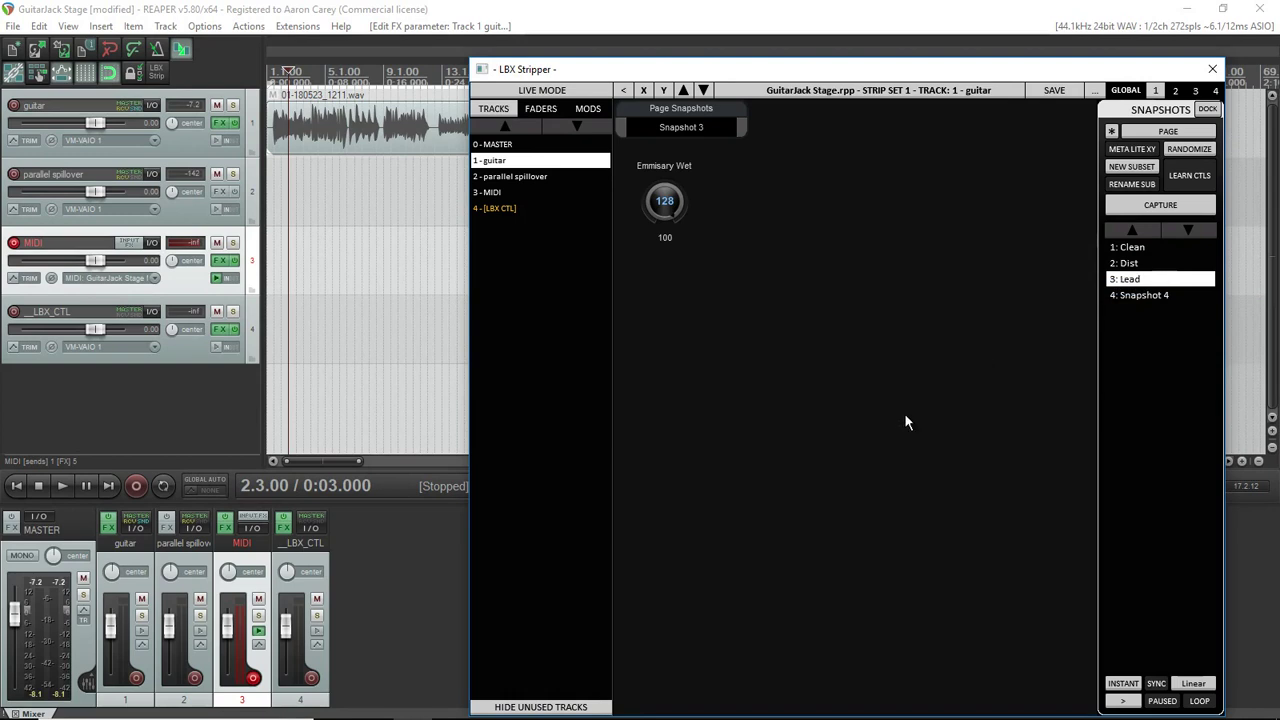
right_click(1132, 297)
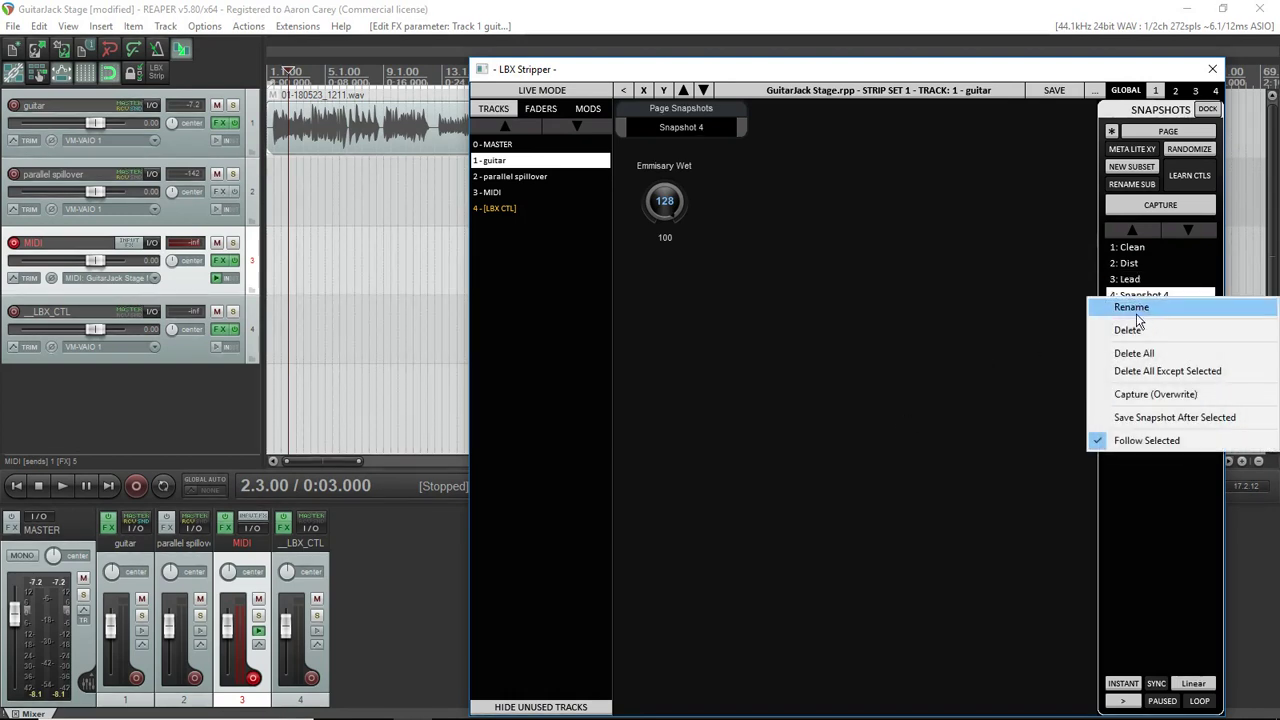
click(1122, 305)
text(Harmony)
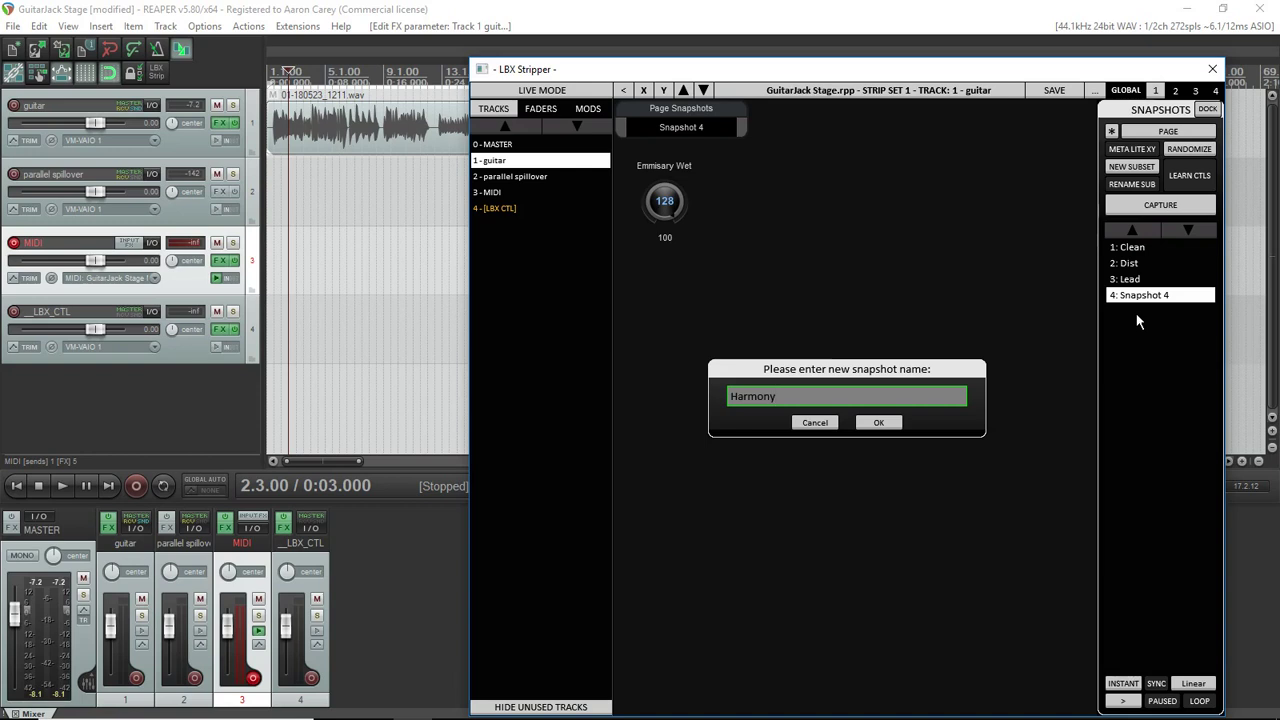
click(876, 423)
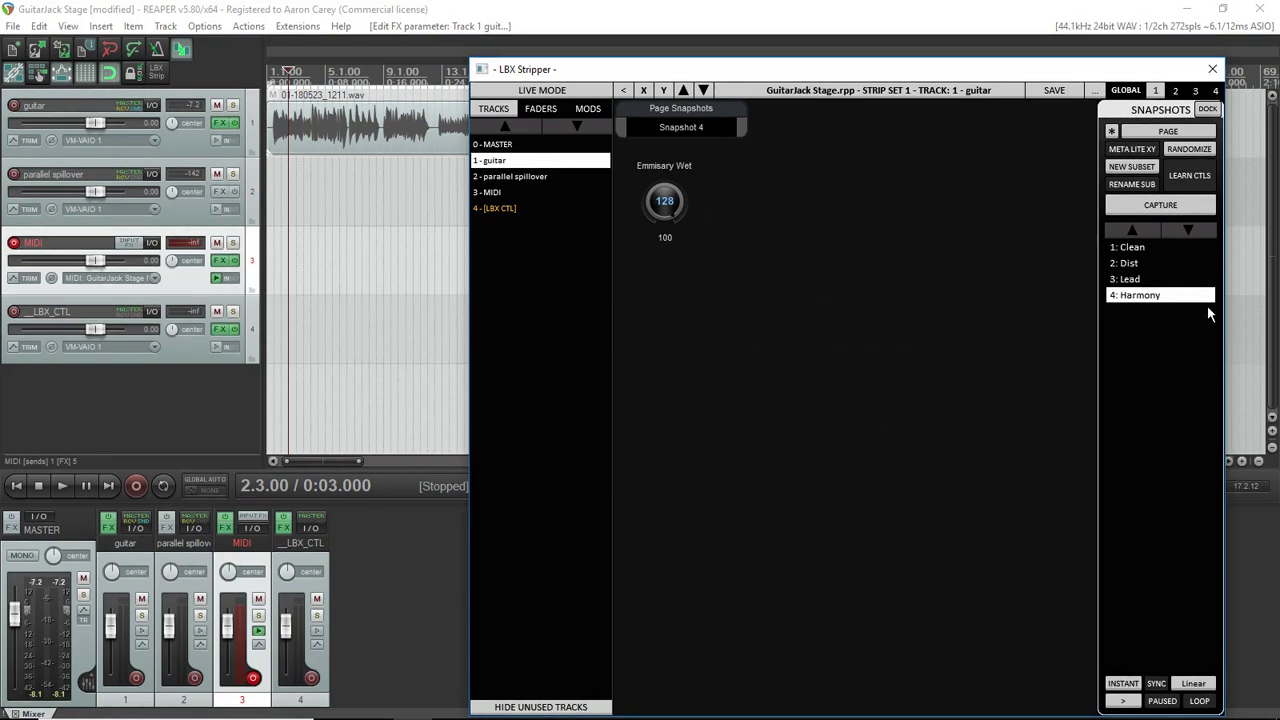
Step: Recall the Clean snapshot, turn the Emmisary Wet knob down to 0 and overwrite the snapshot with this setting
click(1139, 252)
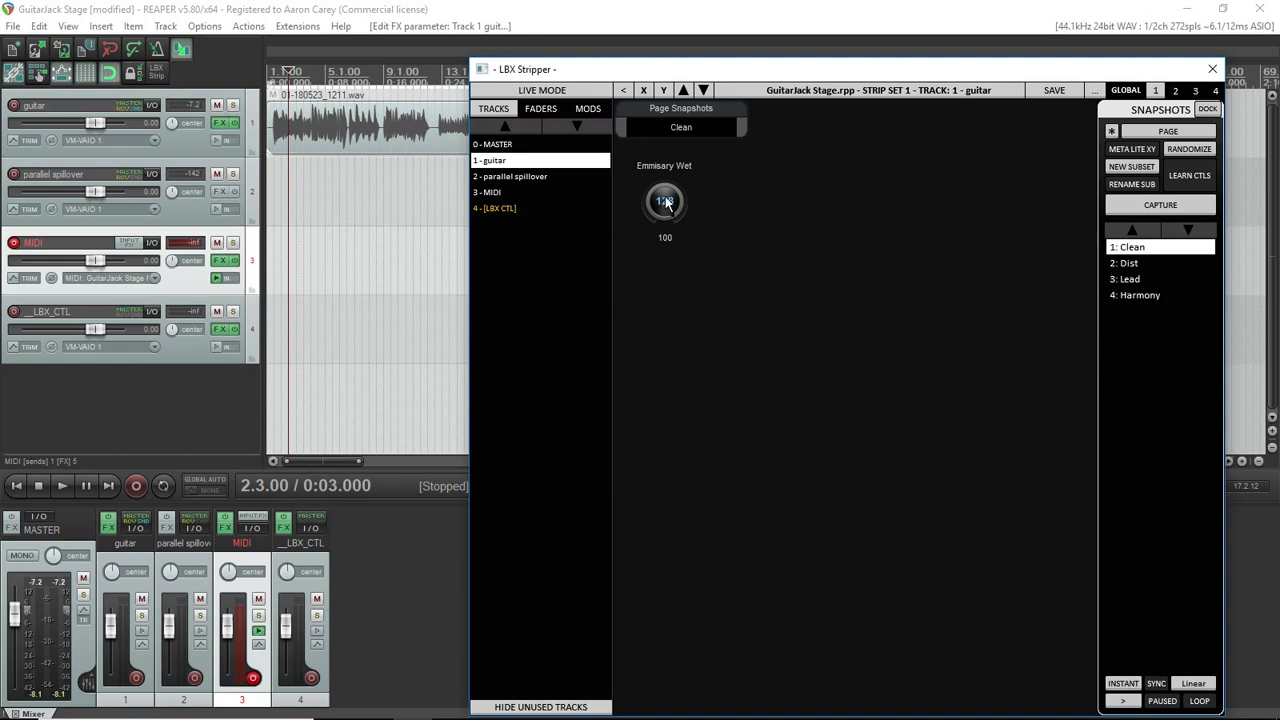
drag(667, 203, 664, 266)
right_click(1146, 256)
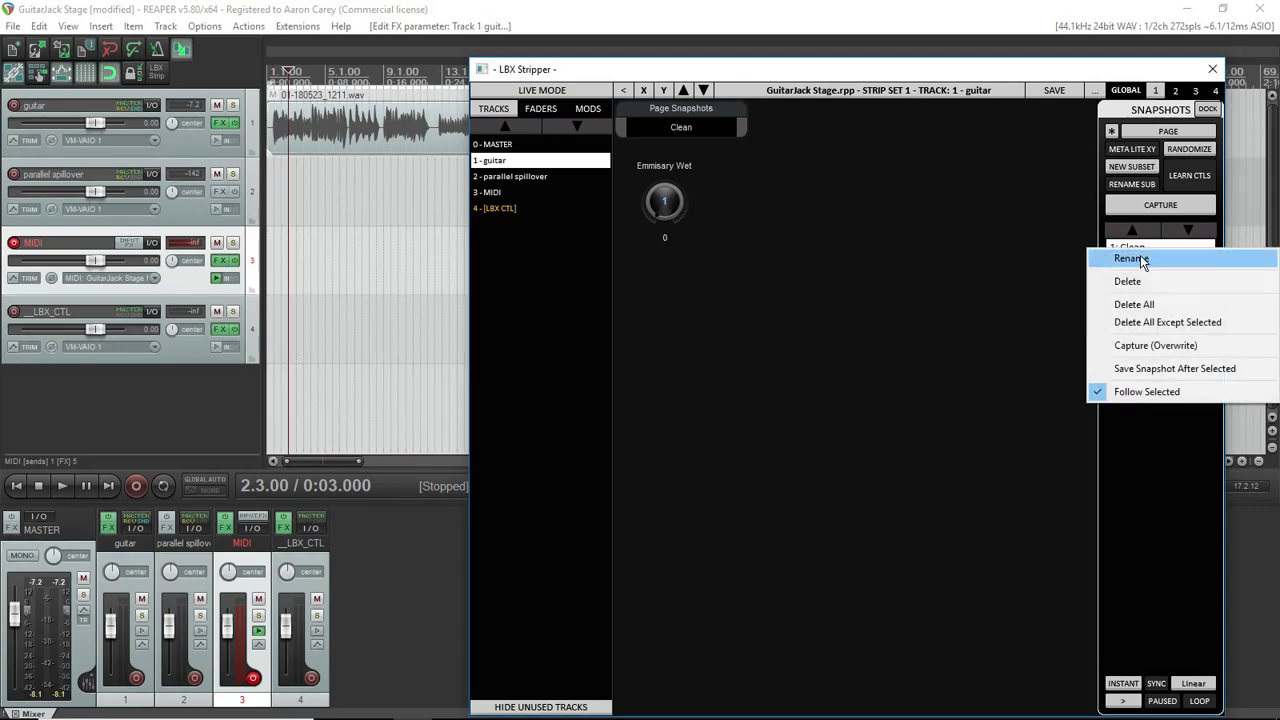
click(1151, 345)
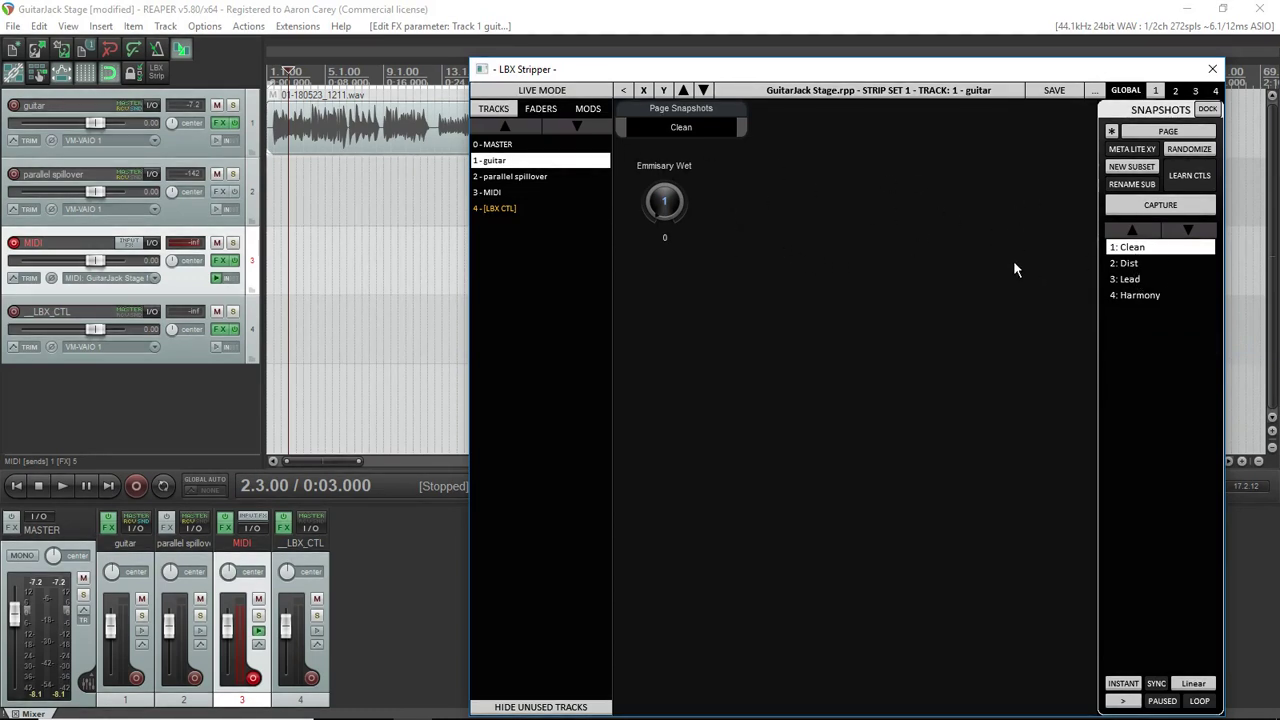
Step: Recall the Dist, Lead and Harmony page snapshots in turn and overwrite each one with the current control settings
click(1135, 265)
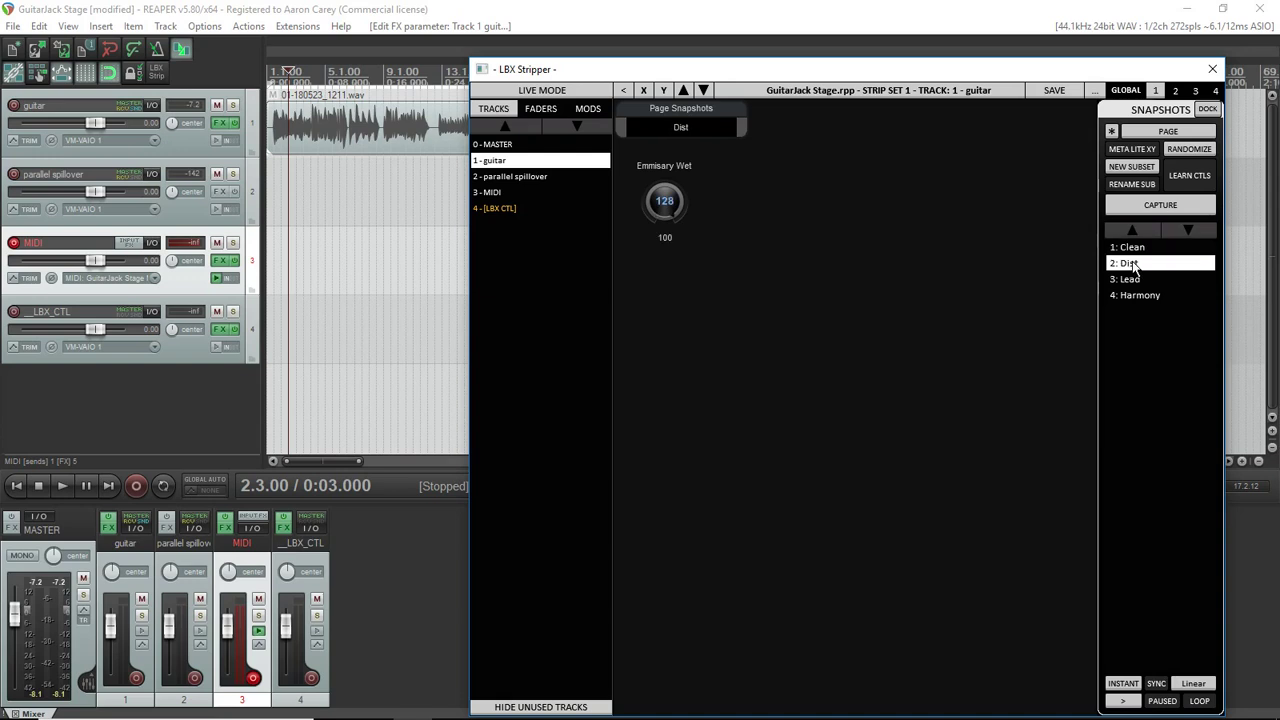
right_click(1123, 266)
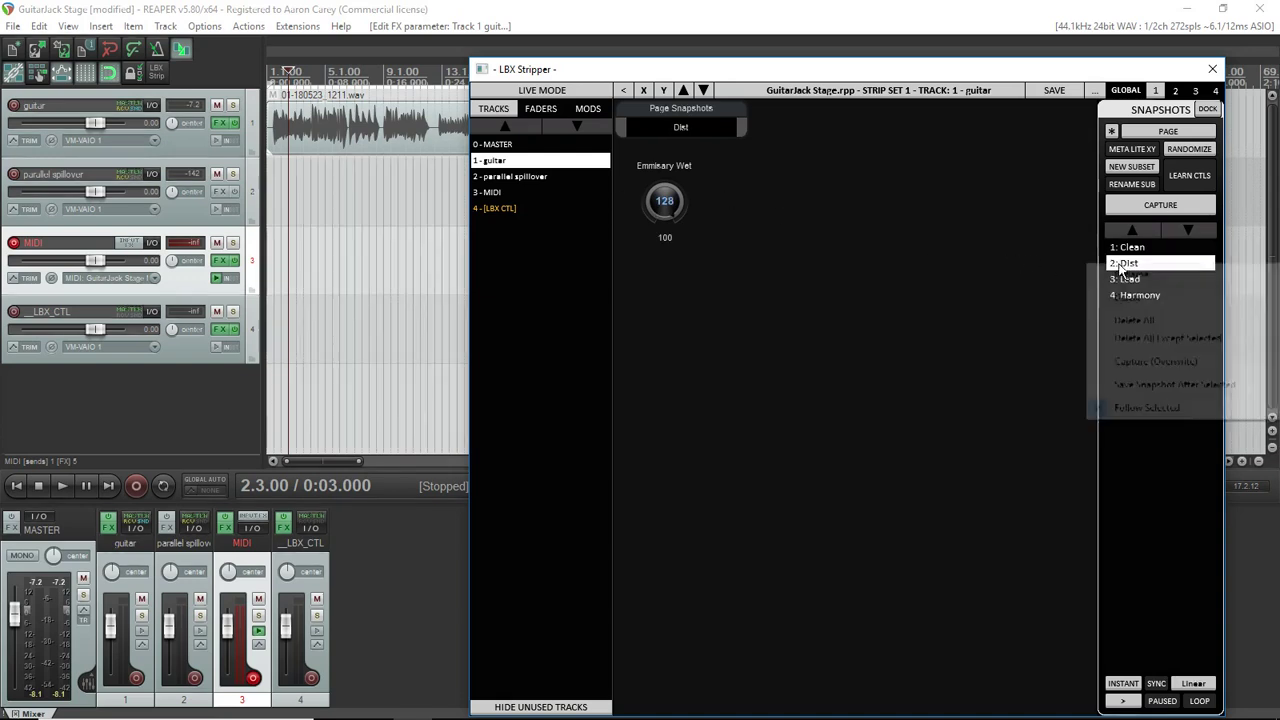
click(1147, 364)
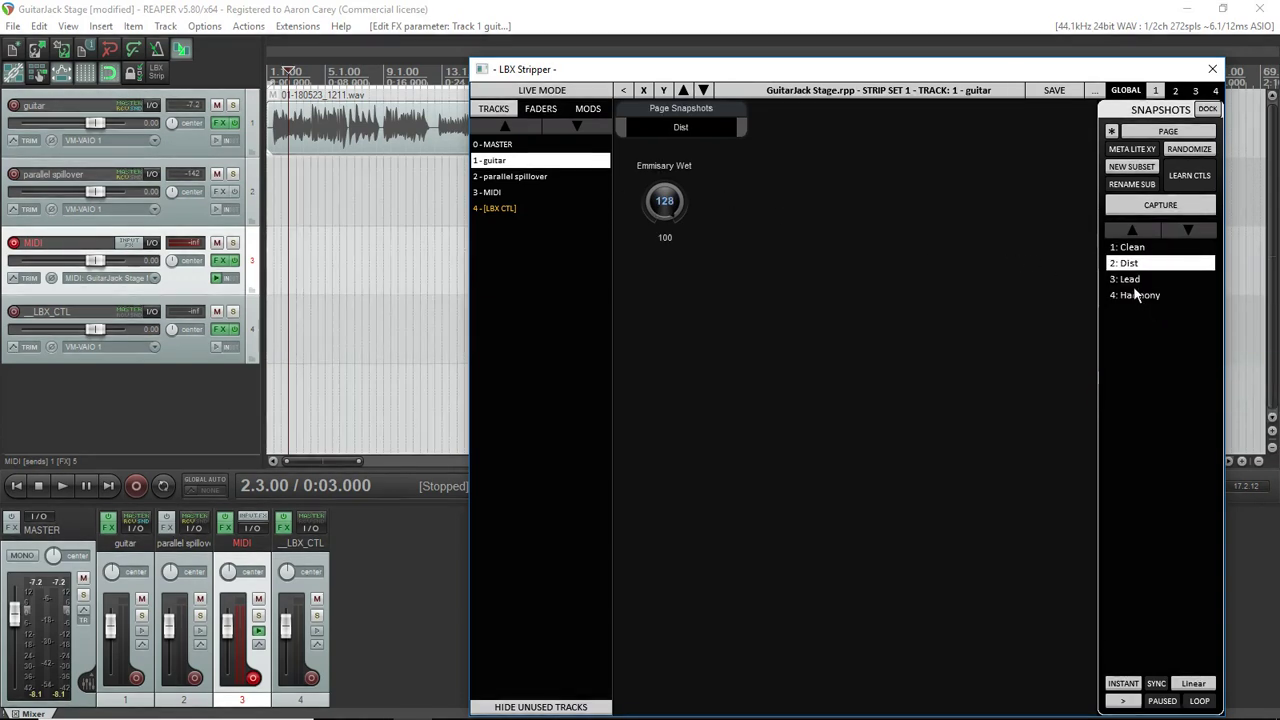
click(1127, 281)
right_click(1125, 280)
click(1150, 373)
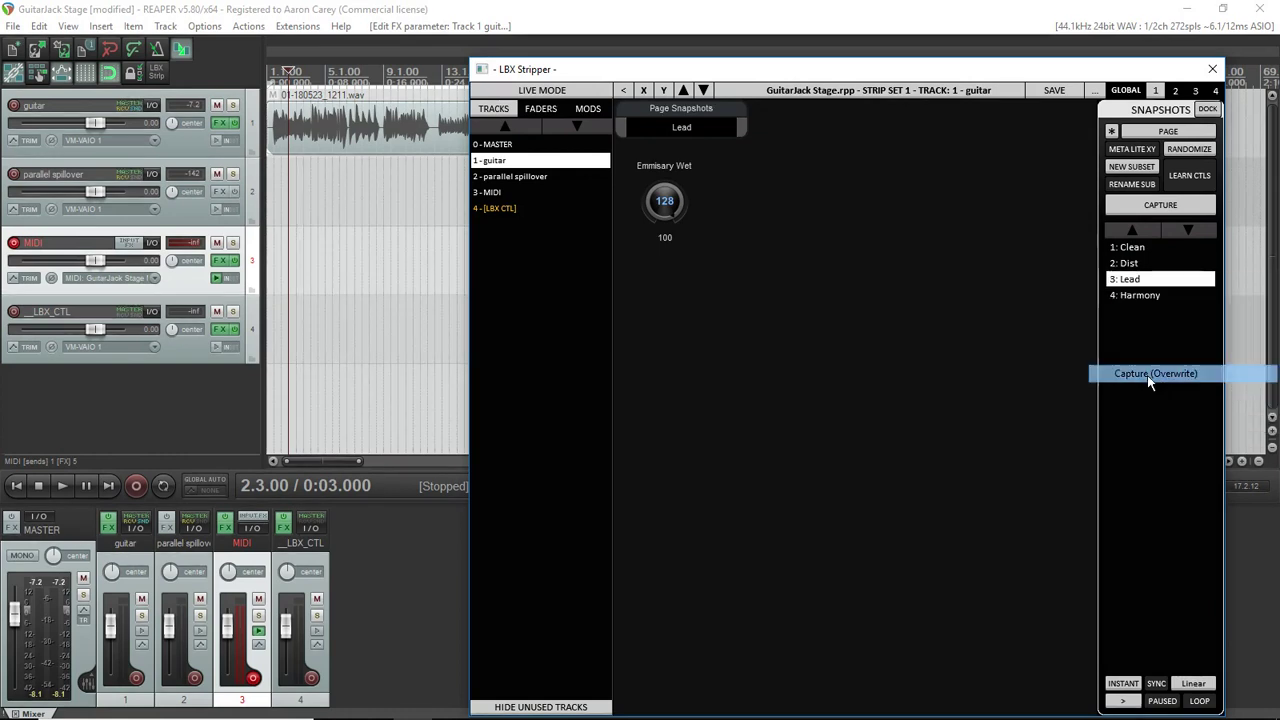
click(1130, 296)
right_click(1131, 298)
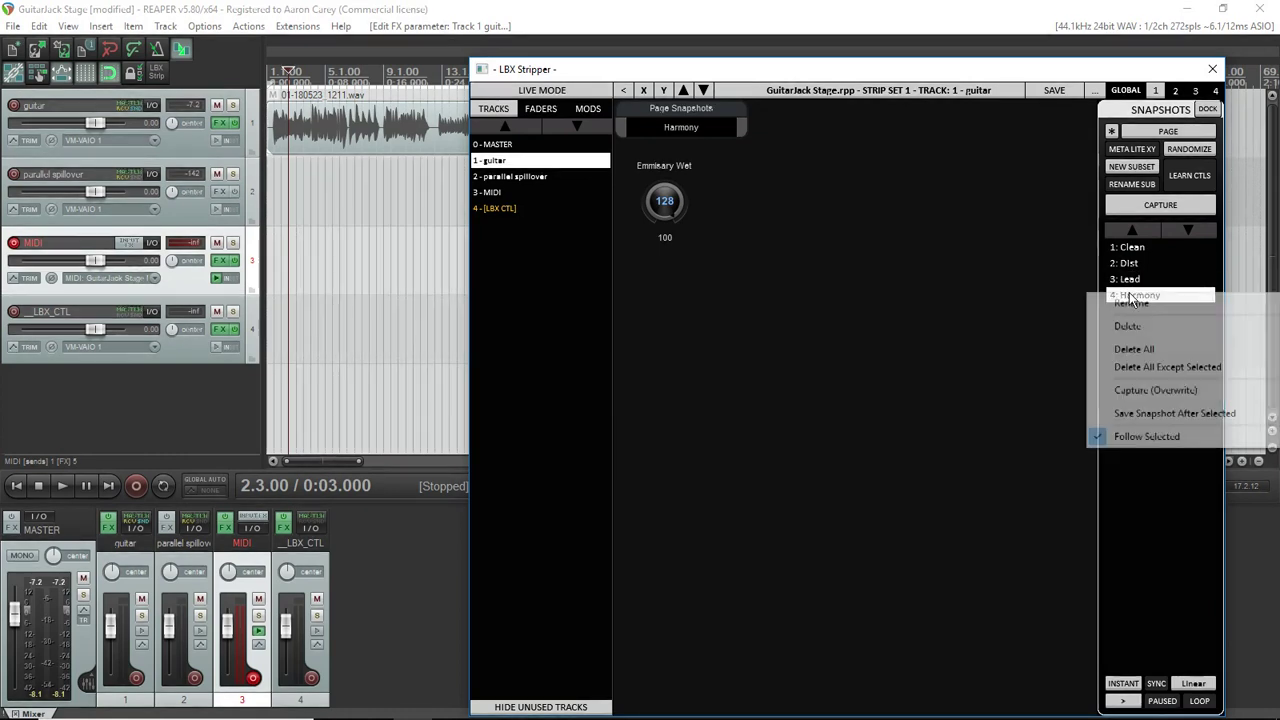
click(1160, 390)
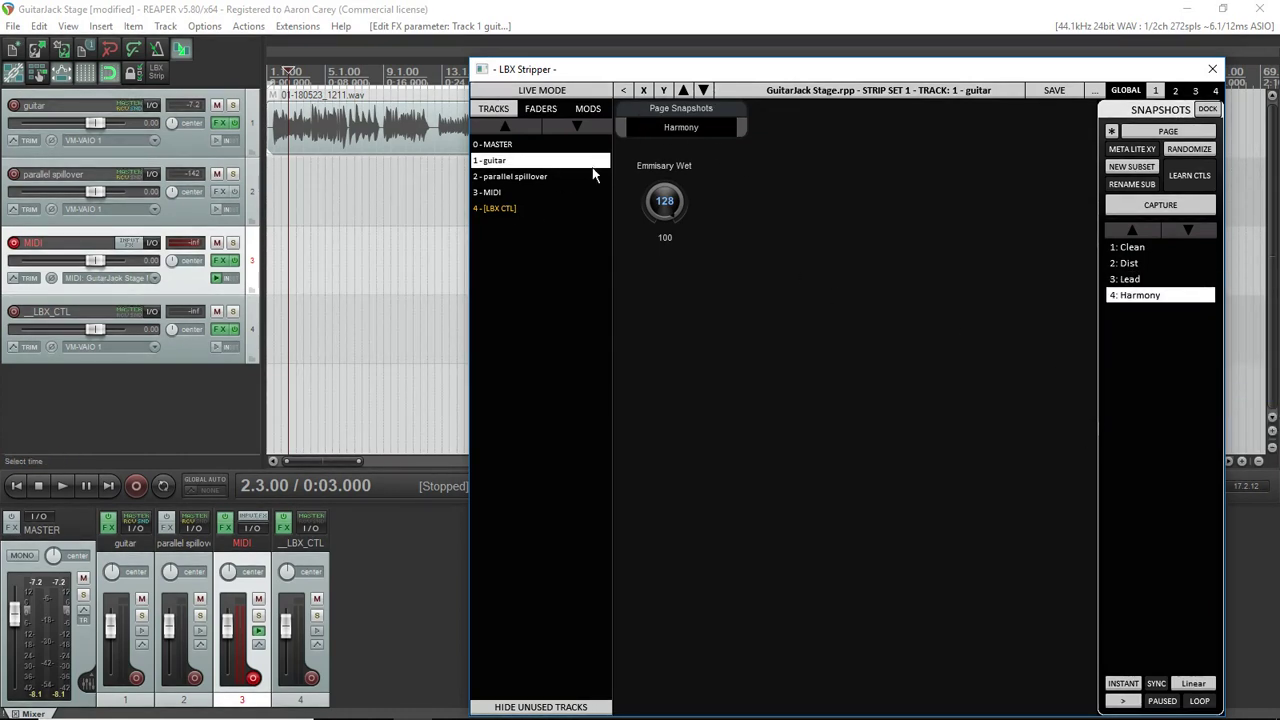
Step: Assign Fader 1 to the Page Snapshots control and save the LBX Stripper data
right_click(680, 126)
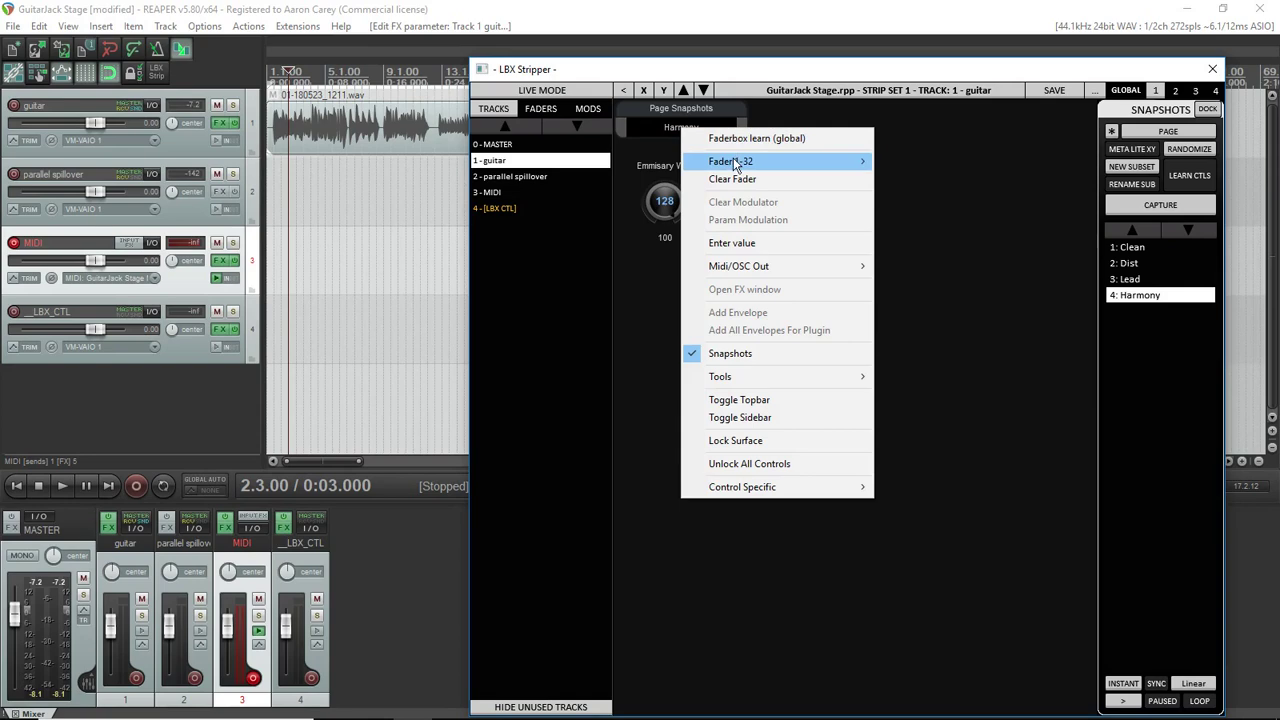
mouse_move(734, 165)
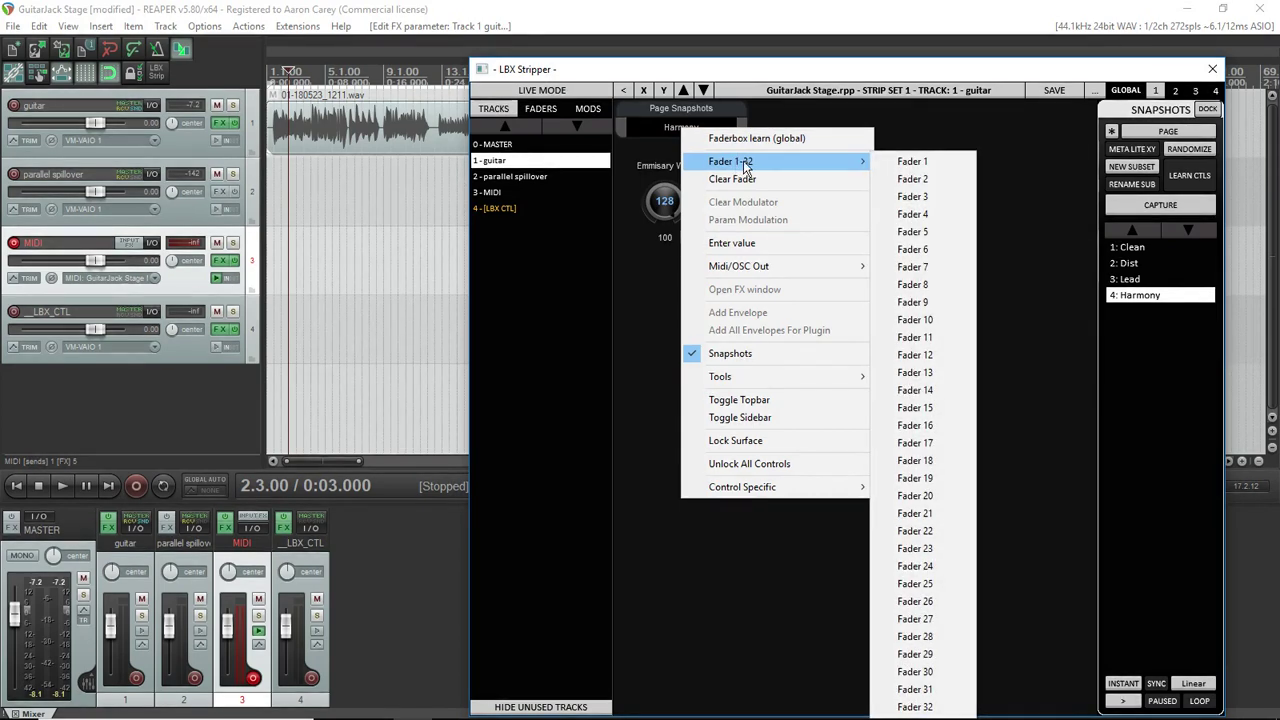
click(911, 165)
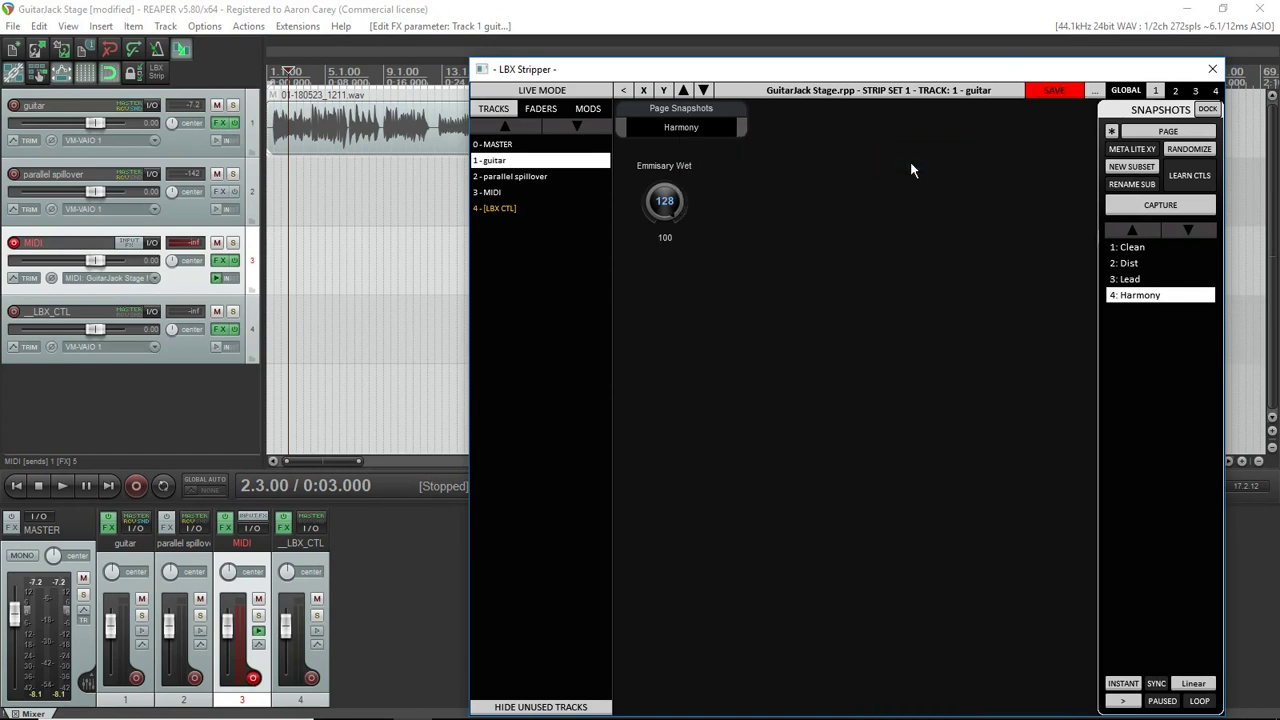
click(1040, 90)
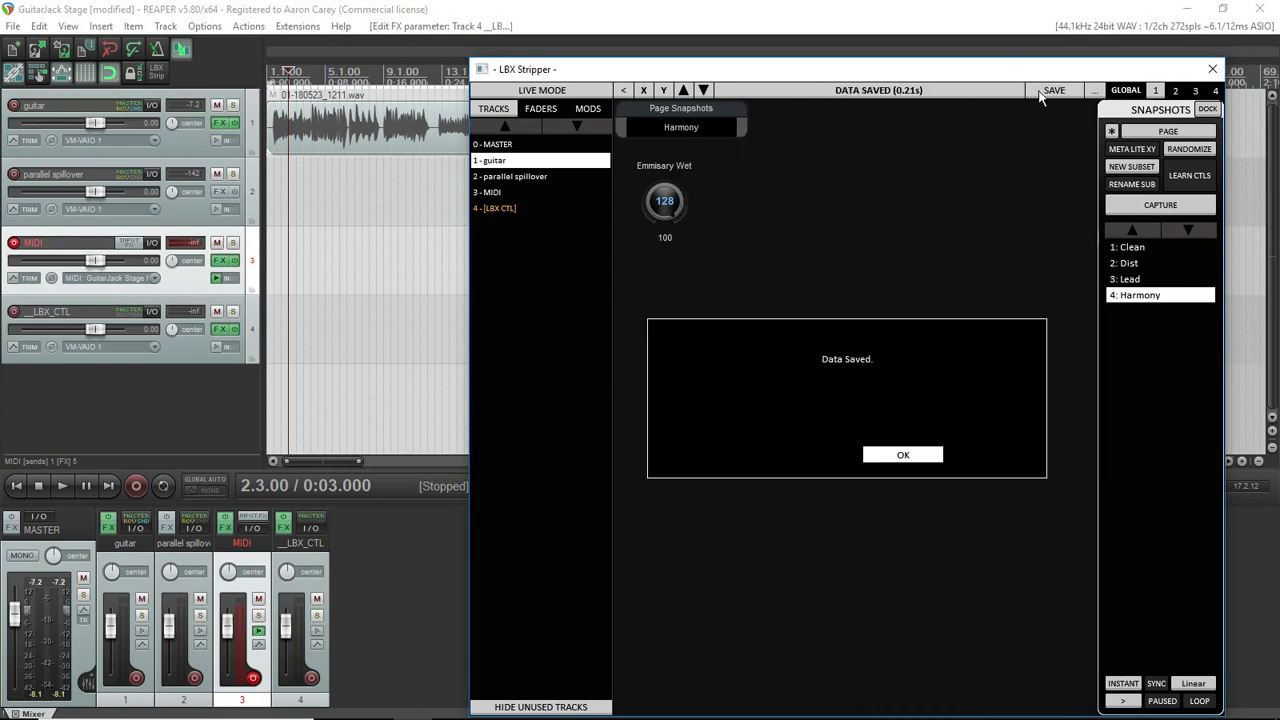
click(905, 455)
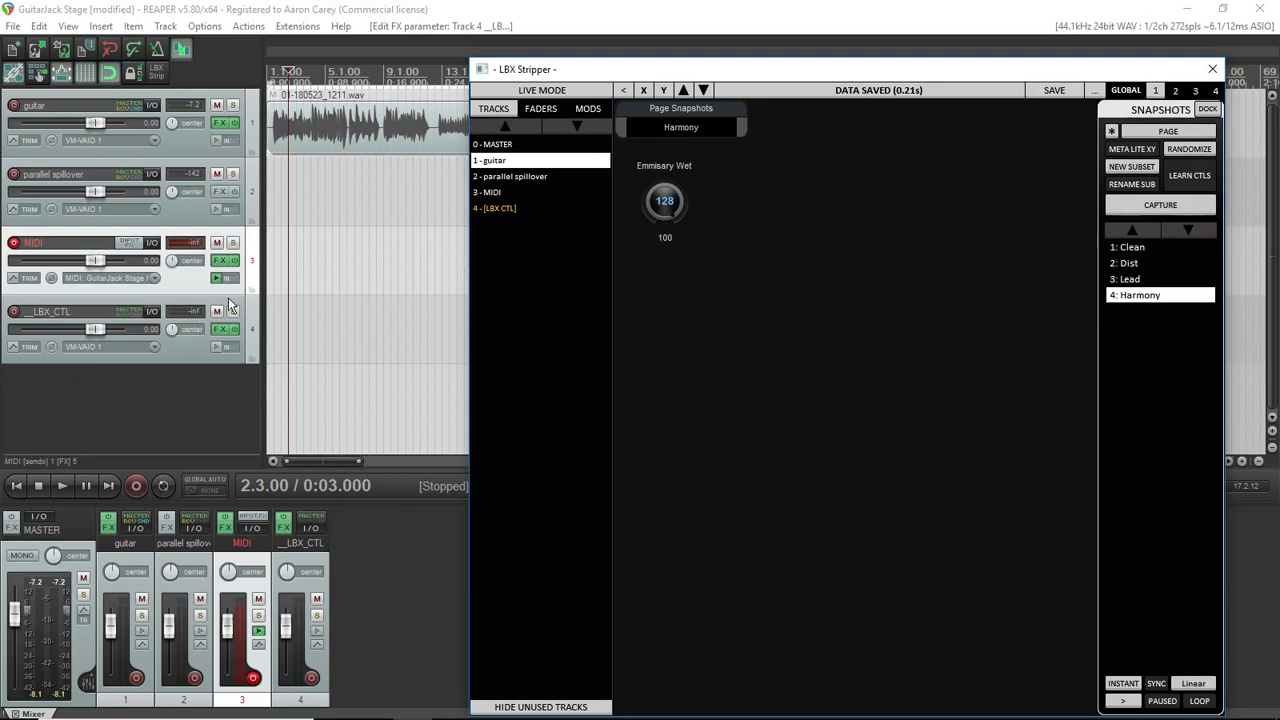
Step: Add the MIDItoReaControlPath (S&M) plugin at the end of the MIDI track's effects chain and close the chain
click(221, 261)
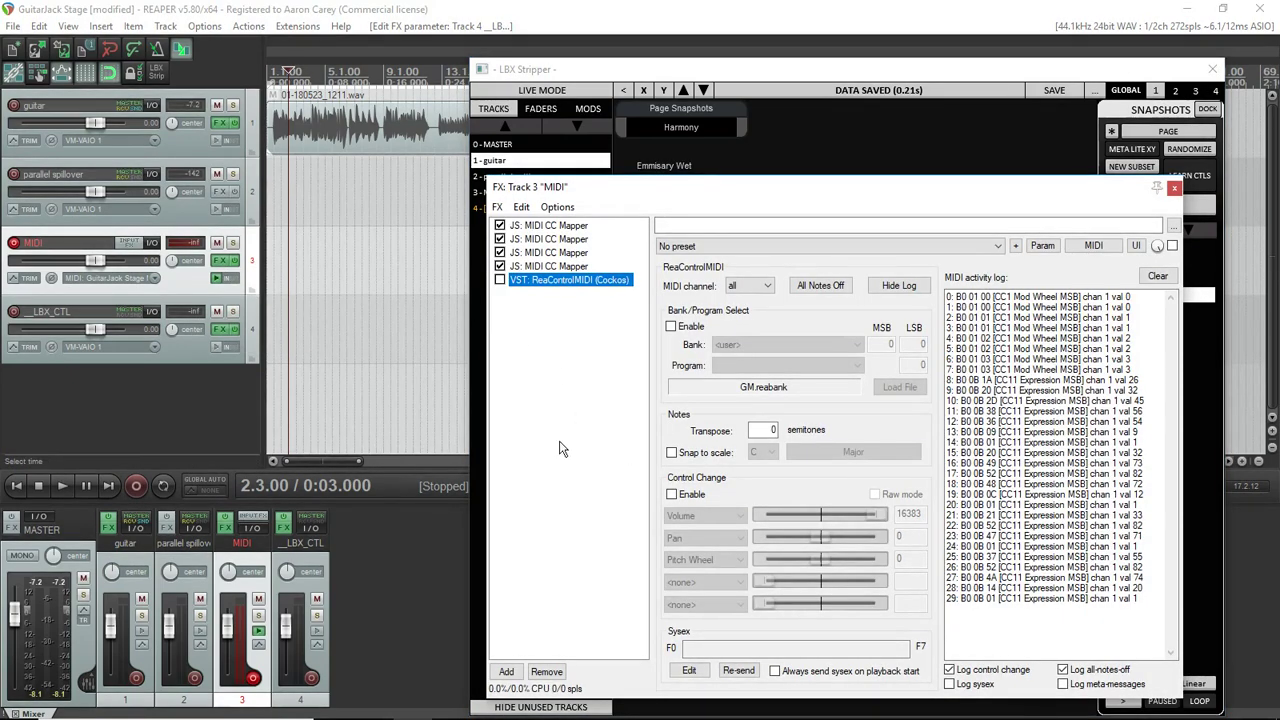
click(506, 671)
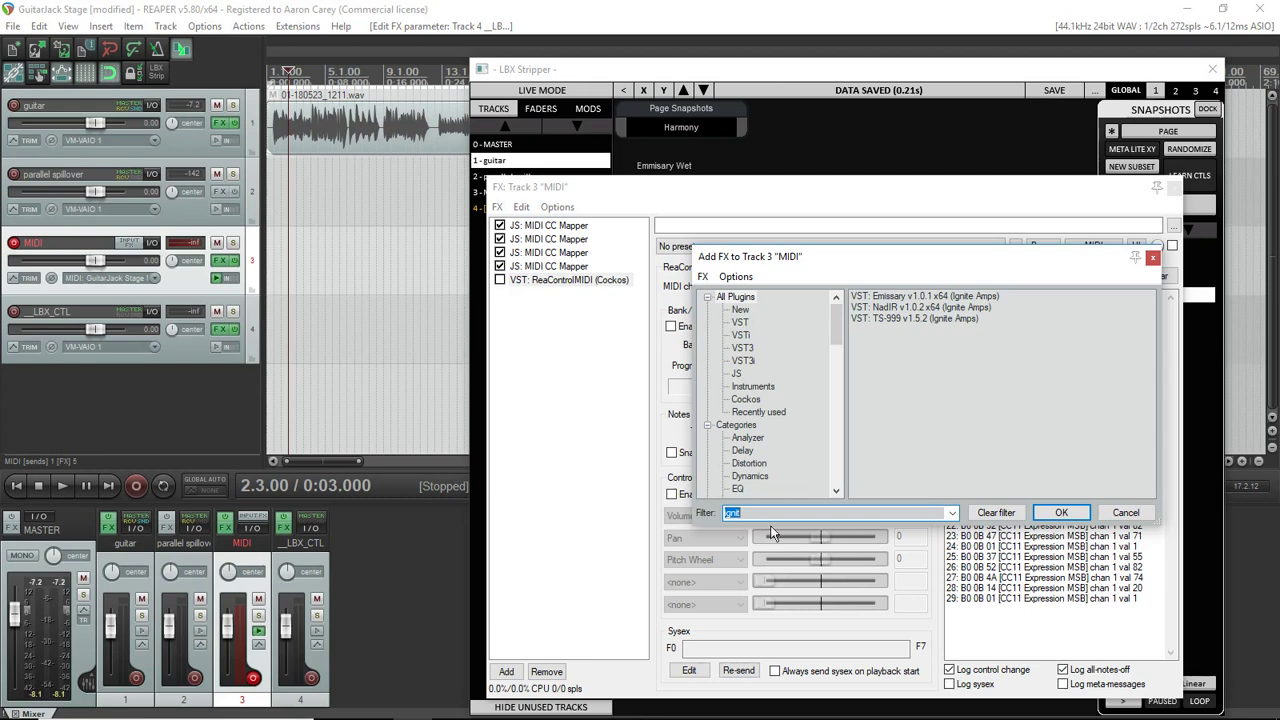
text(reac)
double_click(931, 296)
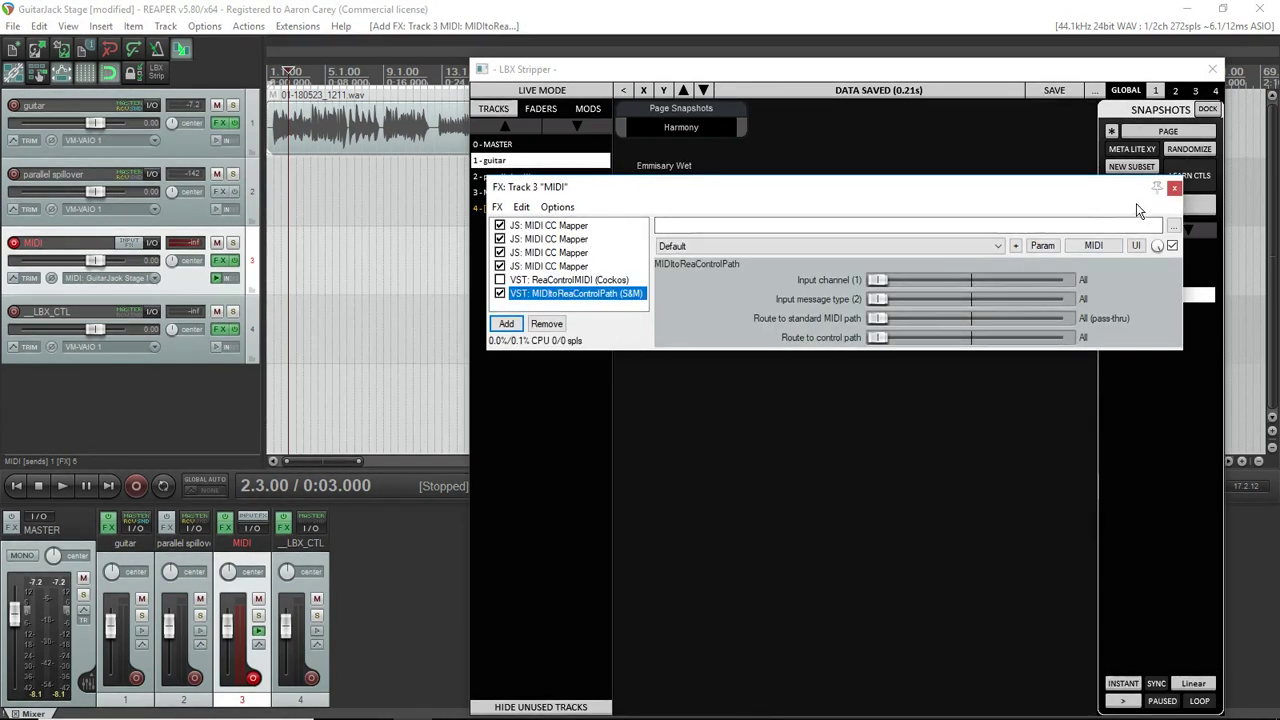
click(1175, 190)
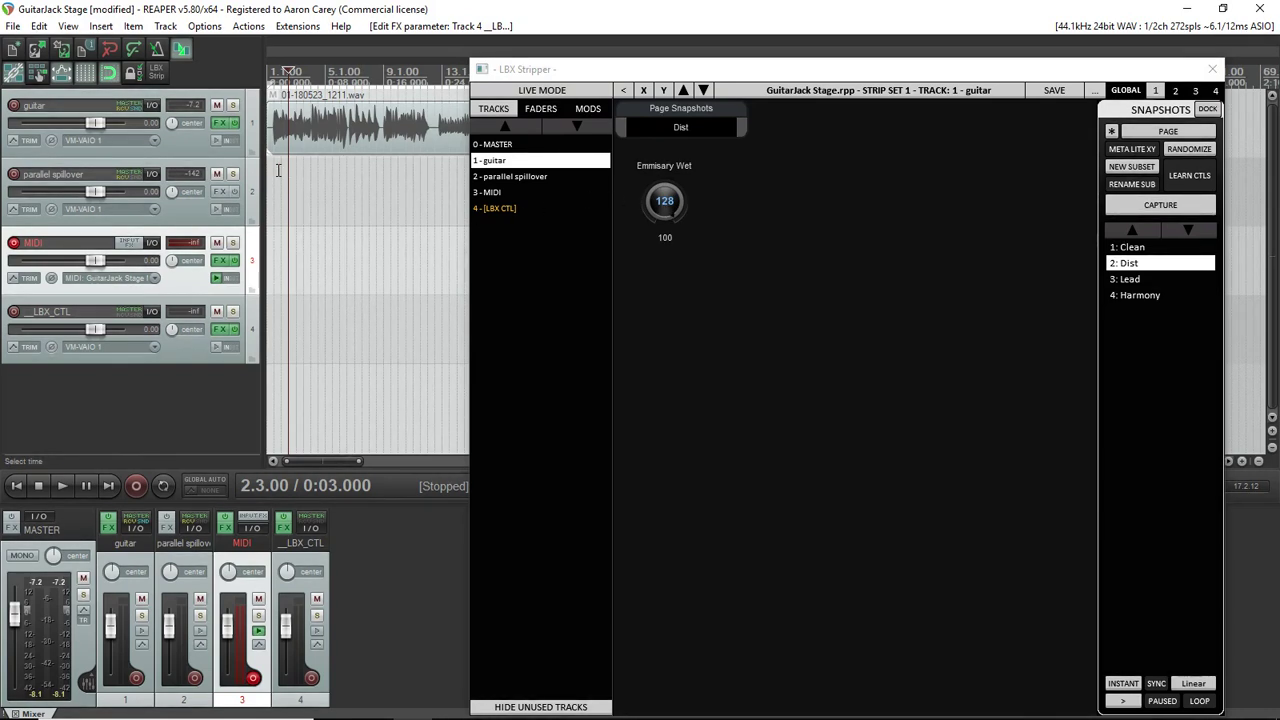
Step: Make a time selection over the opening bars of the guitar recording, enable repeat and audition the looped section
drag(288, 170, 340, 170)
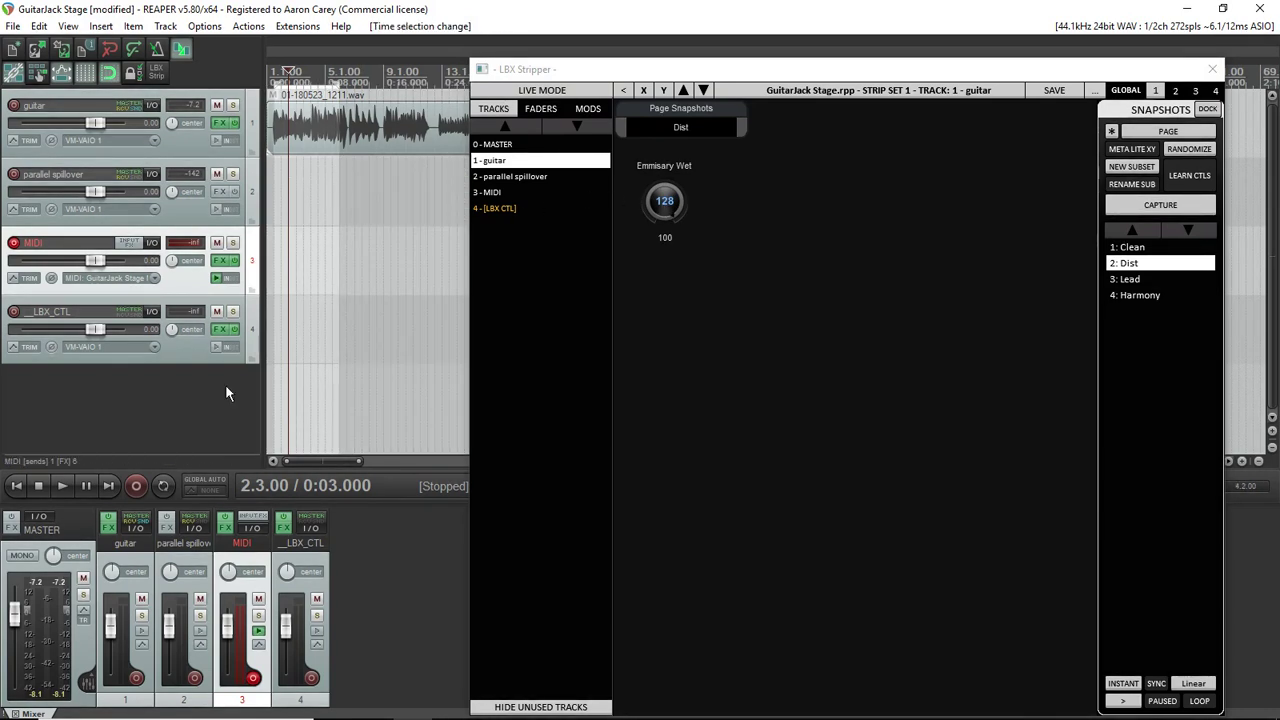
click(163, 485)
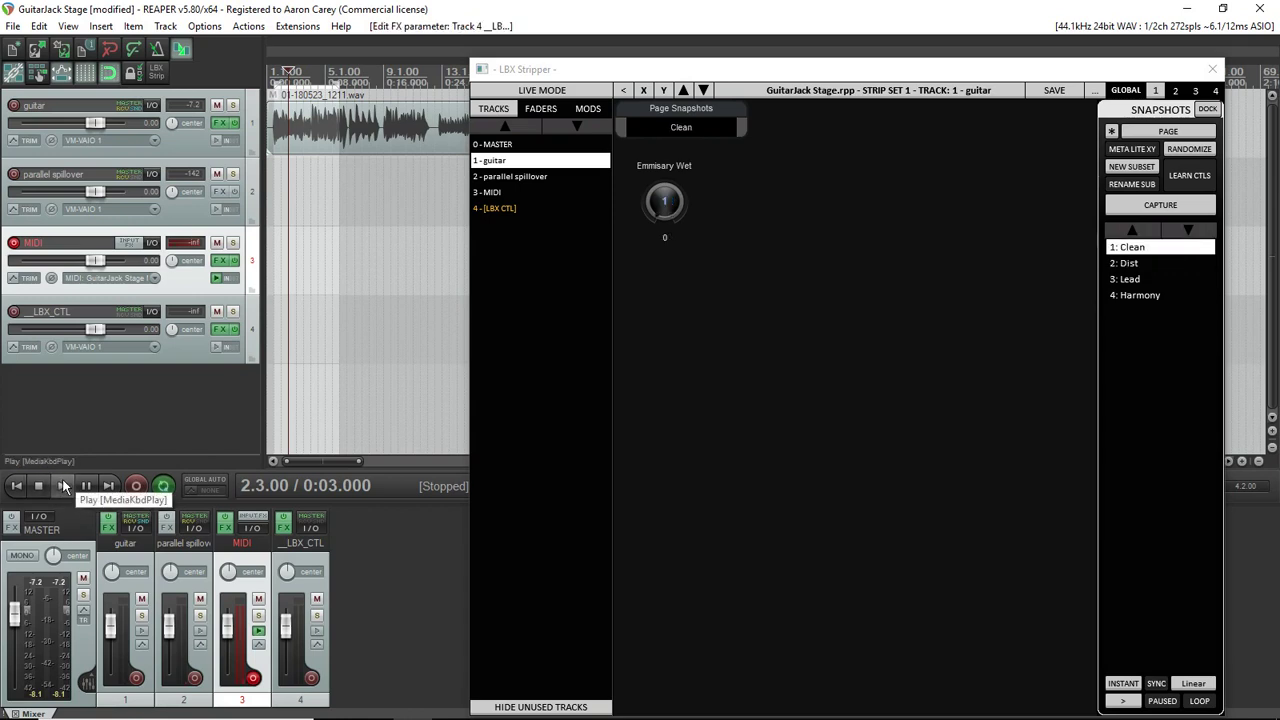
click(61, 484)
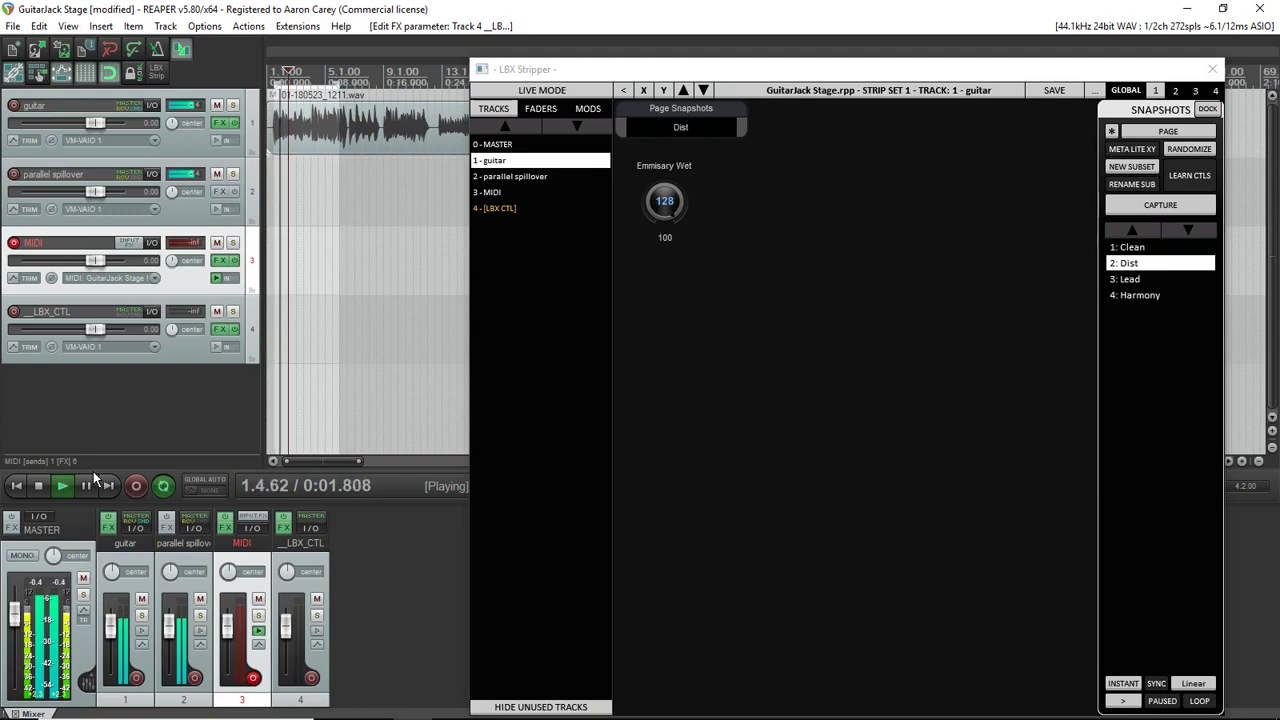
click(38, 487)
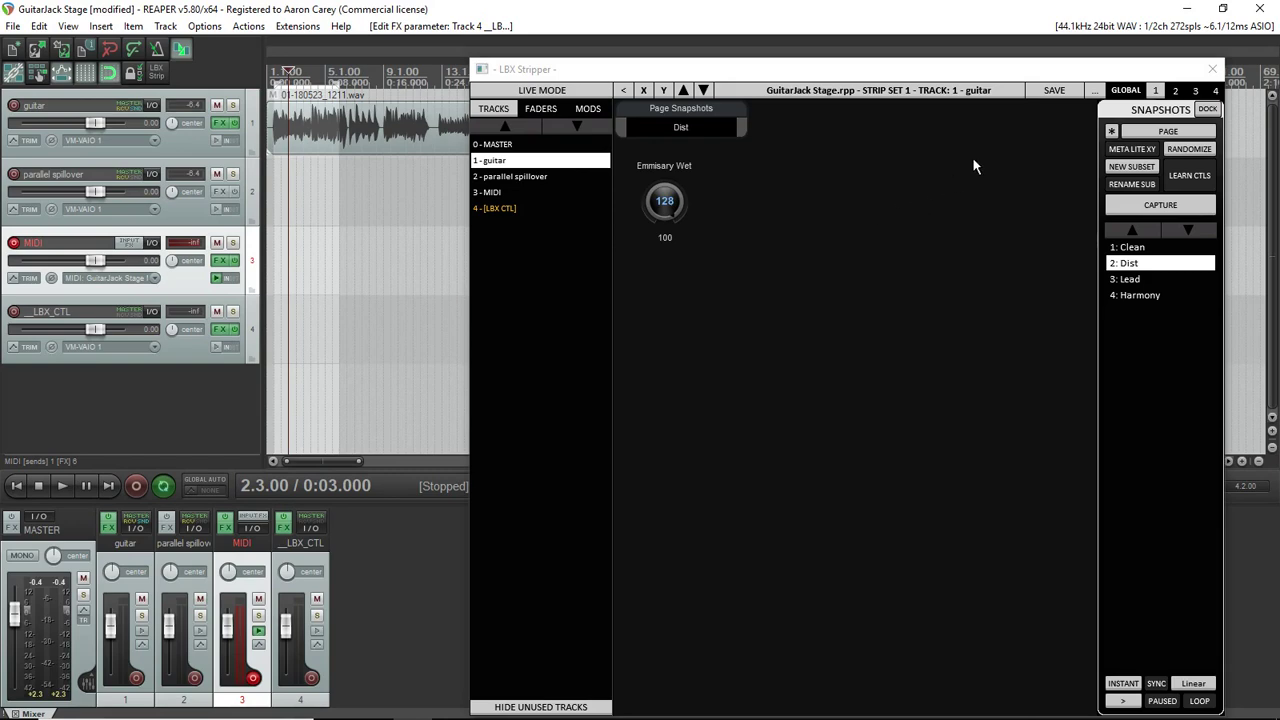
Step: Add the Ignite Amps NadIR v1.0.2 x64 plugin after Emissary on the guitar track
click(221, 121)
click(45, 407)
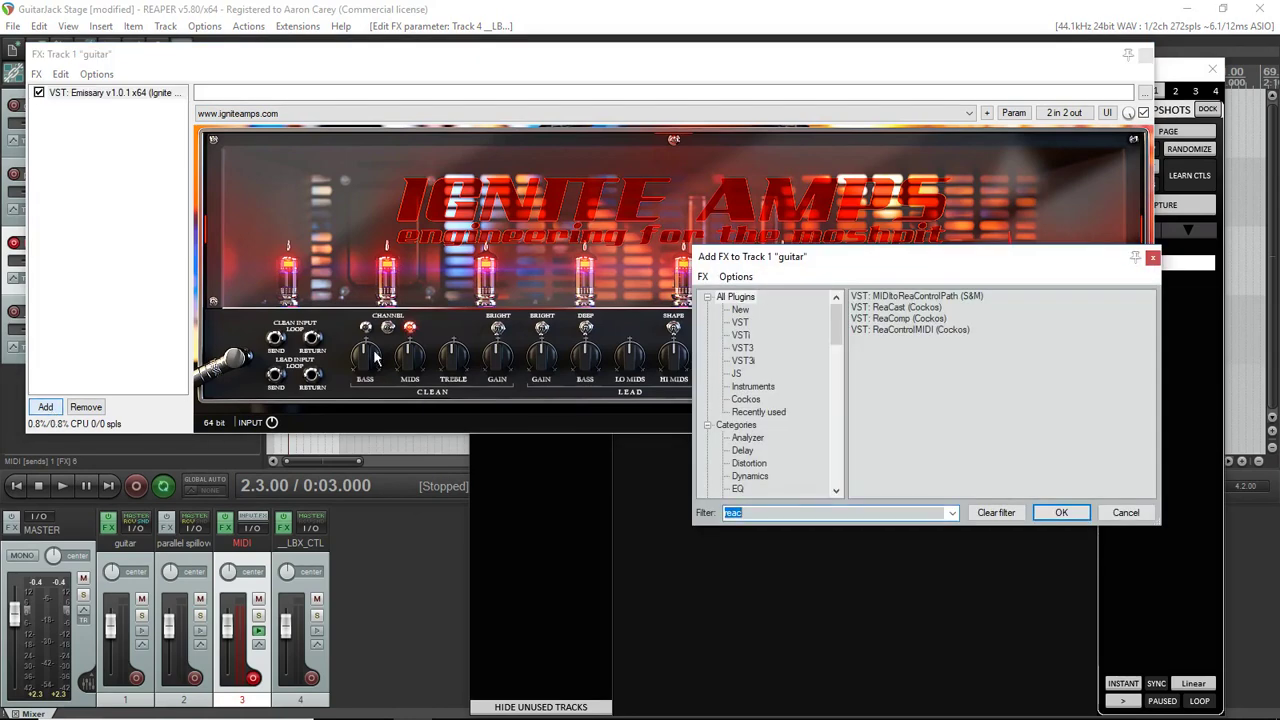
text(nadir)
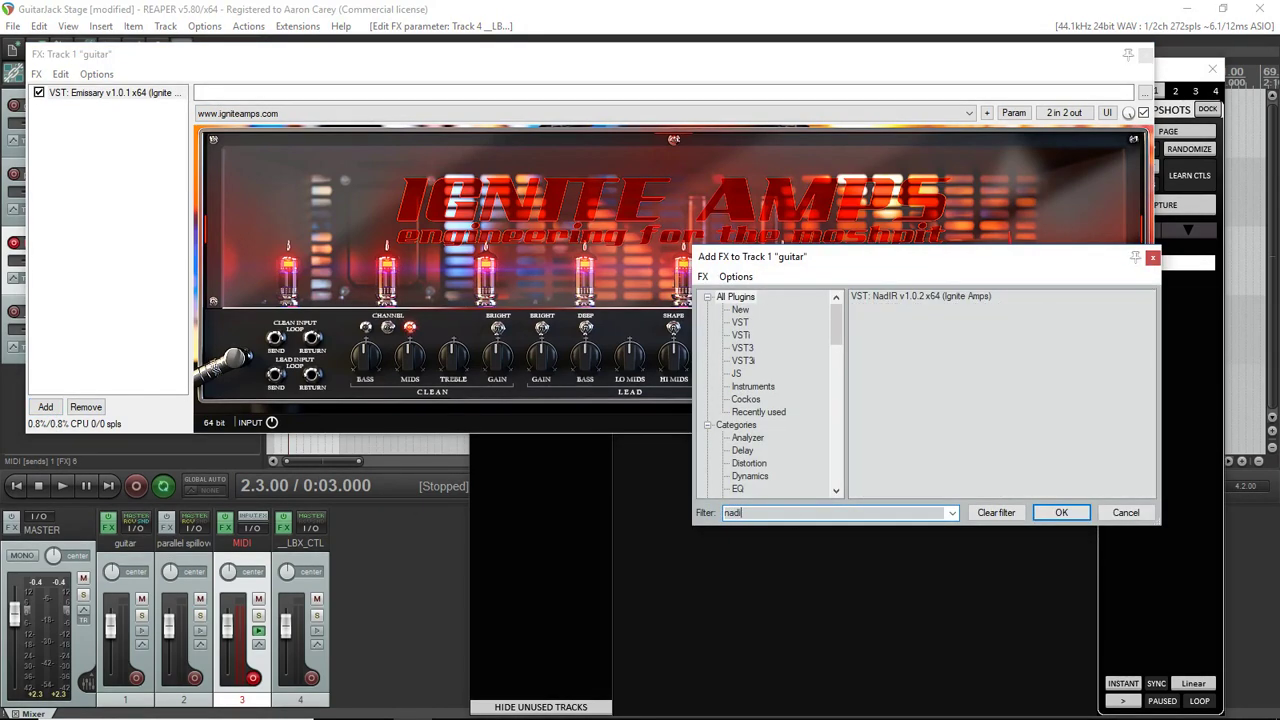
double_click(889, 295)
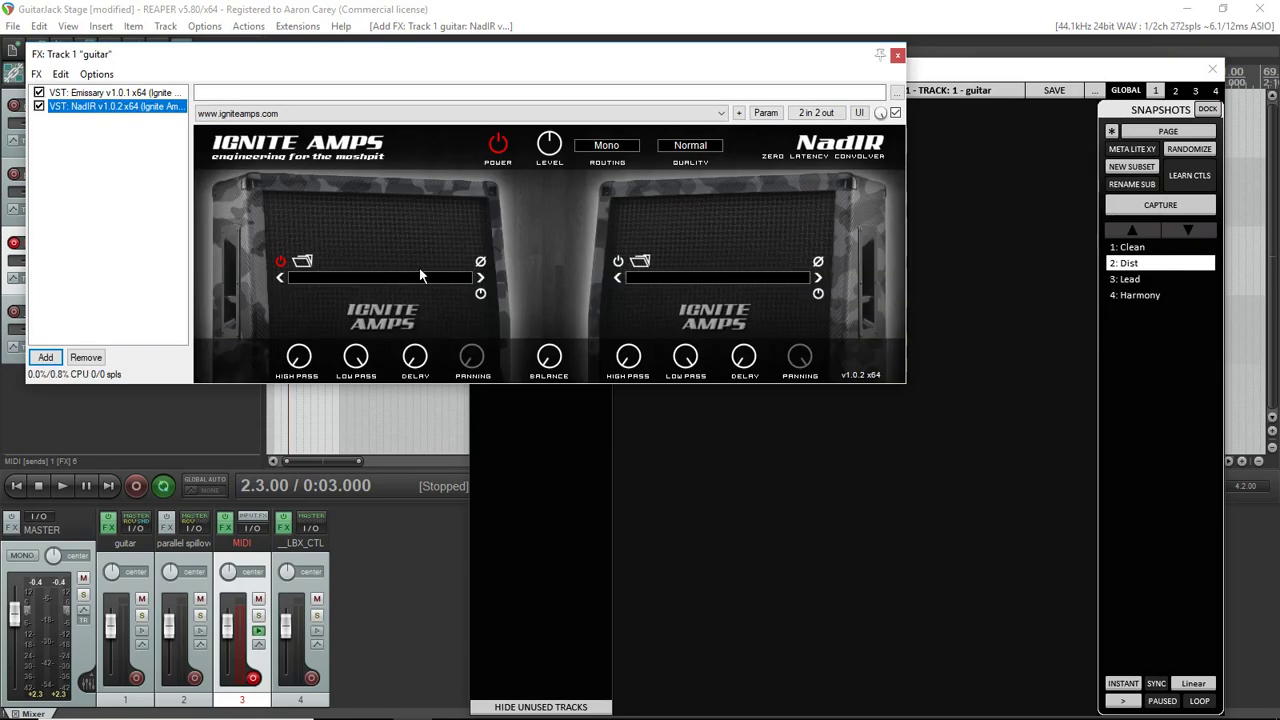
Step: Load LAR.wav from the Dropbox April 4 2018 folder into NadIR's first cabinet and audition the looped guitar
click(308, 264)
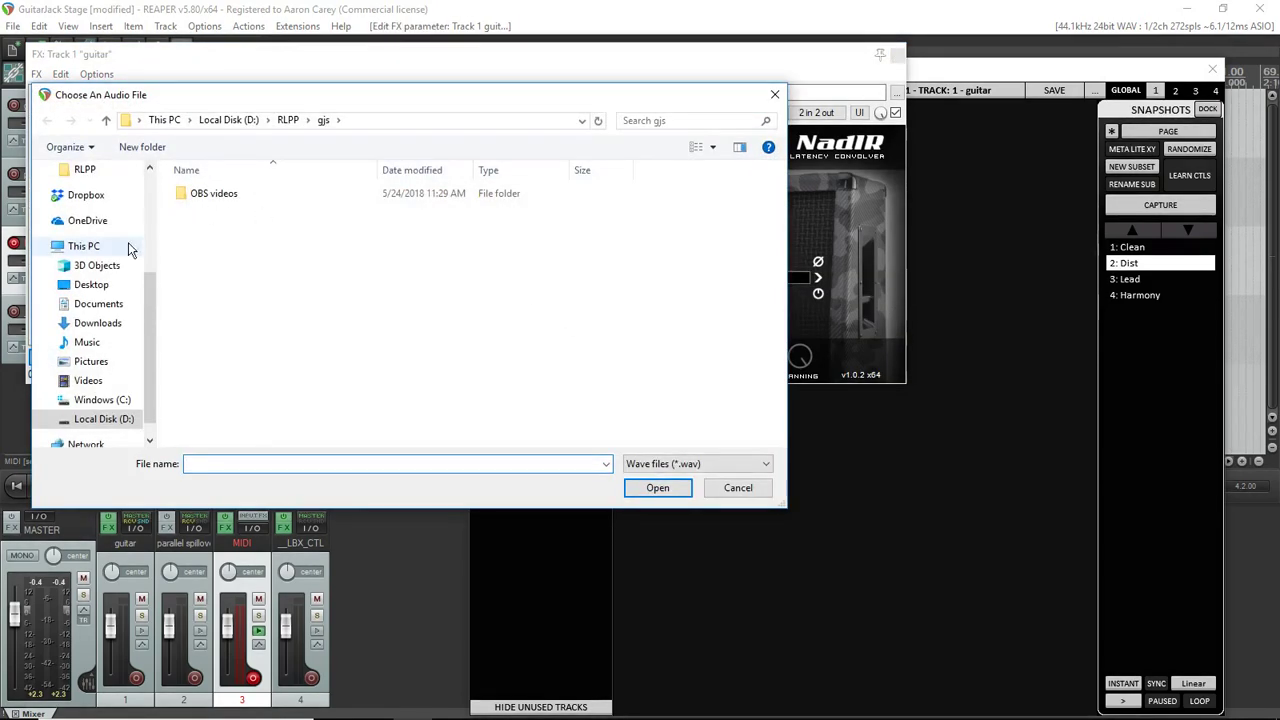
click(90, 220)
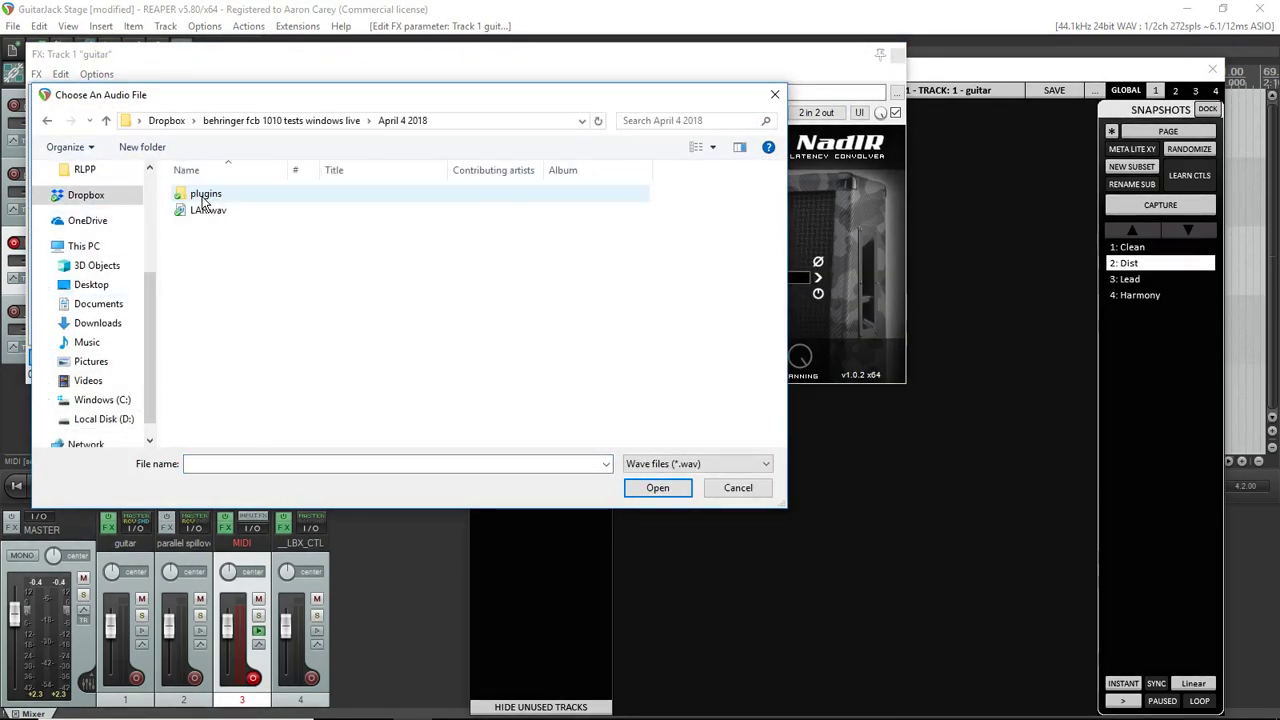
double_click(212, 210)
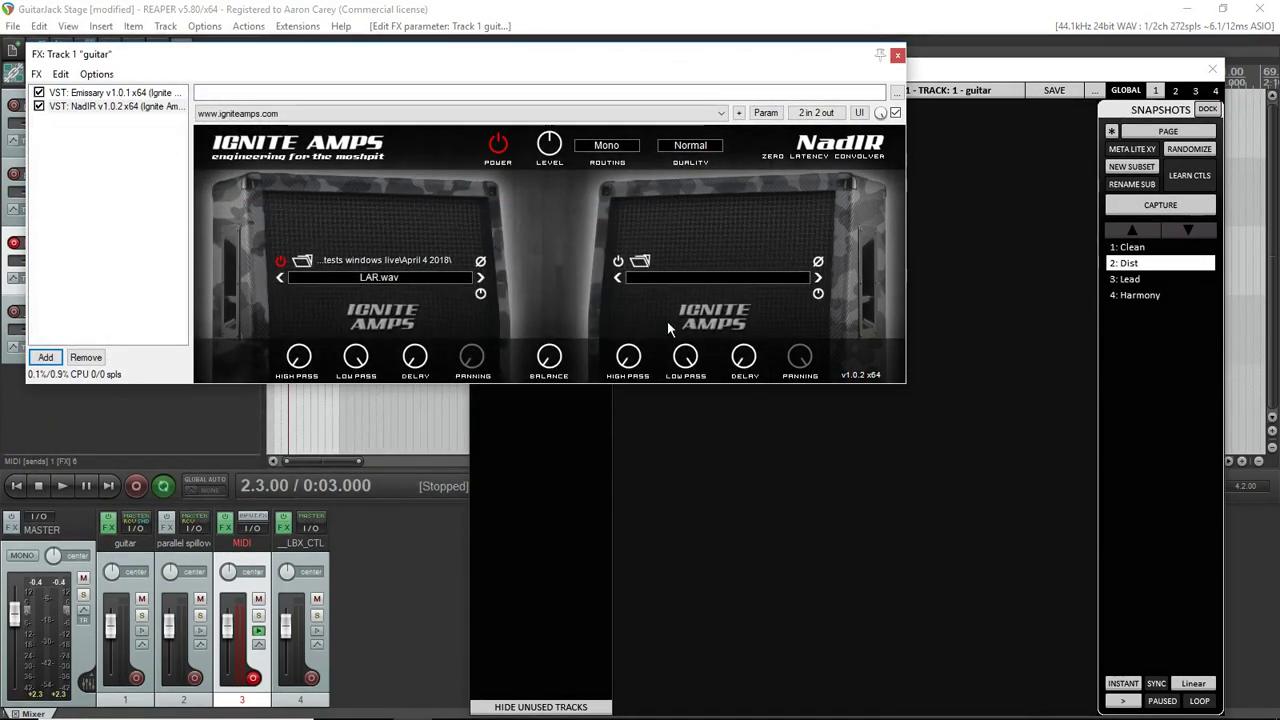
click(898, 57)
click(66, 486)
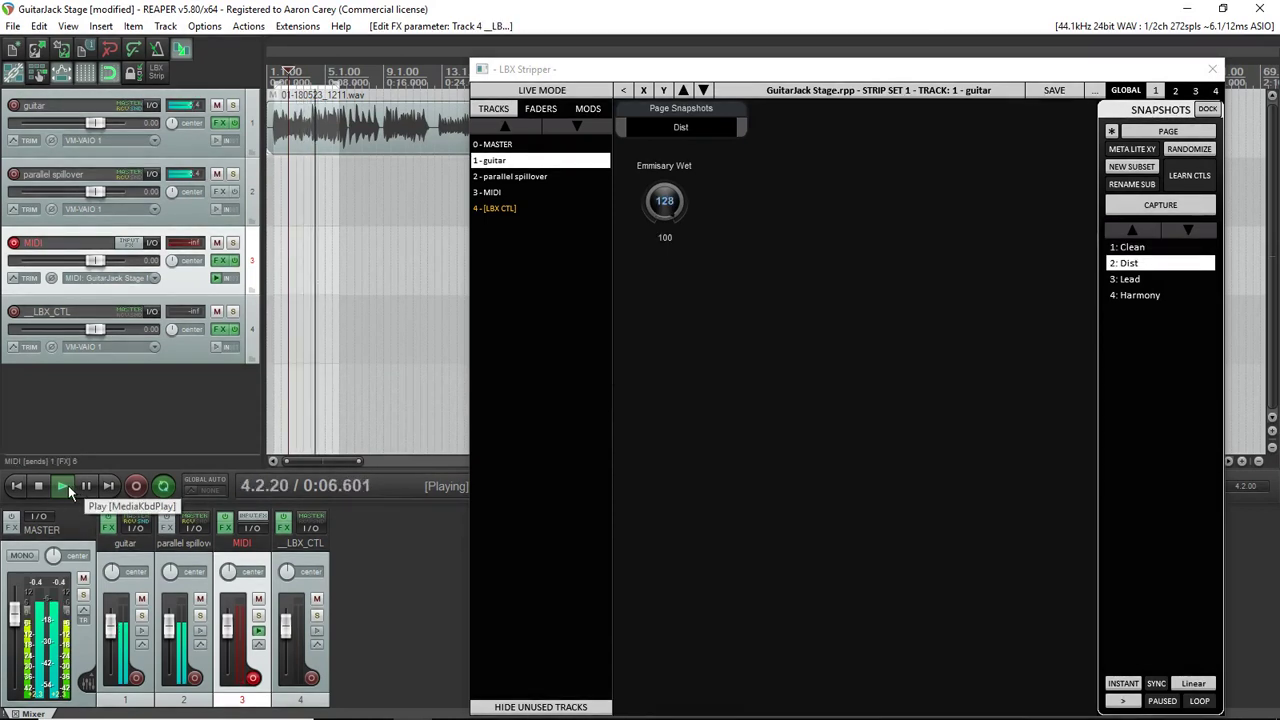
click(45, 487)
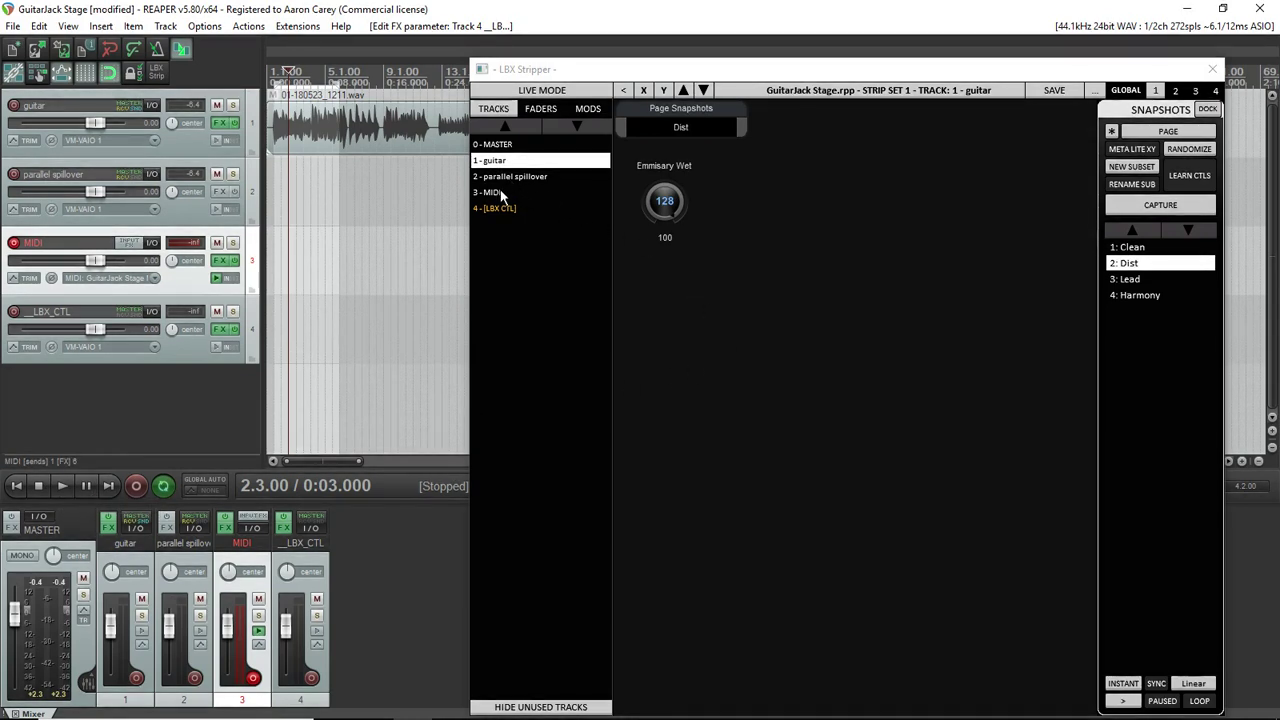
Step: Switch LBX Stripper to edit mode and place NadIR's Wet parameter as a knob beside the Emmisary Wet knob
click(552, 92)
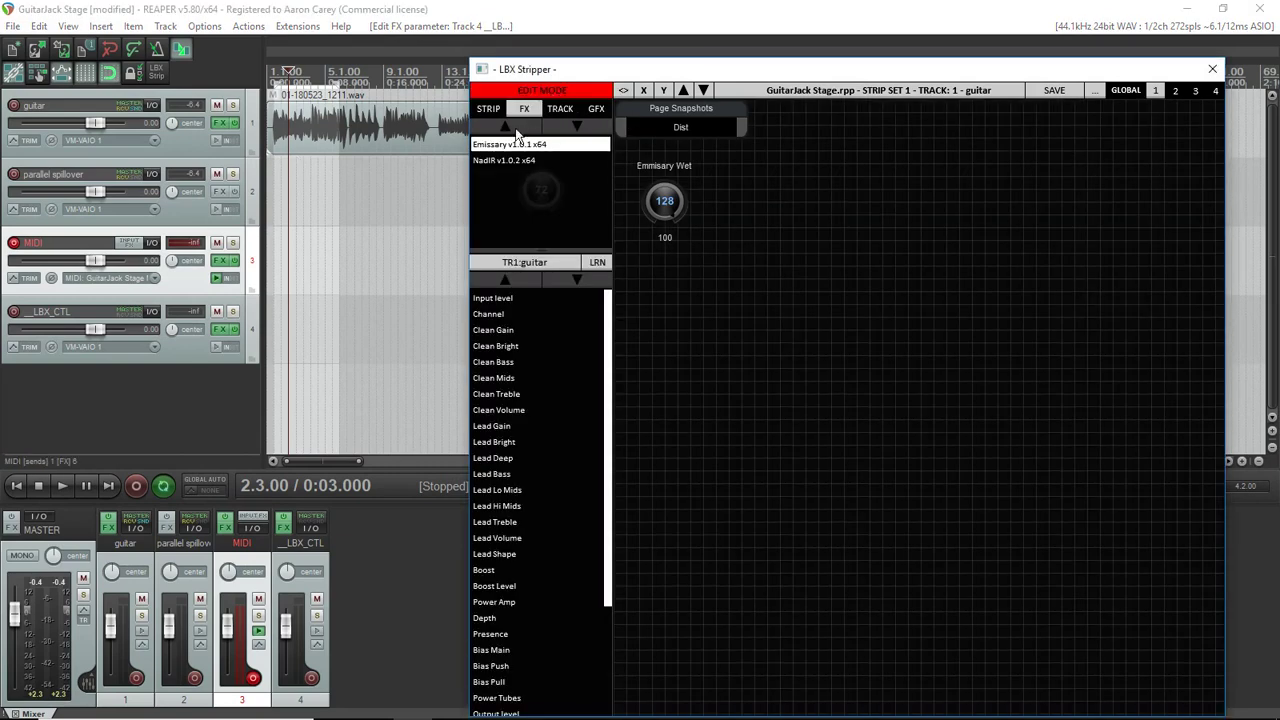
click(495, 162)
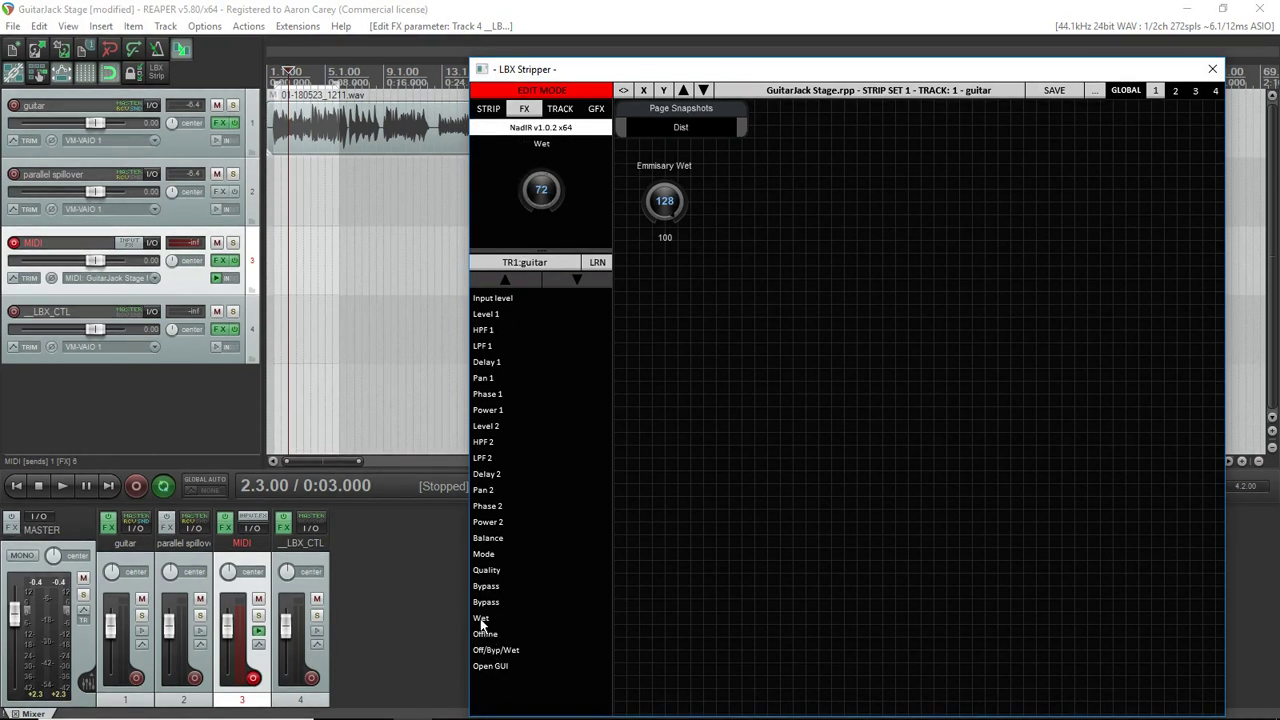
drag(481, 622, 845, 206)
Step: Rename the new NadIR Wet knob as NADIR Wet and return LBX Stripper to live mode
click(846, 204)
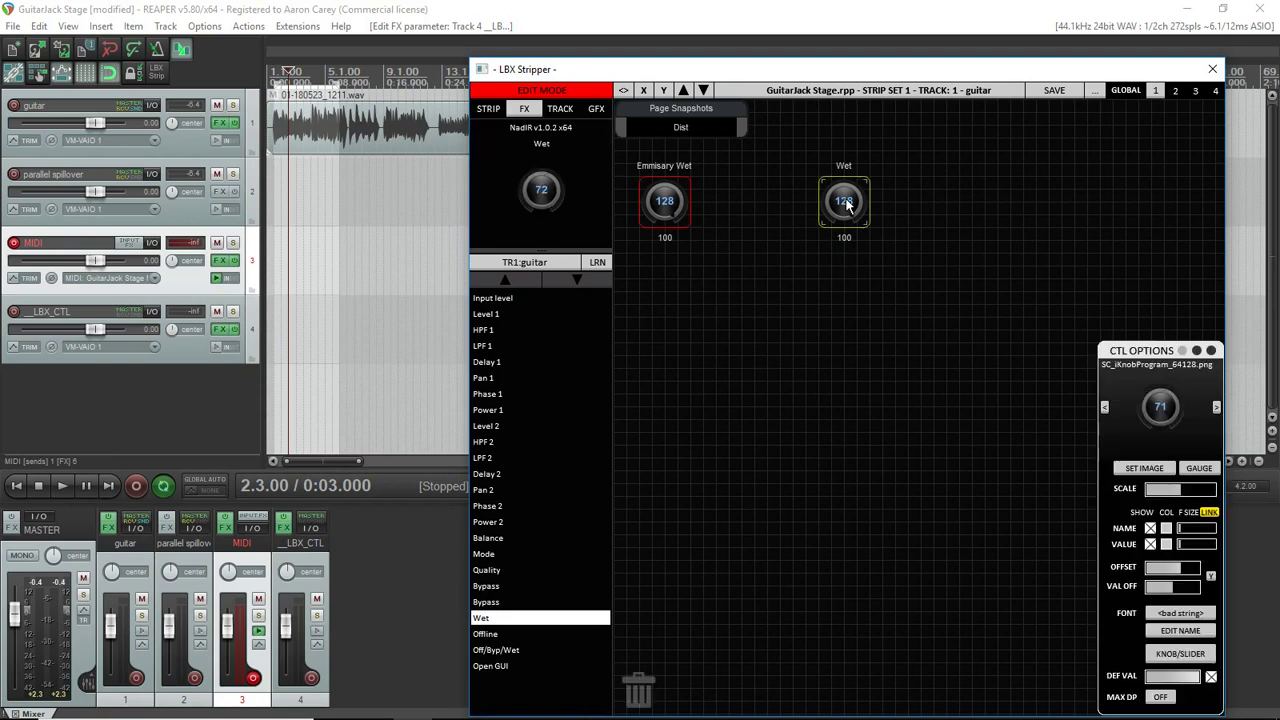
click(1180, 630)
text(NADIR Wet)
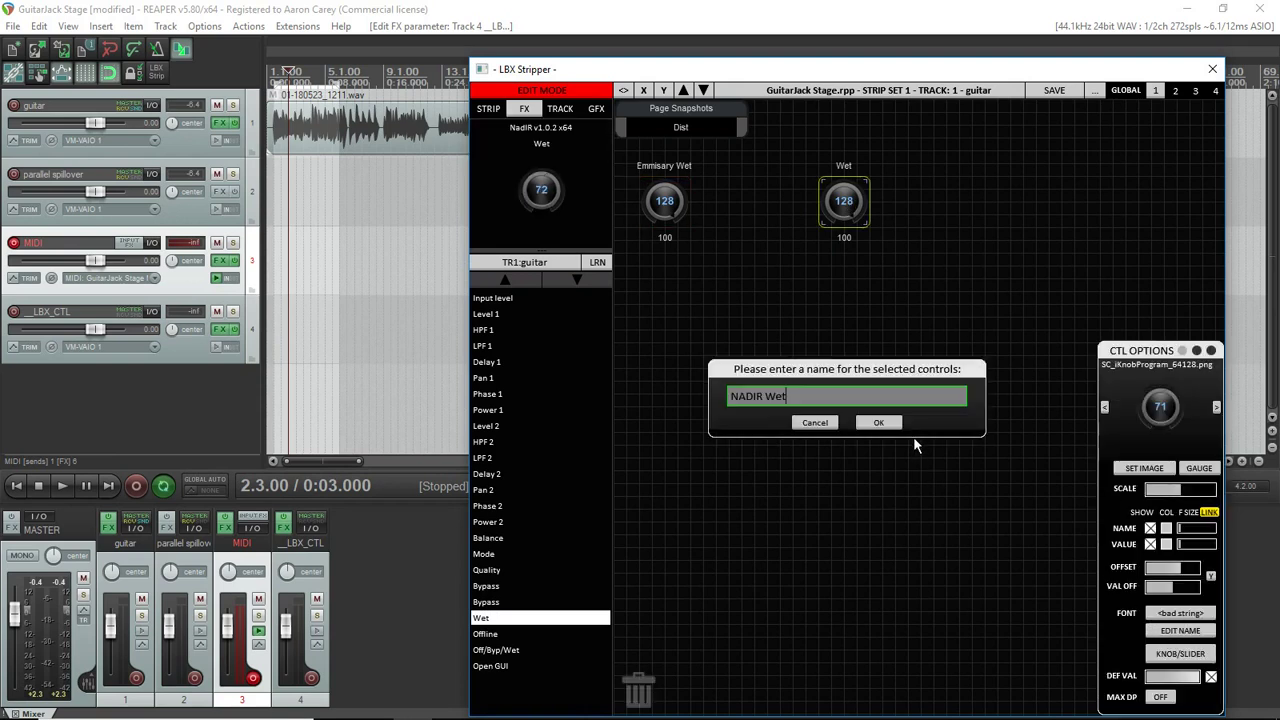
click(886, 428)
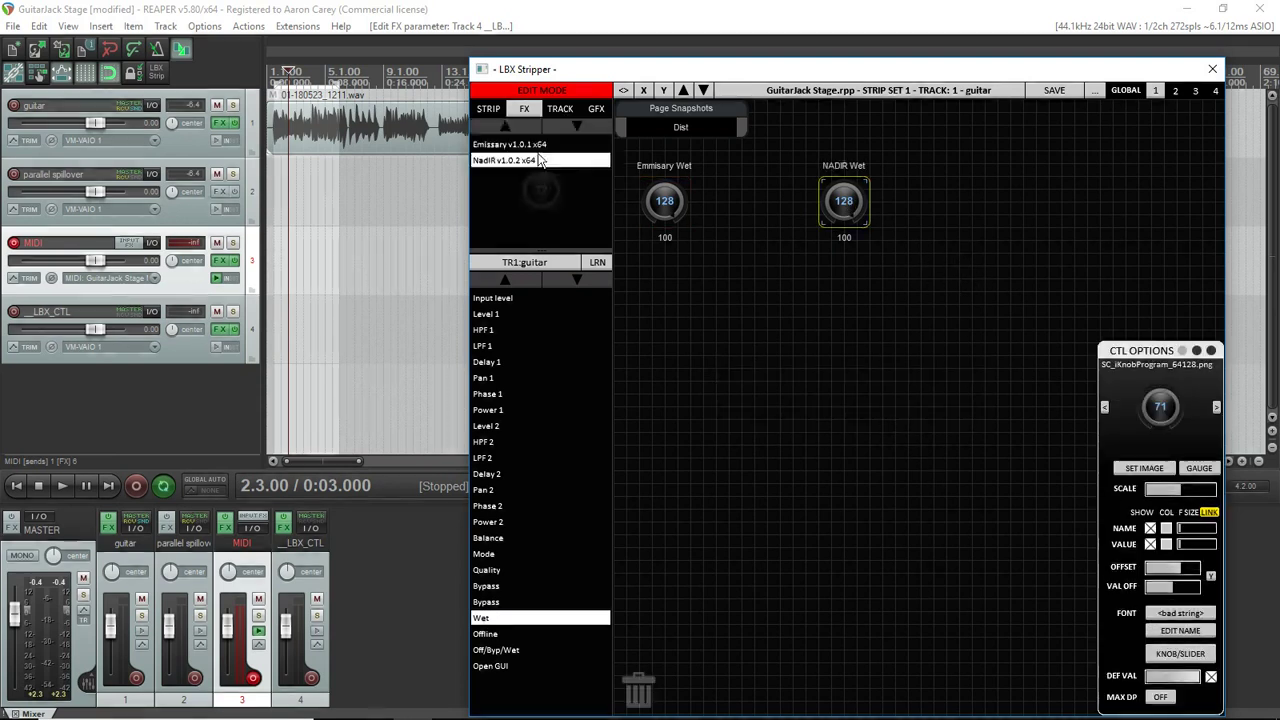
click(561, 92)
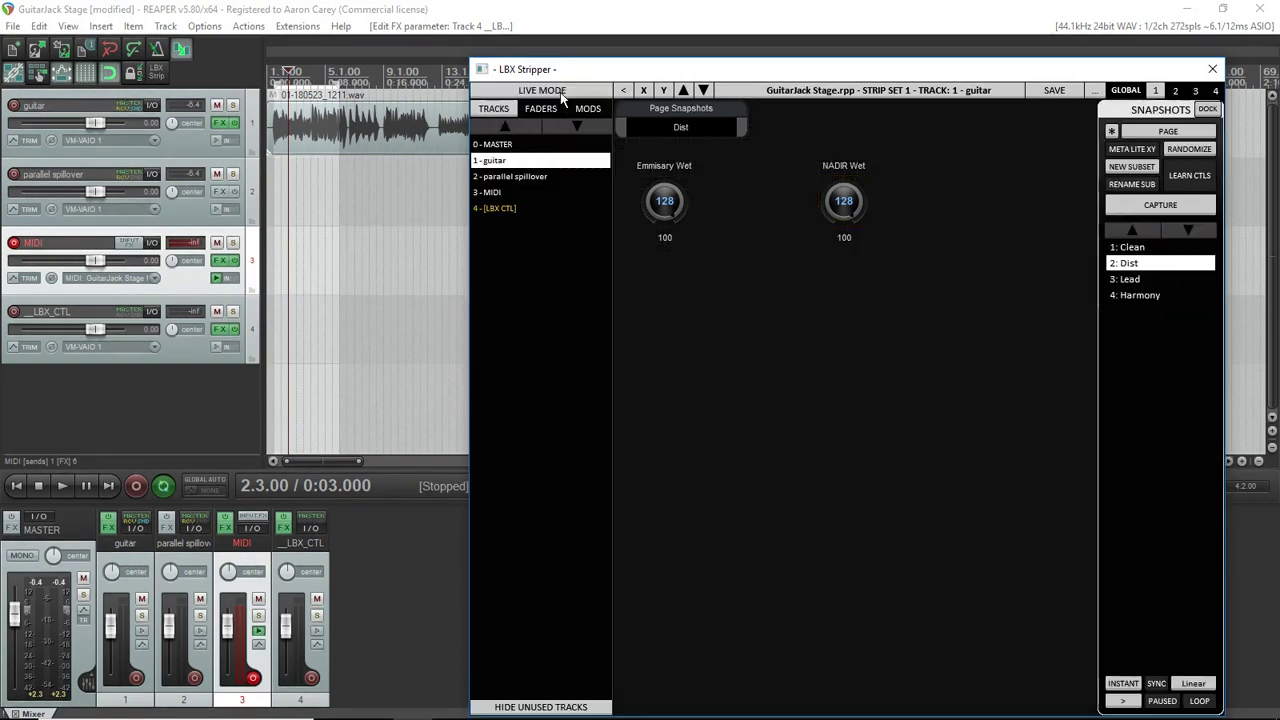
Step: Recall the Clean snapshot, turn the NADIR Wet knob down to 0 and overwrite the snapshot with this setting
click(1137, 249)
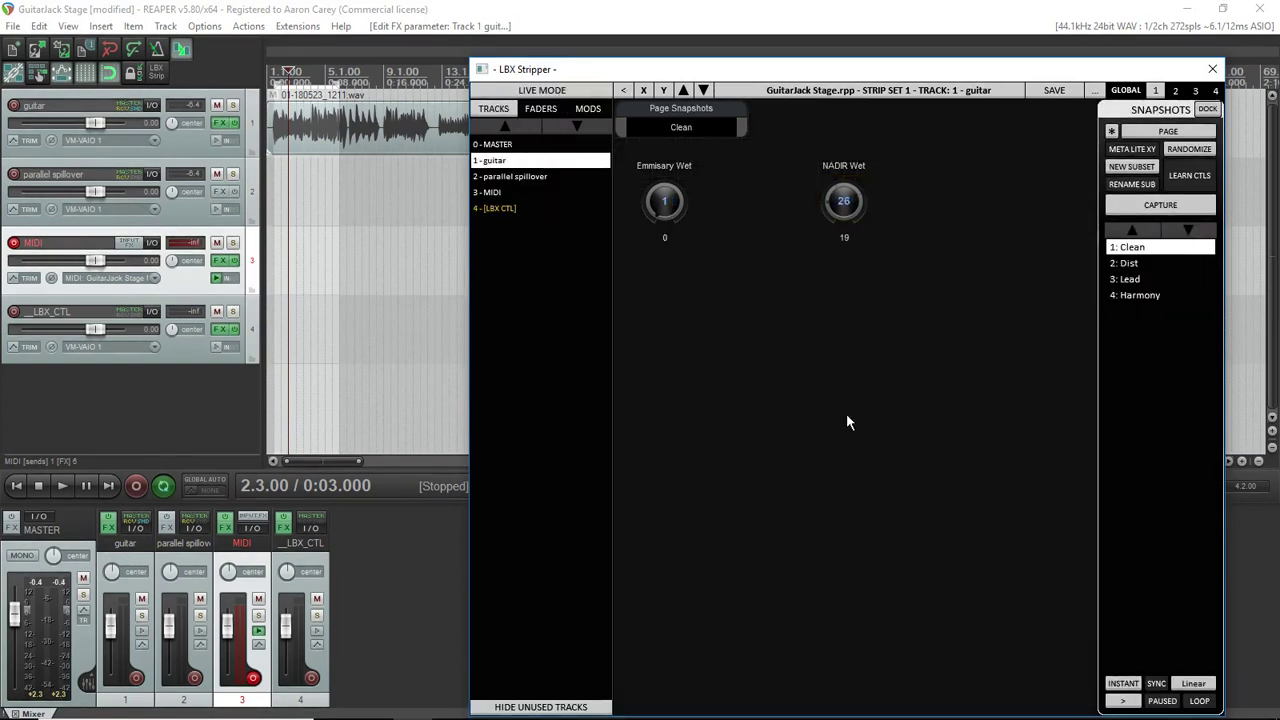
right_click(1141, 252)
click(1150, 342)
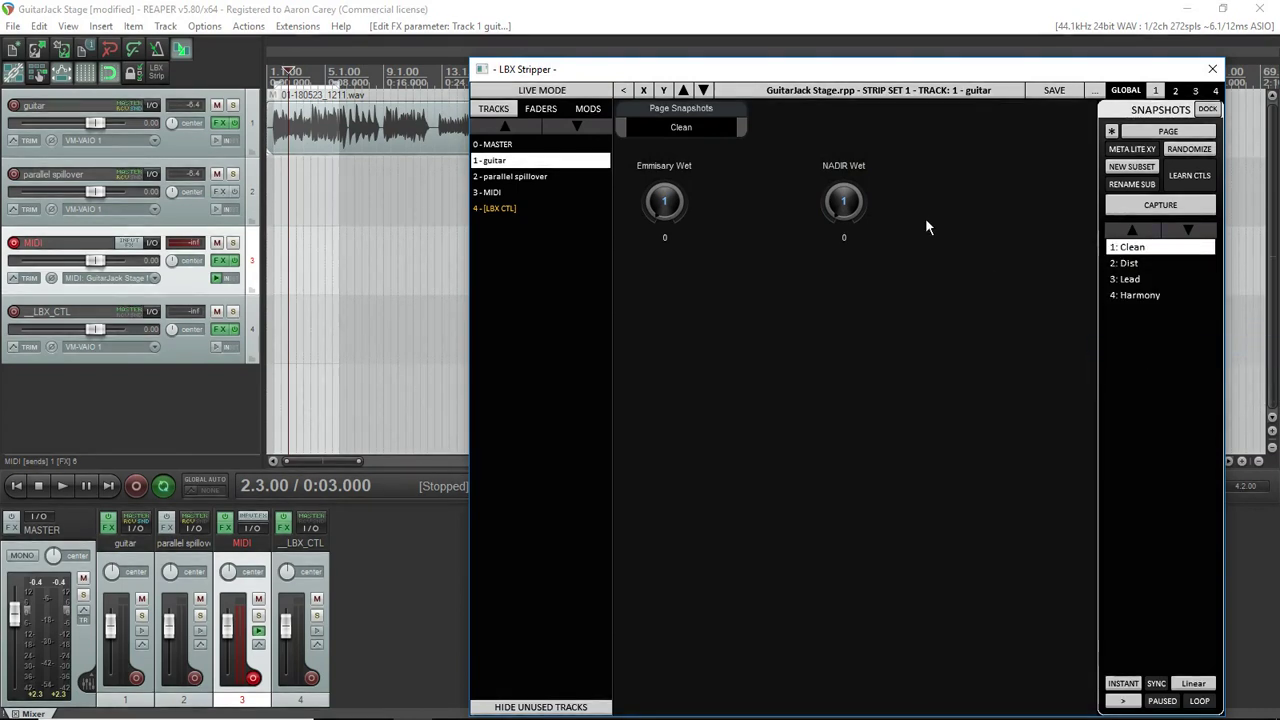
Step: Recall the Dist snapshot, turn the NADIR Wet knob up to 100 and overwrite the snapshot with this setting
click(1130, 263)
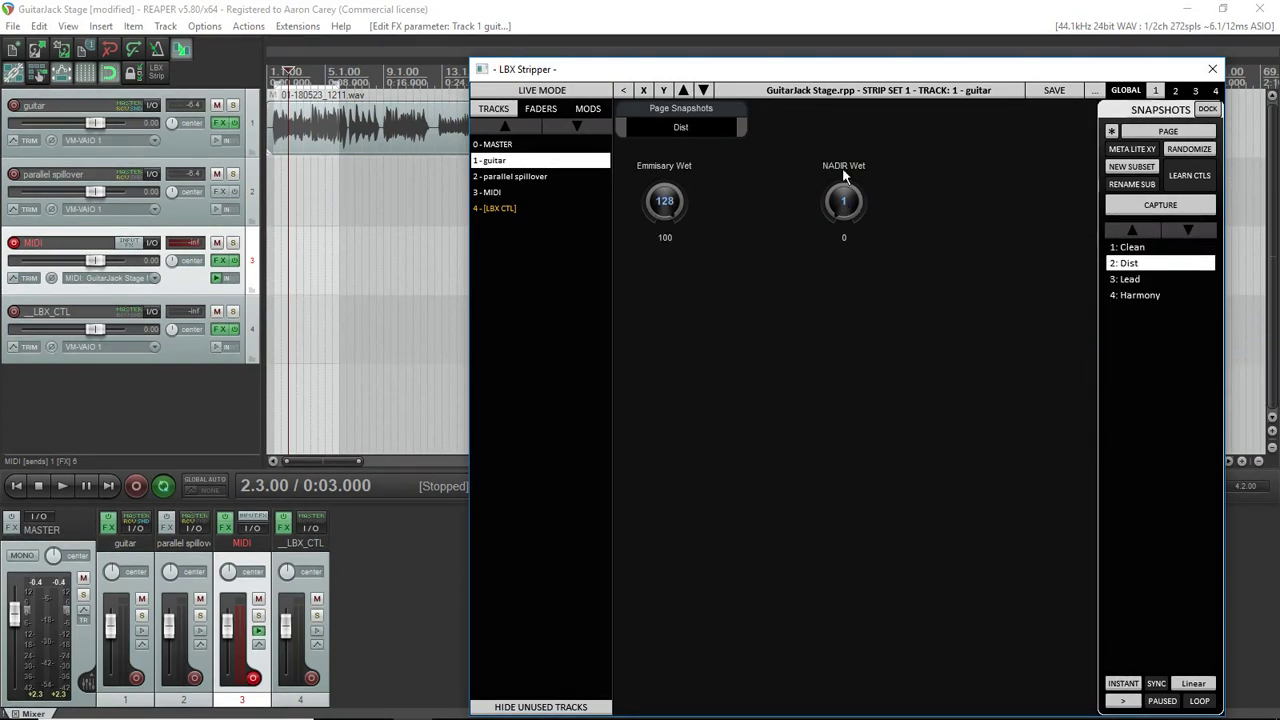
right_click(1147, 264)
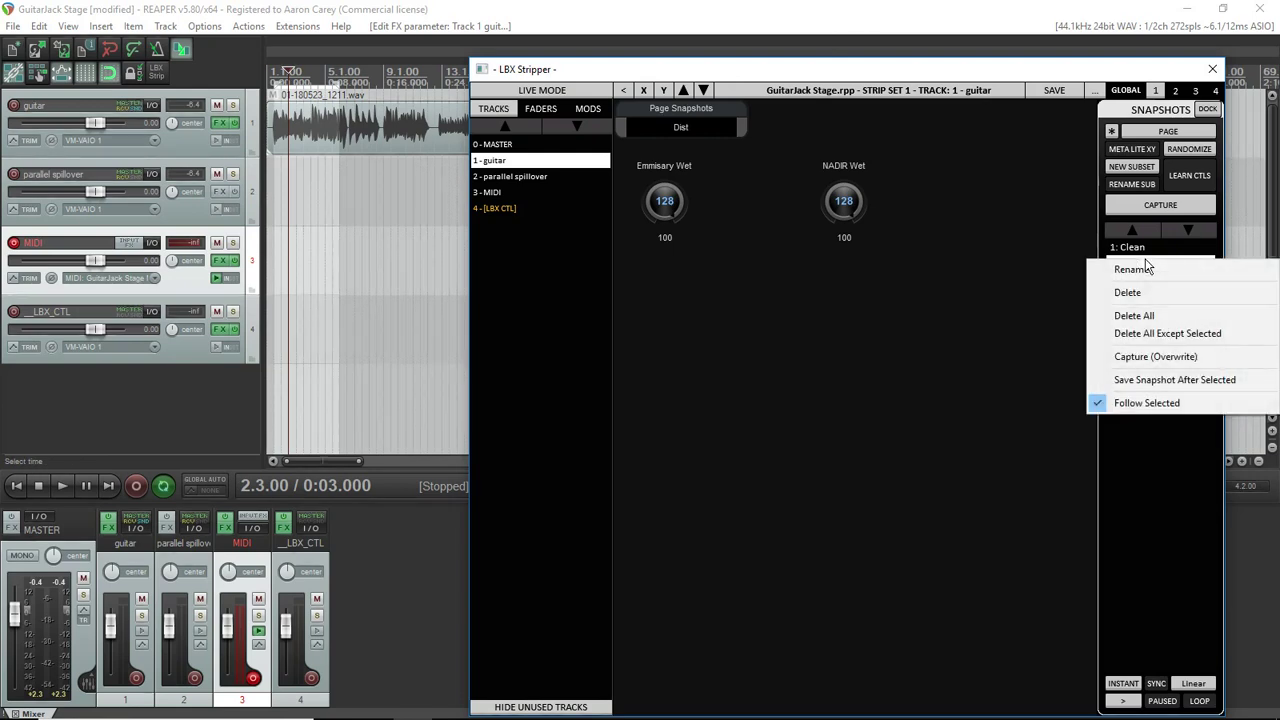
click(1137, 357)
Step: Recall the Lead and Harmony snapshots in turn and overwrite each with NADIR Wet at 100
click(1136, 280)
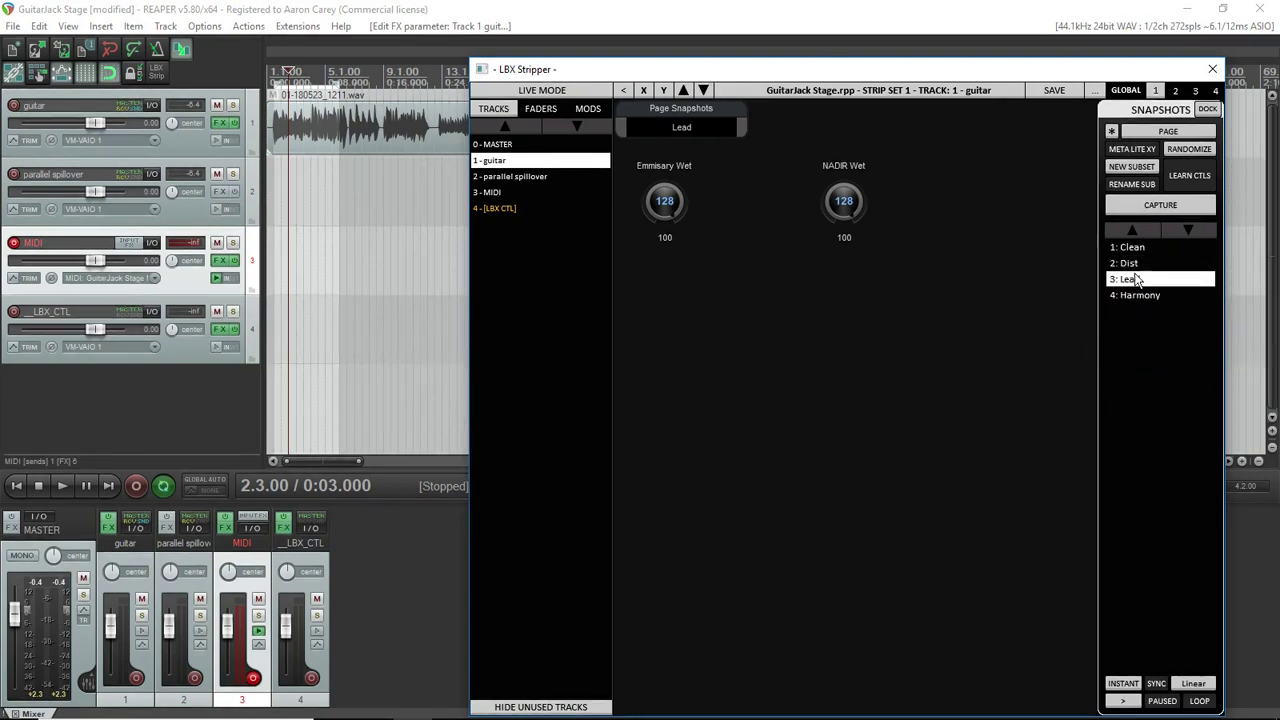
right_click(1136, 279)
click(1157, 376)
click(1137, 295)
right_click(1137, 296)
click(1173, 393)
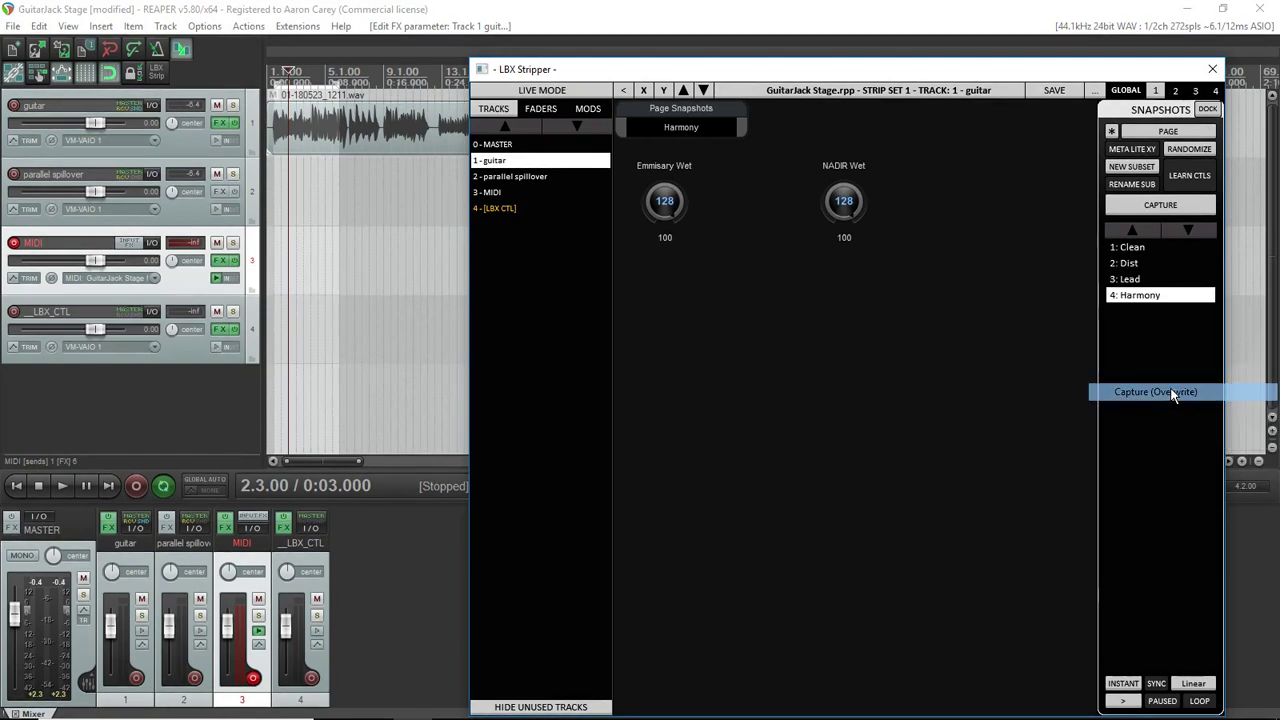
Step: Audition the looped guitar with the Harmony snapshot active, stop playback and save the LBX Stripper data
click(71, 484)
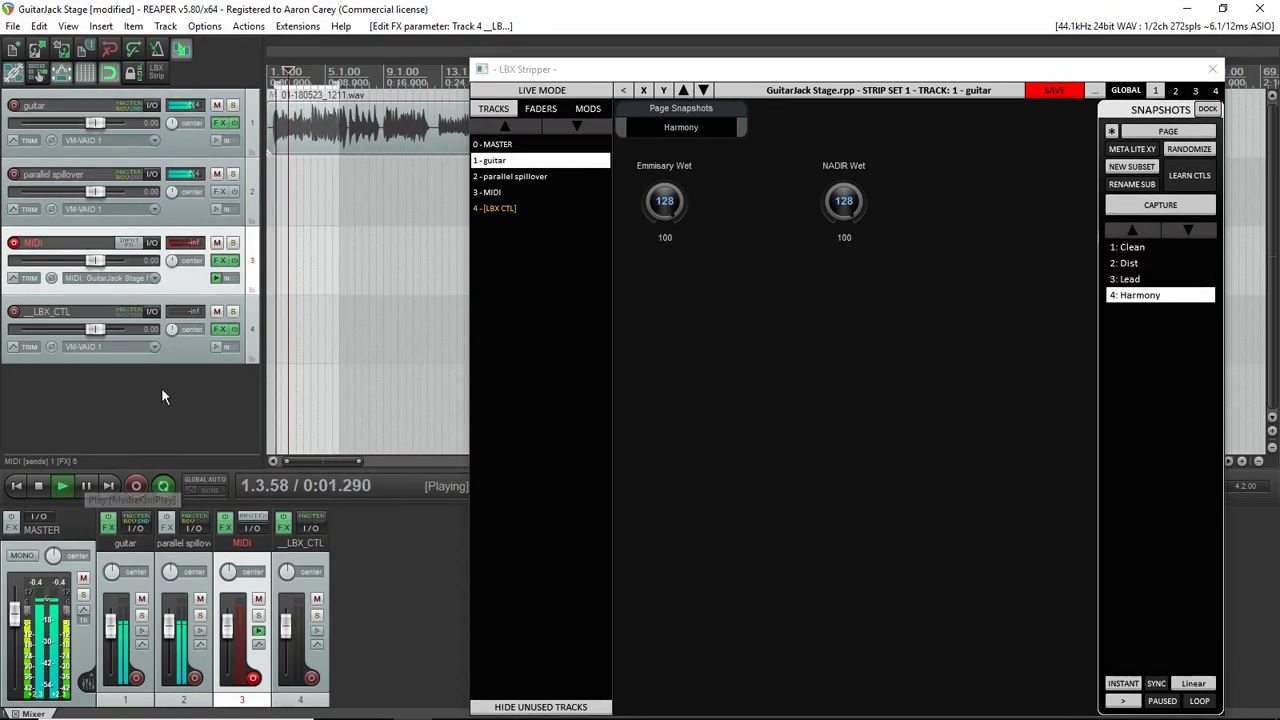
click(45, 489)
click(1061, 90)
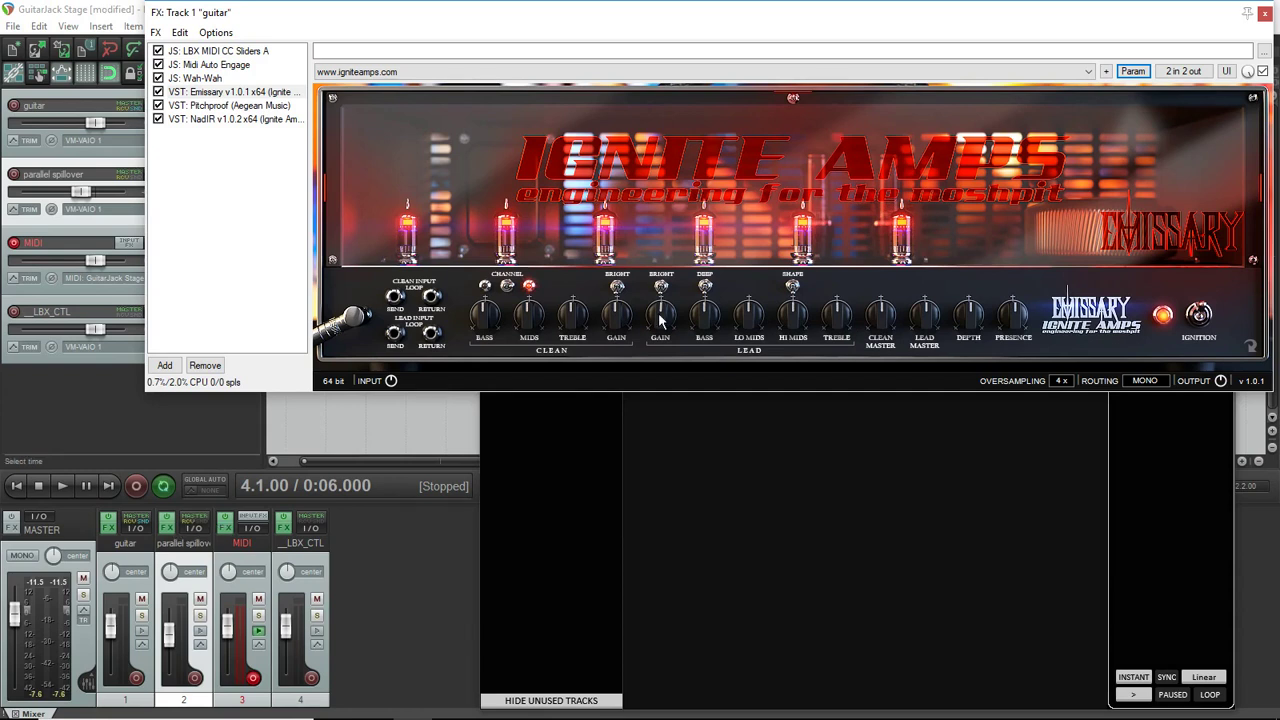
Step: Touch Emissary's Lead Gain knob and assign it through MIDI learn to MIDI channel 1 CC 16 in Absolute mode
drag(659, 320, 660, 300)
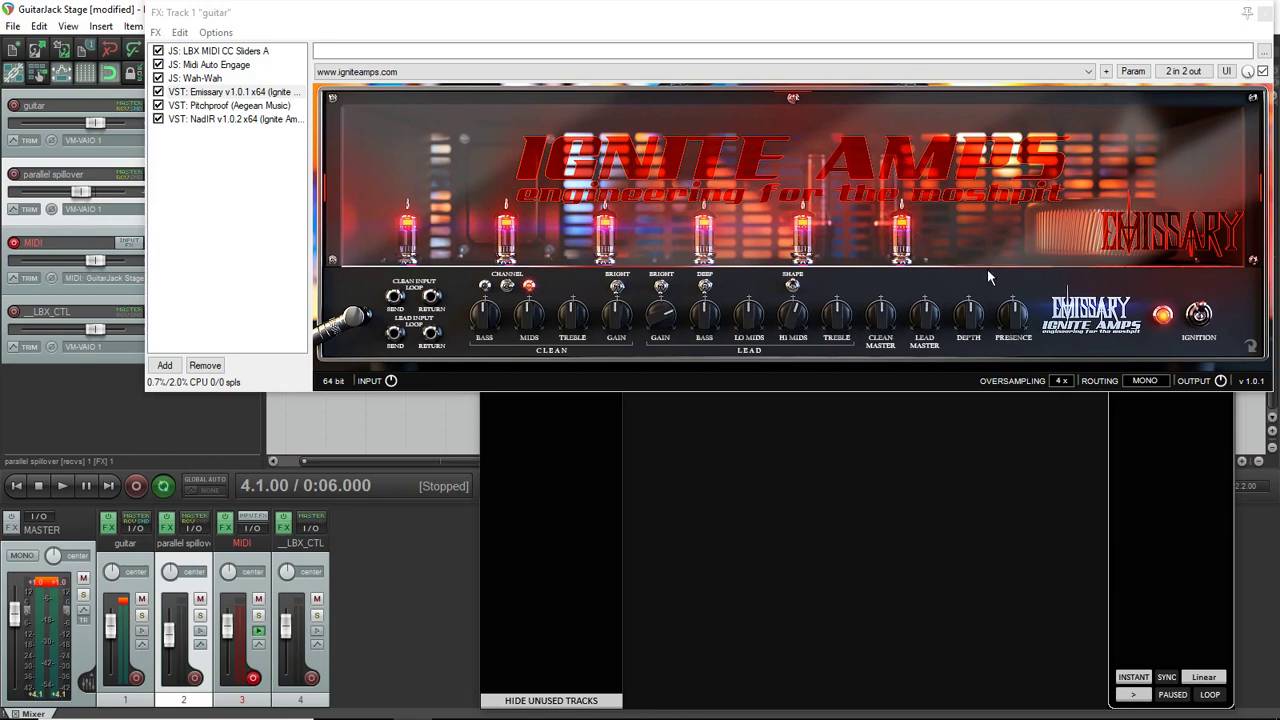
click(665, 321)
click(1133, 71)
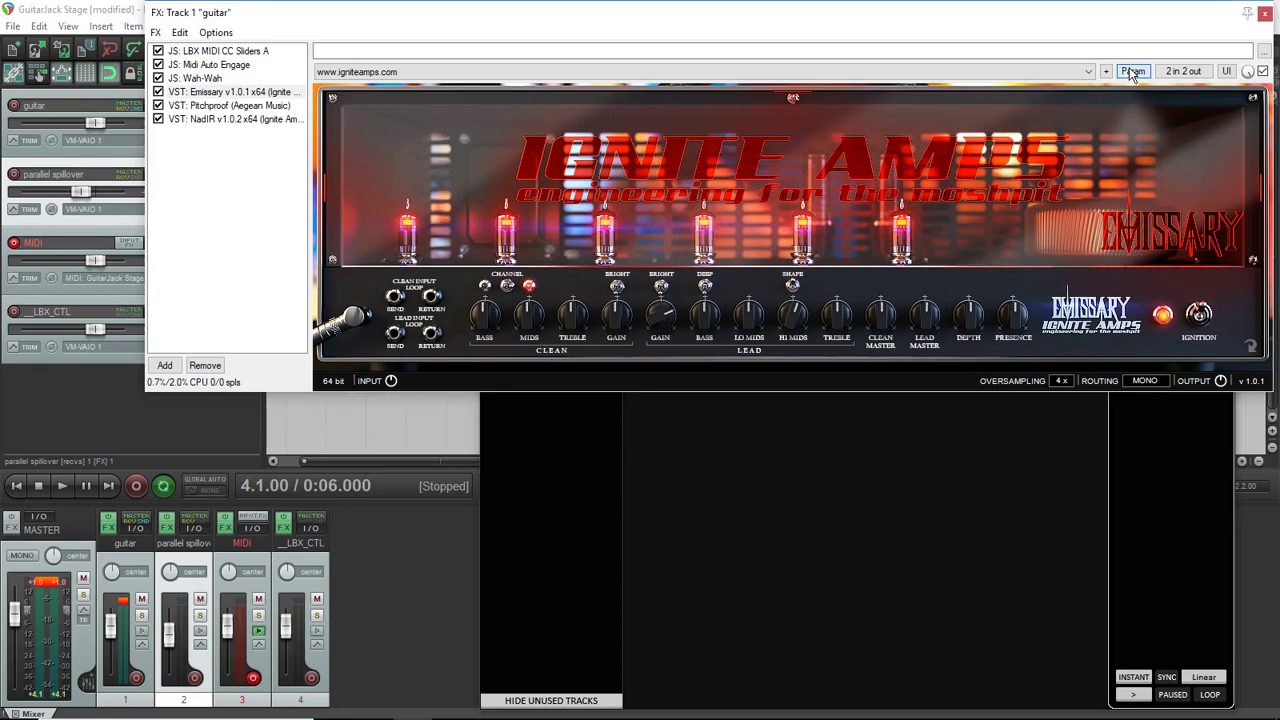
click(1111, 178)
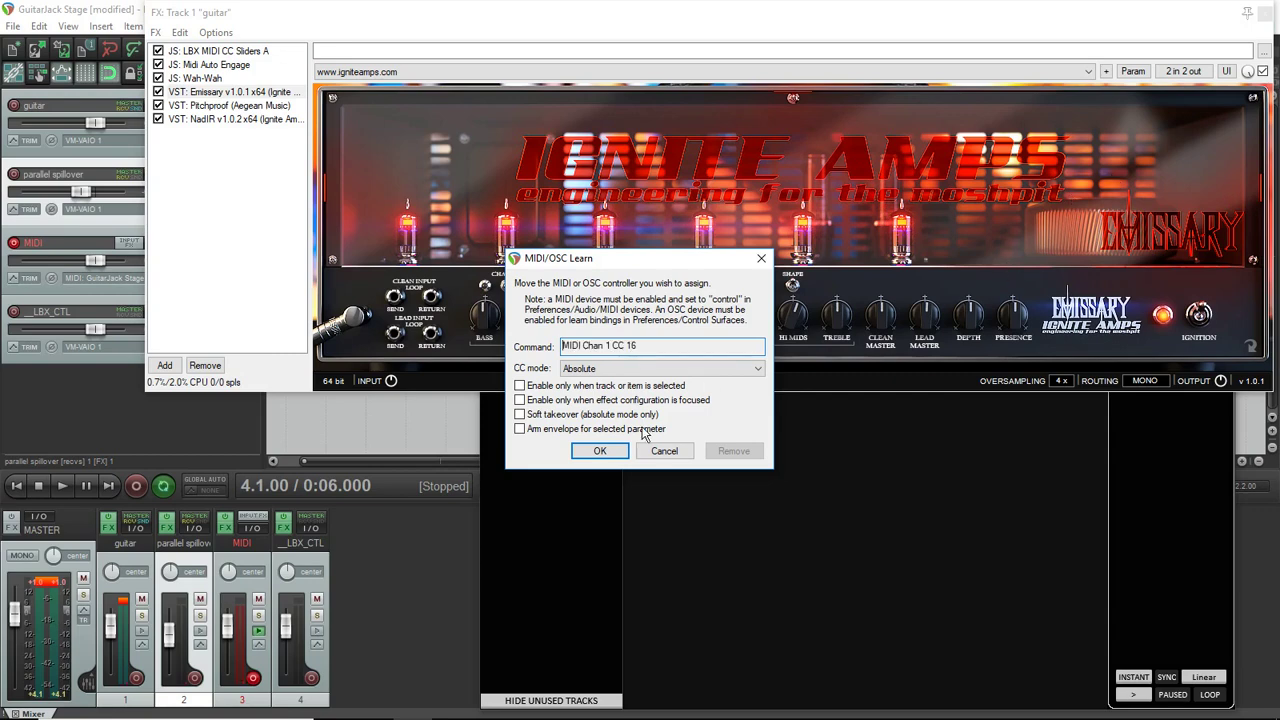
click(612, 451)
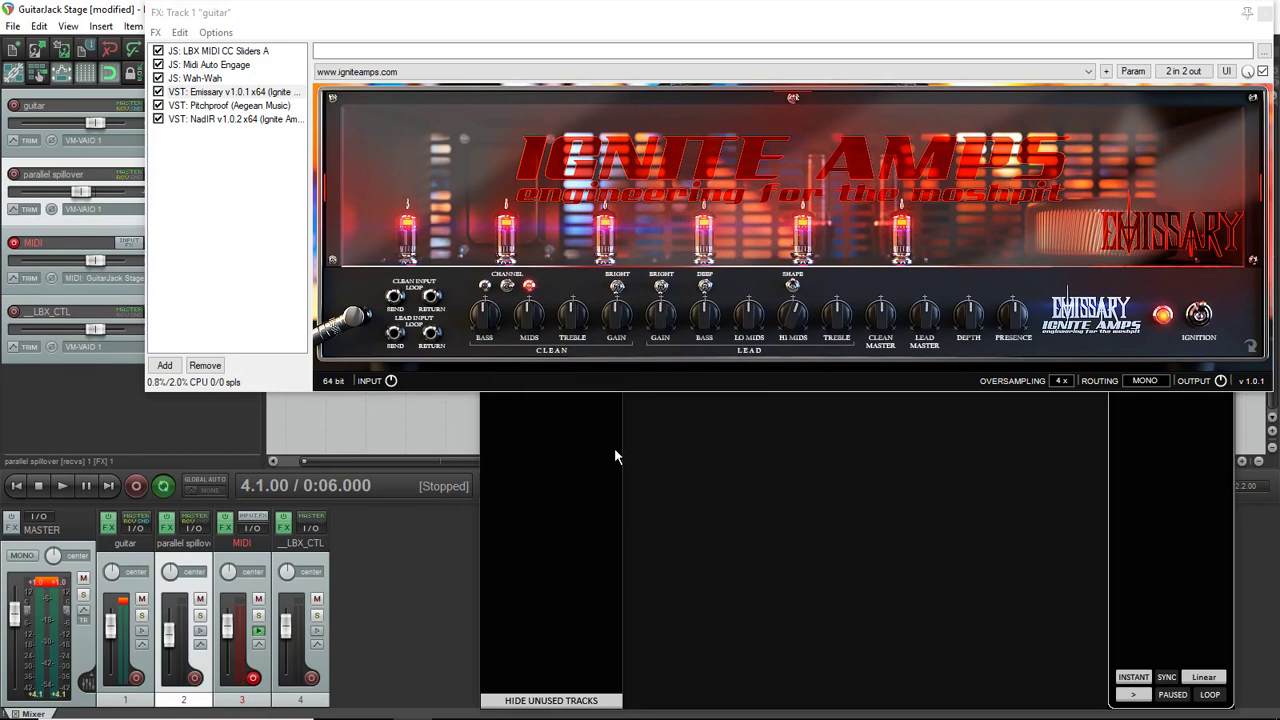
Step: Assign Emissary's Lead Bass parameter through MIDI learn to MIDI channel 1 CC 17 in Absolute mode
click(712, 325)
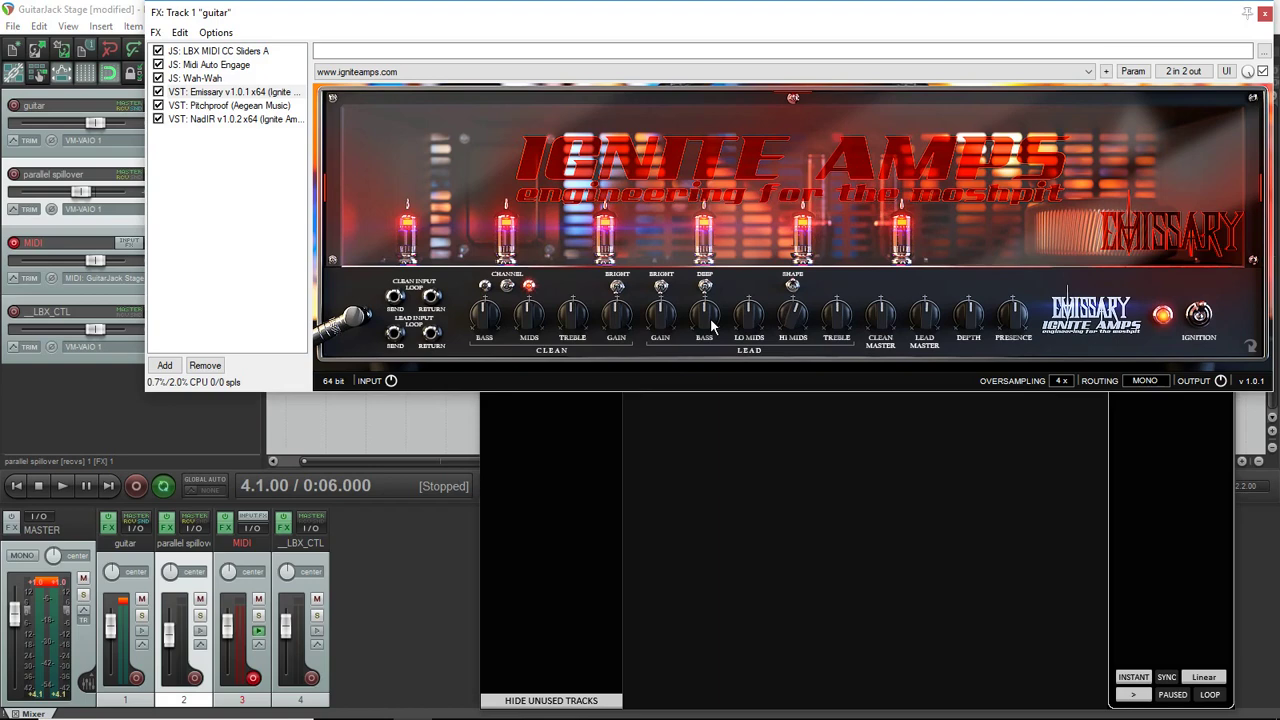
click(1133, 72)
mouse_move(1146, 219)
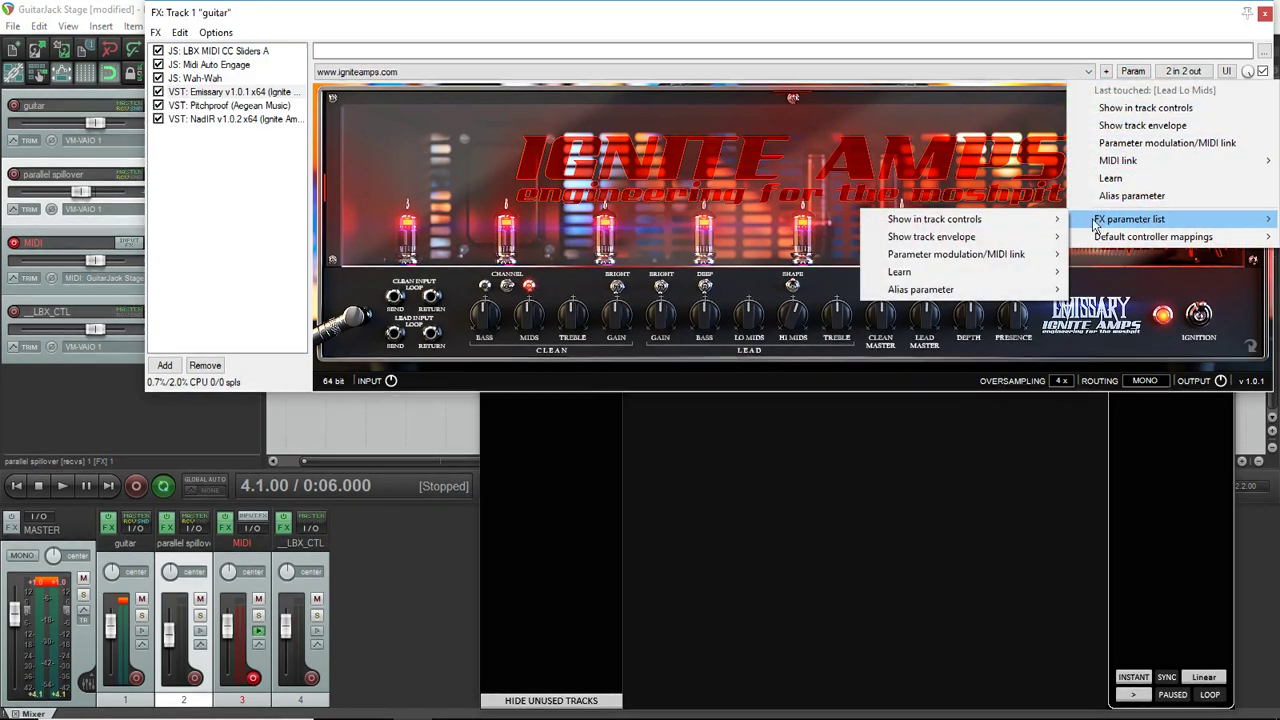
mouse_move(963, 270)
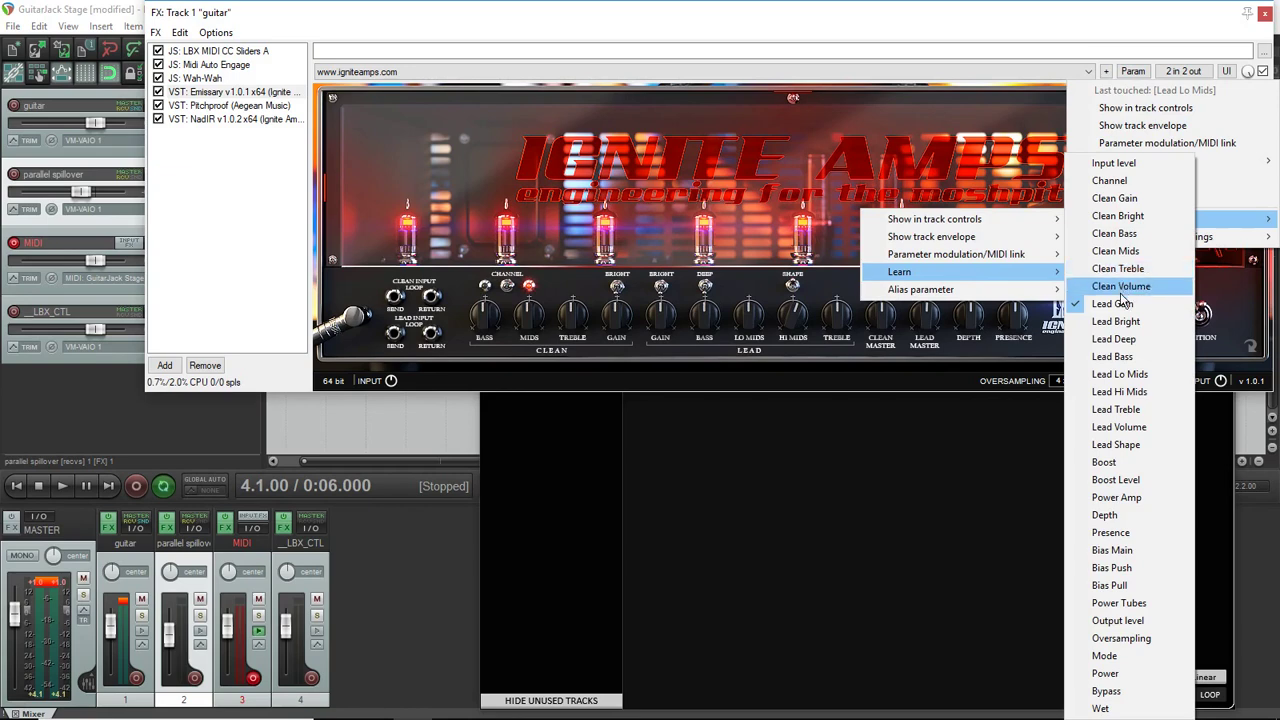
click(1110, 357)
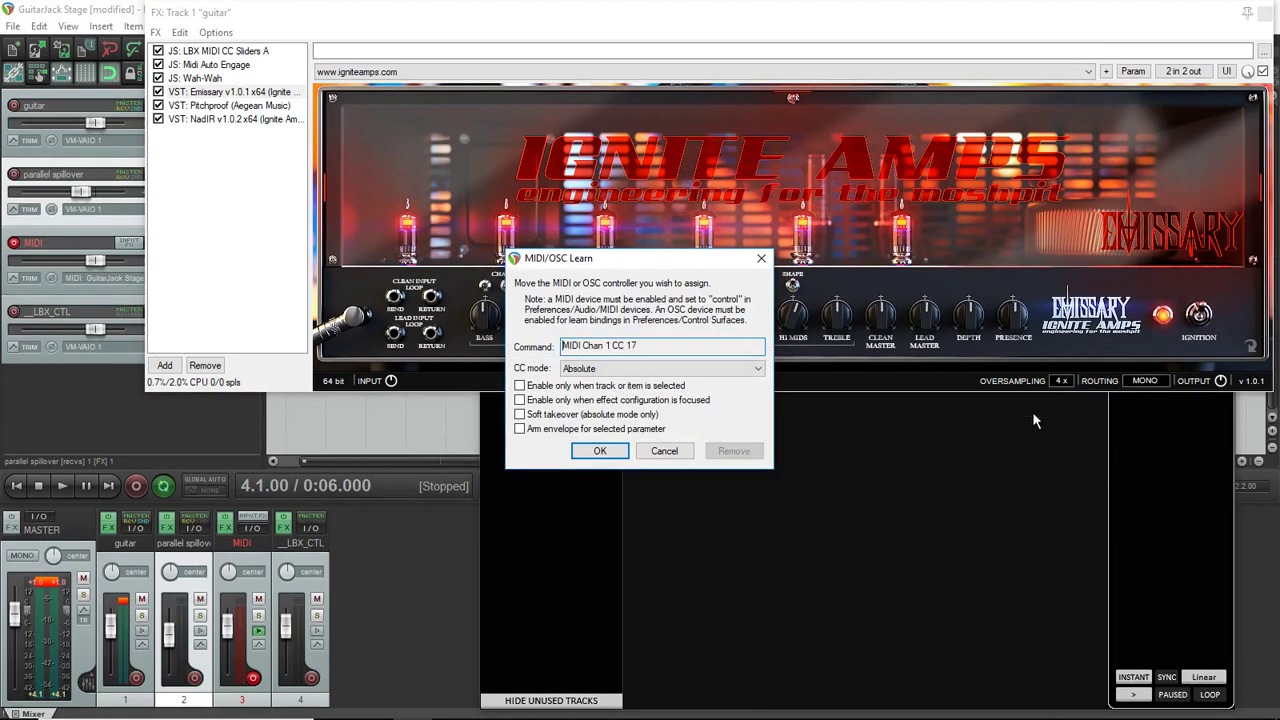
click(624, 452)
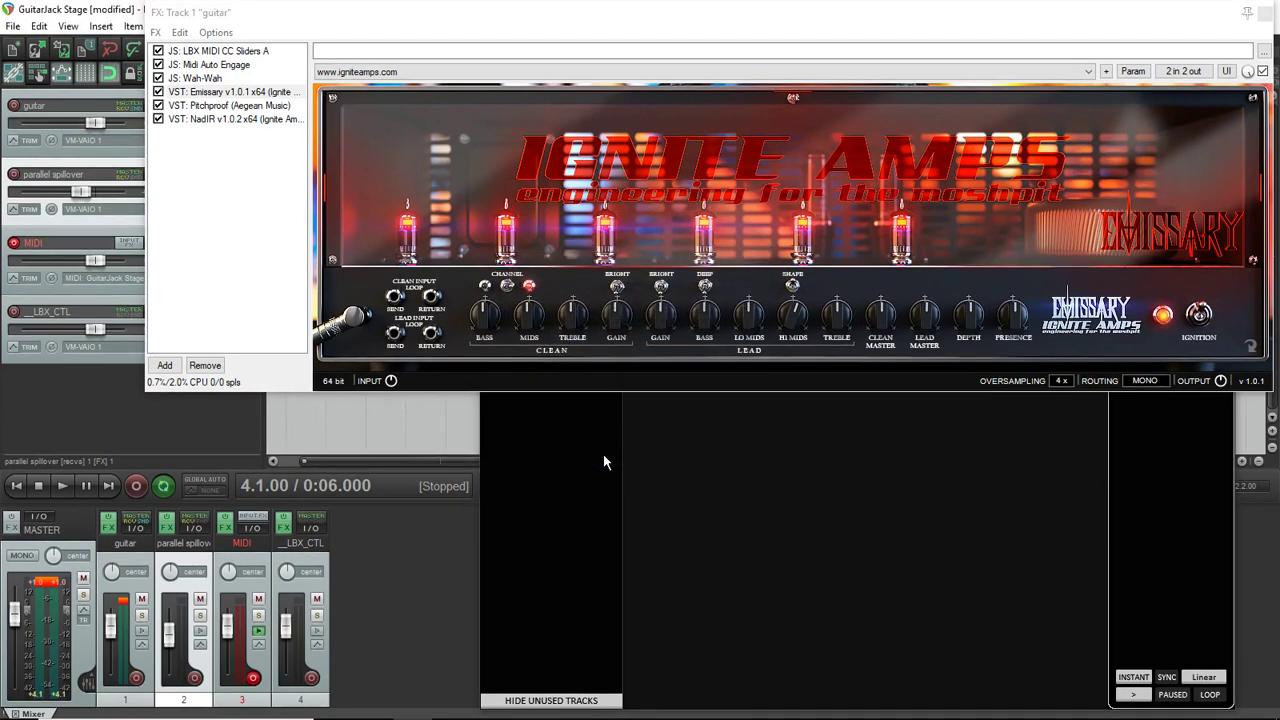
Step: Assign Emissary's Lead Lo Mids parameter through MIDI learn to MIDI channel 1 CC 18 in Absolute mode
click(1133, 71)
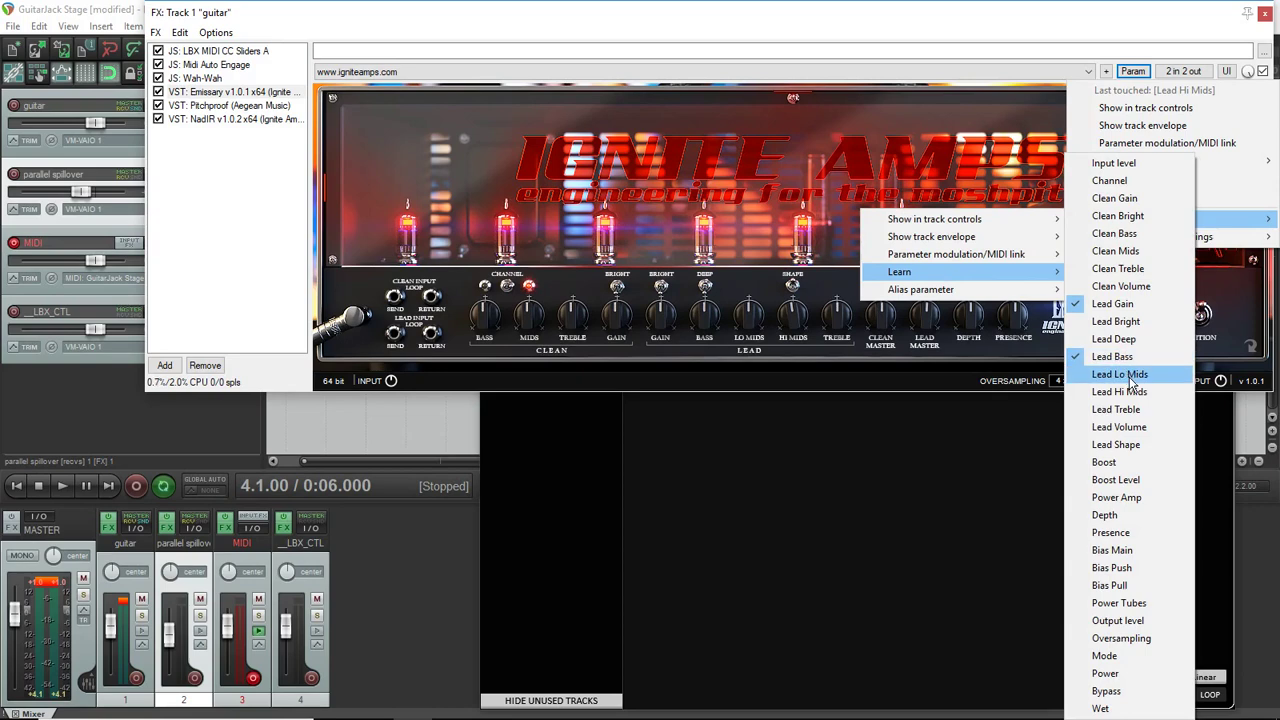
click(1125, 375)
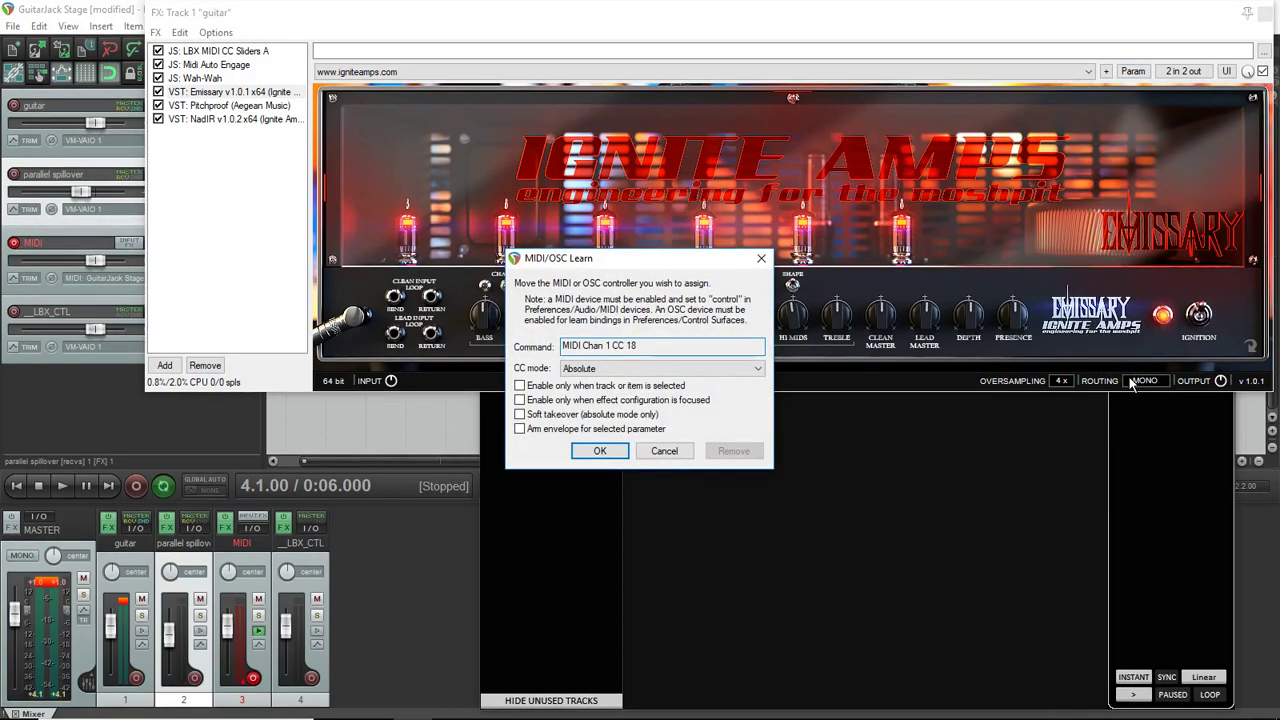
click(600, 451)
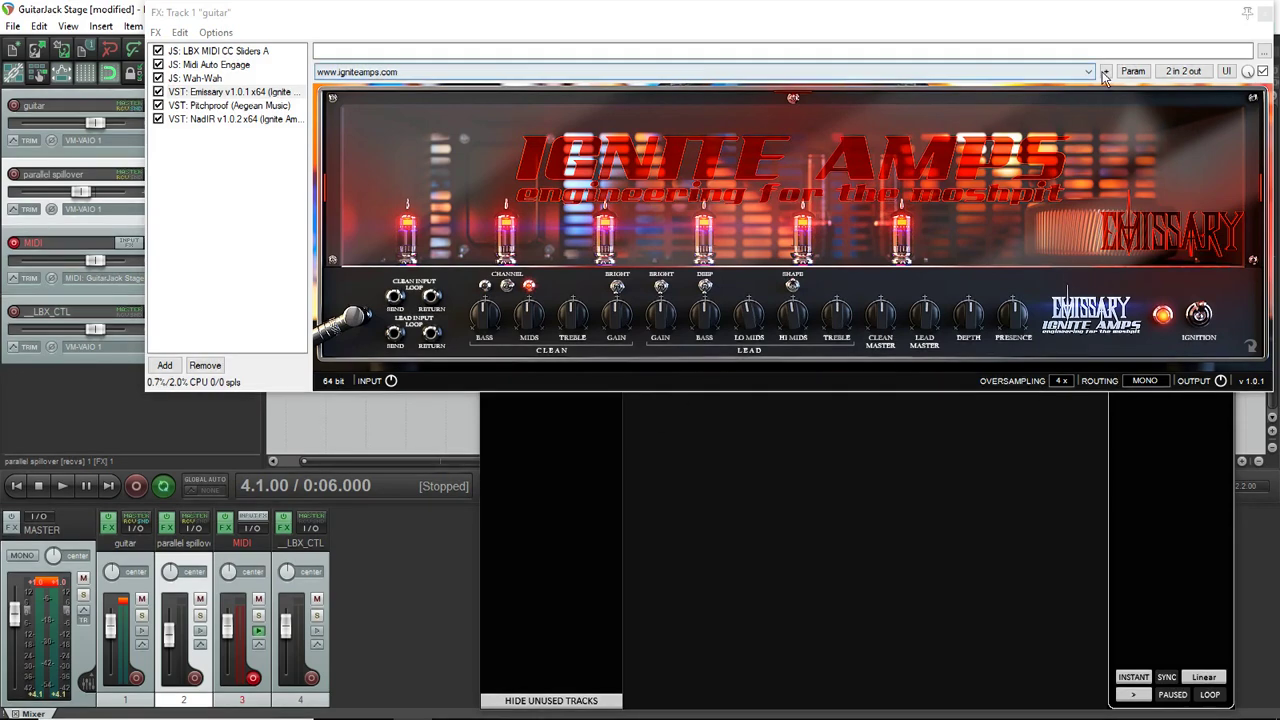
Step: Assign Emissary's Lead Treble parameter through MIDI learn to MIDI channel 1 CC 19 in Absolute mode
click(1133, 72)
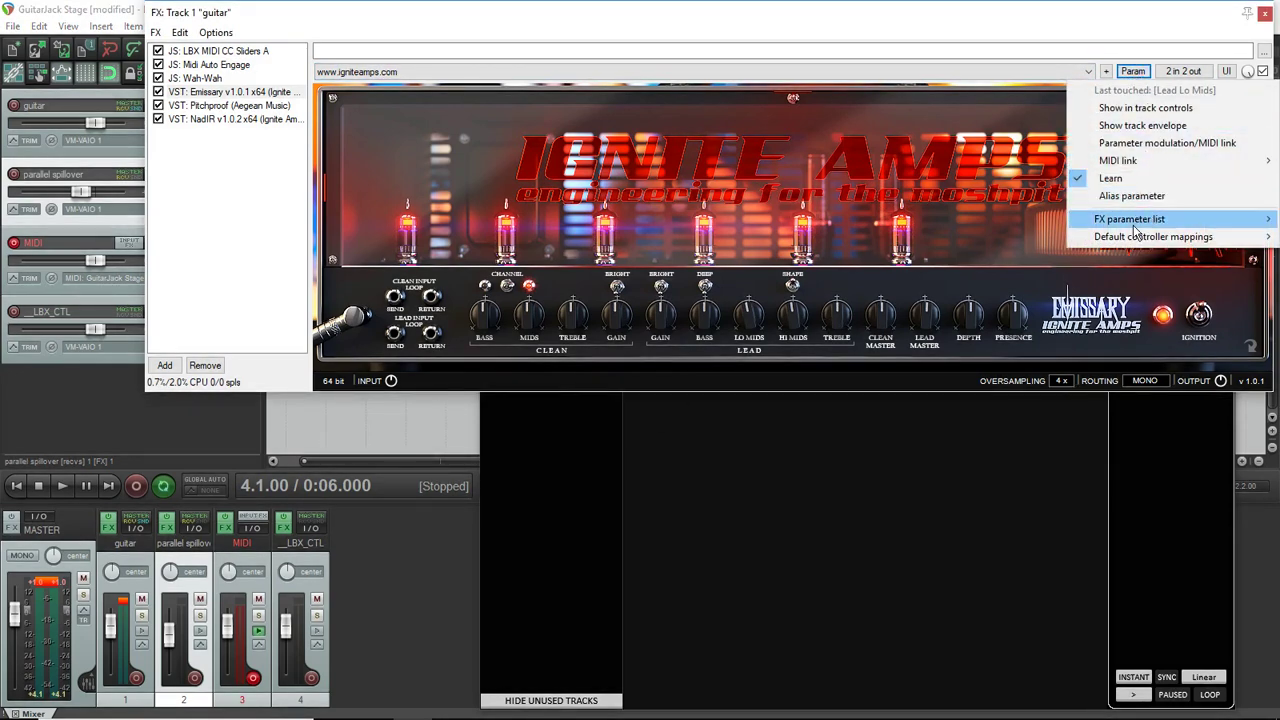
mouse_move(1102, 226)
mouse_move(975, 274)
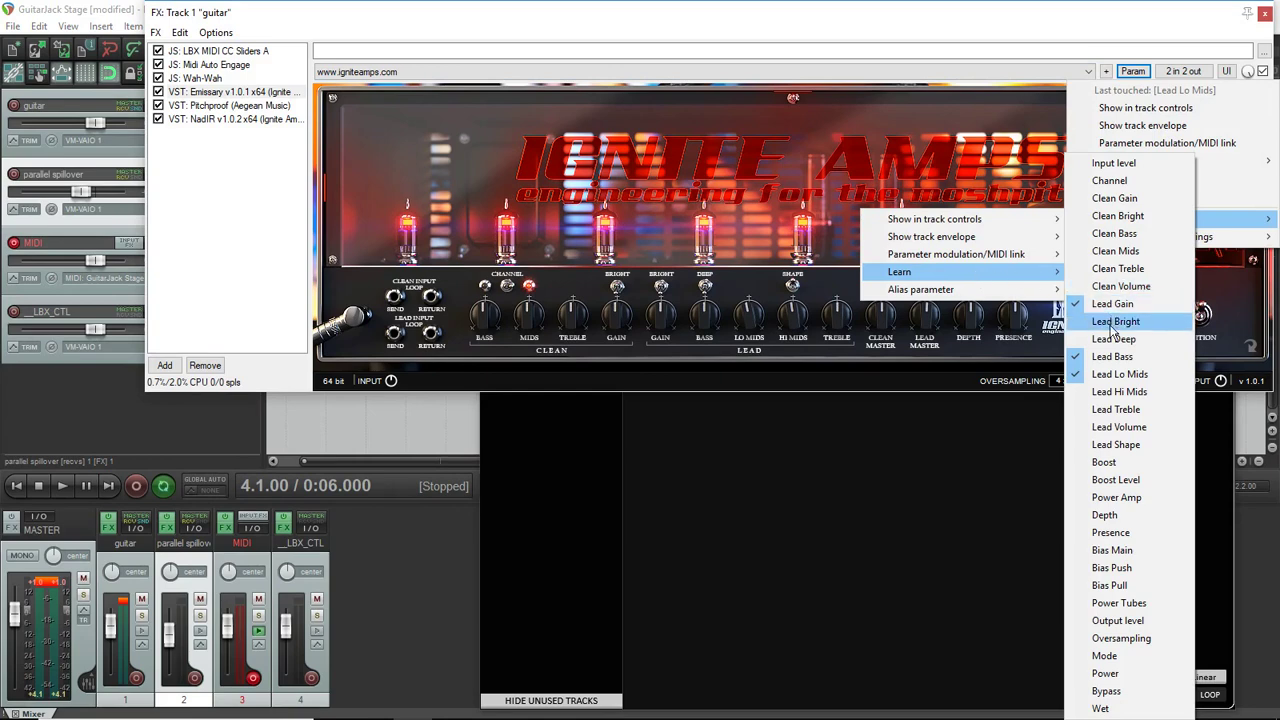
click(1116, 410)
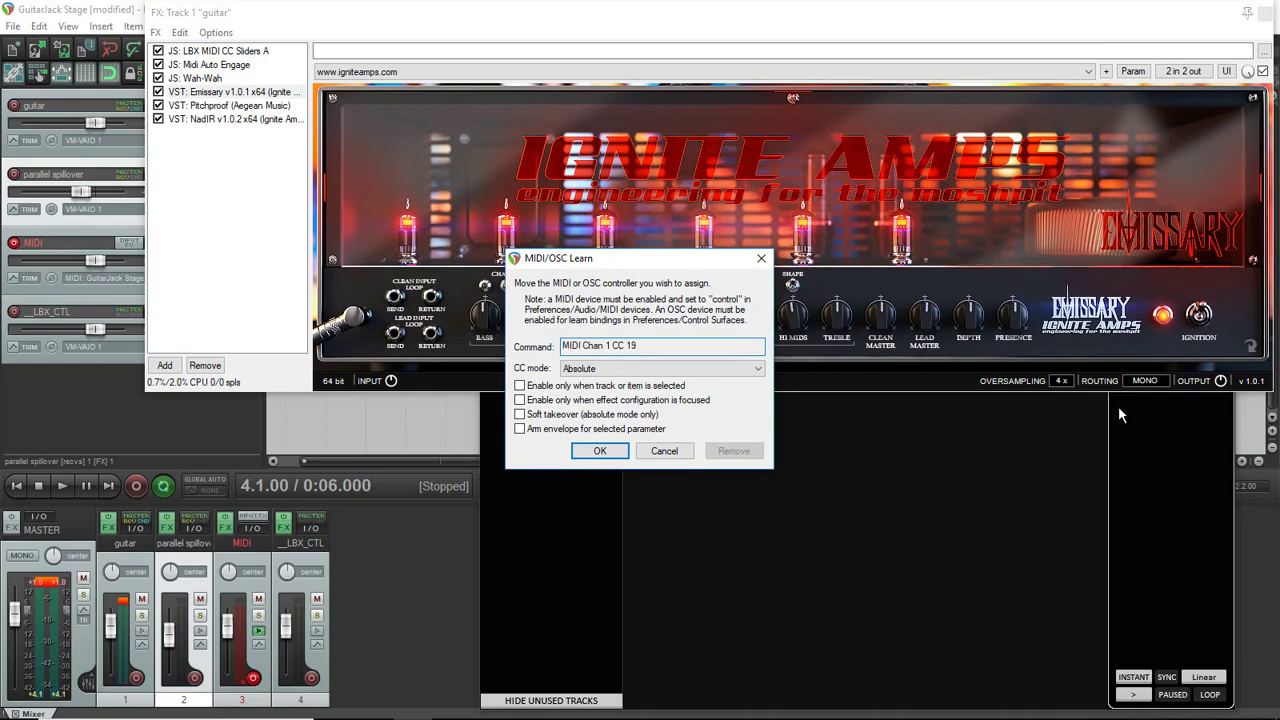
click(599, 455)
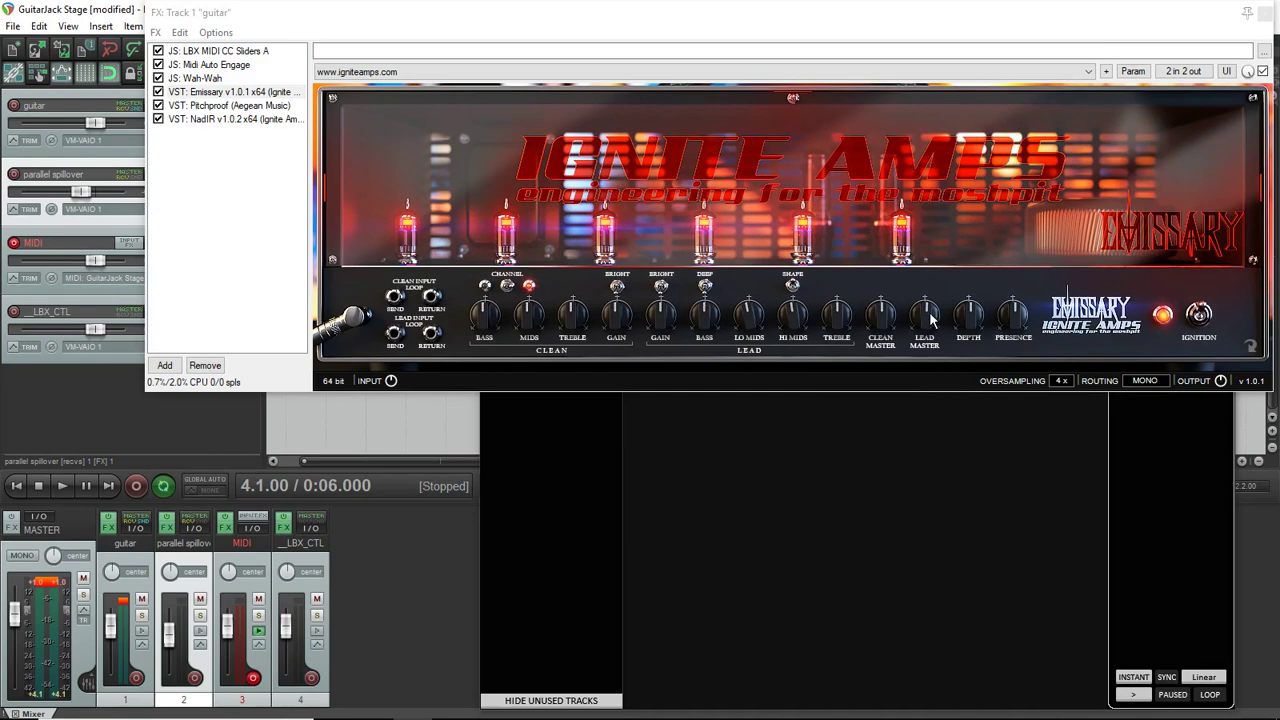
Step: Assign Emissary's Lead Volume to MIDI channel 1 CC 7 in Absolute mode and audition the mapped knobs during playback
click(1133, 71)
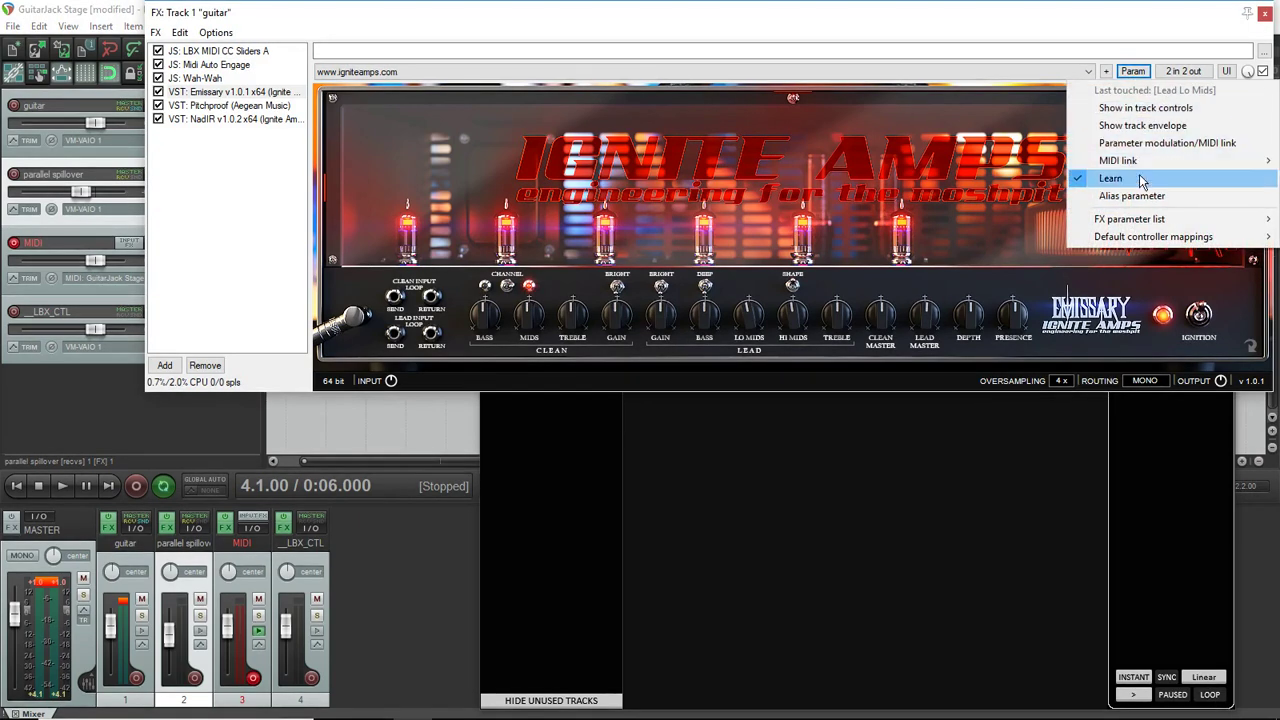
mouse_move(1130, 218)
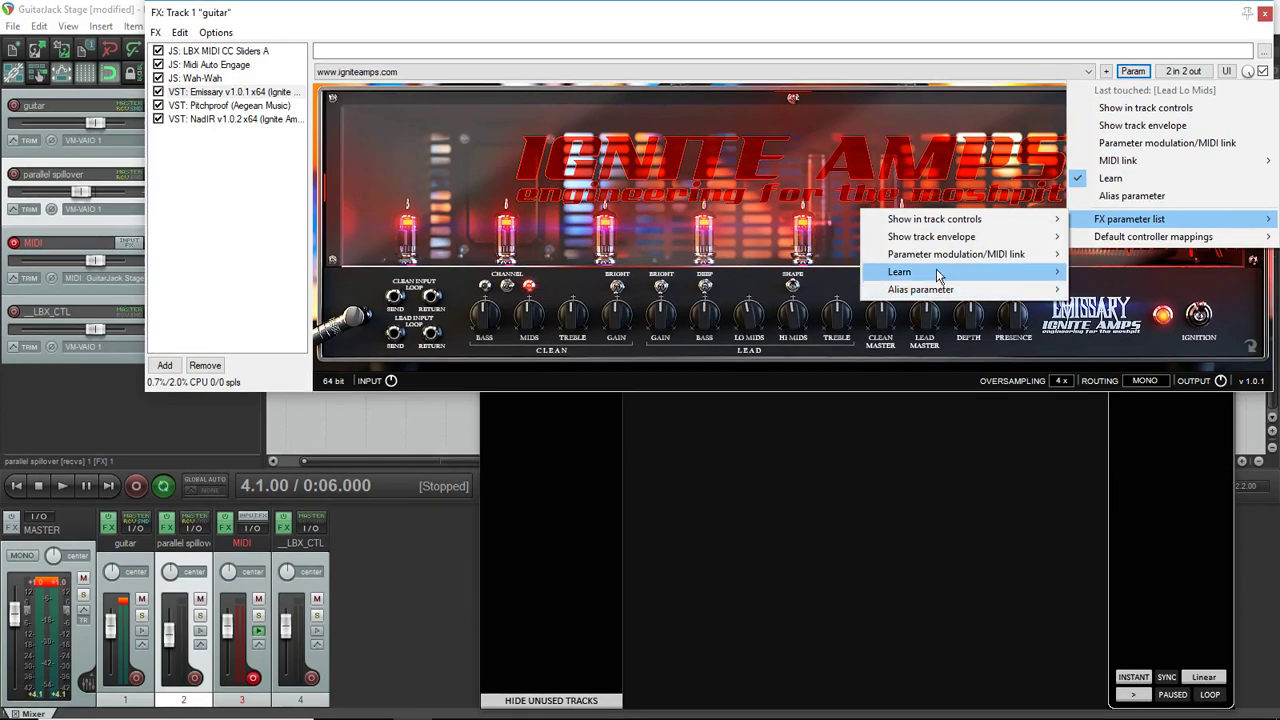
mouse_move(940, 274)
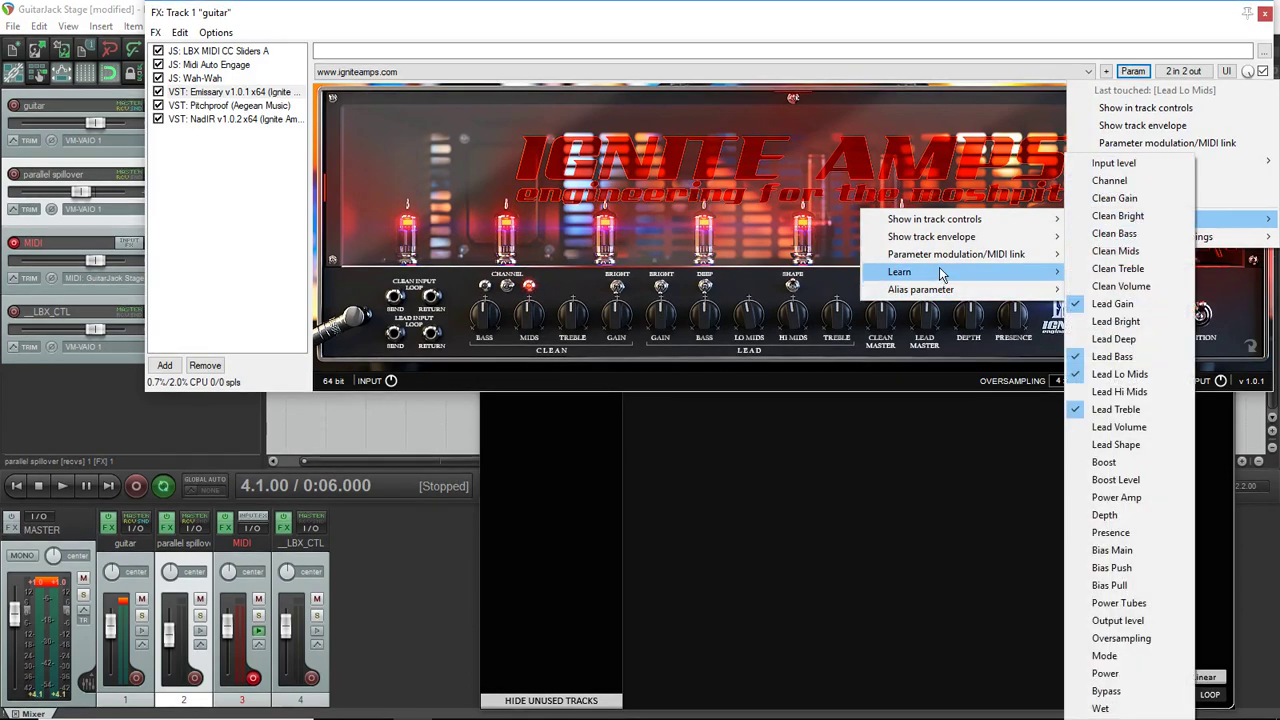
click(1120, 427)
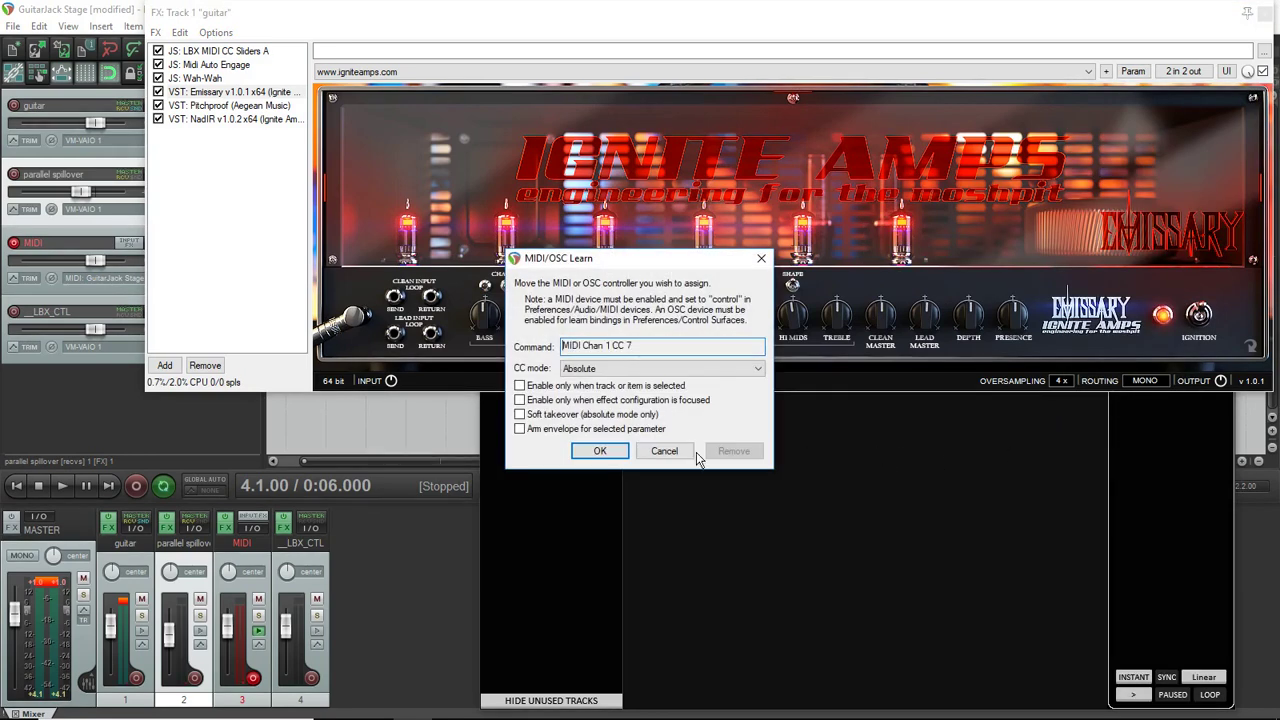
click(600, 451)
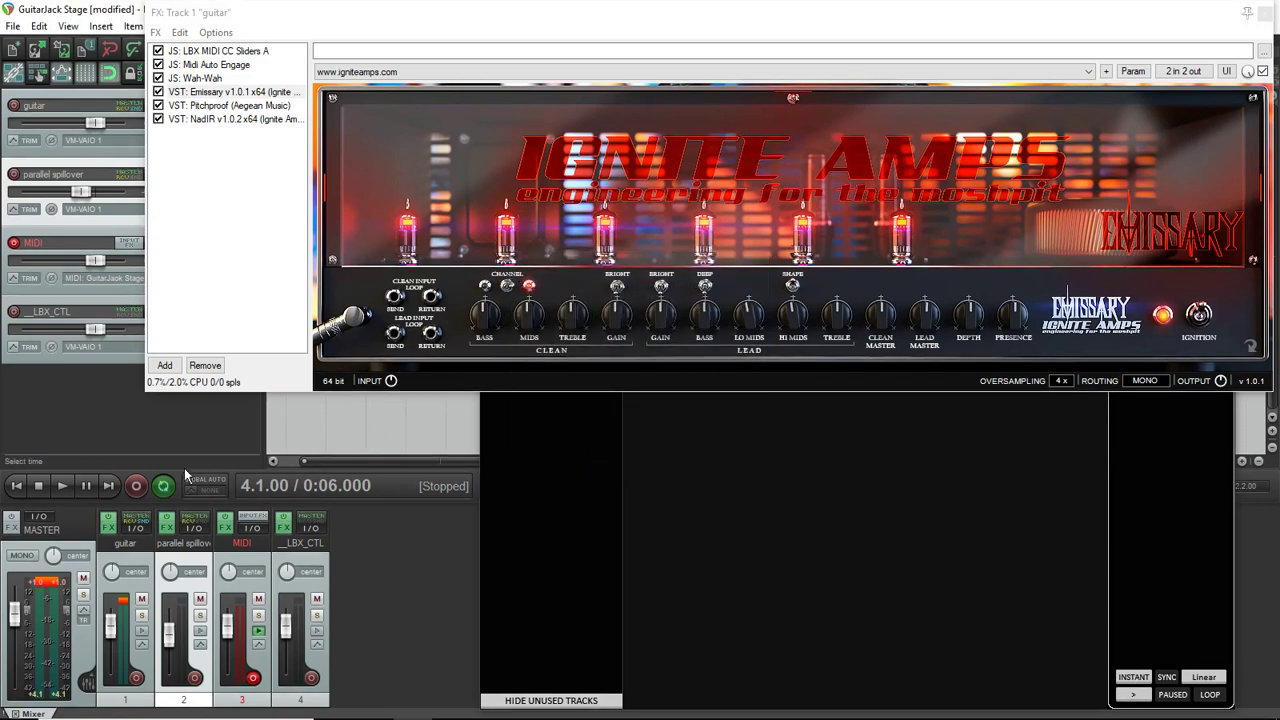
click(63, 486)
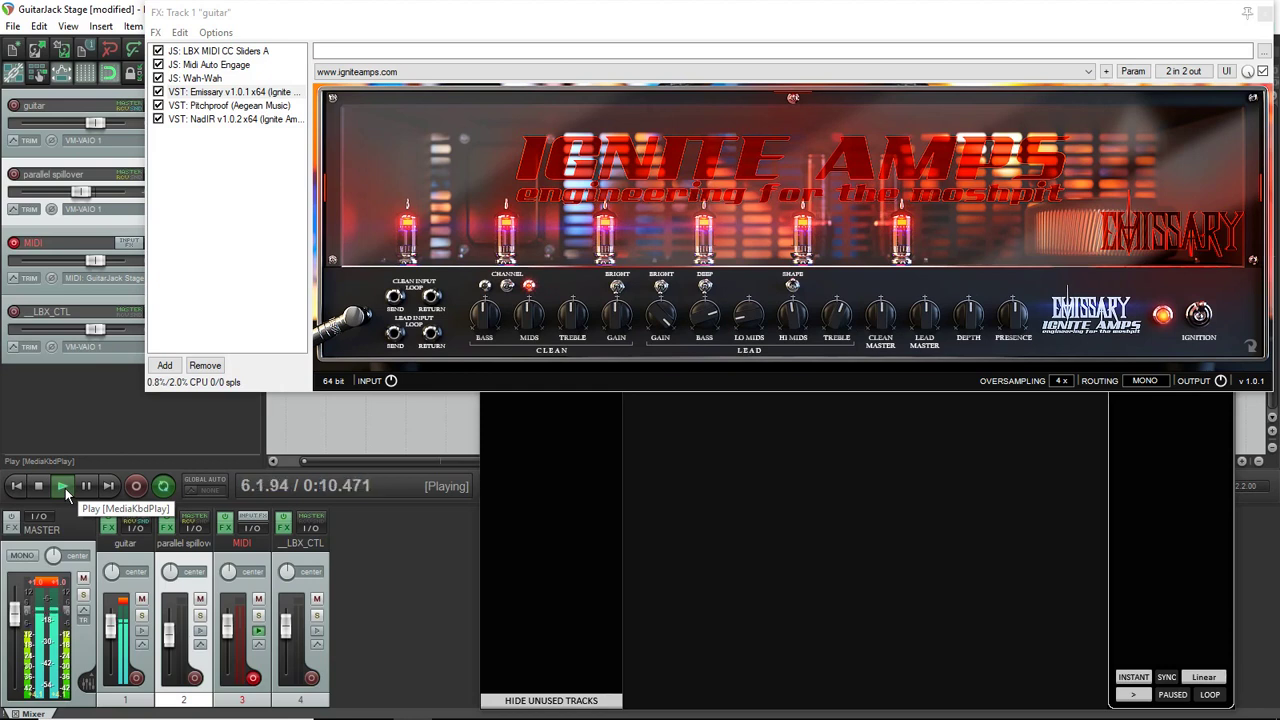
key(space)
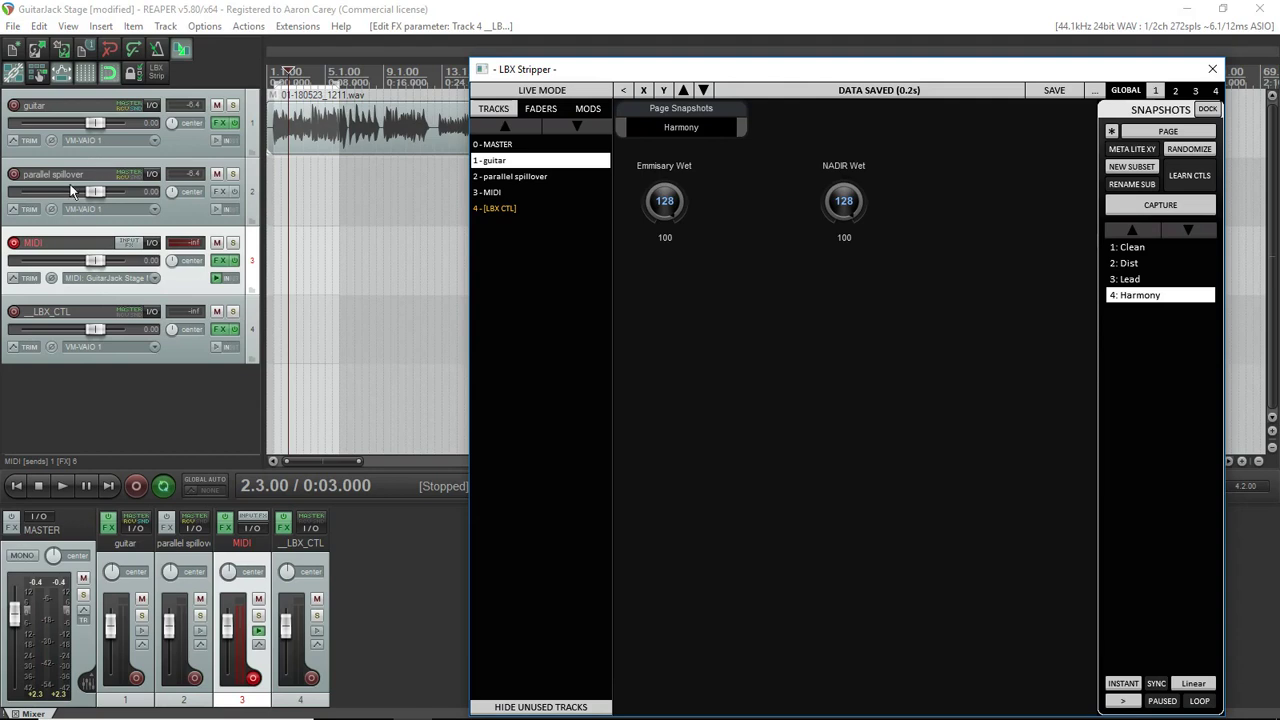
Step: Search the plugins for "reade" and add ReaDelay to the parallel spillover track
click(218, 191)
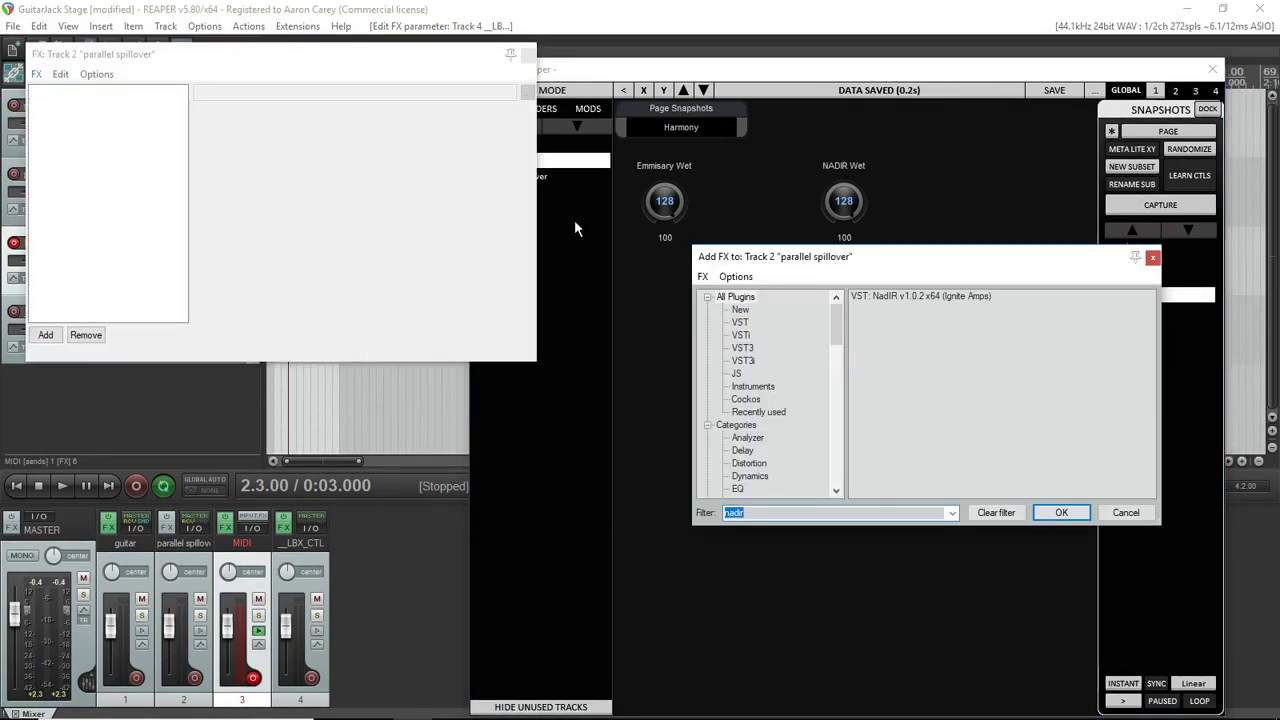
text(reade)
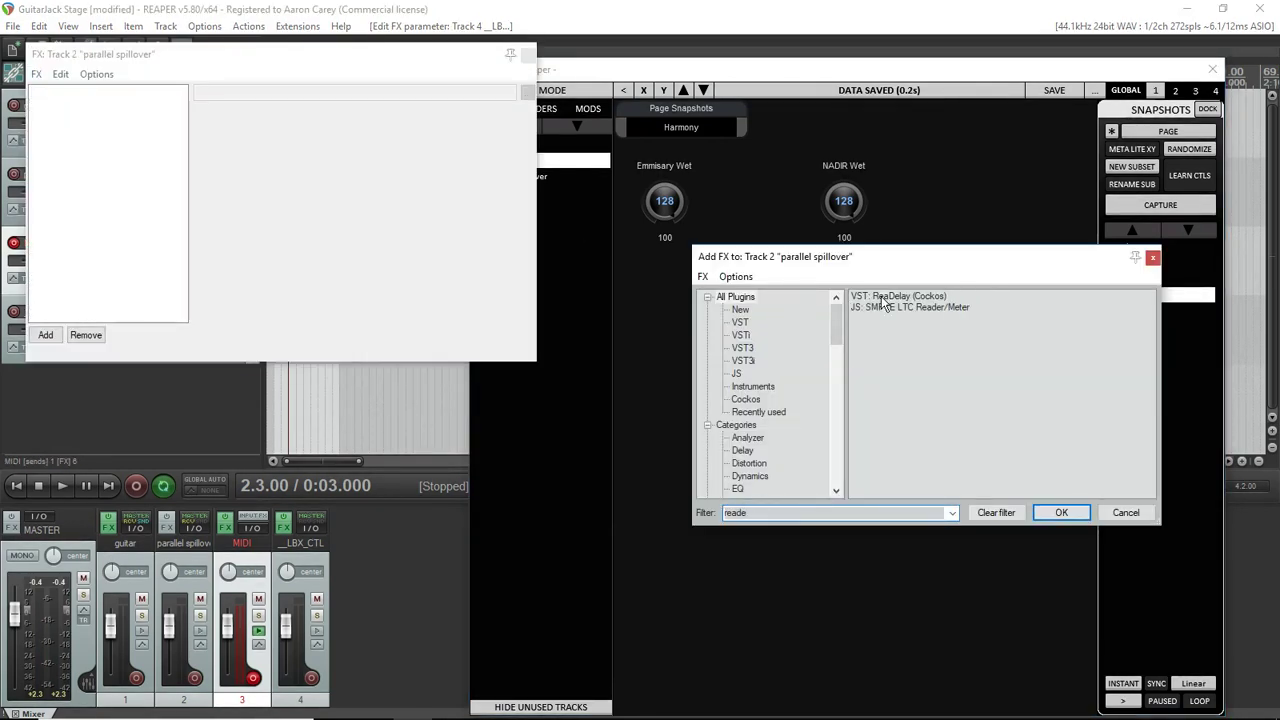
double_click(882, 297)
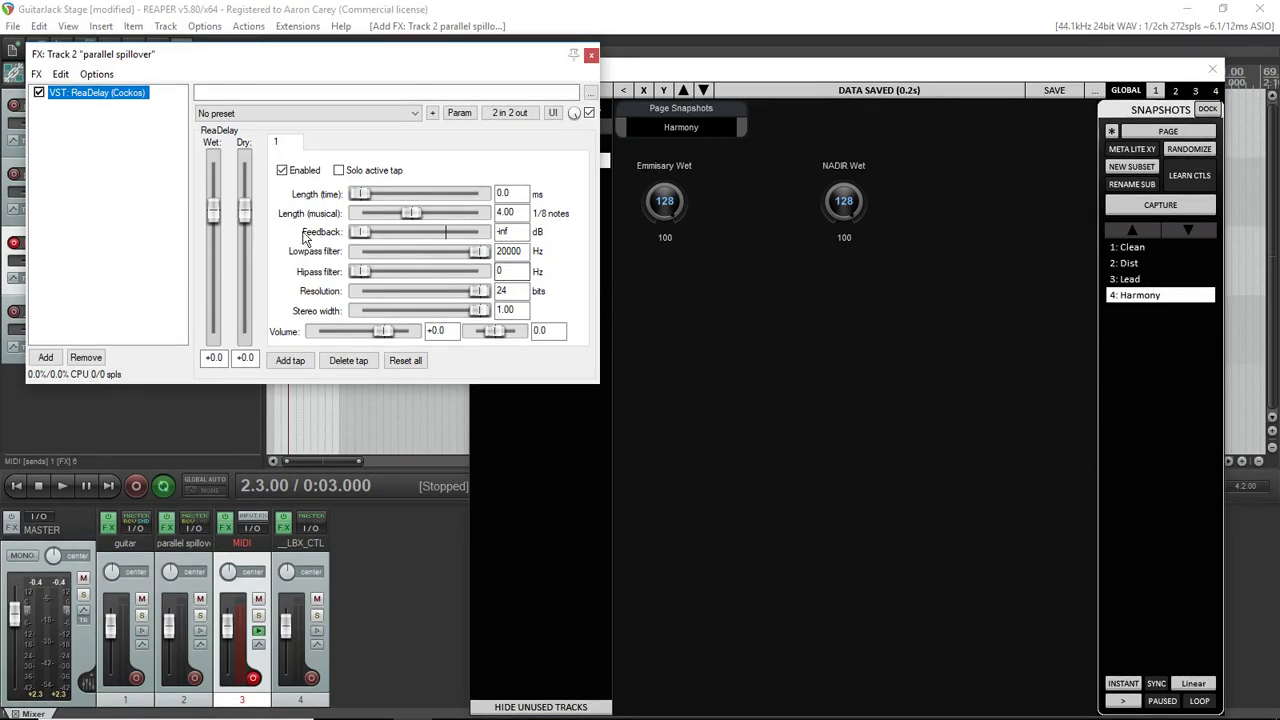
Step: Pull ReaDelay's Dry level down to -inf and play the looped guitar to hear the delay
drag(244, 211, 239, 377)
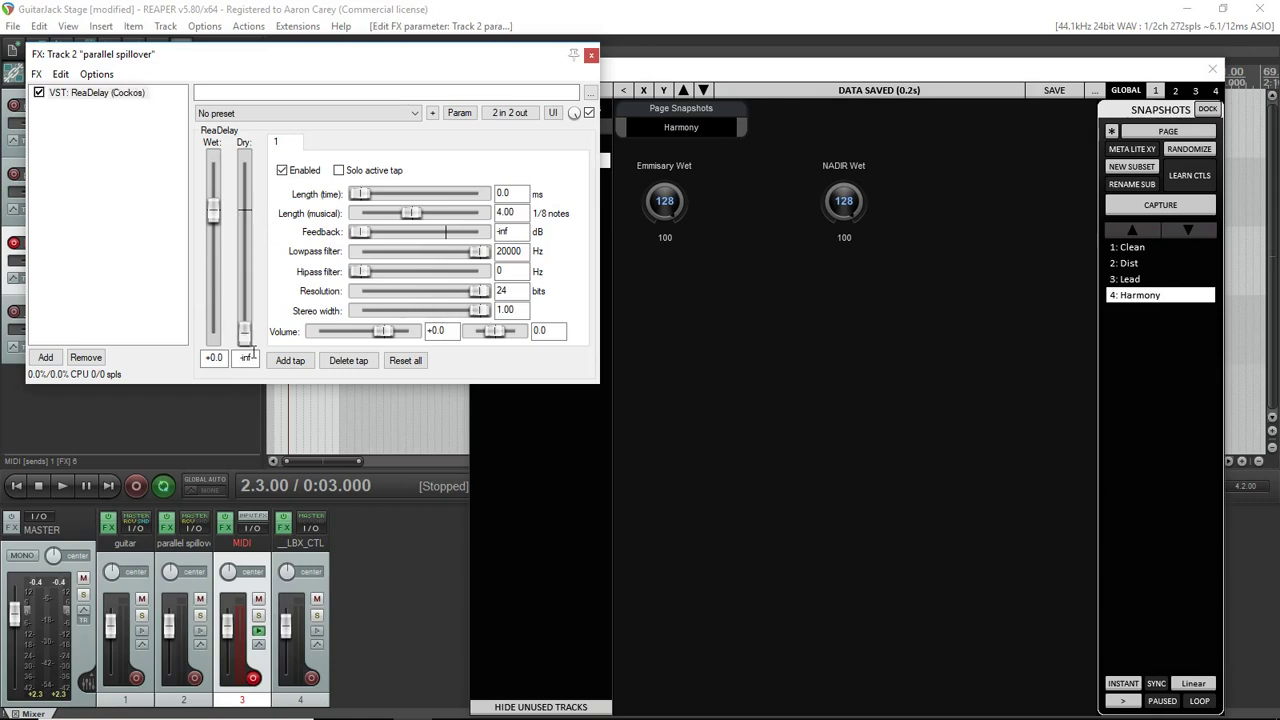
drag(404, 56, 537, 271)
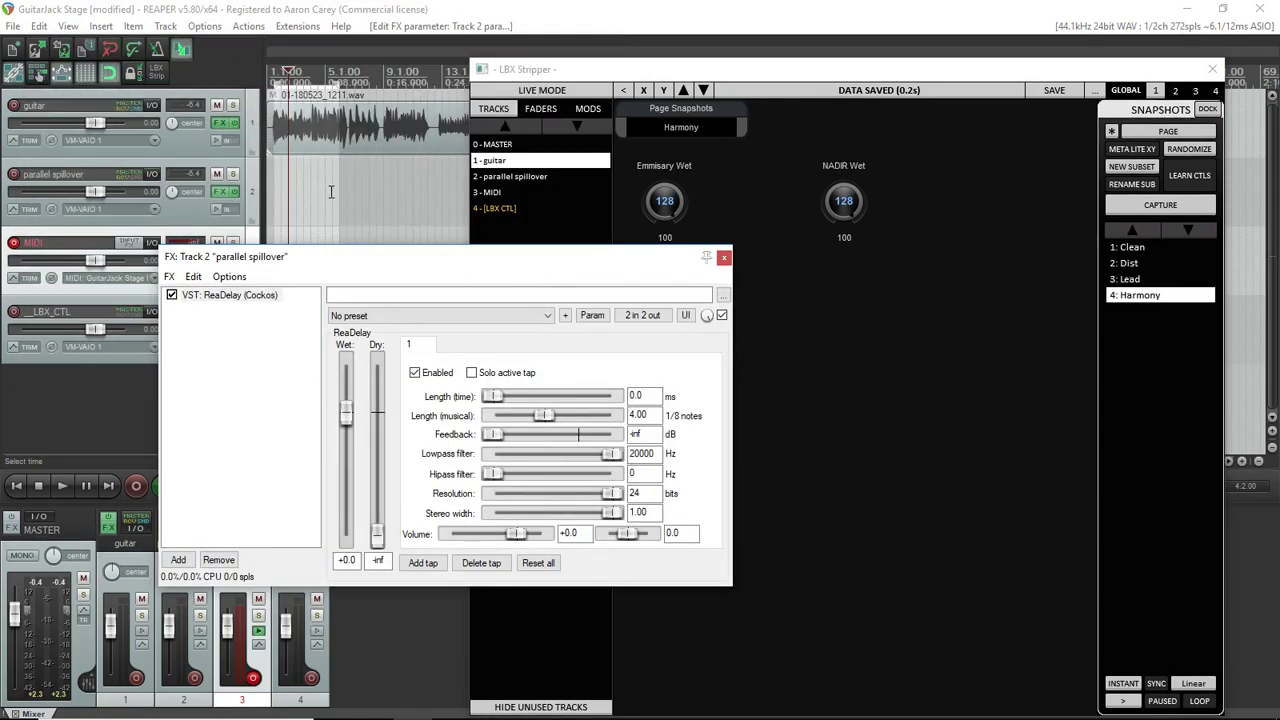
click(62, 486)
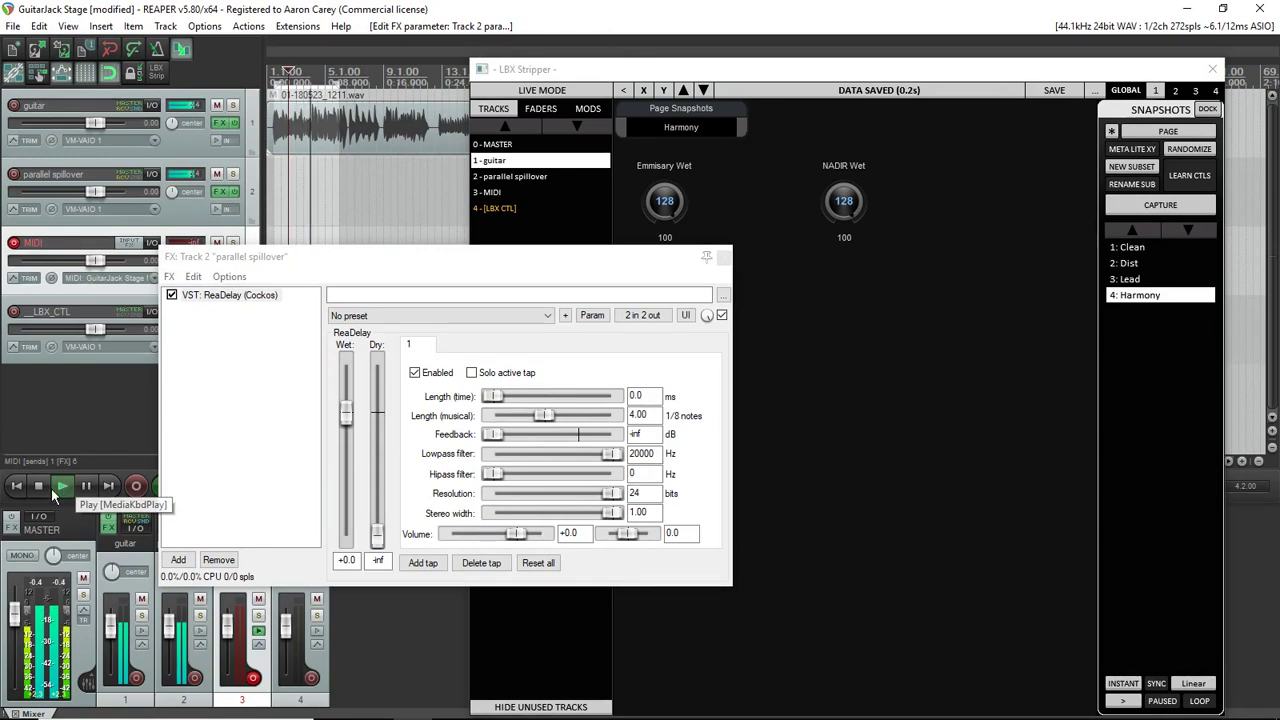
Step: Stop playback and add the guitar track's parallel spillover send volume knob to the strip beside NADIR Wet
click(41, 487)
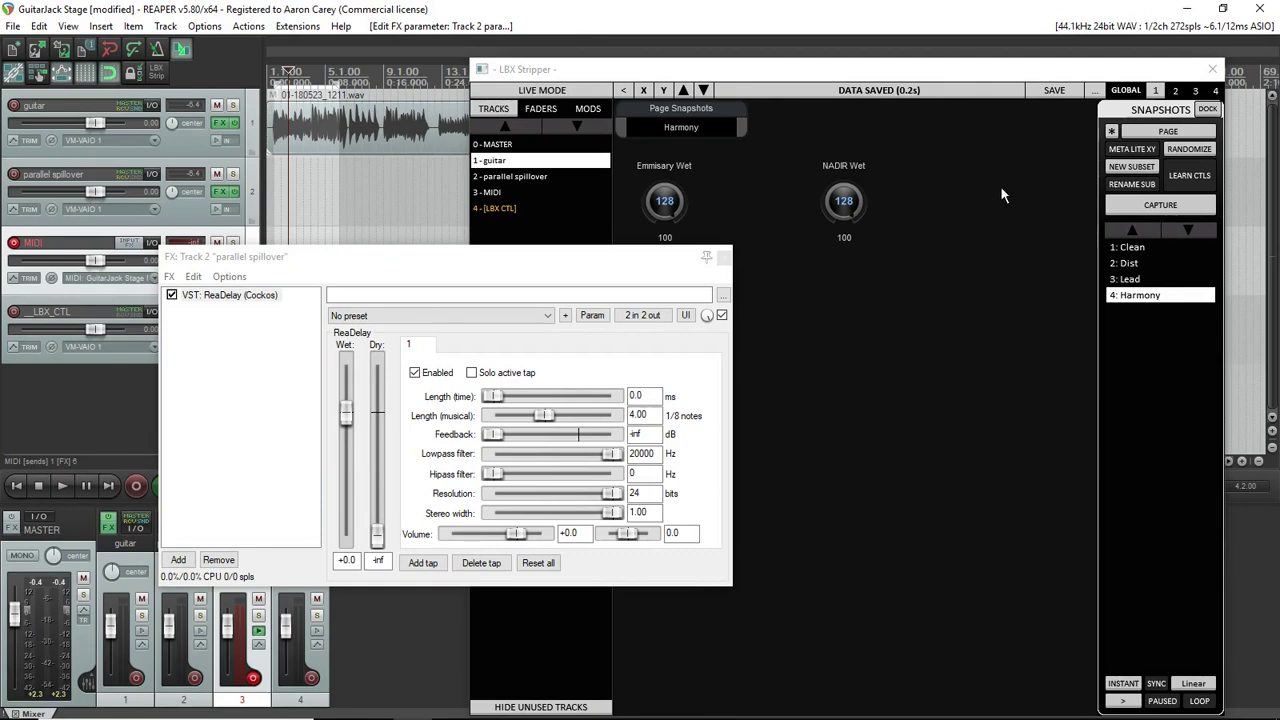
click(538, 91)
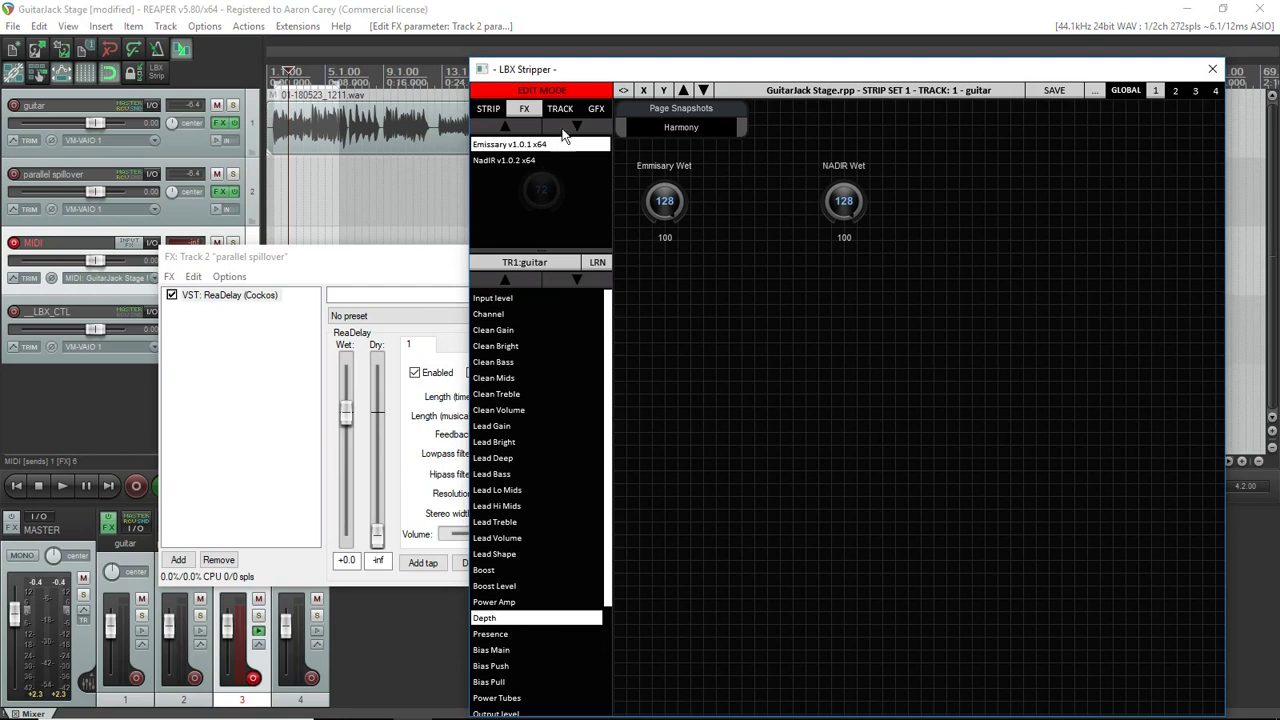
click(556, 110)
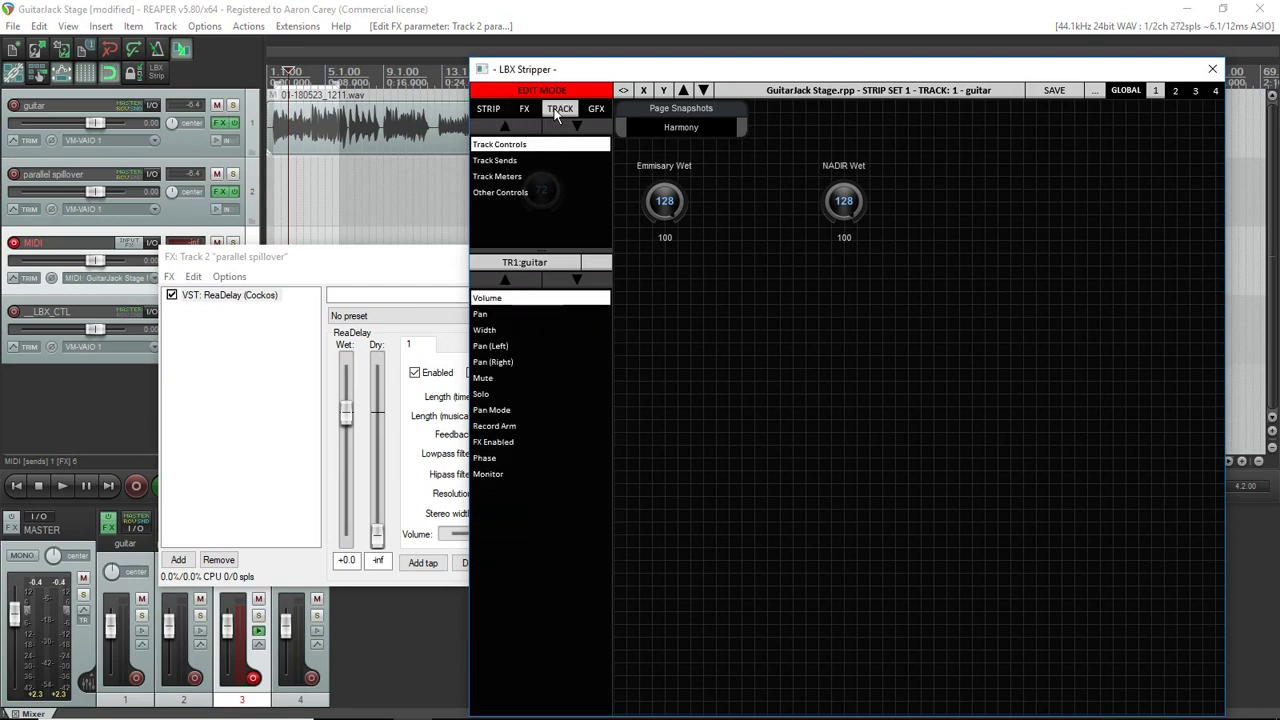
click(503, 161)
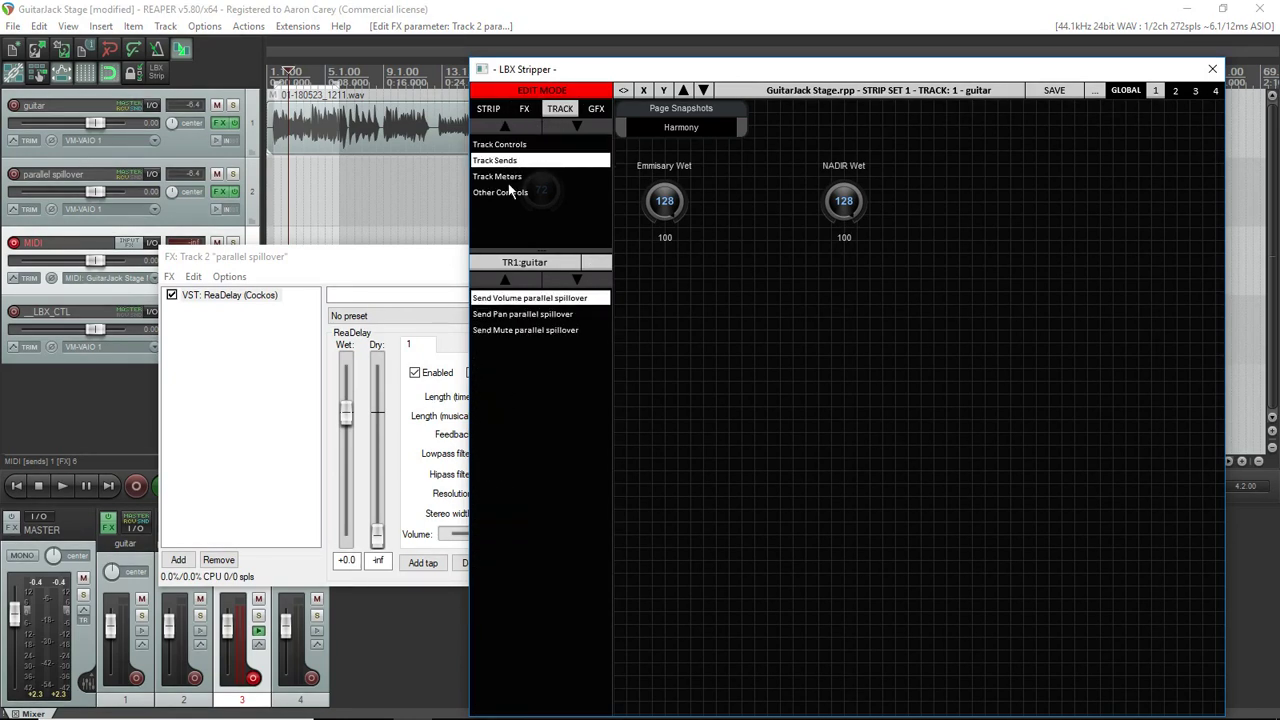
click(503, 299)
drag(503, 305, 957, 205)
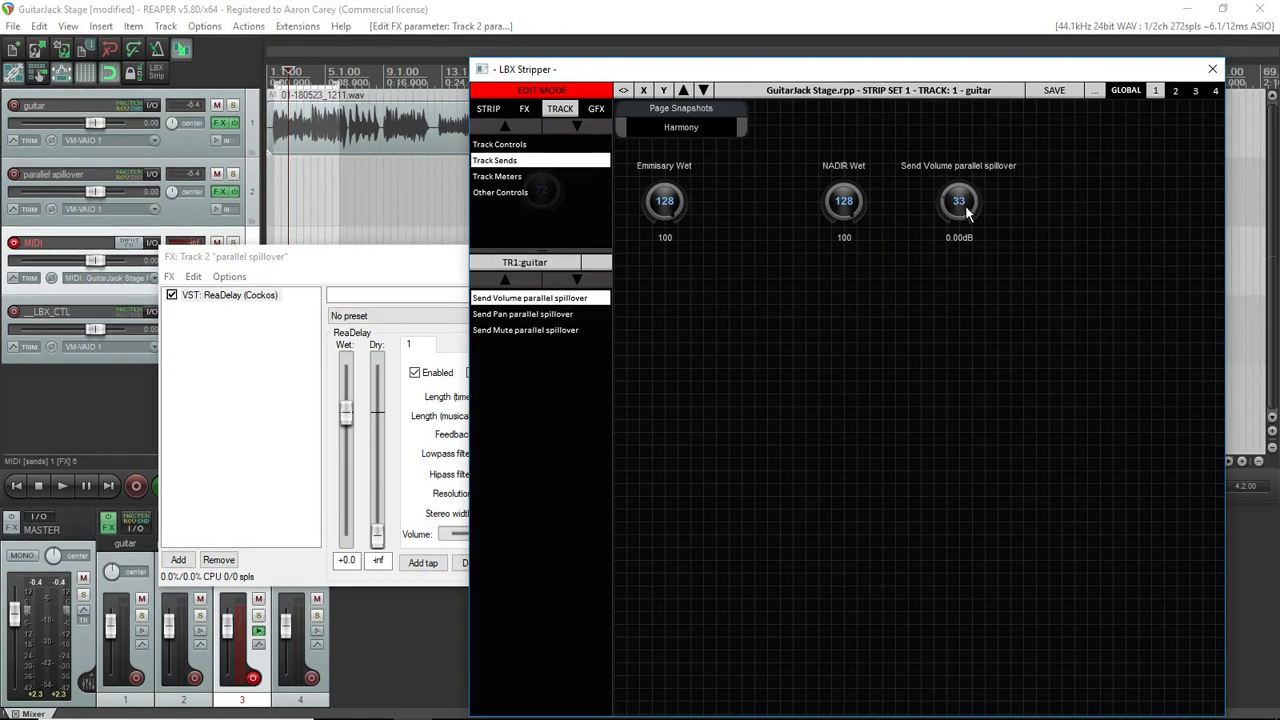
click(541, 90)
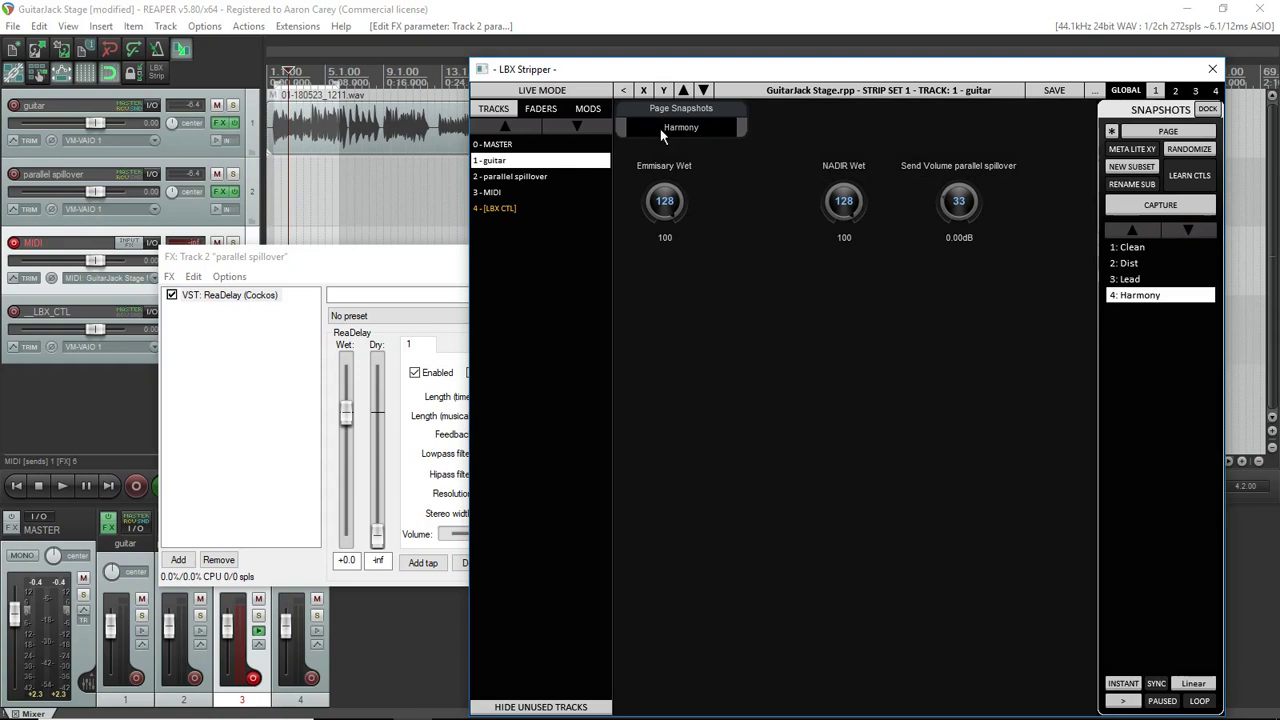
Step: Overwrite the Harmony and Lead snapshots with the parallel spillover send volume at 0.00 dB
right_click(1128, 300)
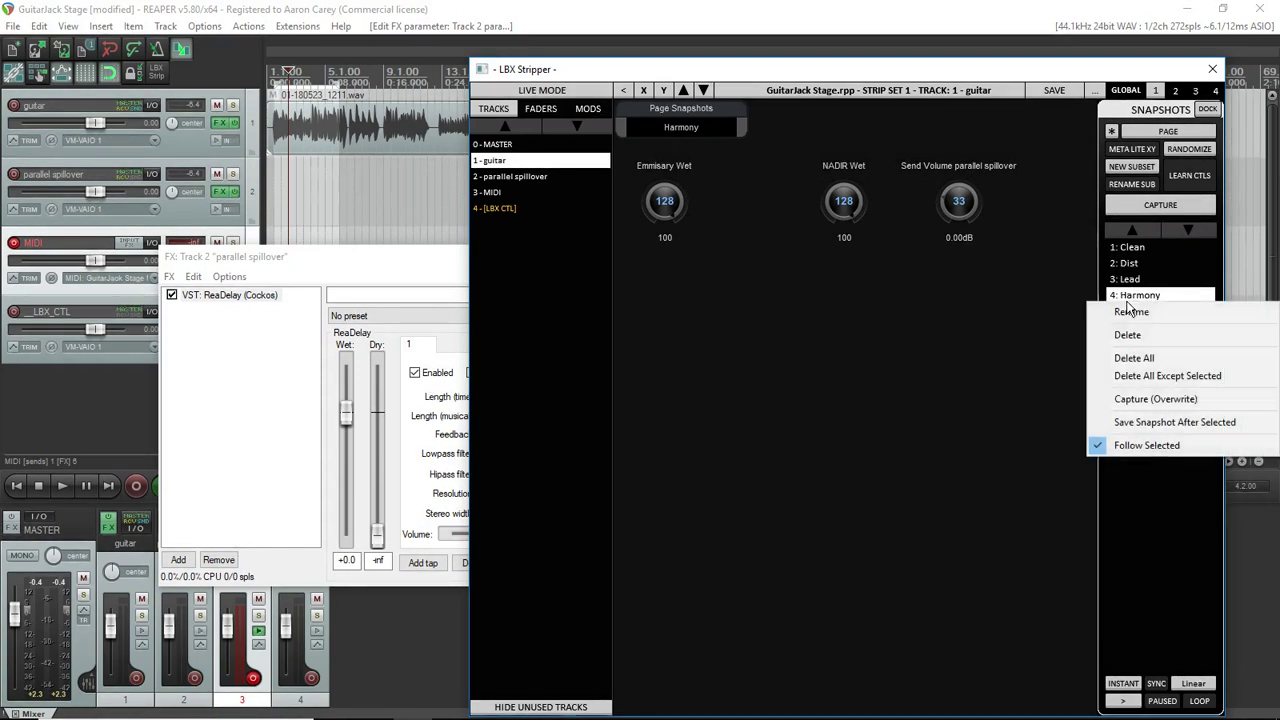
click(1164, 406)
click(1127, 281)
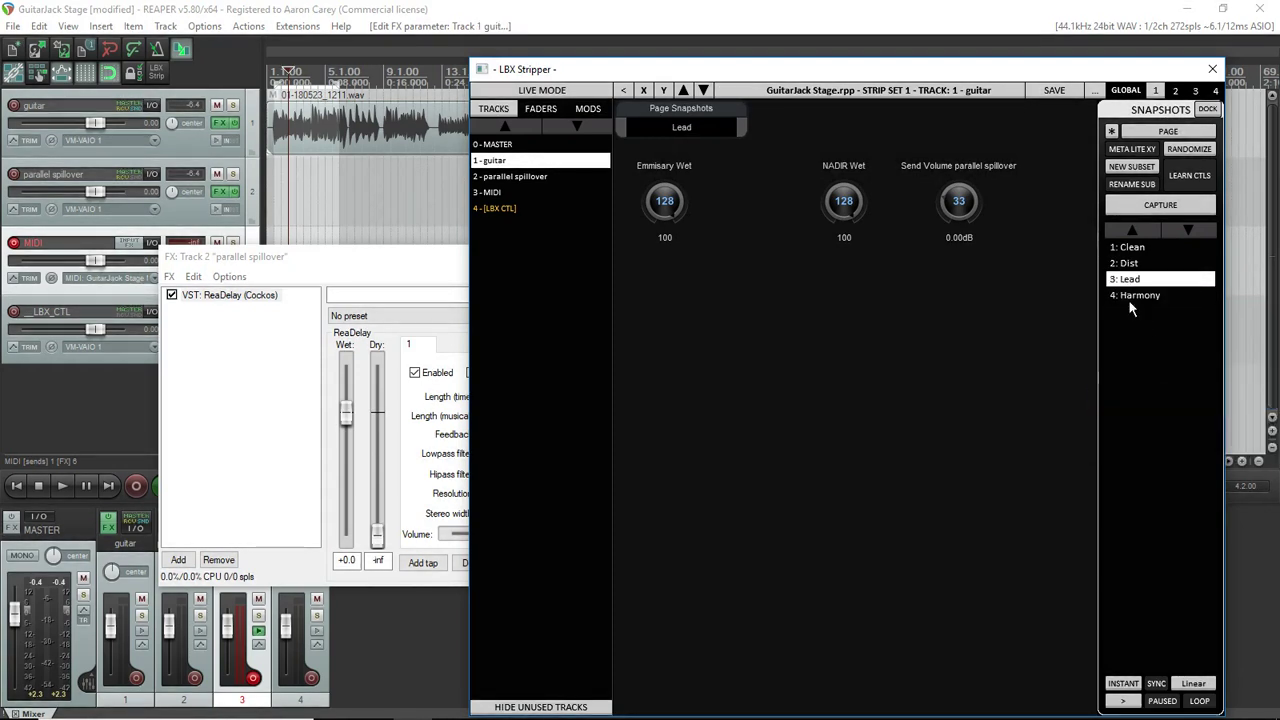
right_click(1128, 283)
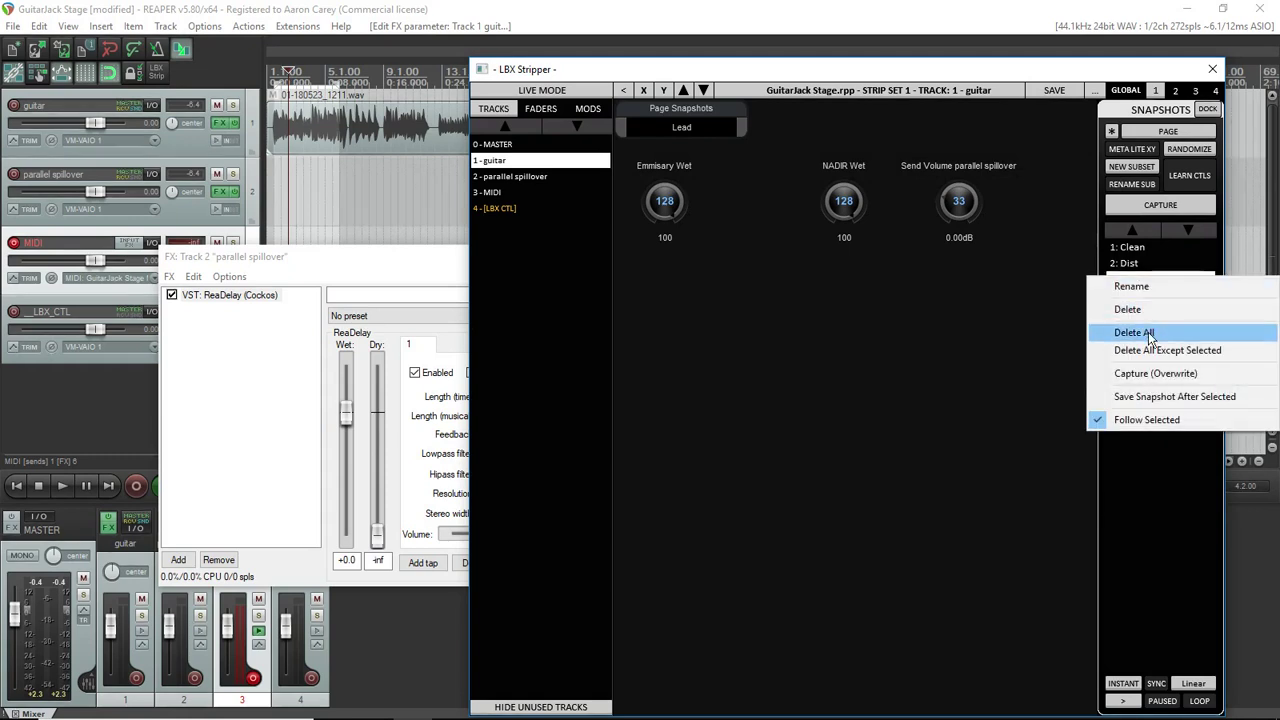
click(1175, 396)
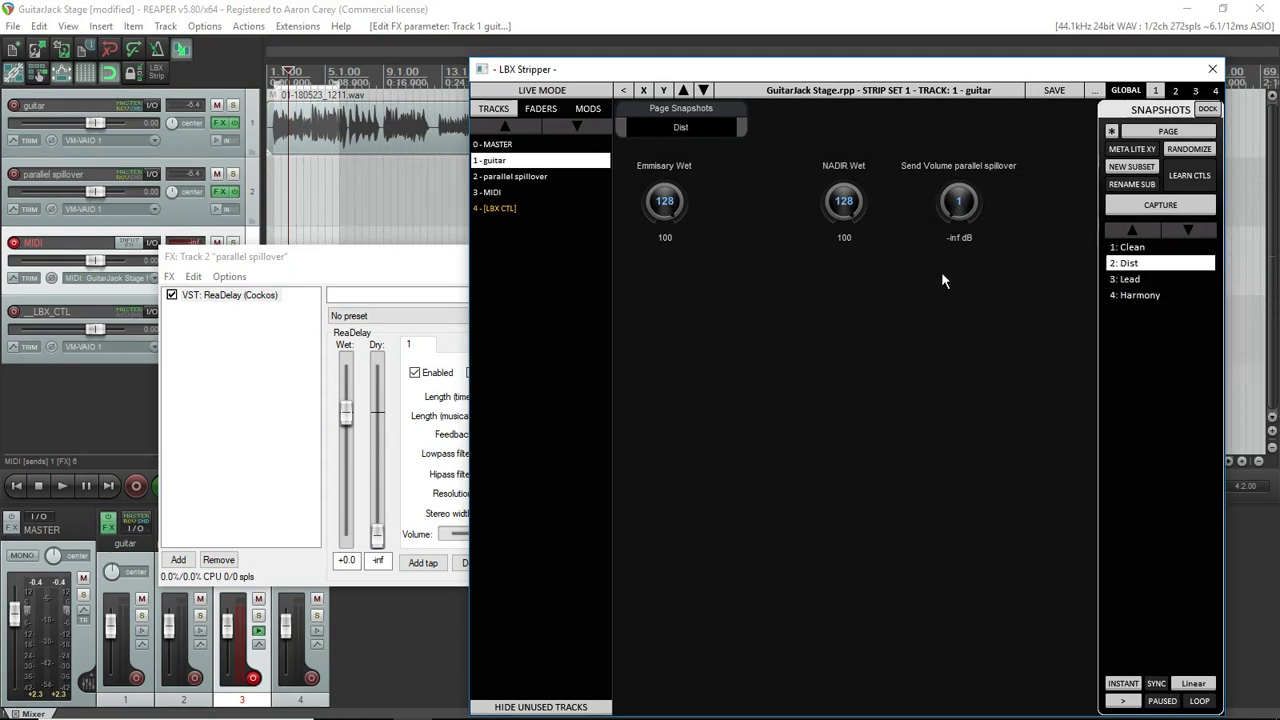
Step: Overwrite the Dist snapshot with the parallel spillover send volume at -inf dB, and recall the Clean snapshot
right_click(1130, 267)
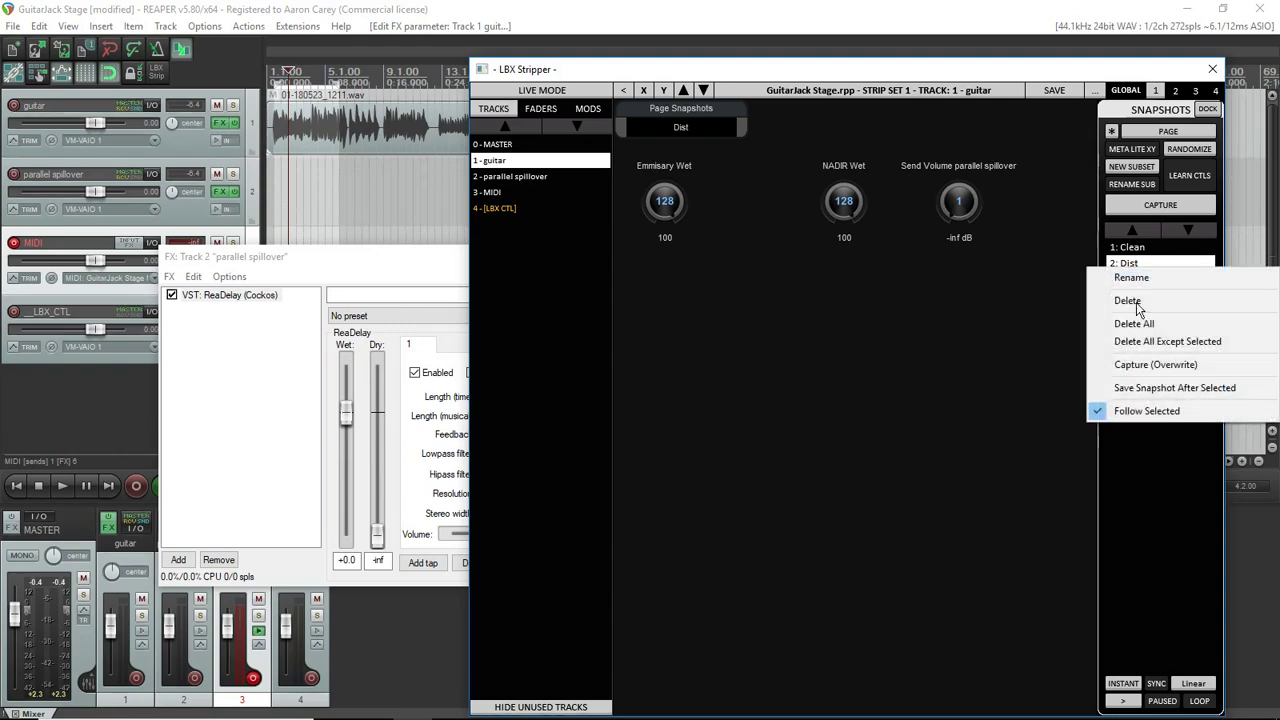
click(1145, 364)
click(1132, 249)
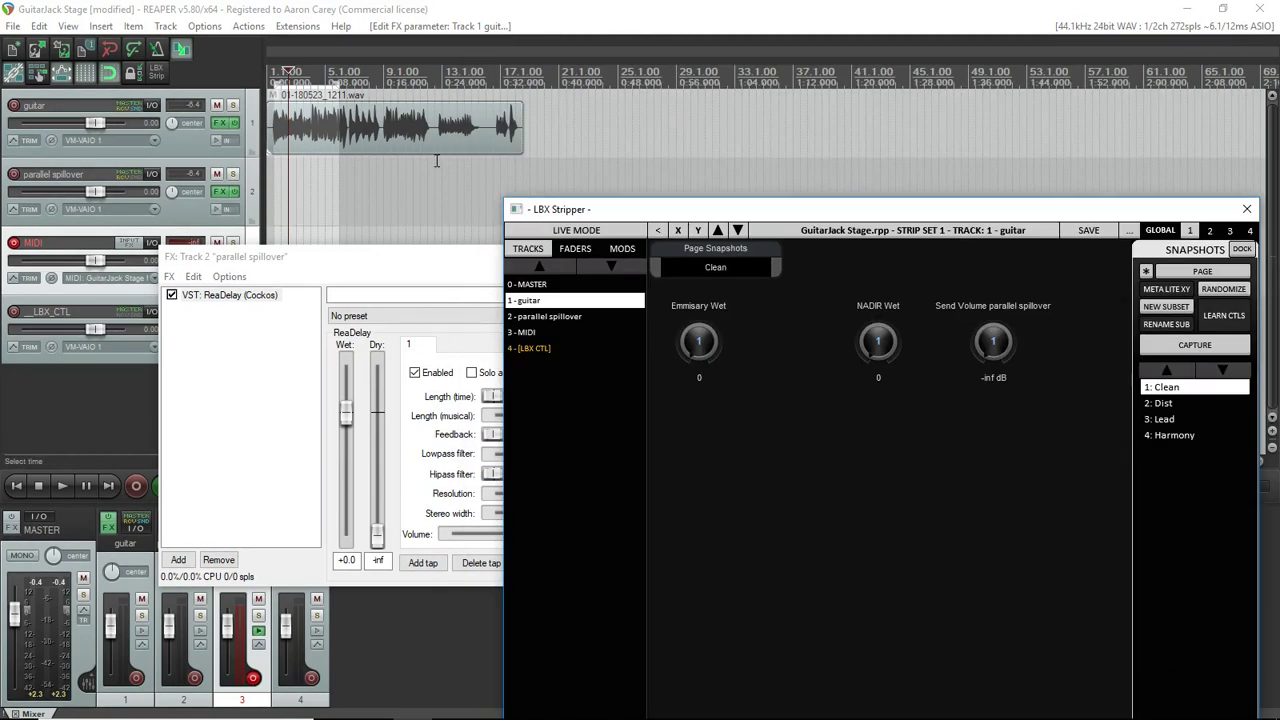
Step: Set a time selection over the guitar phrase around bar 13 and play it to audition the snapshots
drag(436, 160, 470, 160)
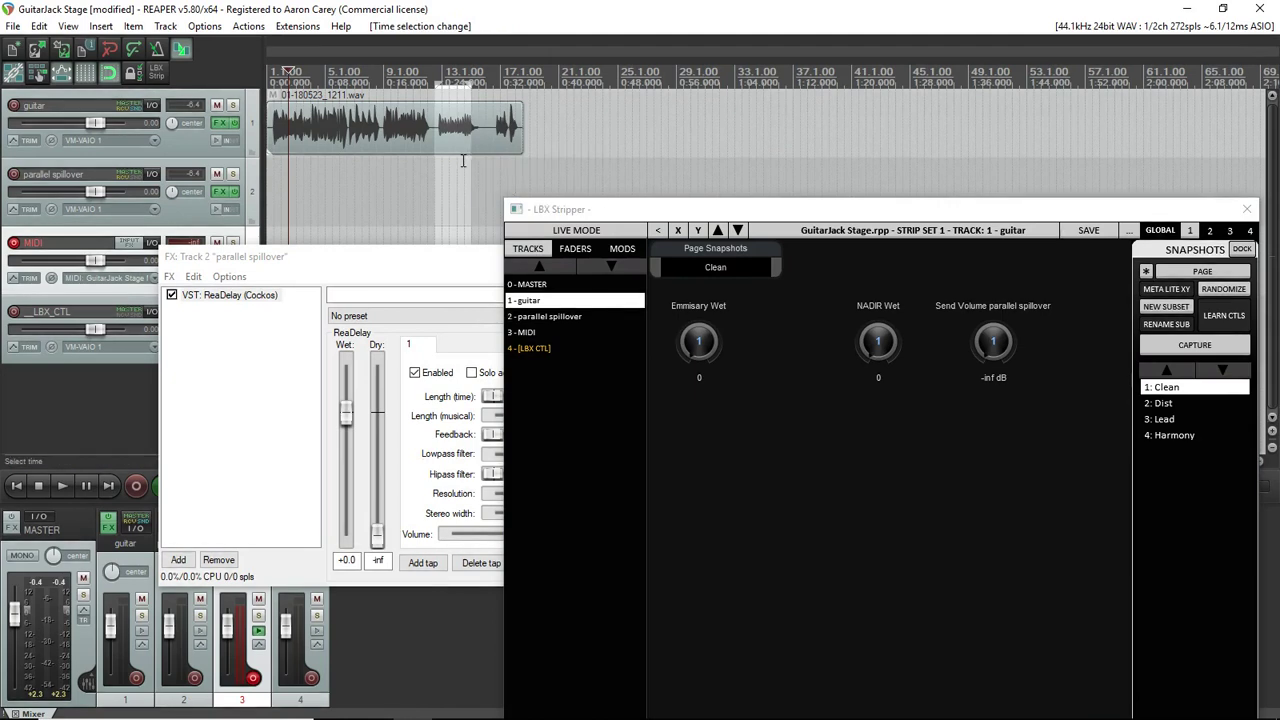
click(62, 486)
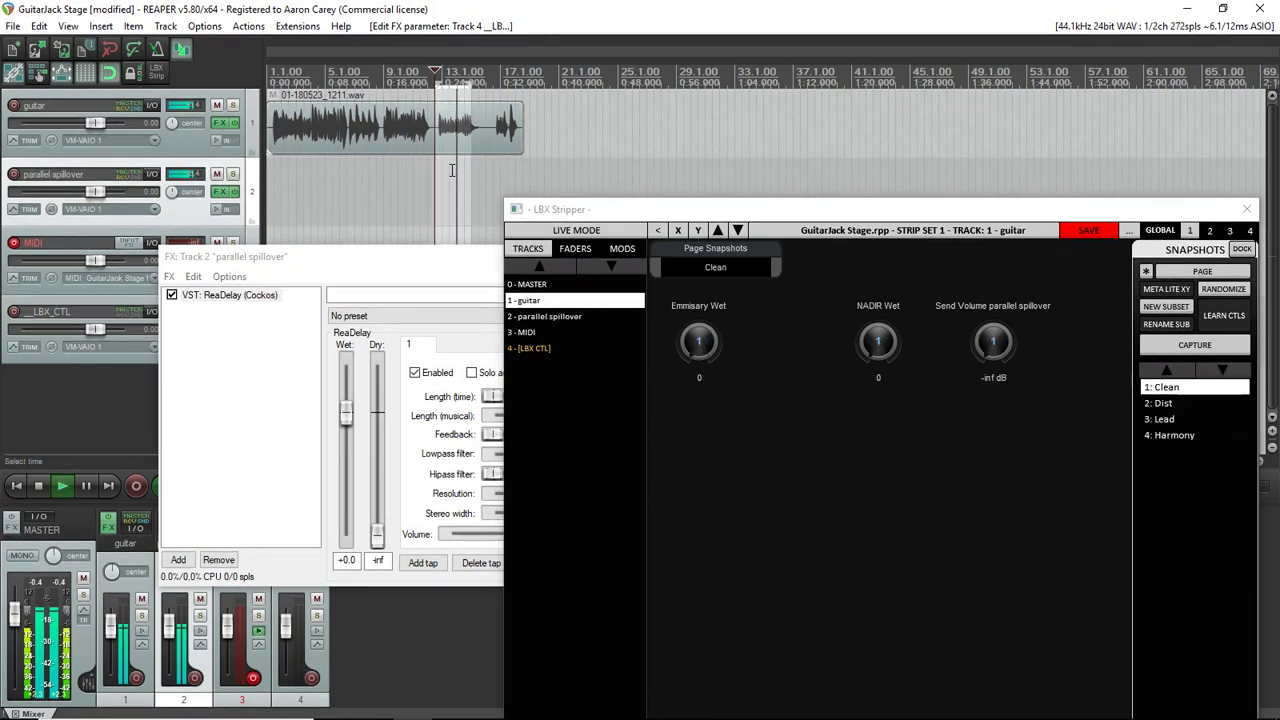
click(40, 485)
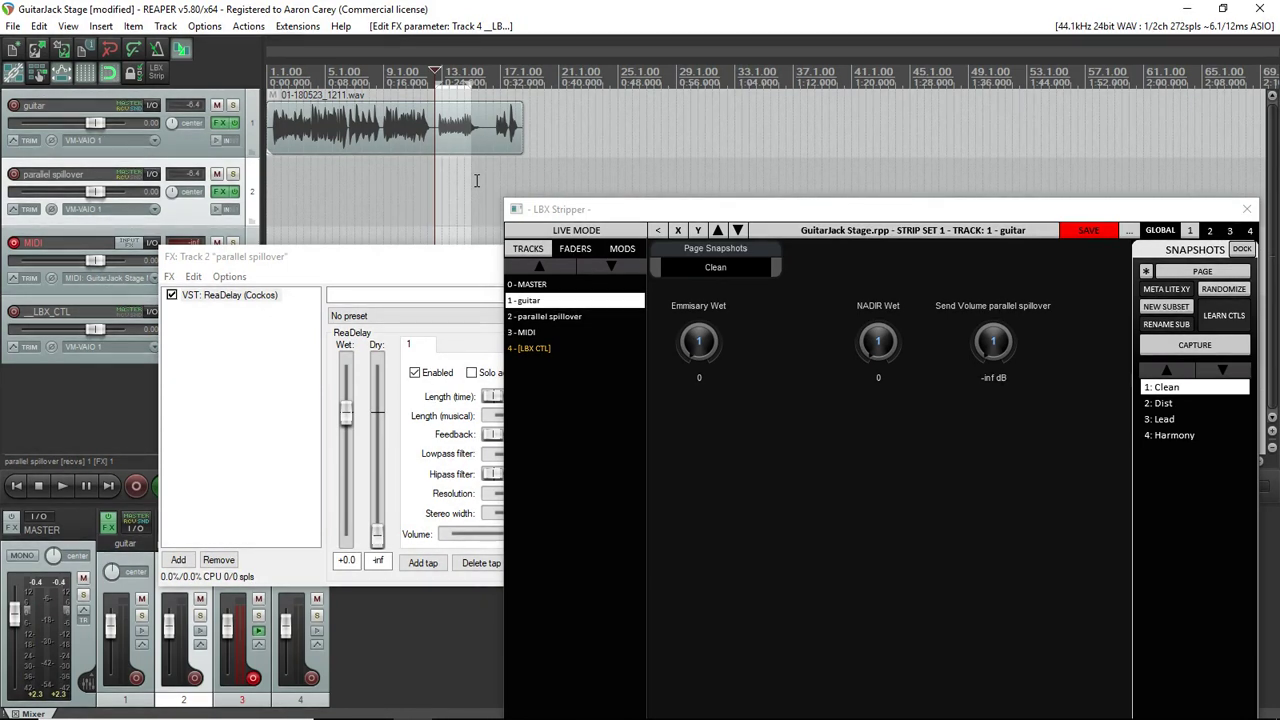
Step: Save the LBX Stripper data and the REAPER project
click(1089, 232)
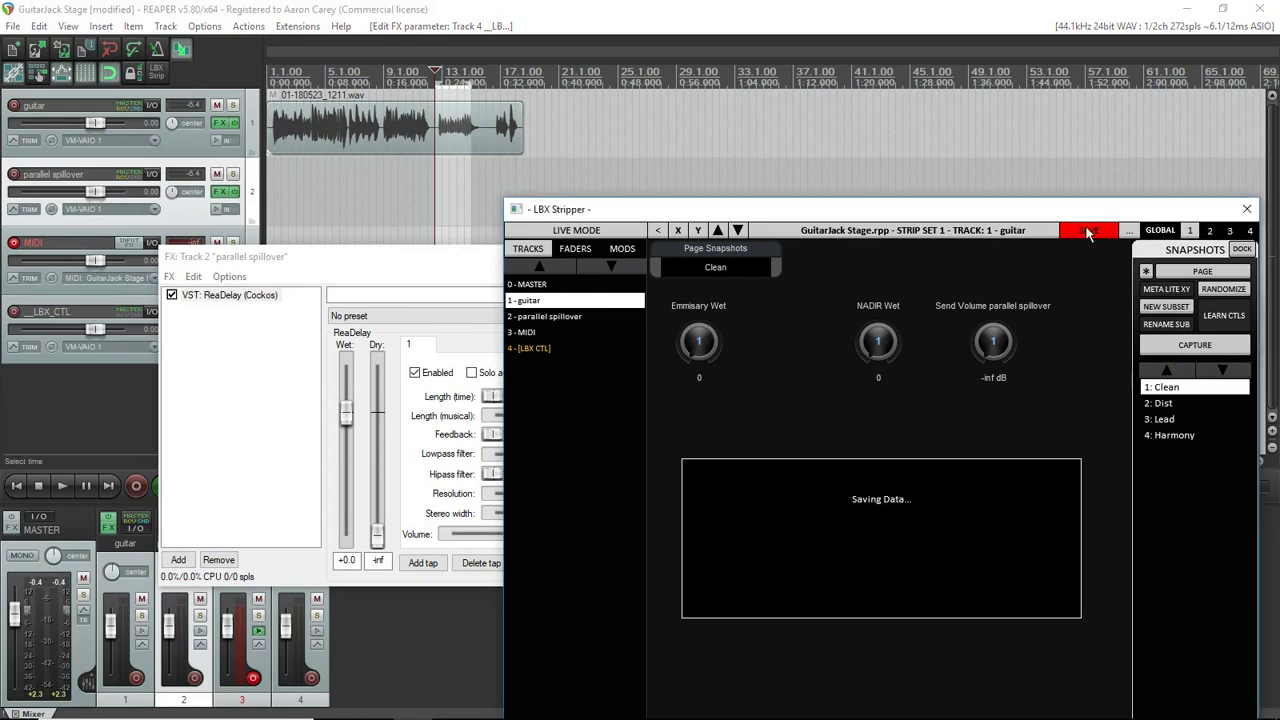
click(62, 49)
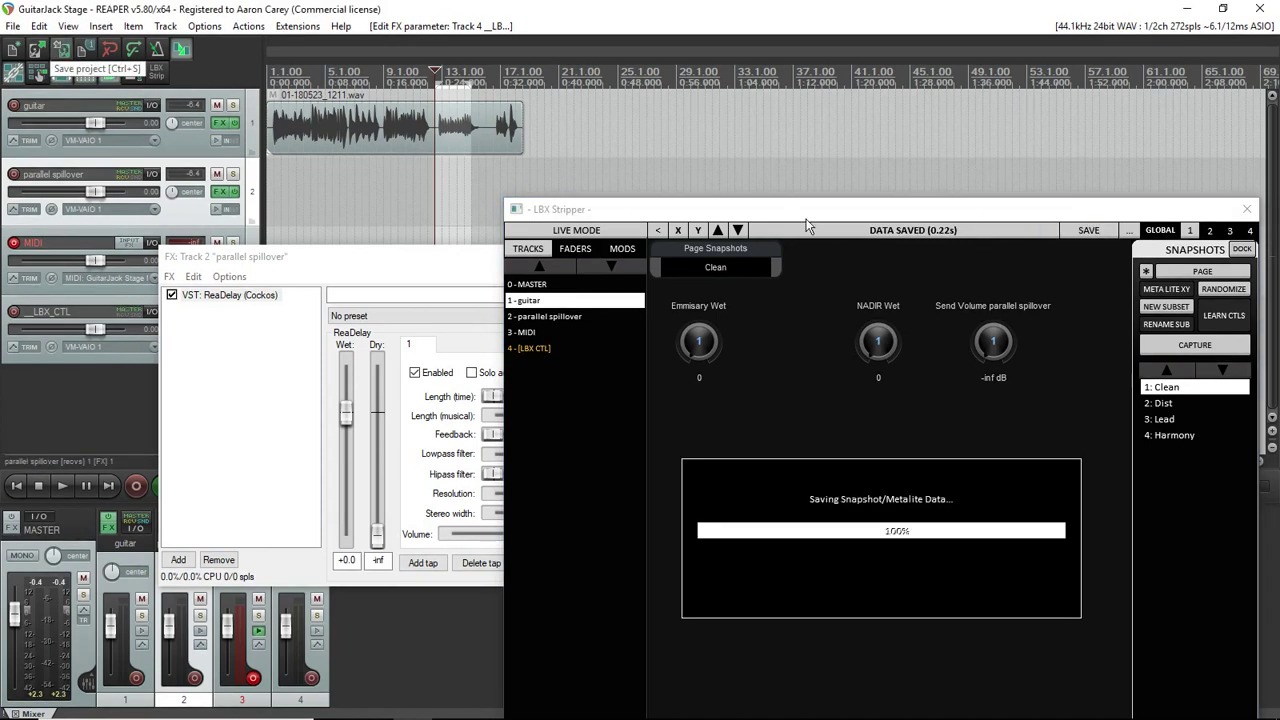
Step: Search the plugins for "pitch", add Pitchproof to the guitar track and place it between Emissary and NadIR
click(217, 126)
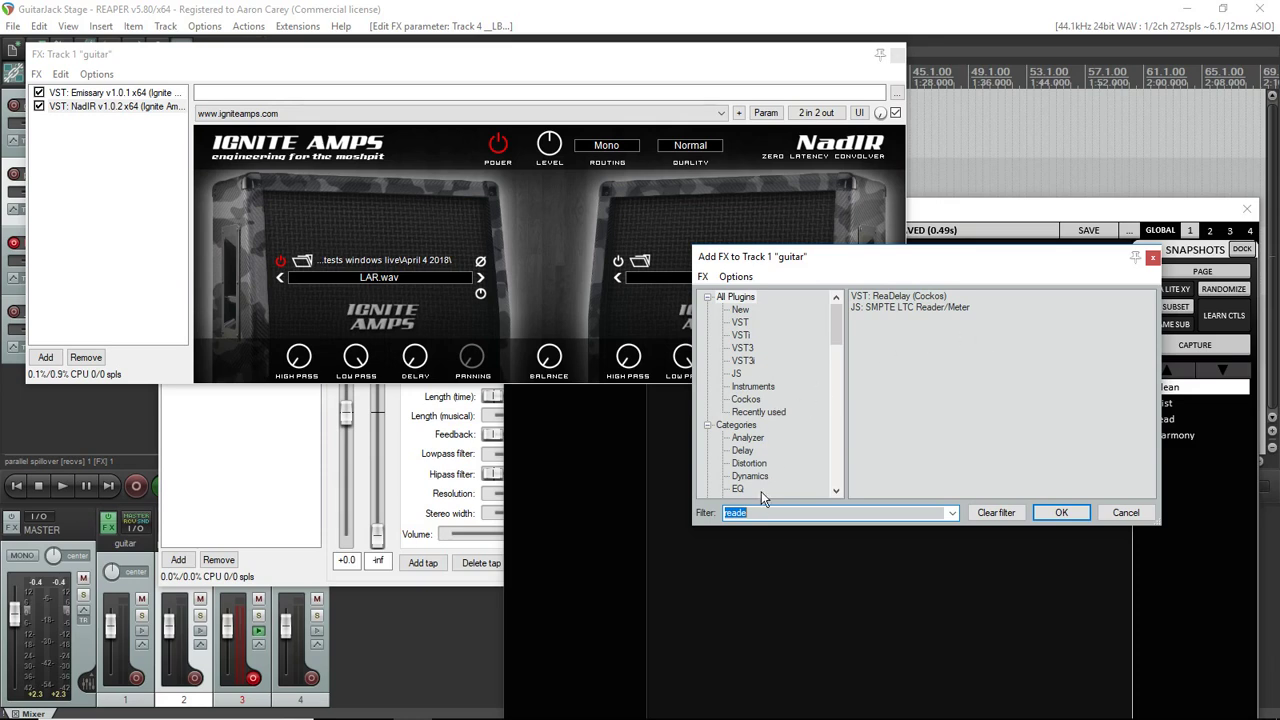
text(pl)
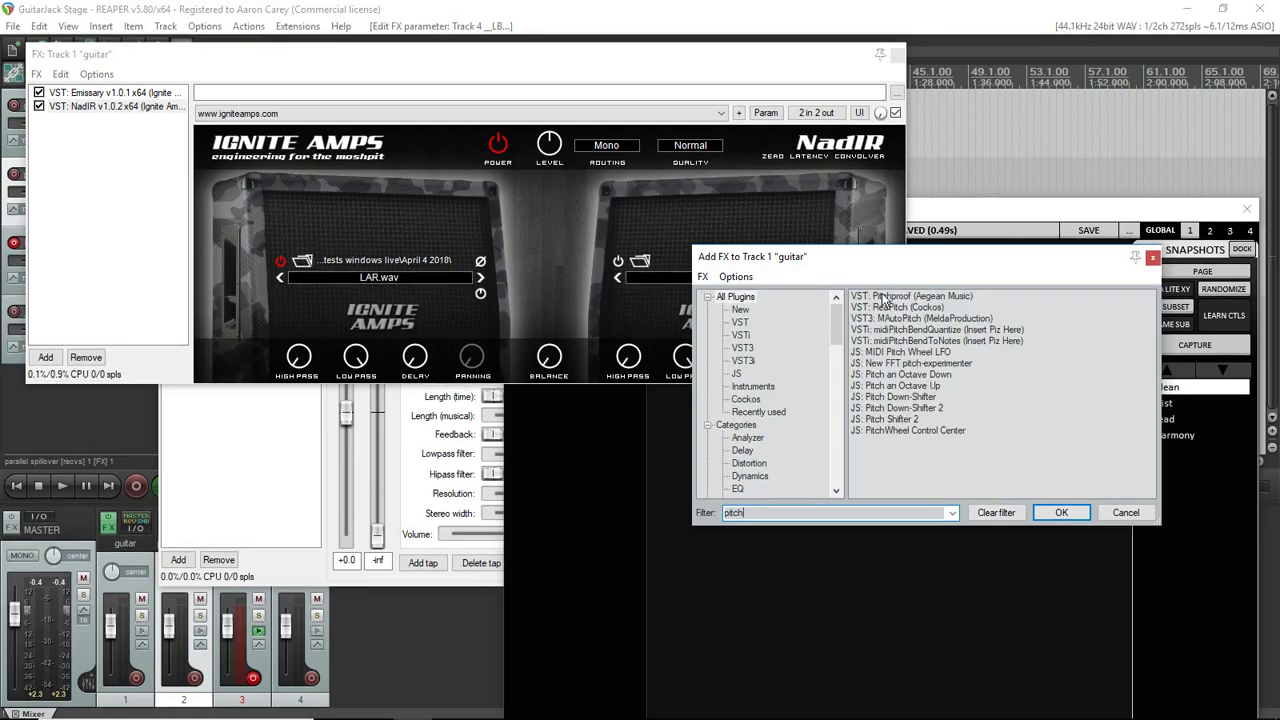
double_click(884, 297)
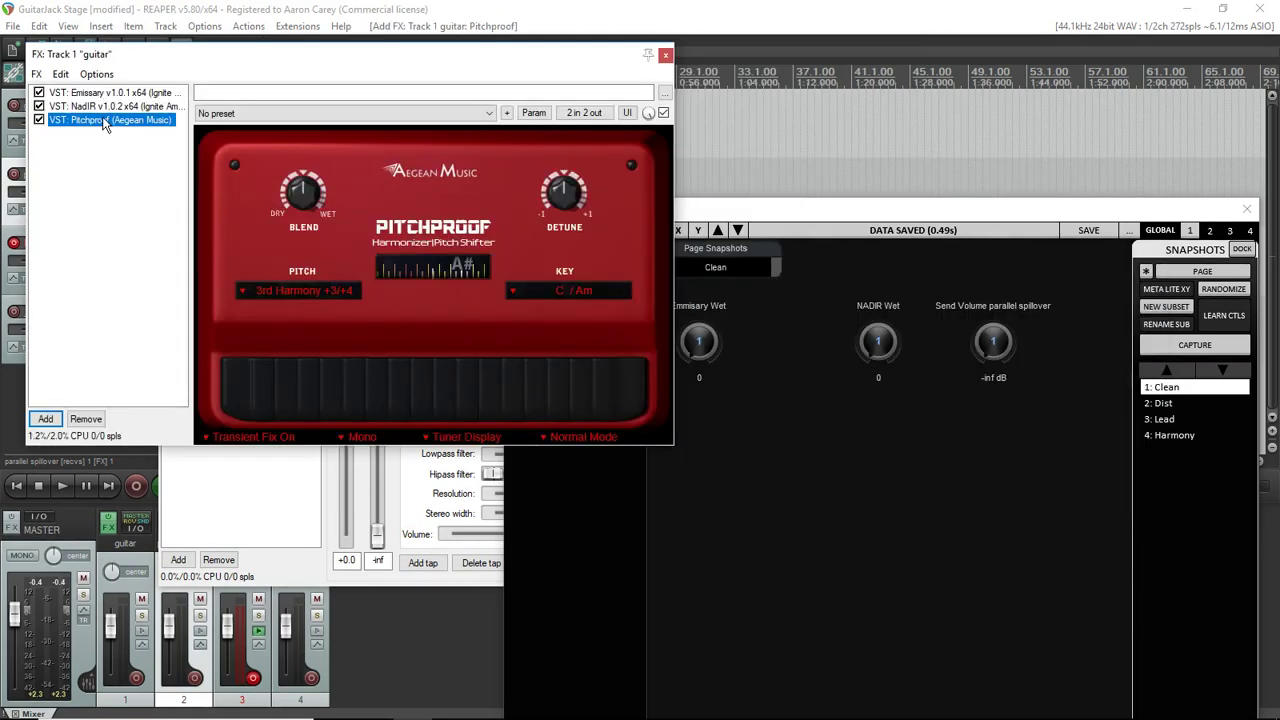
drag(102, 119, 111, 113)
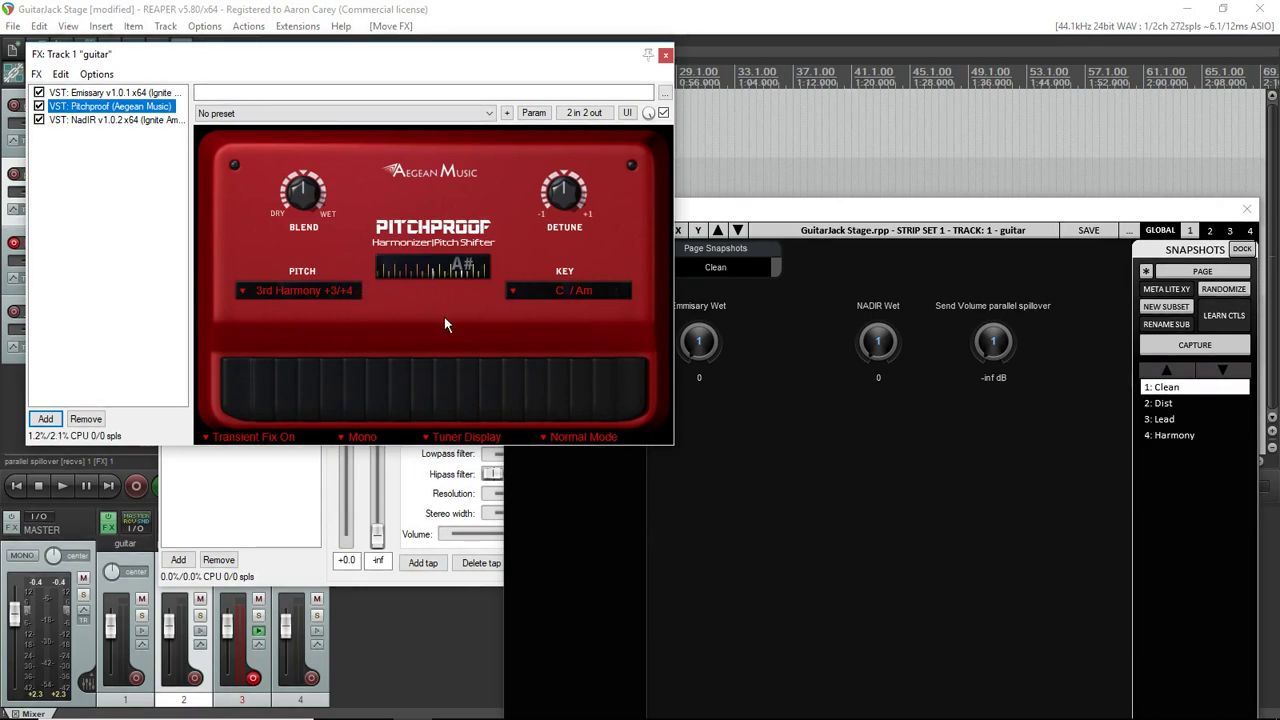
drag(319, 54, 452, 147)
Step: Open the Performance Meter, reset its graph and examine the CPU and longest-block processing figures
click(68, 26)
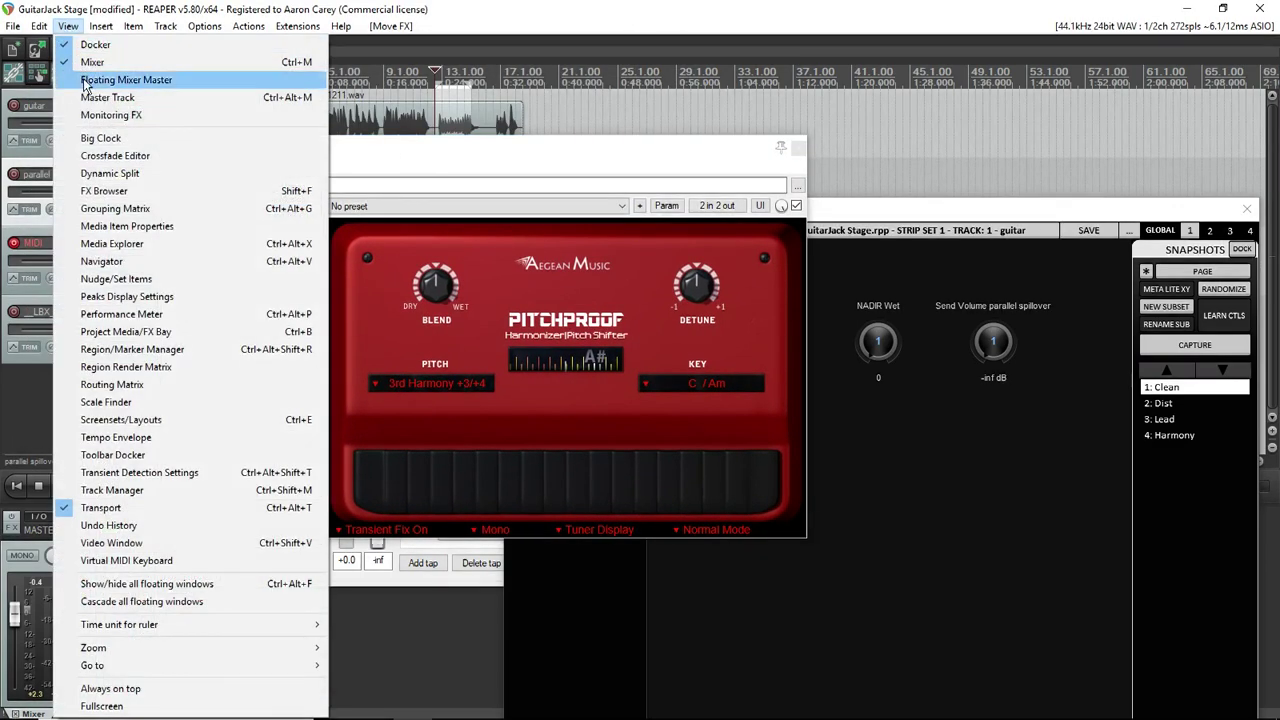
click(121, 314)
right_click(163, 216)
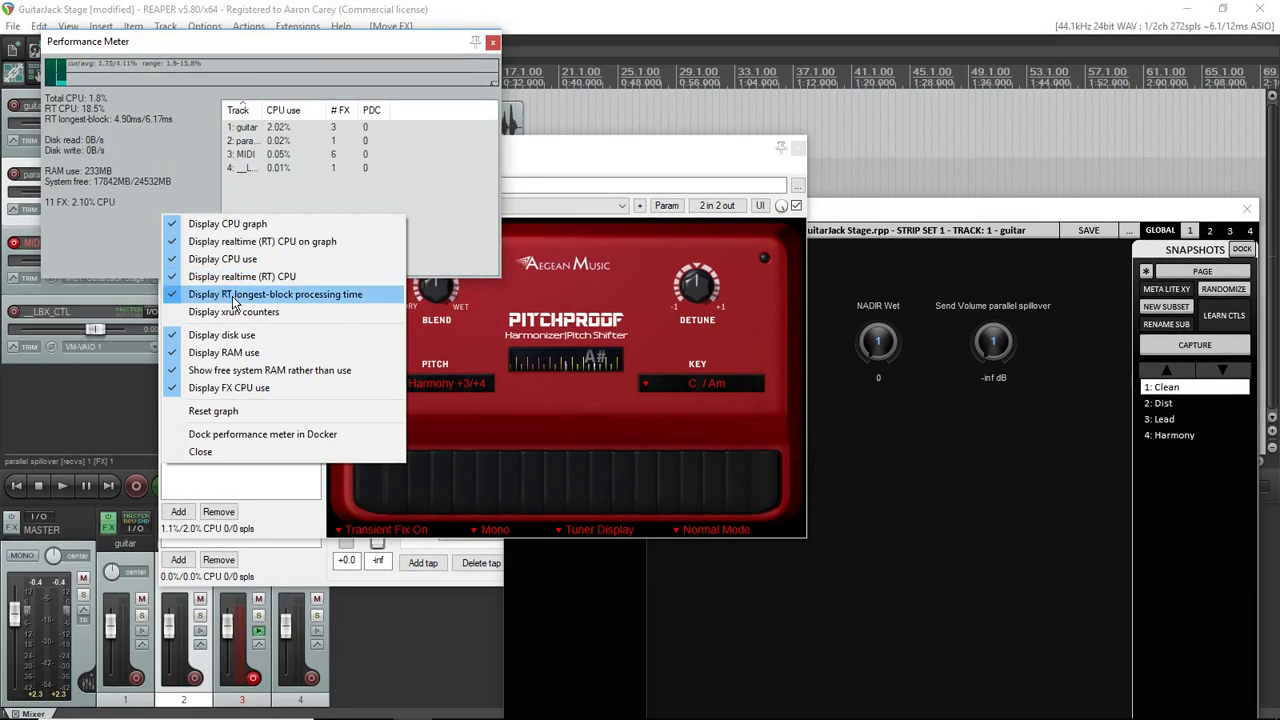
right_click(141, 142)
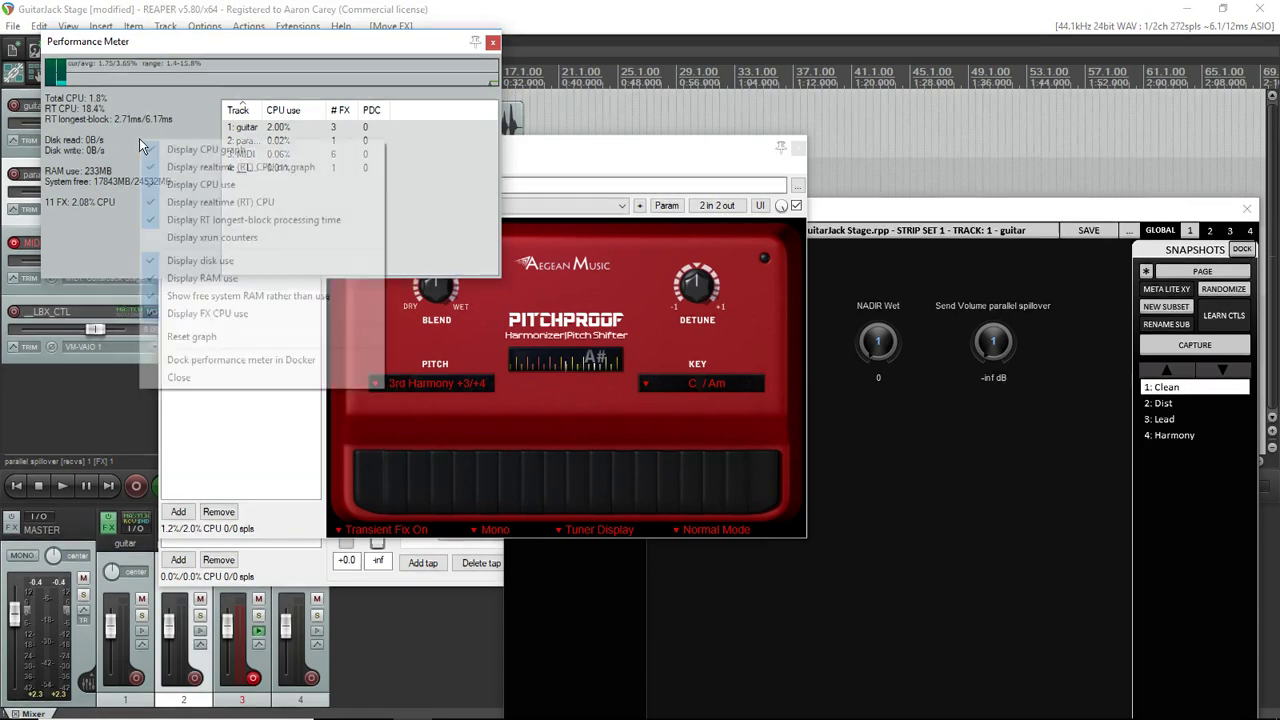
click(193, 336)
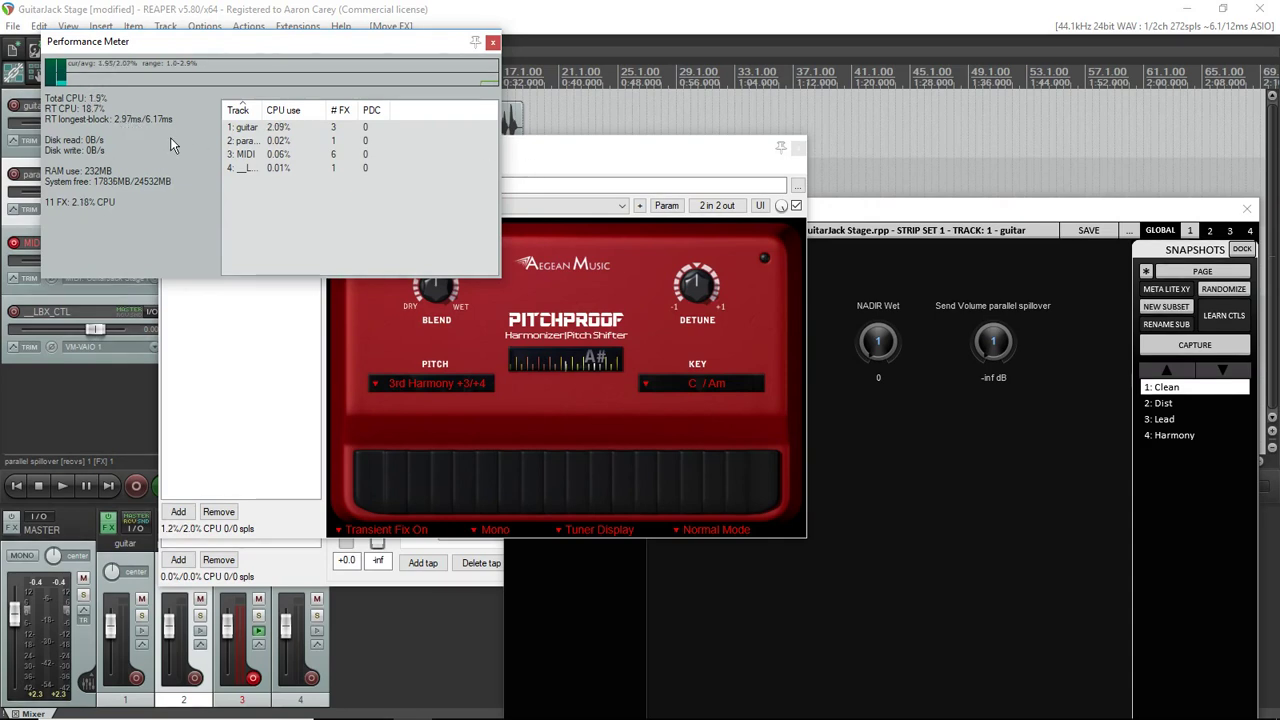
click(493, 46)
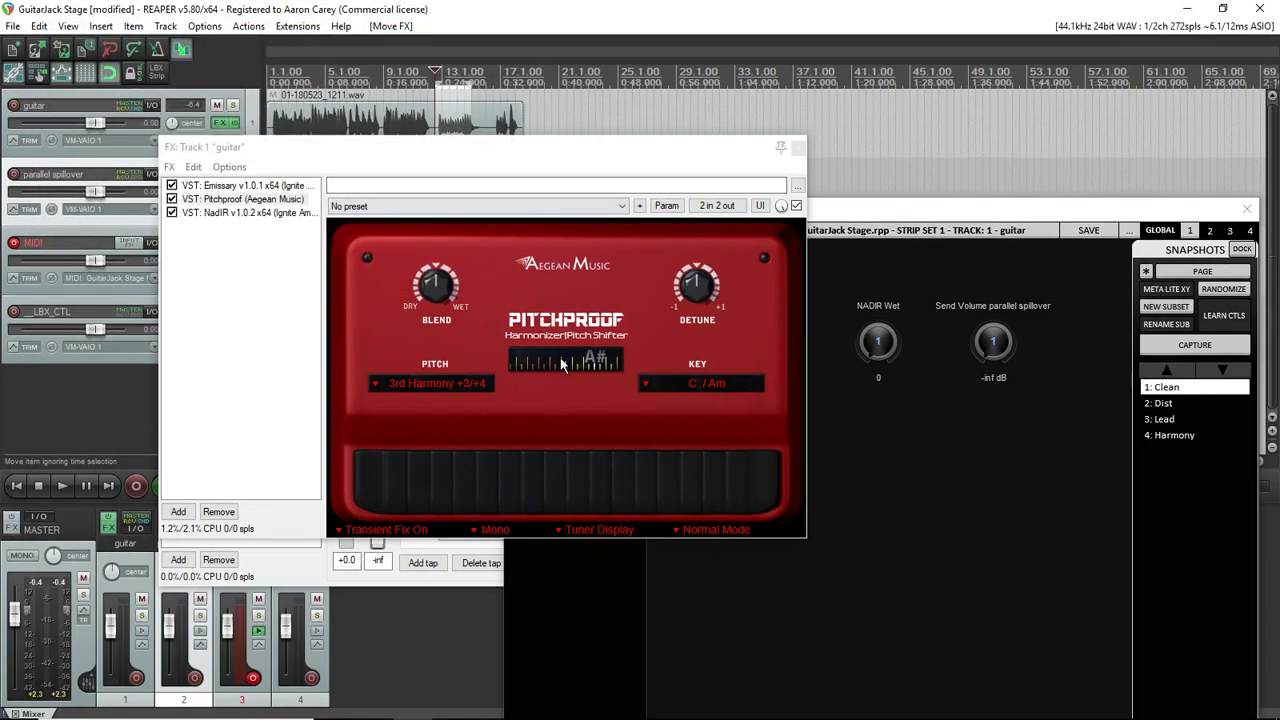
Step: Recall the Harmony snapshot and play the selected guitar phrase to hear Pitchproof's harmony
mouse_move(436, 289)
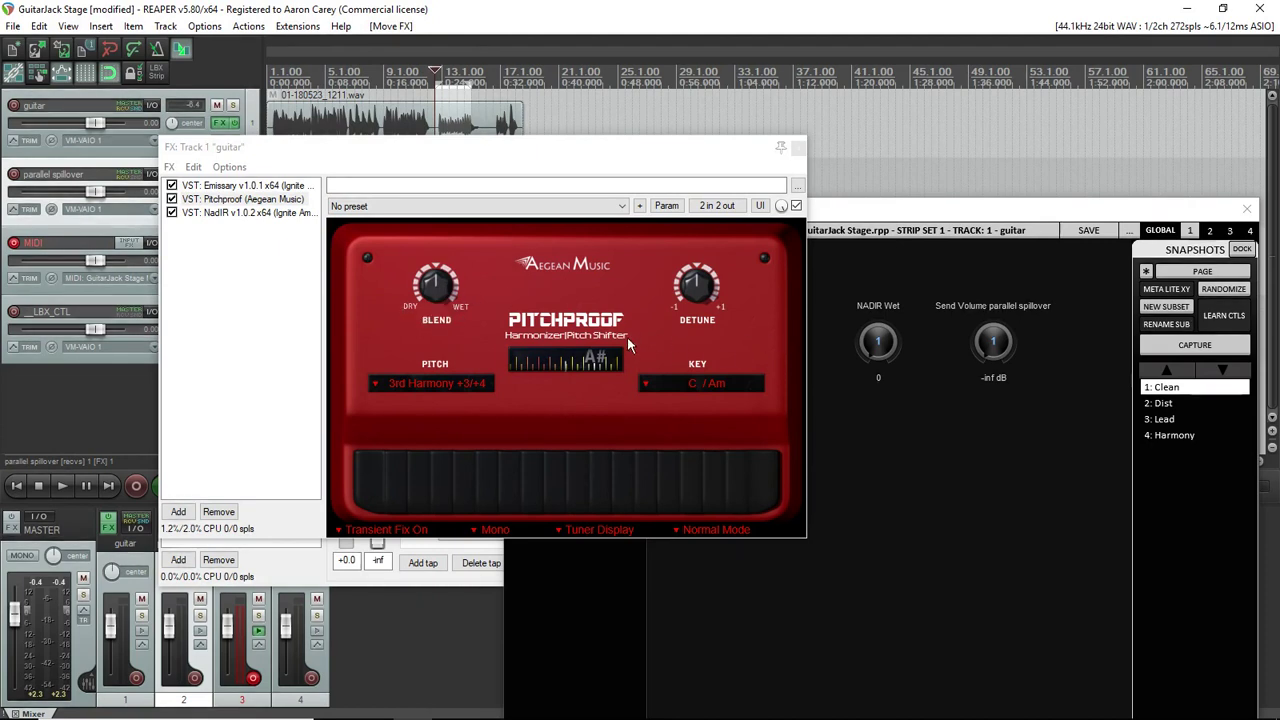
click(1185, 437)
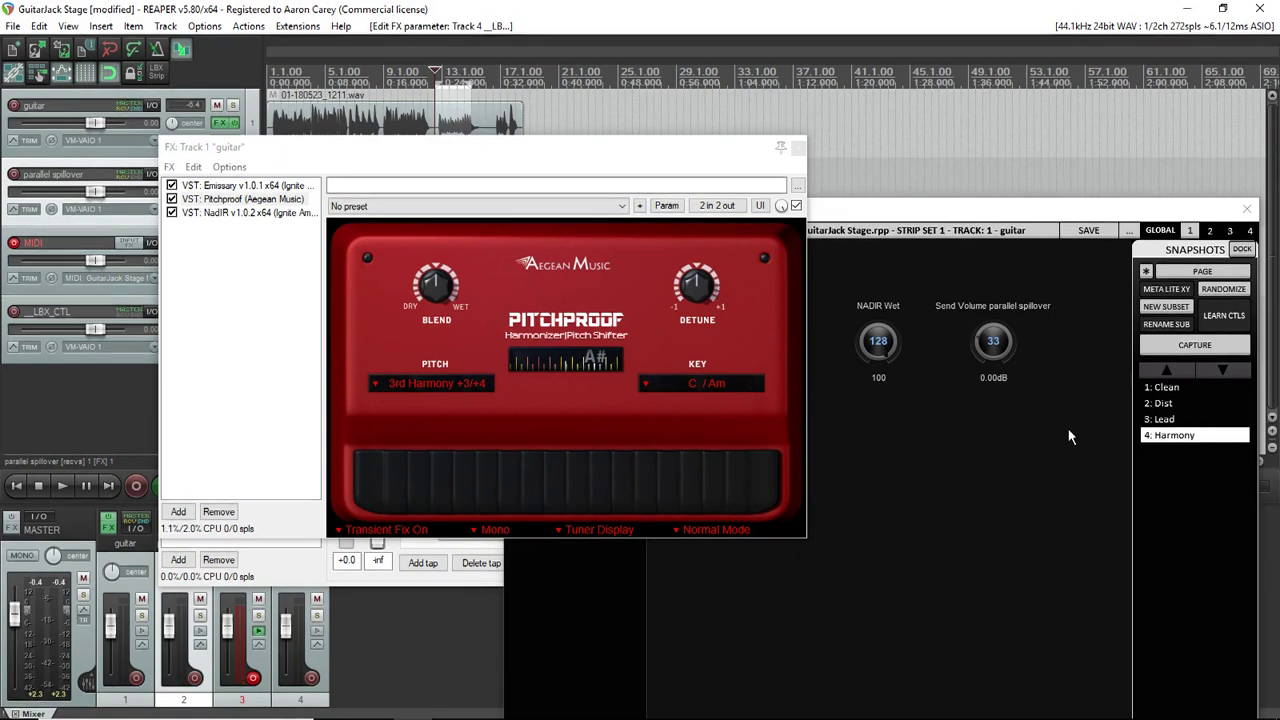
click(63, 486)
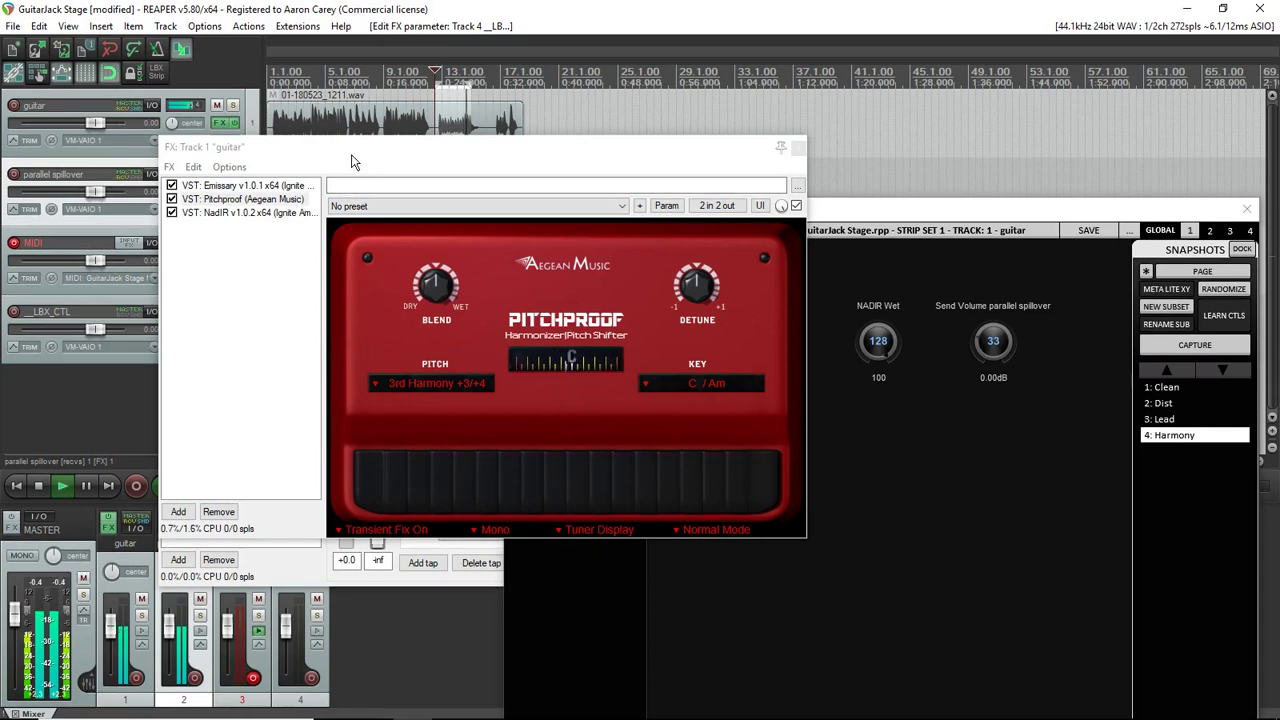
click(36, 486)
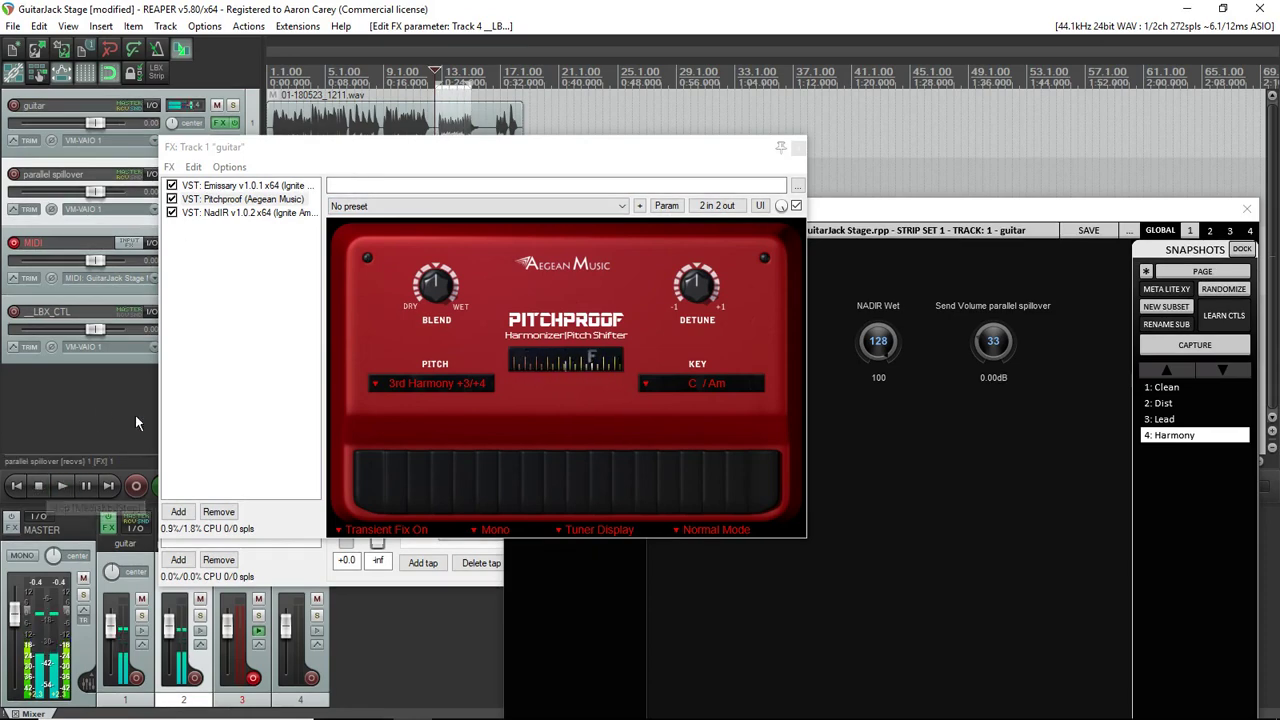
Step: Uncover the track controls and lower the parallel spillover track's volume to about -6.6 dB
drag(306, 147, 468, 229)
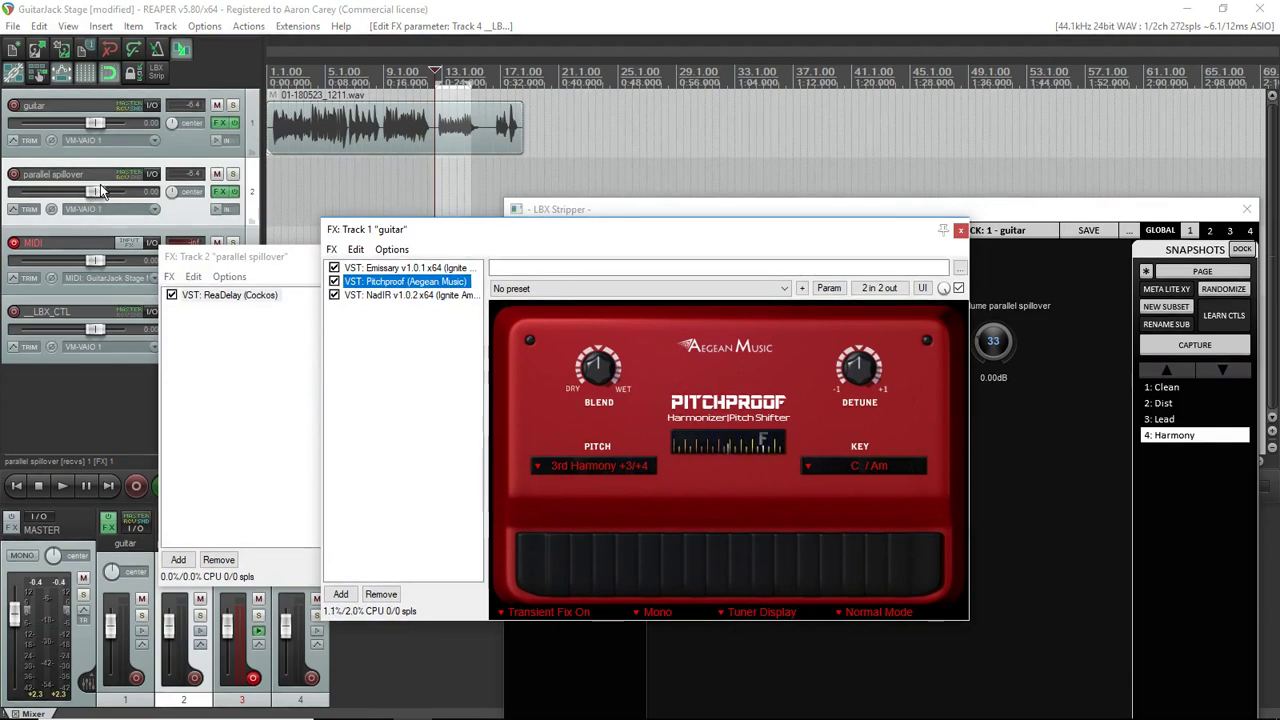
drag(99, 191, 85, 197)
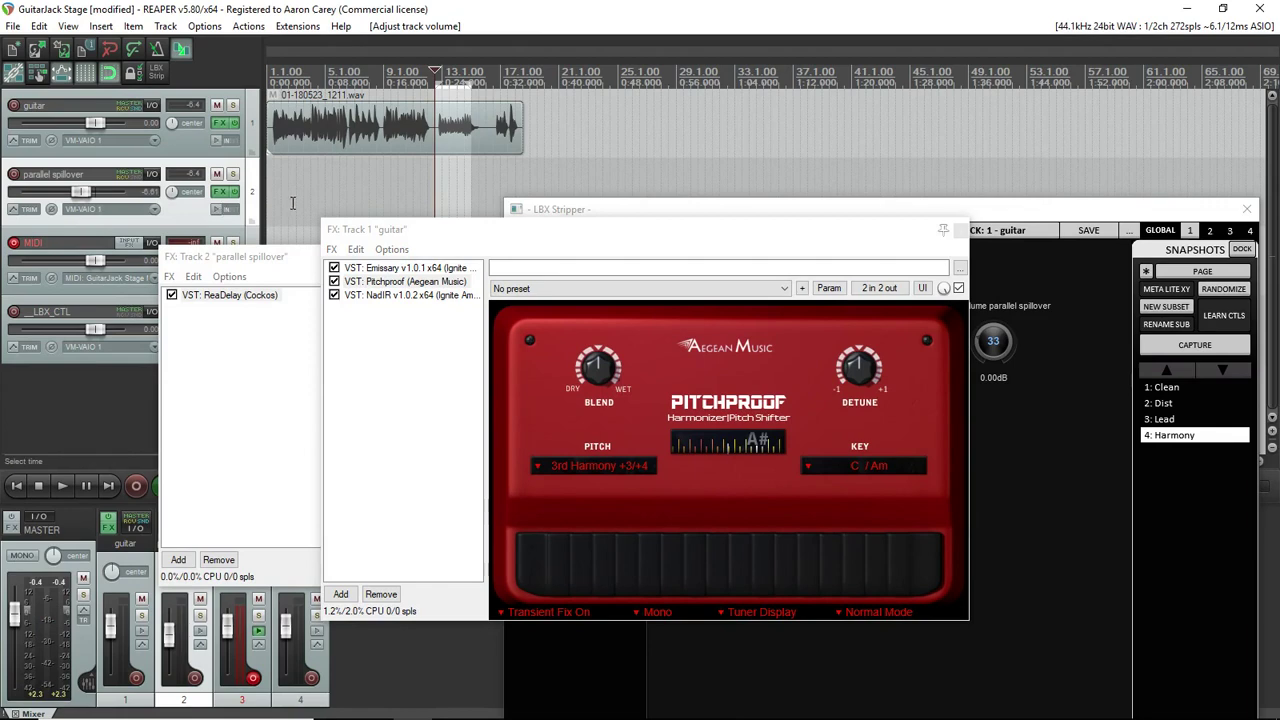
Step: Set the parallel spillover track's ReaDelay to a musical length of 1 eighth note and raise its feedback to about -14.4 dB
click(224, 193)
click(224, 193)
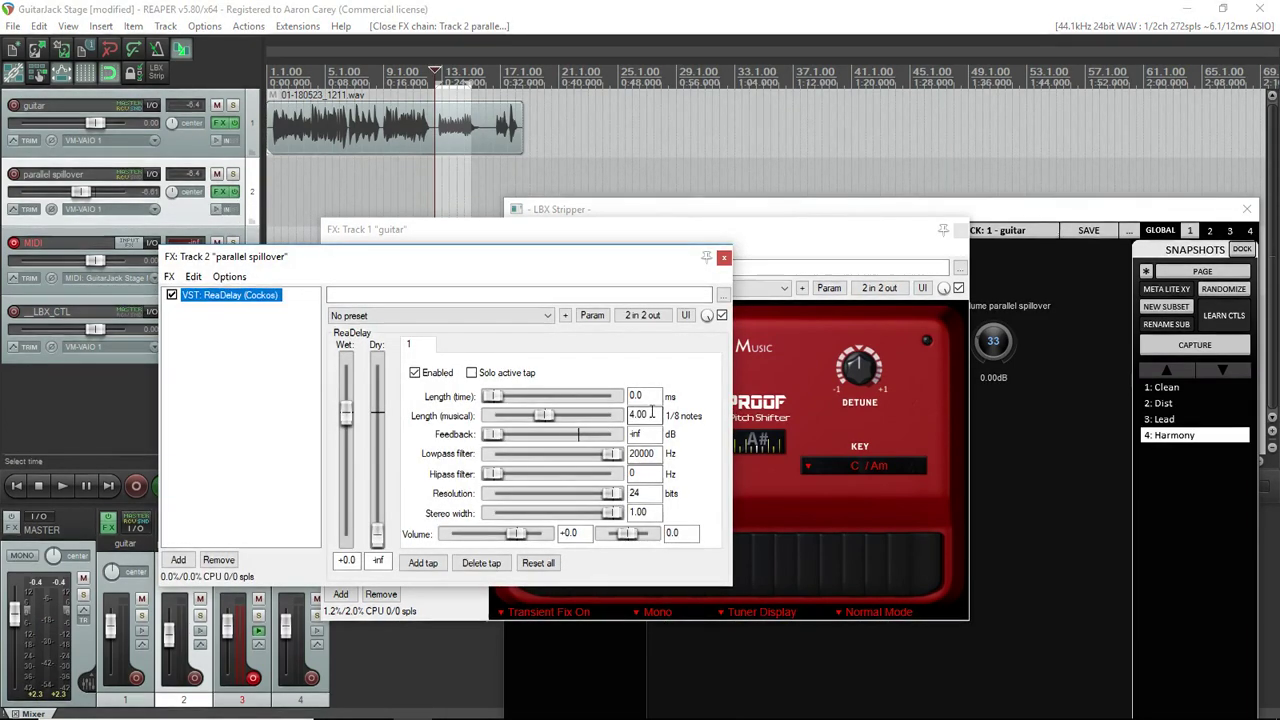
double_click(645, 414)
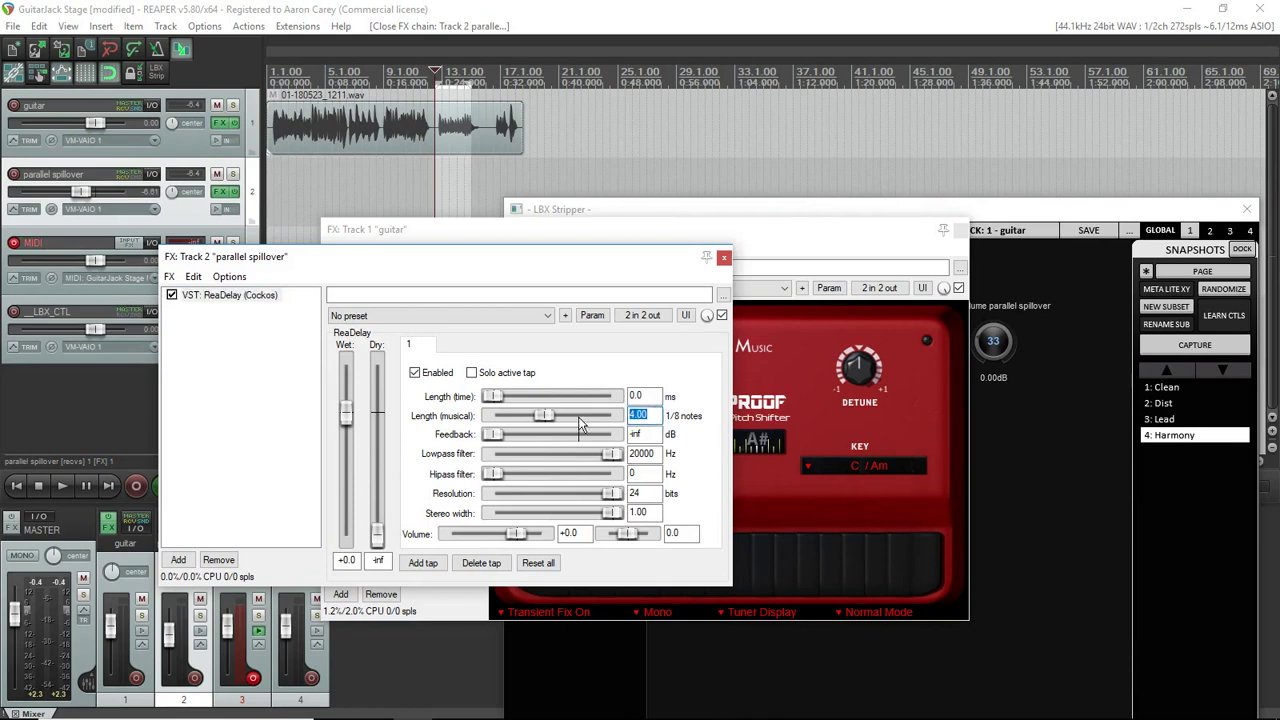
text(1)
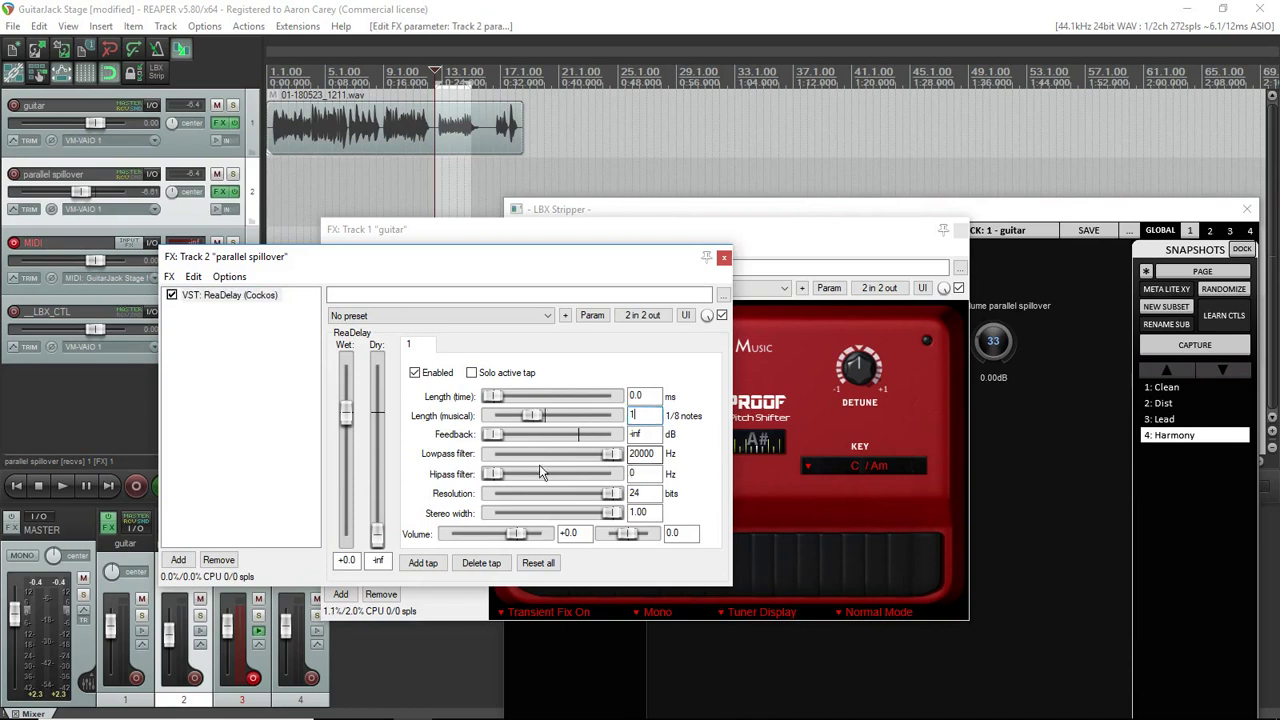
drag(501, 444, 557, 451)
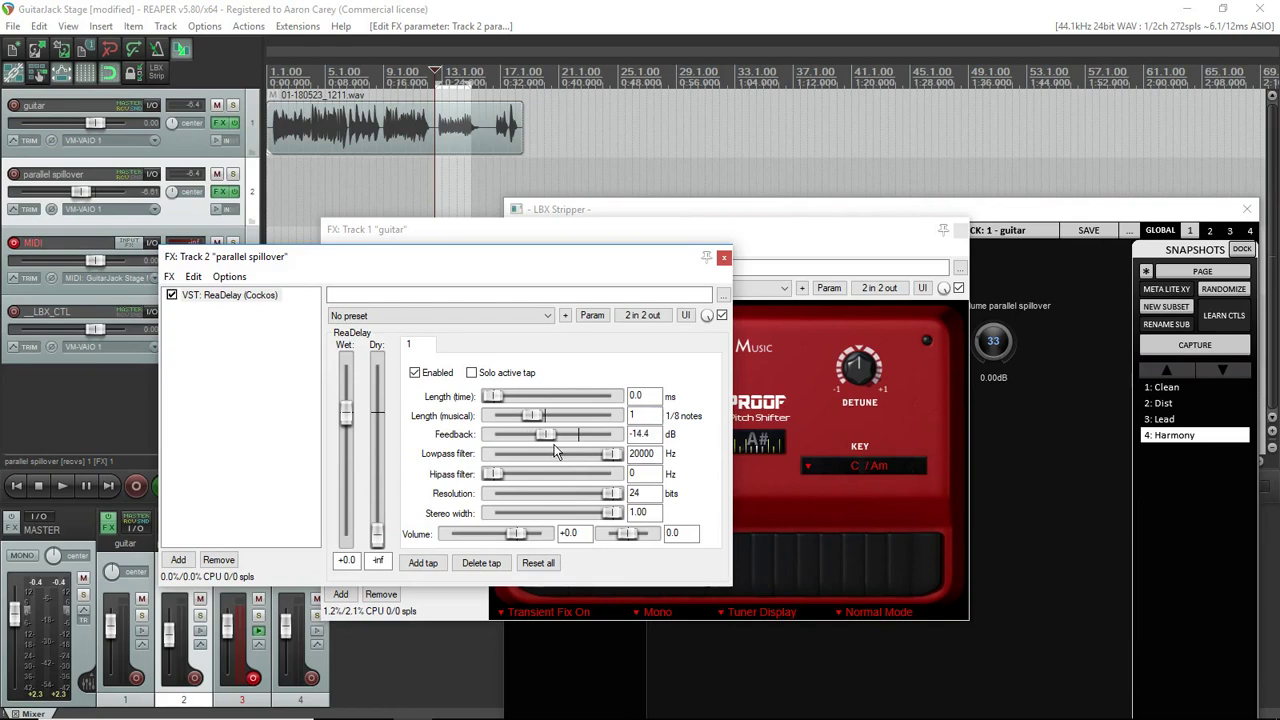
Step: Play the selected phrase to hear the delay with the harmony, closing both FX windows before stopping playback
click(68, 489)
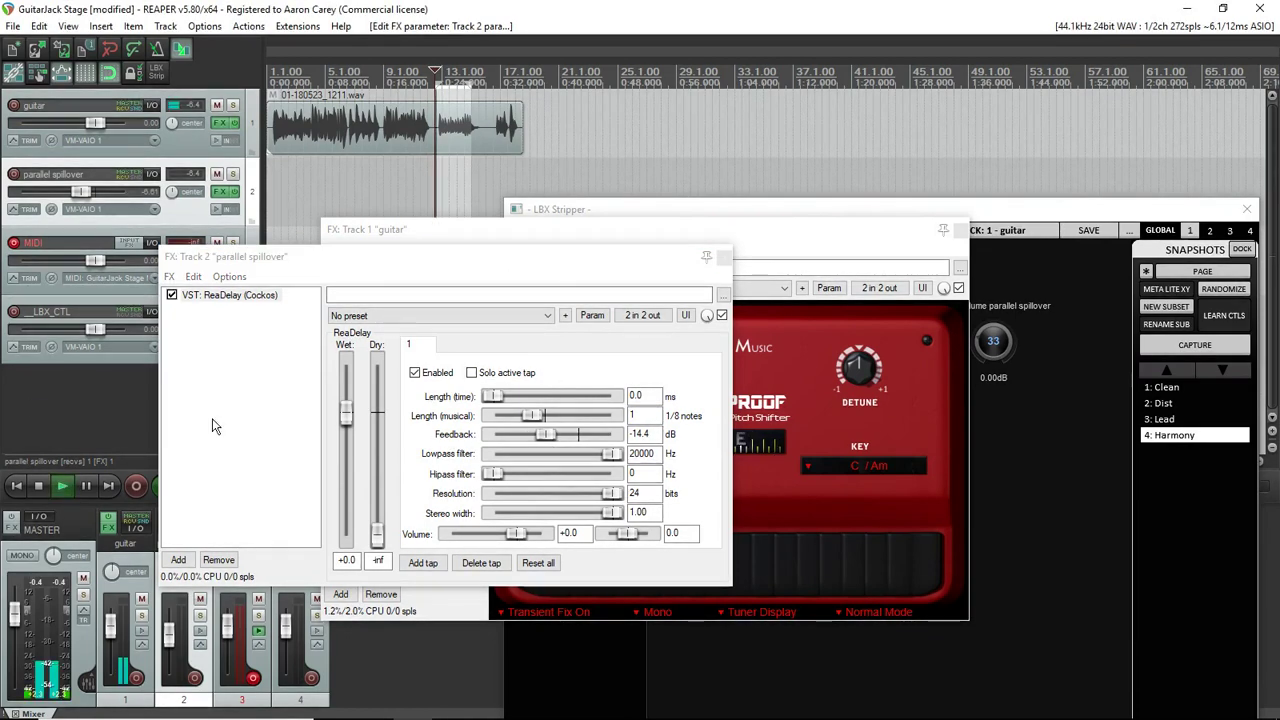
click(724, 259)
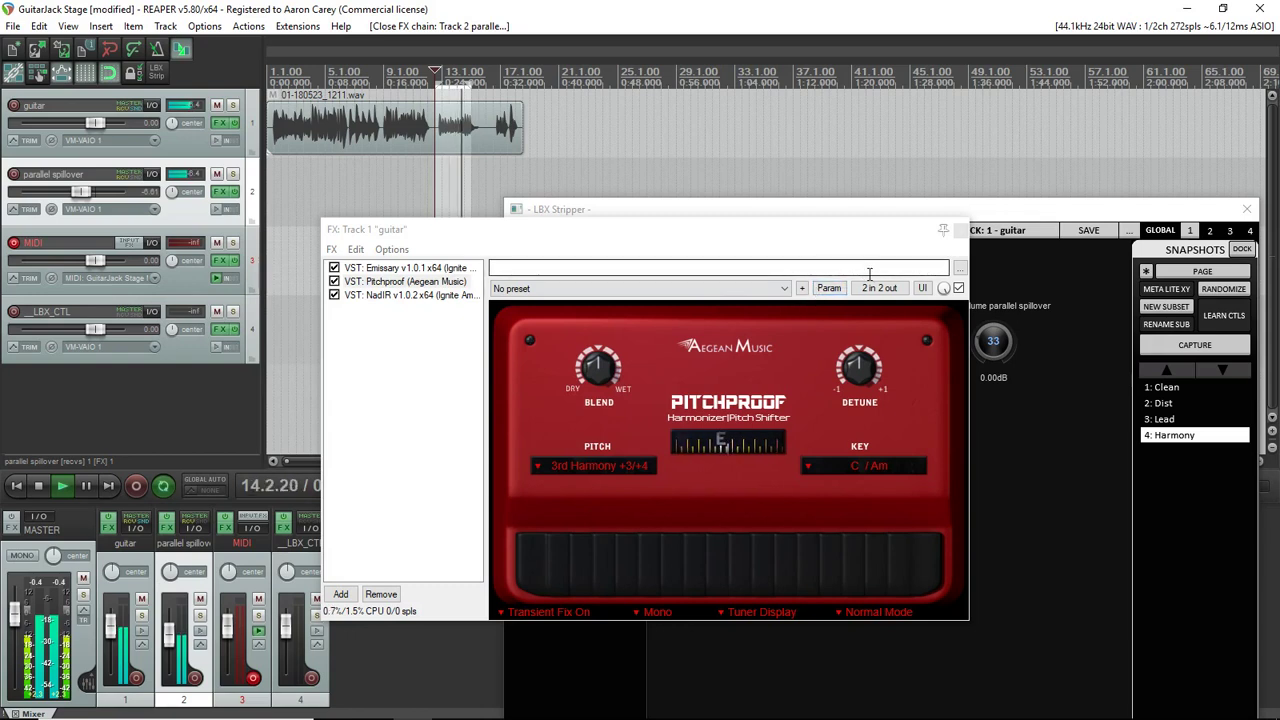
click(961, 231)
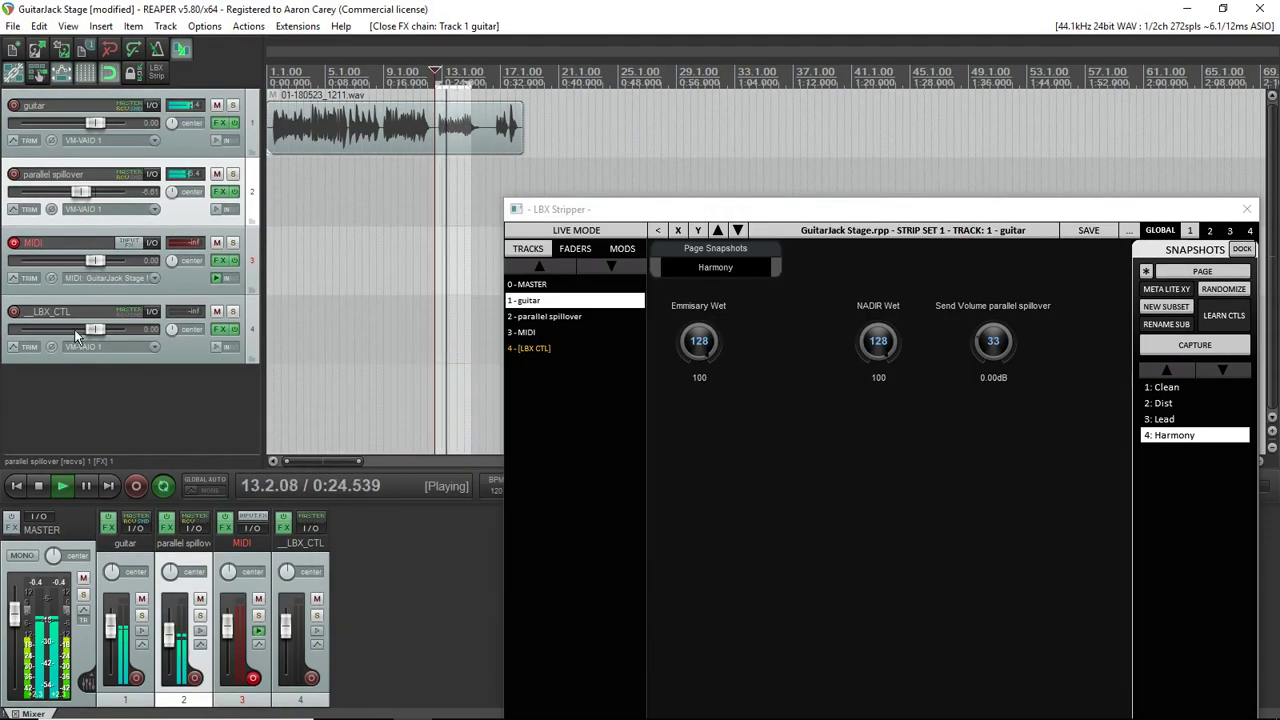
key(space)
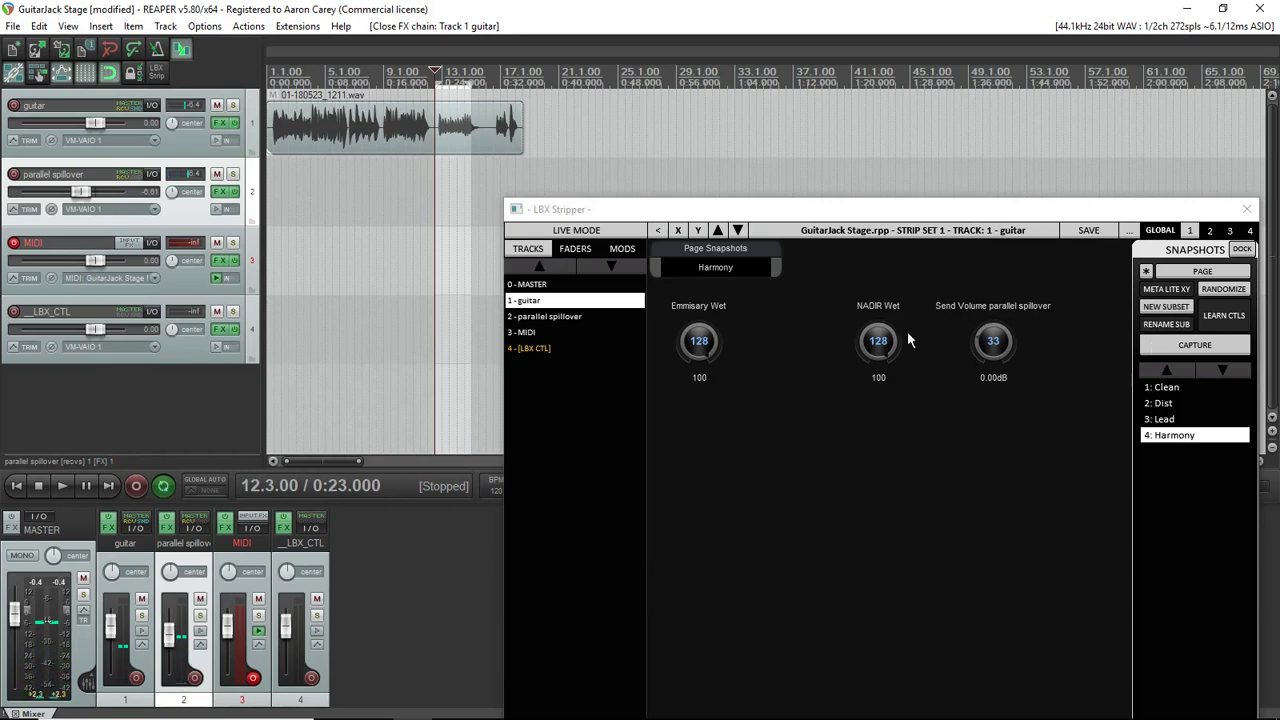
Step: Switch LBX Stripper to edit mode and place Pitchproof's Wet parameter as a knob between the Emmisary Wet and NADIR Wet controls
click(215, 124)
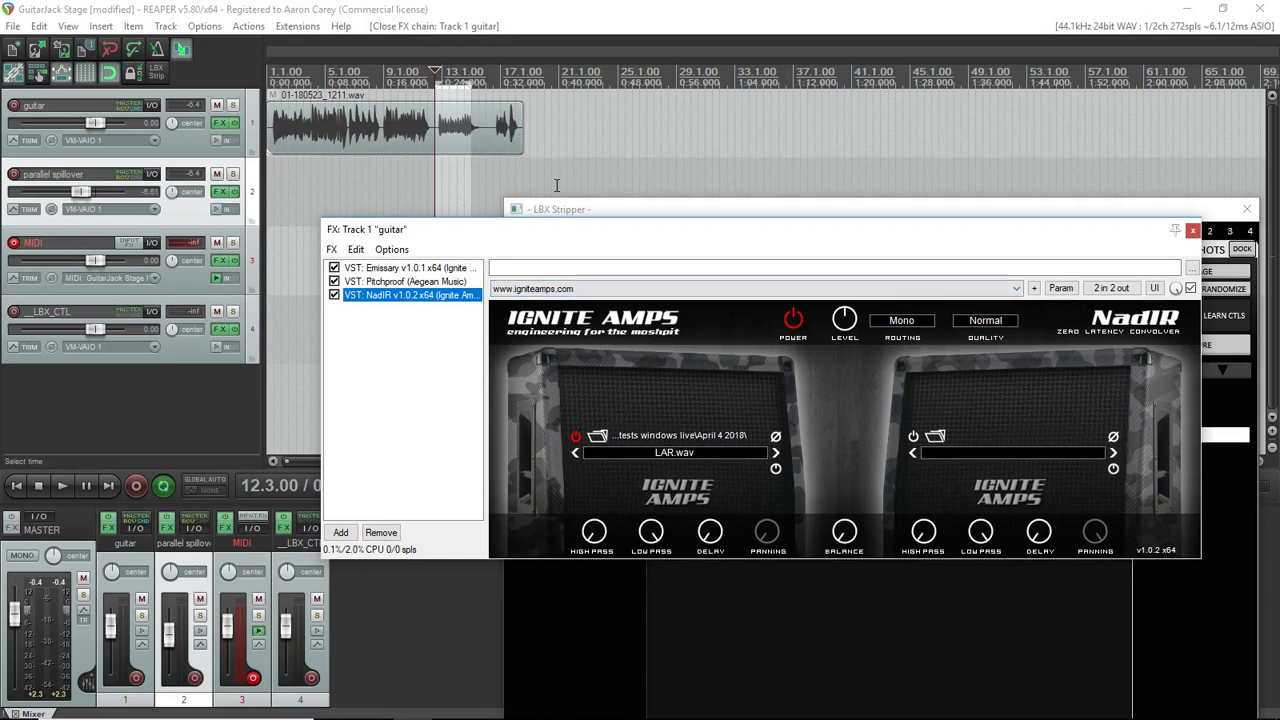
click(665, 210)
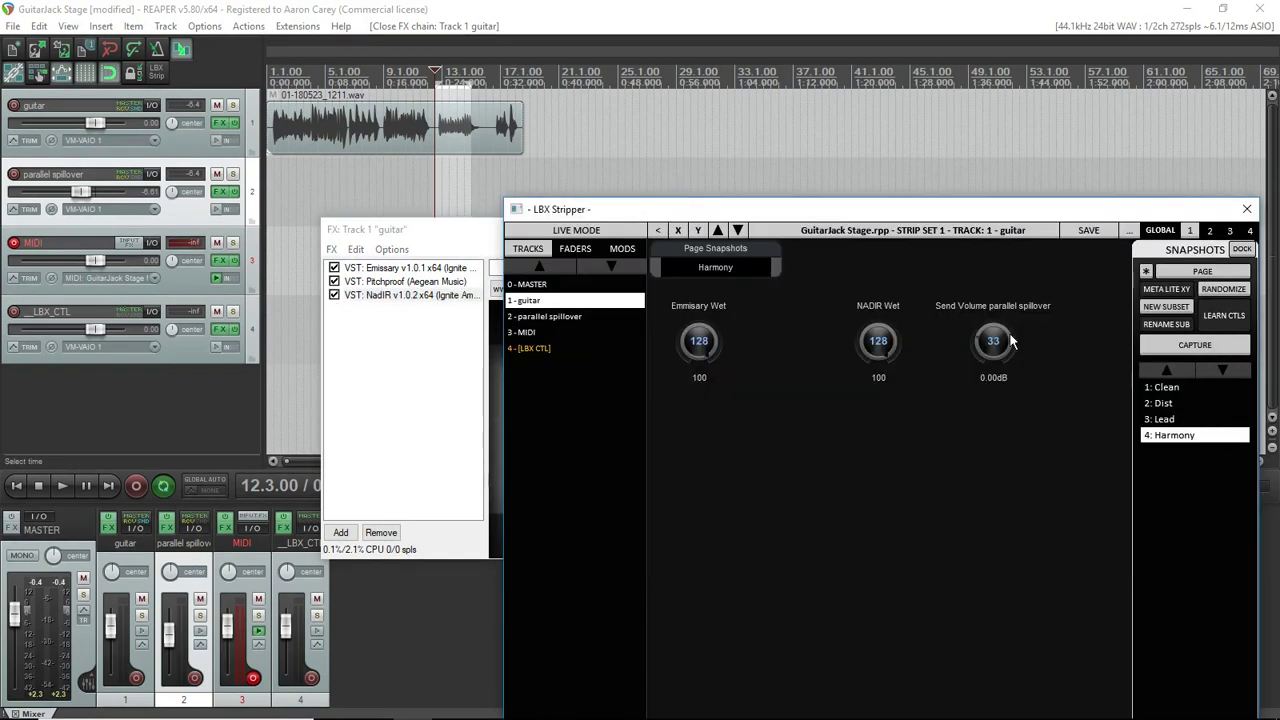
click(583, 231)
click(558, 249)
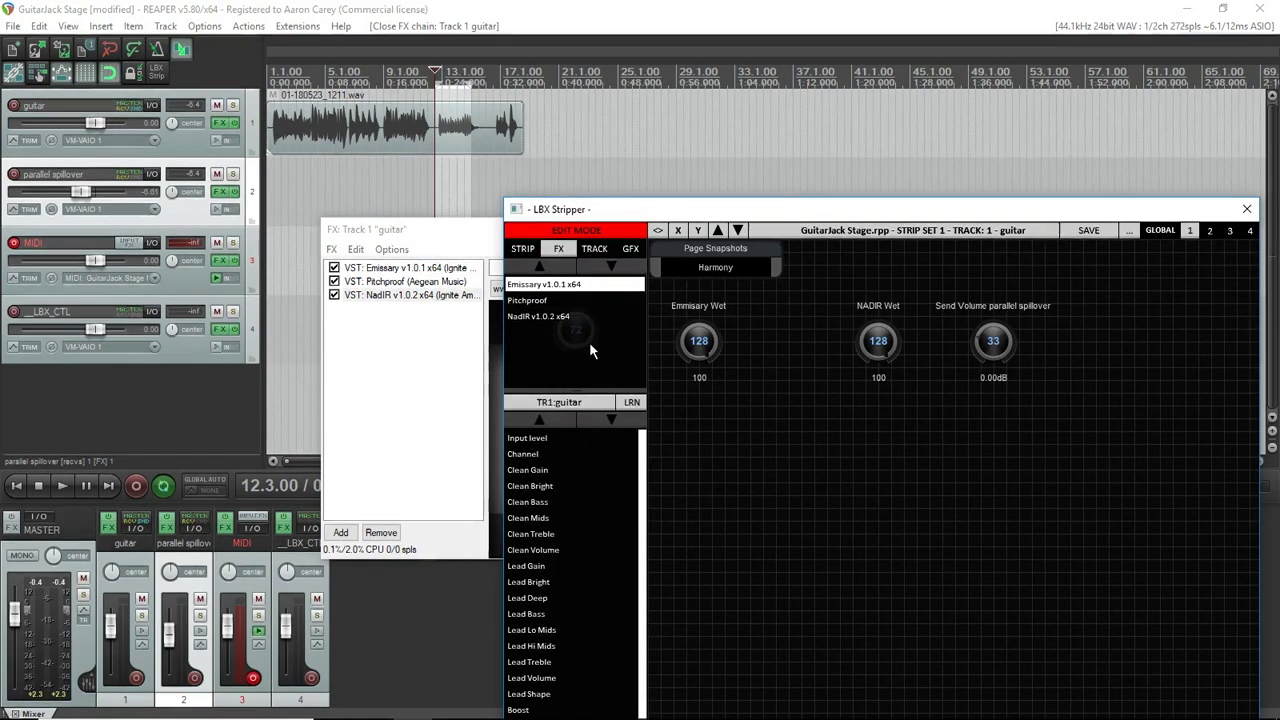
click(527, 300)
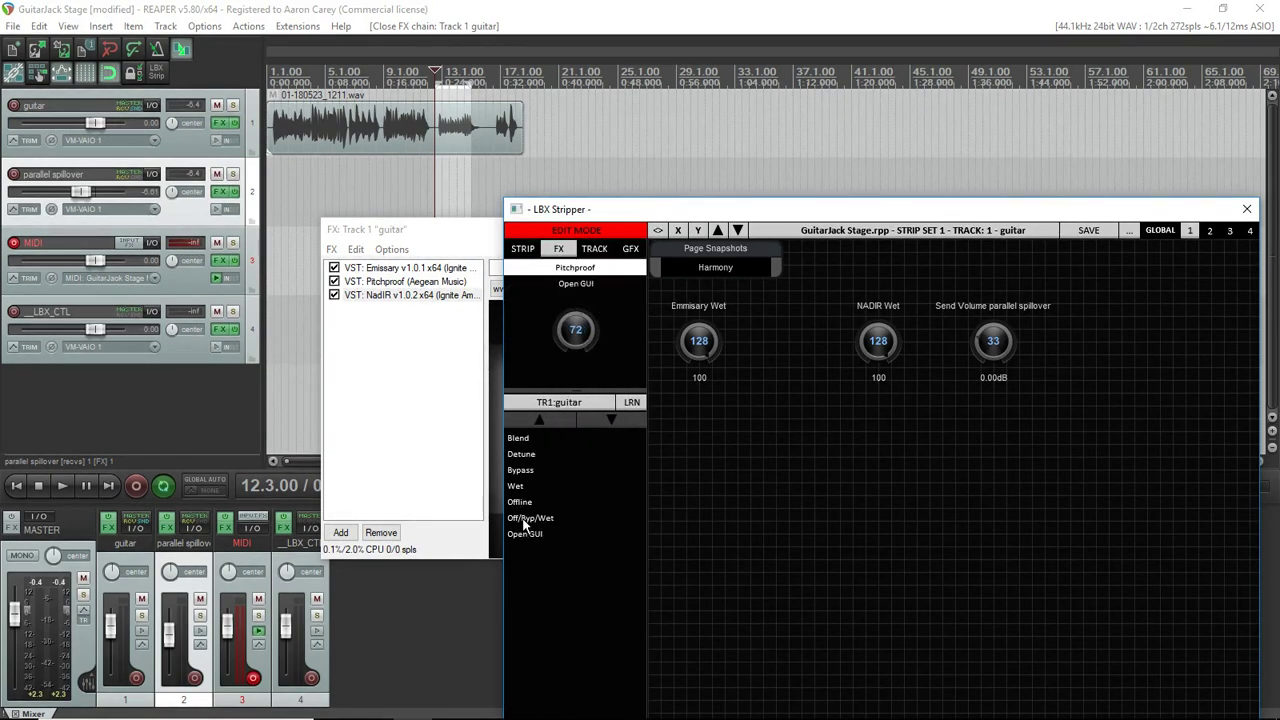
drag(515, 488, 799, 351)
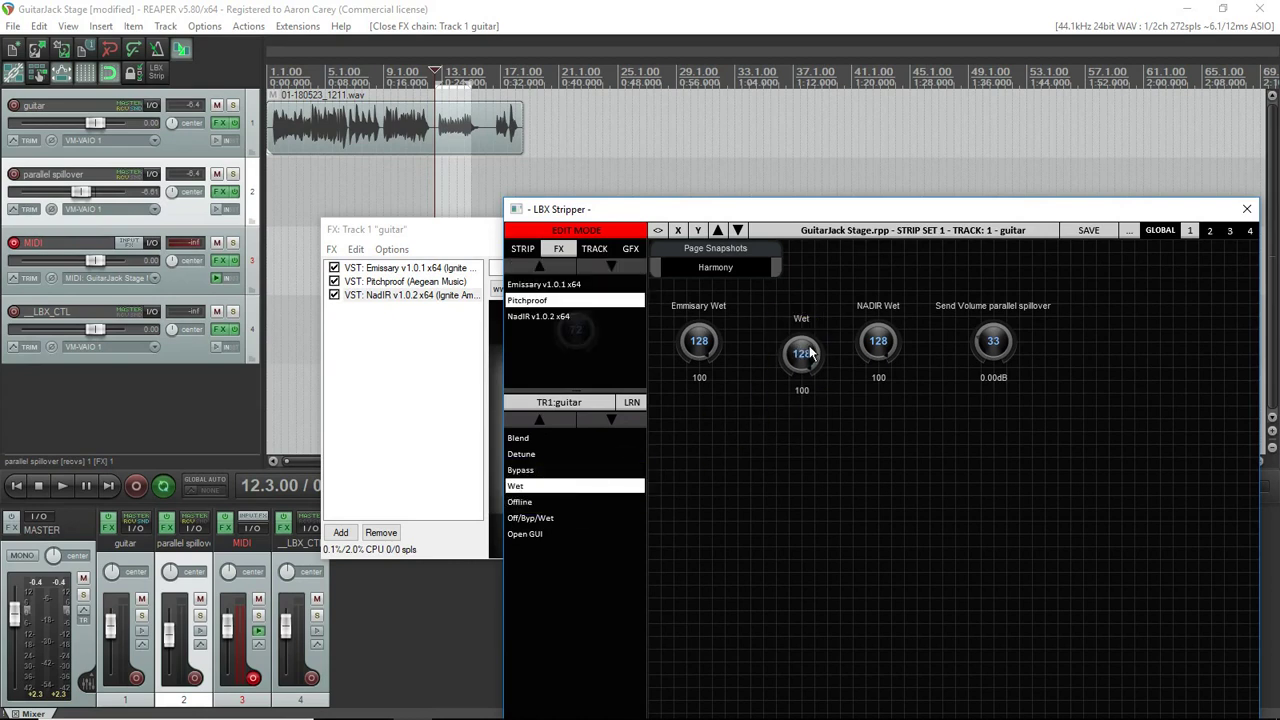
Step: Rename the new Pitchproof knob as "Harmony Wet", moving the LBX Stripper window up to reach its control options
click(801, 358)
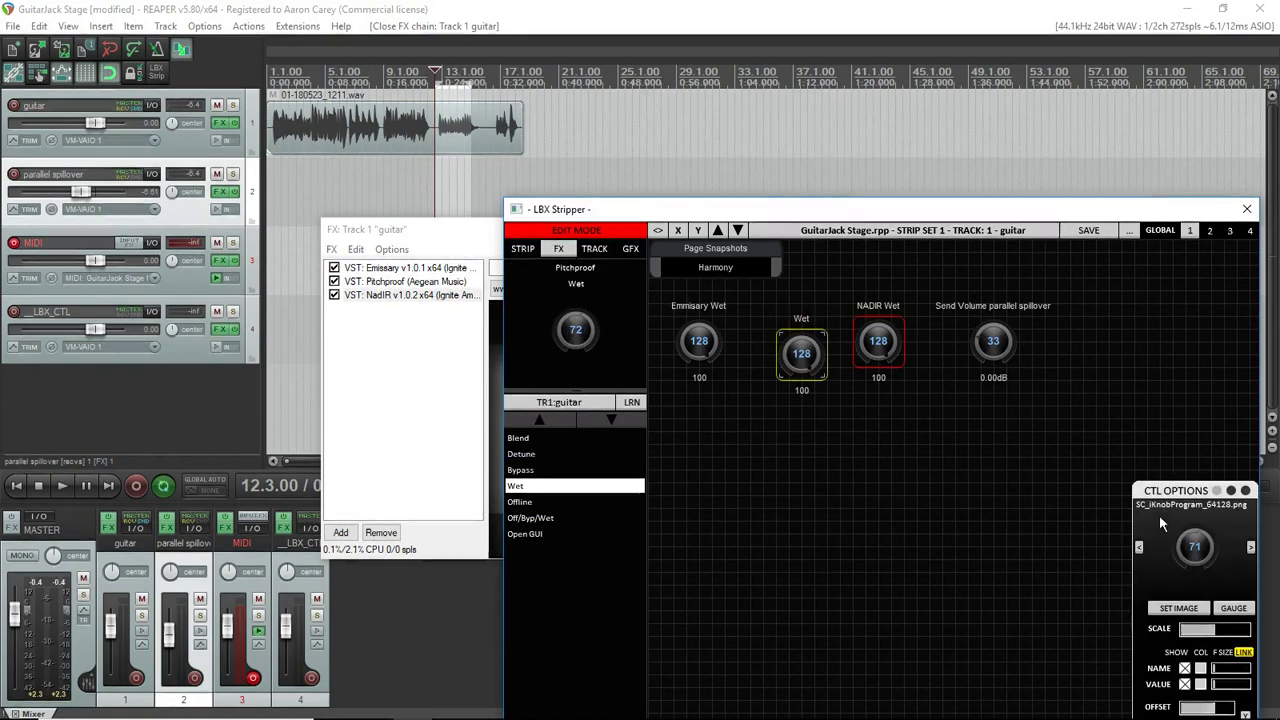
drag(1074, 209, 1048, 64)
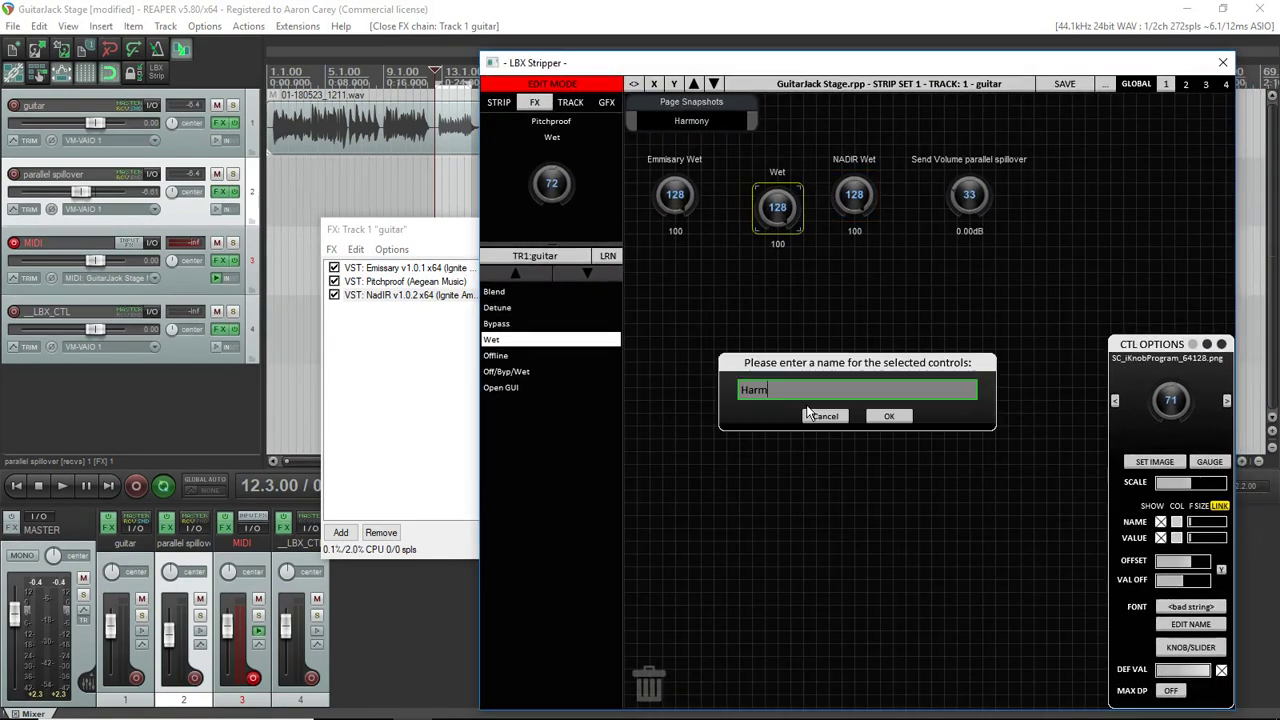
text(Wet)
click(896, 420)
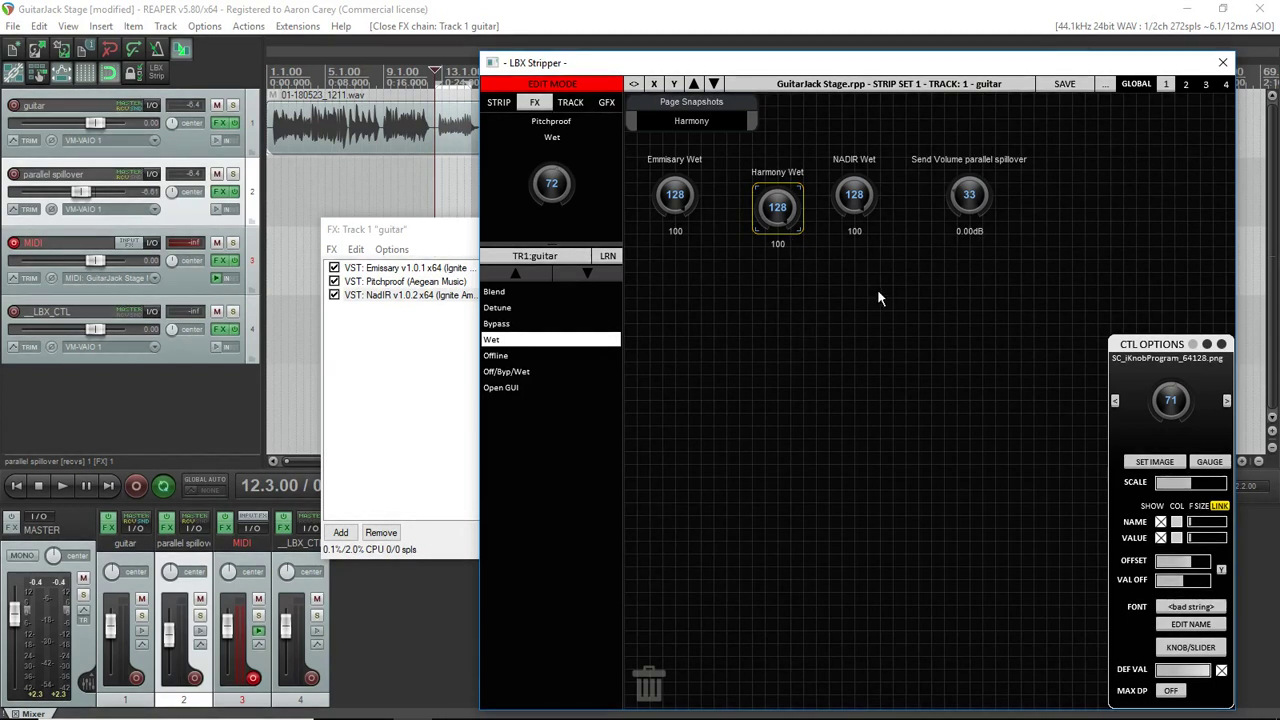
Step: Return to live mode and overwrite the Harmony snapshot with Harmony Wet at 100 and the Clean snapshot with it at 0
click(573, 86)
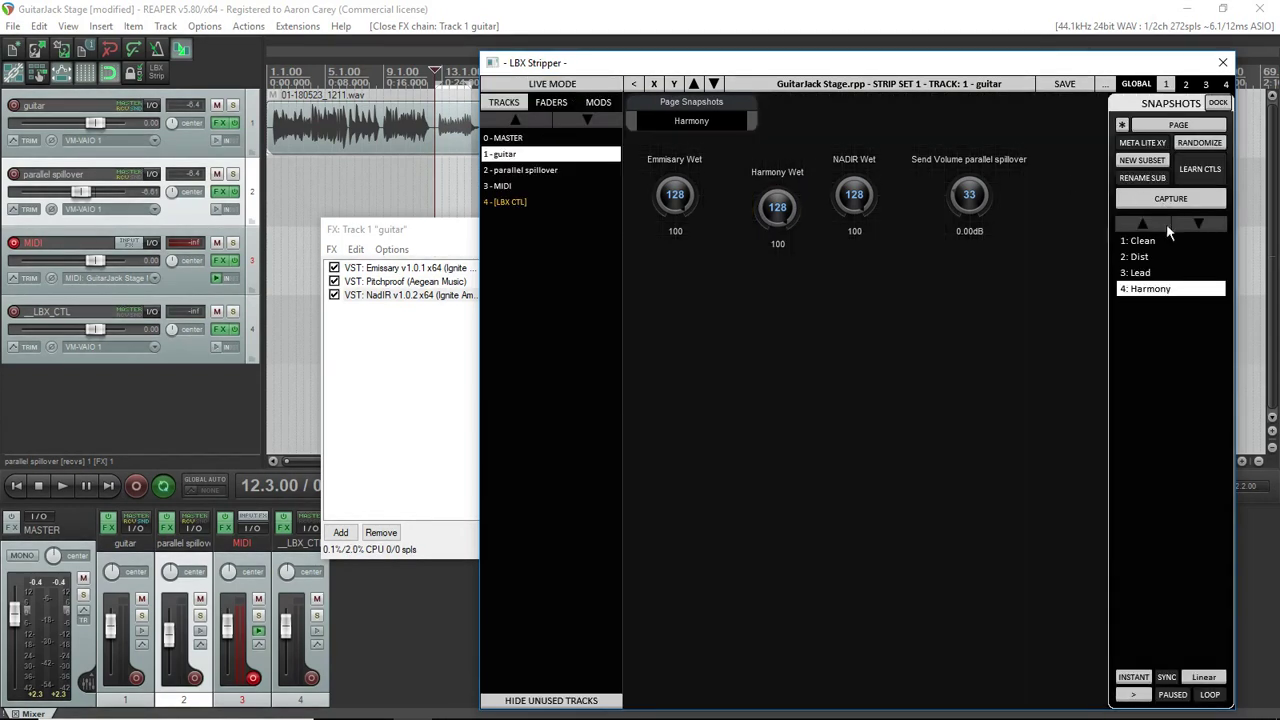
right_click(1166, 290)
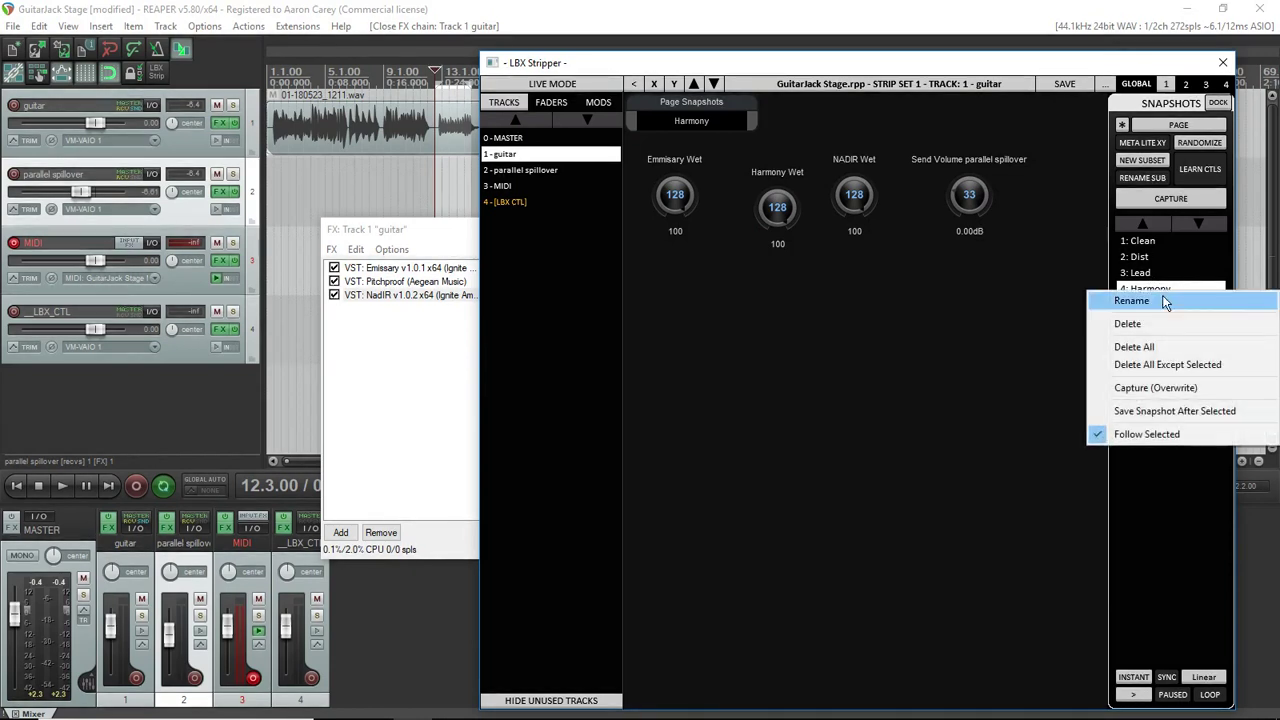
click(1156, 389)
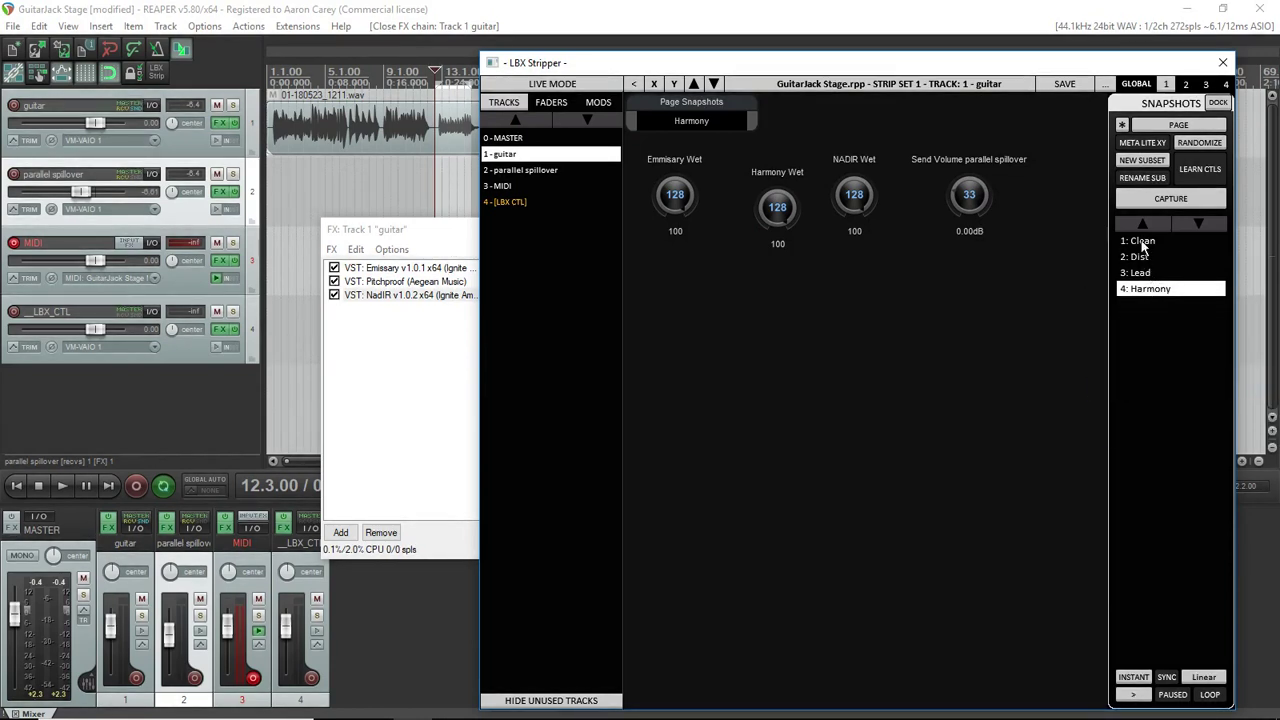
click(1143, 242)
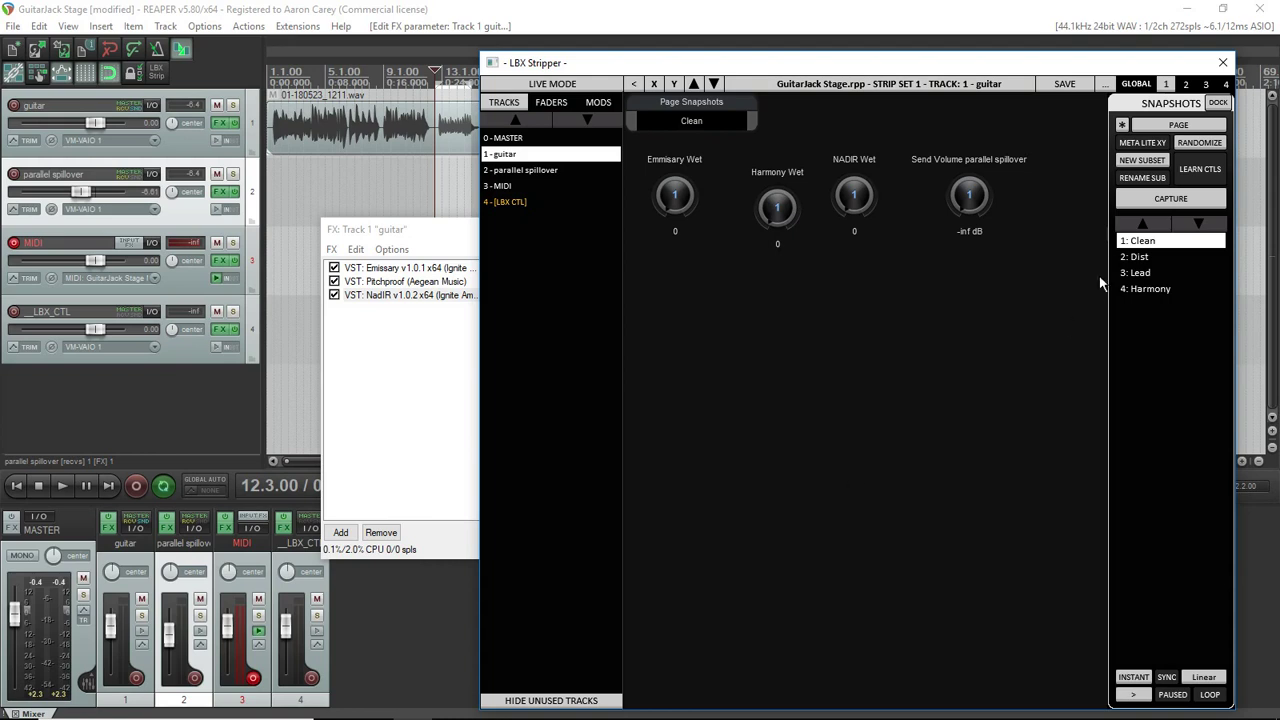
right_click(1137, 245)
click(1118, 331)
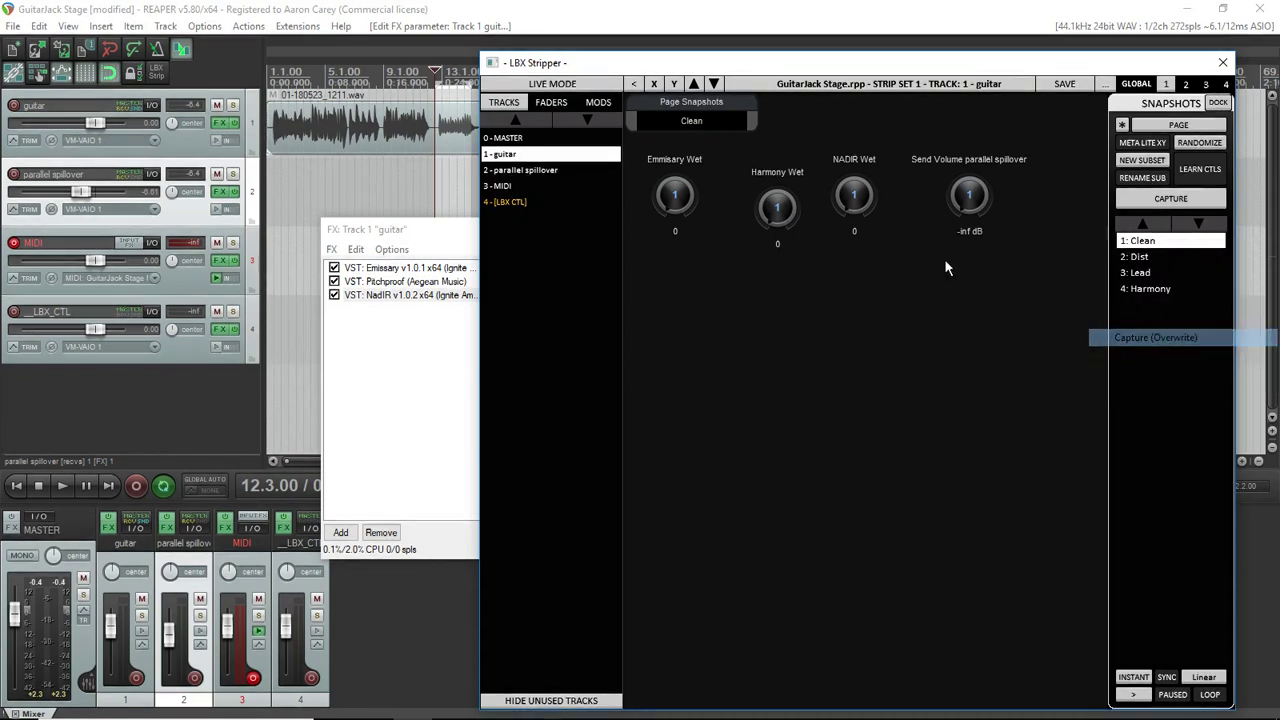
Step: Recall the Dist and Lead snapshots in turn and overwrite each with Harmony Wet at 0
click(1140, 256)
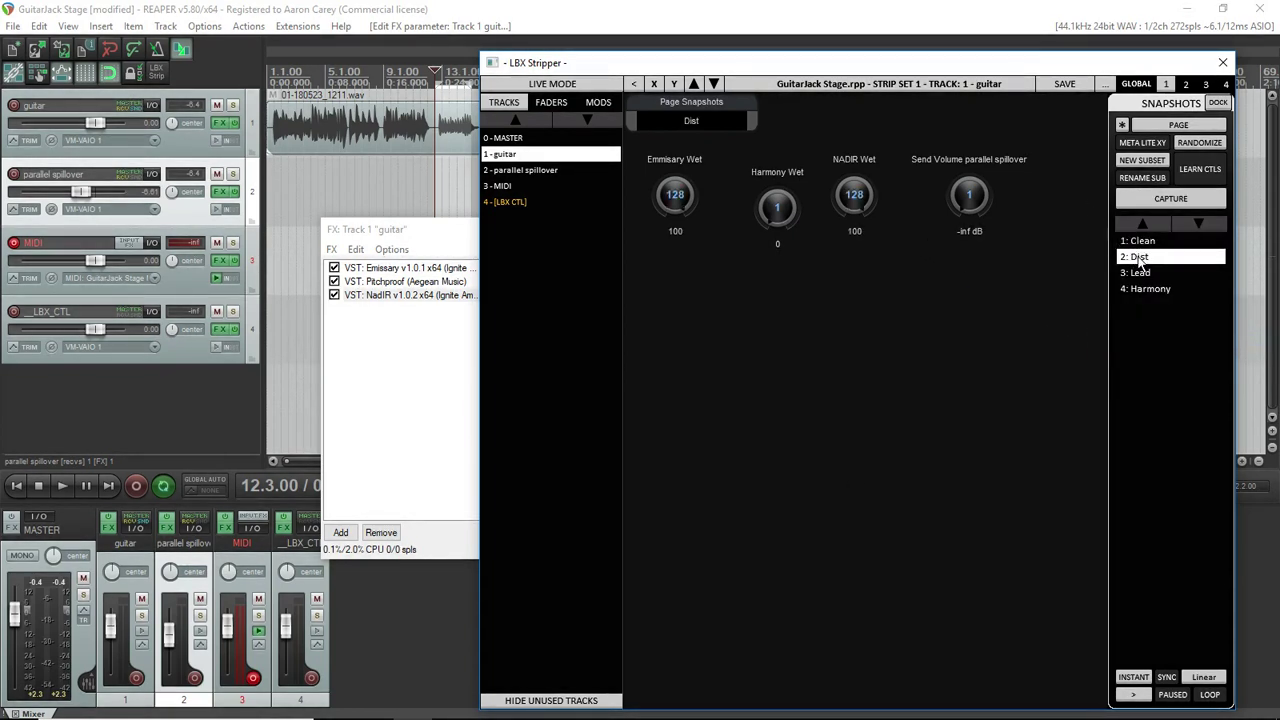
right_click(1140, 262)
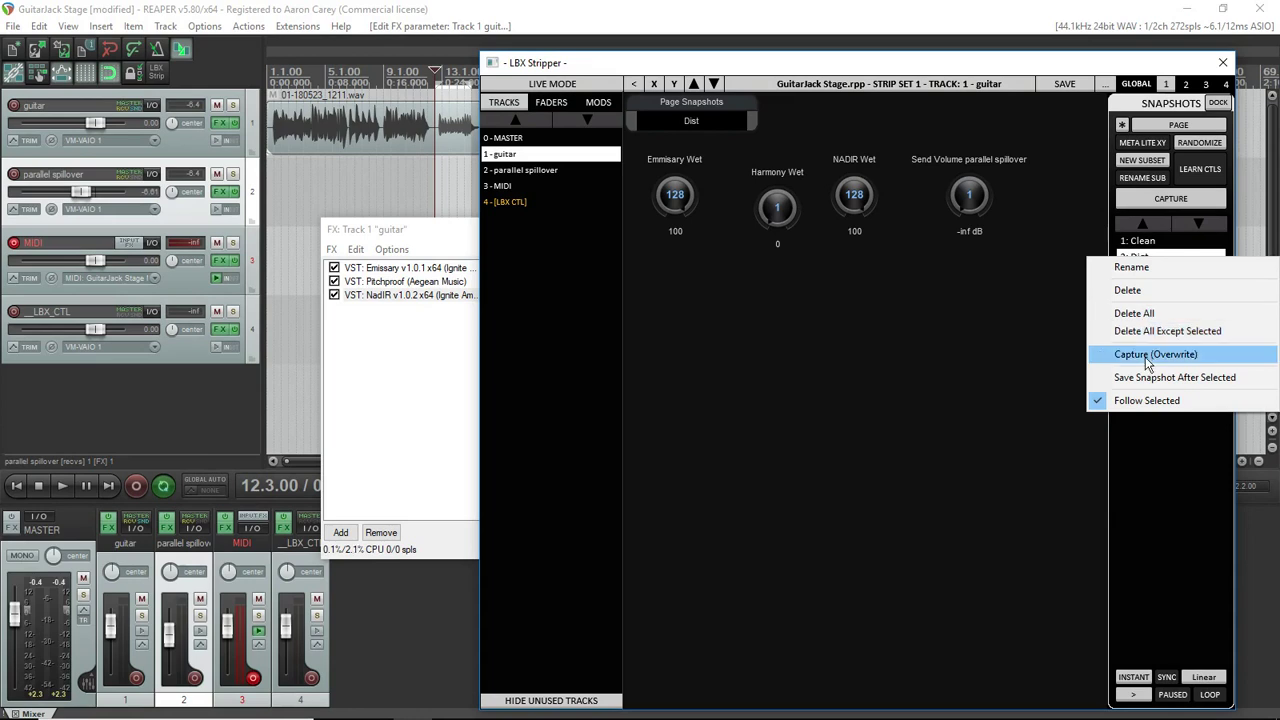
click(1148, 364)
click(1140, 272)
right_click(1140, 278)
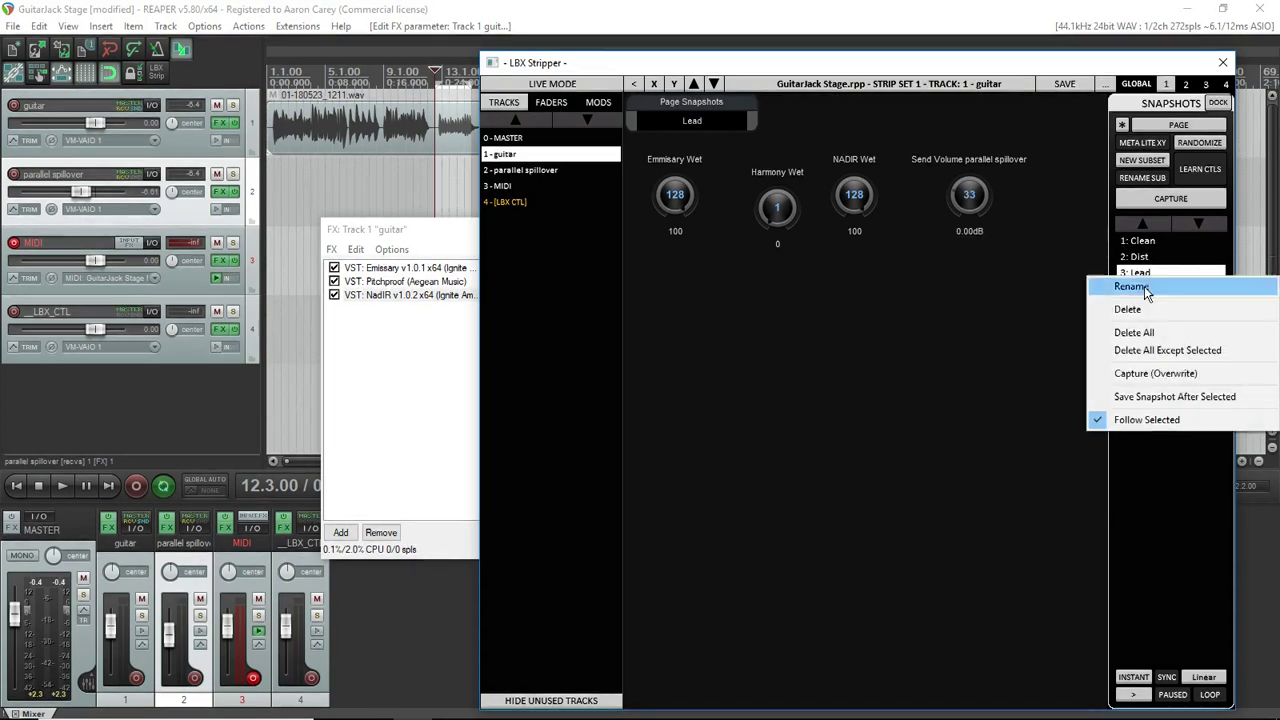
click(1155, 374)
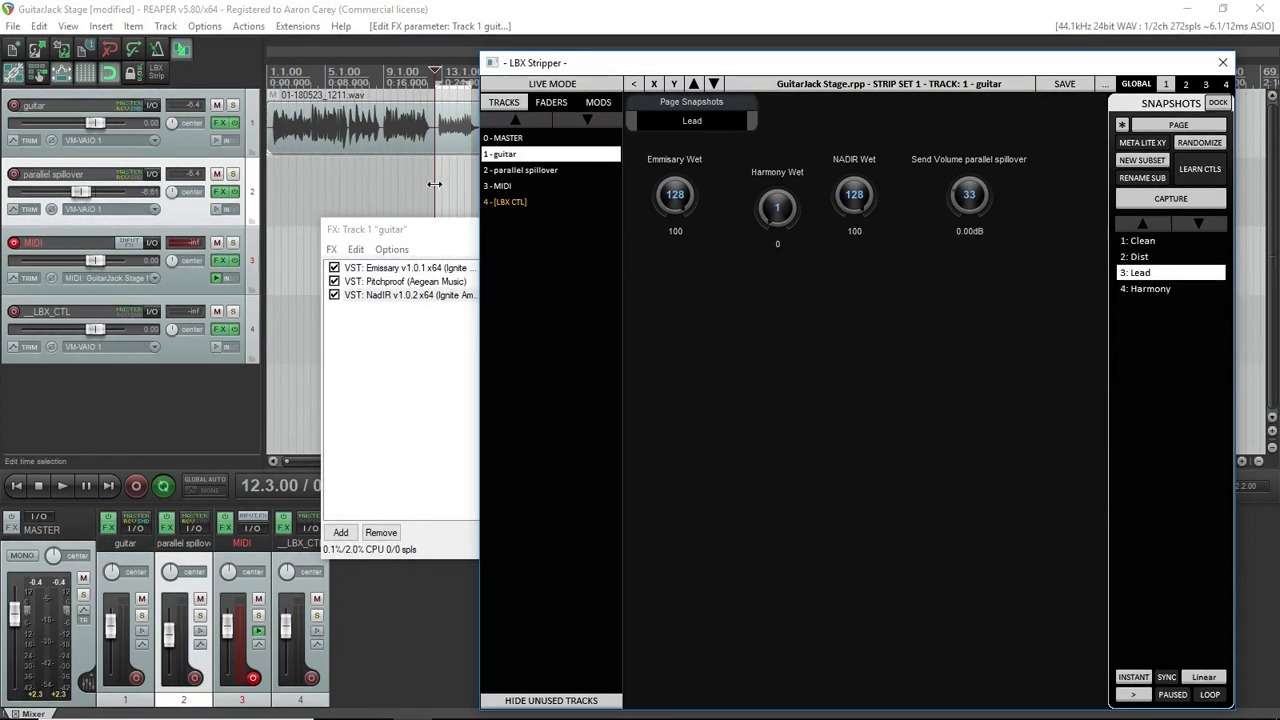
Step: Play the selected phrase through the updated snapshots and check the power plan choices in PowerPlanSwitcher before stopping playback
click(62, 487)
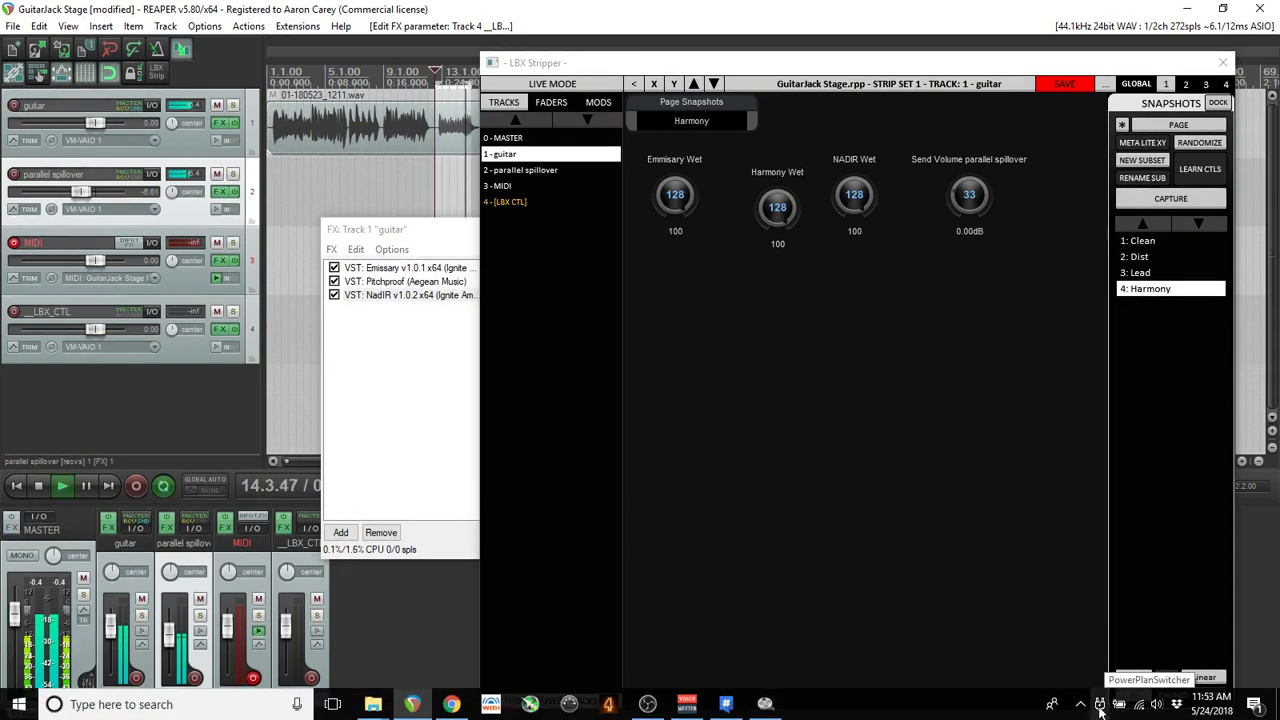
right_click(1100, 706)
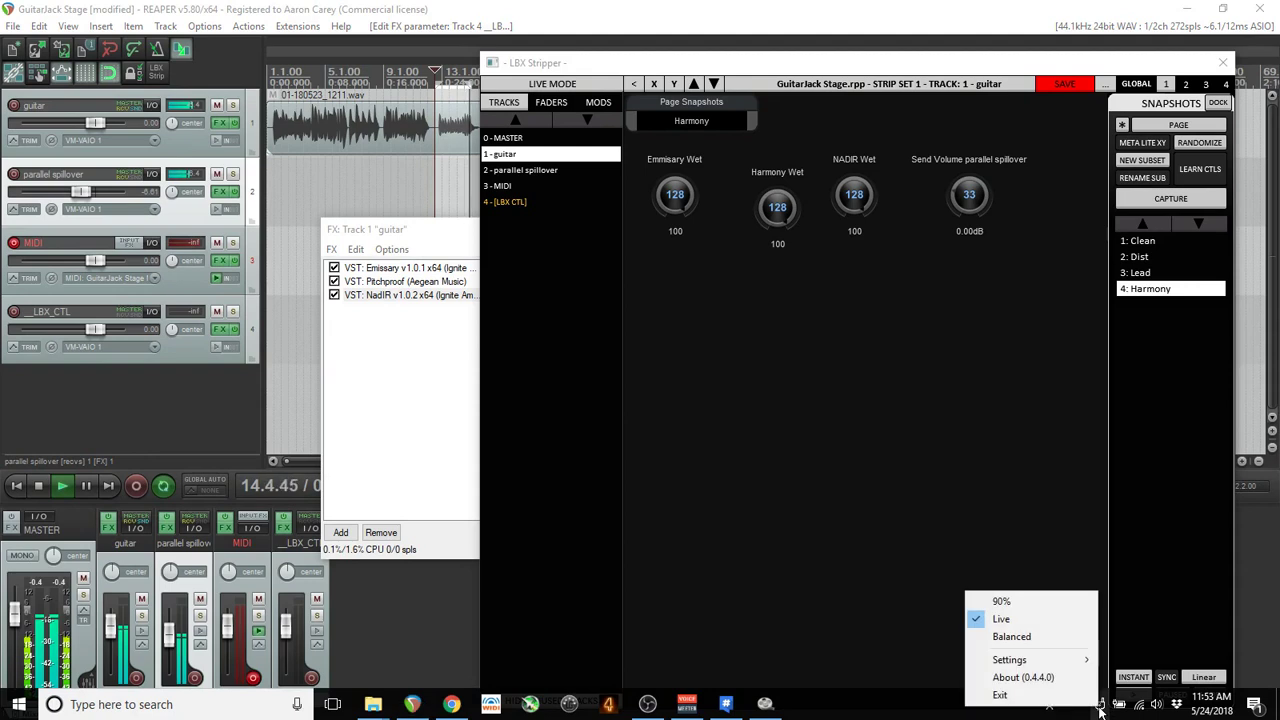
click(41, 485)
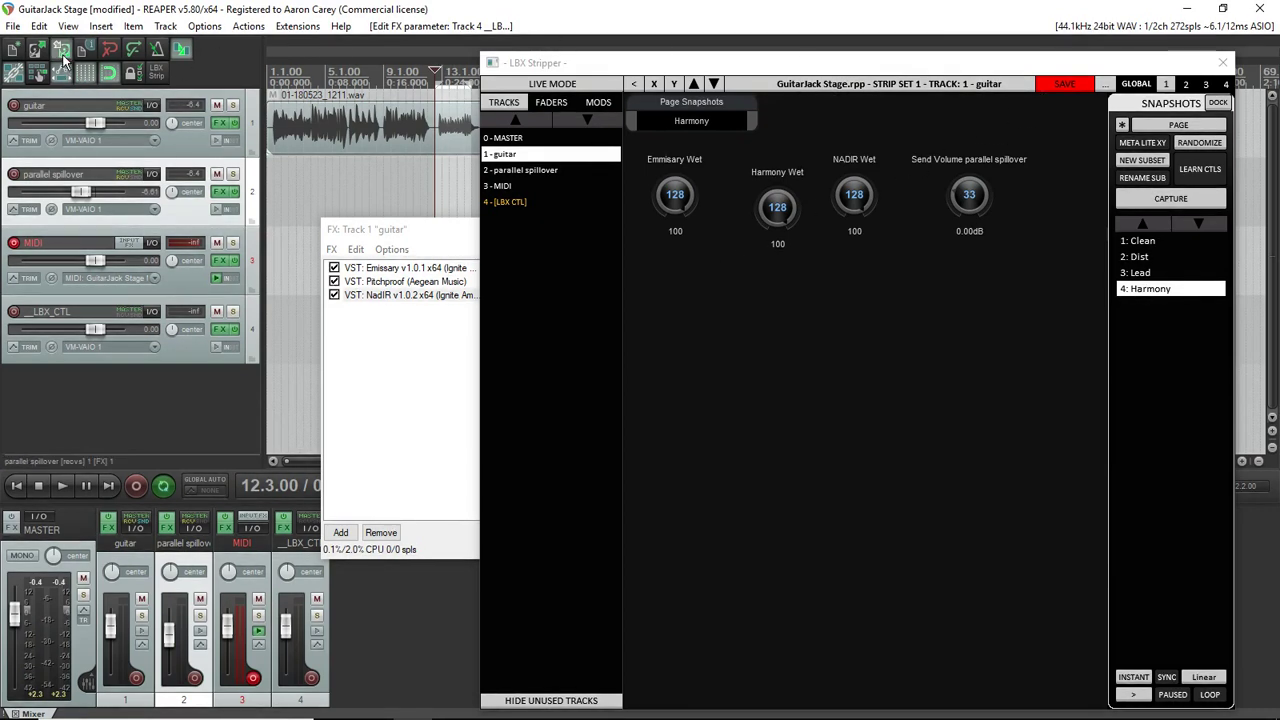
Step: Save the project and the LBX Stripper data
click(1065, 86)
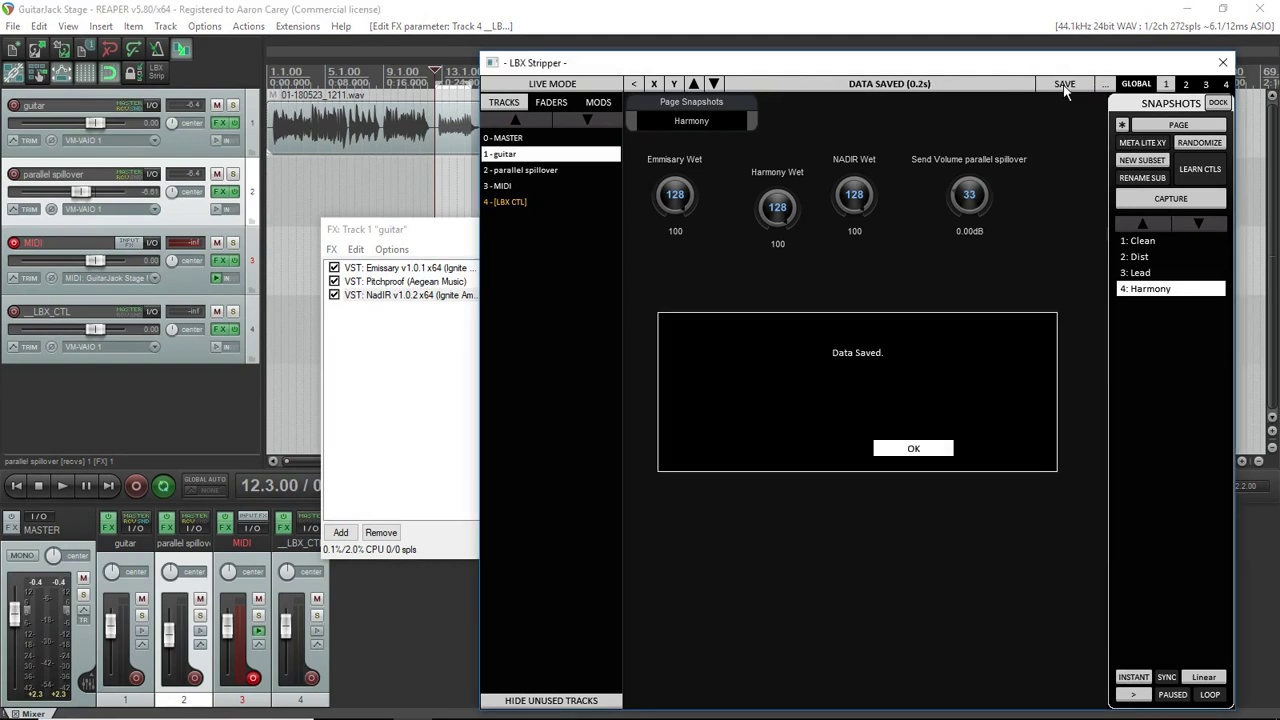
click(915, 449)
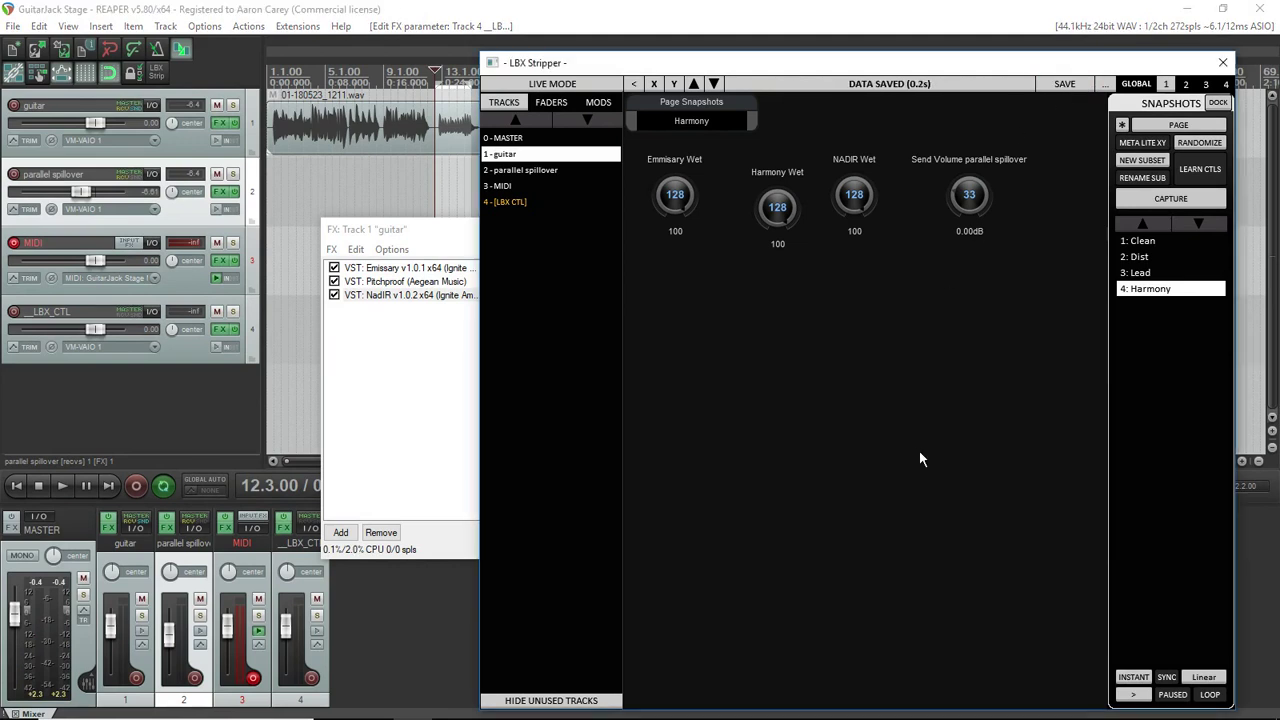
Step: Recall the Dist snapshot, search the plugins for "wah" and add JS: Wah-Wah to the guitar track's FX chain
click(1140, 257)
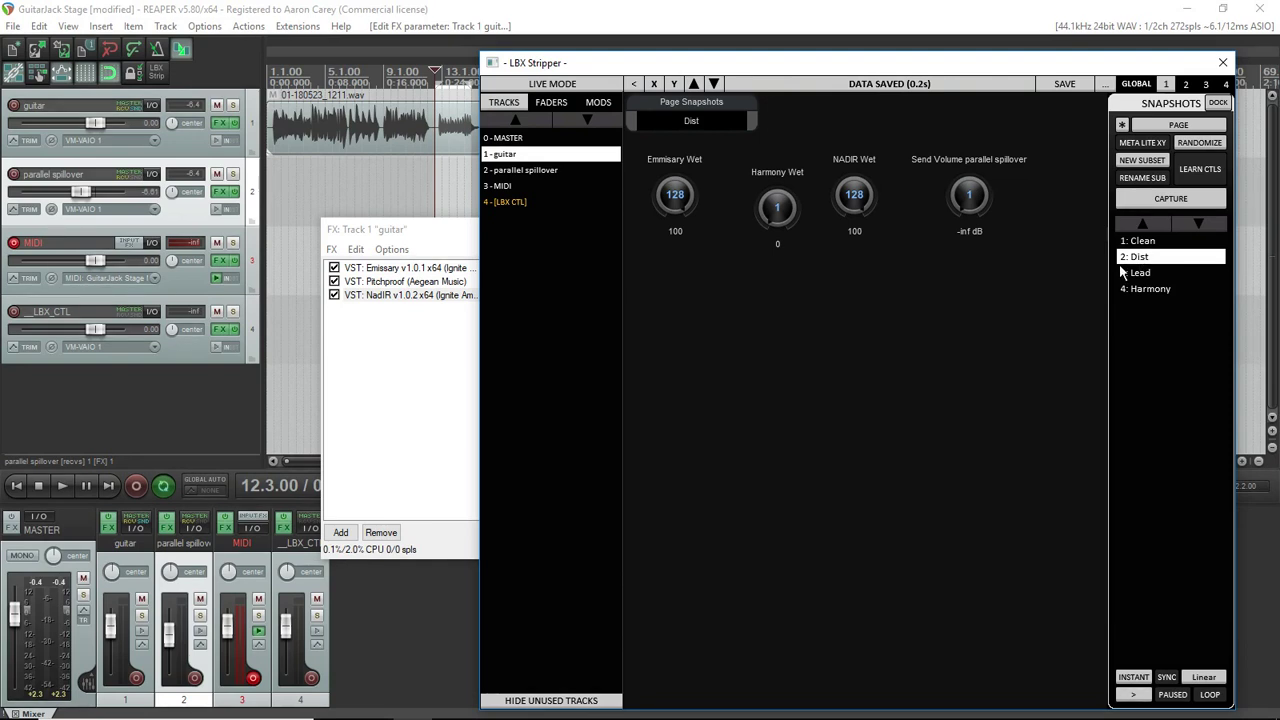
click(217, 123)
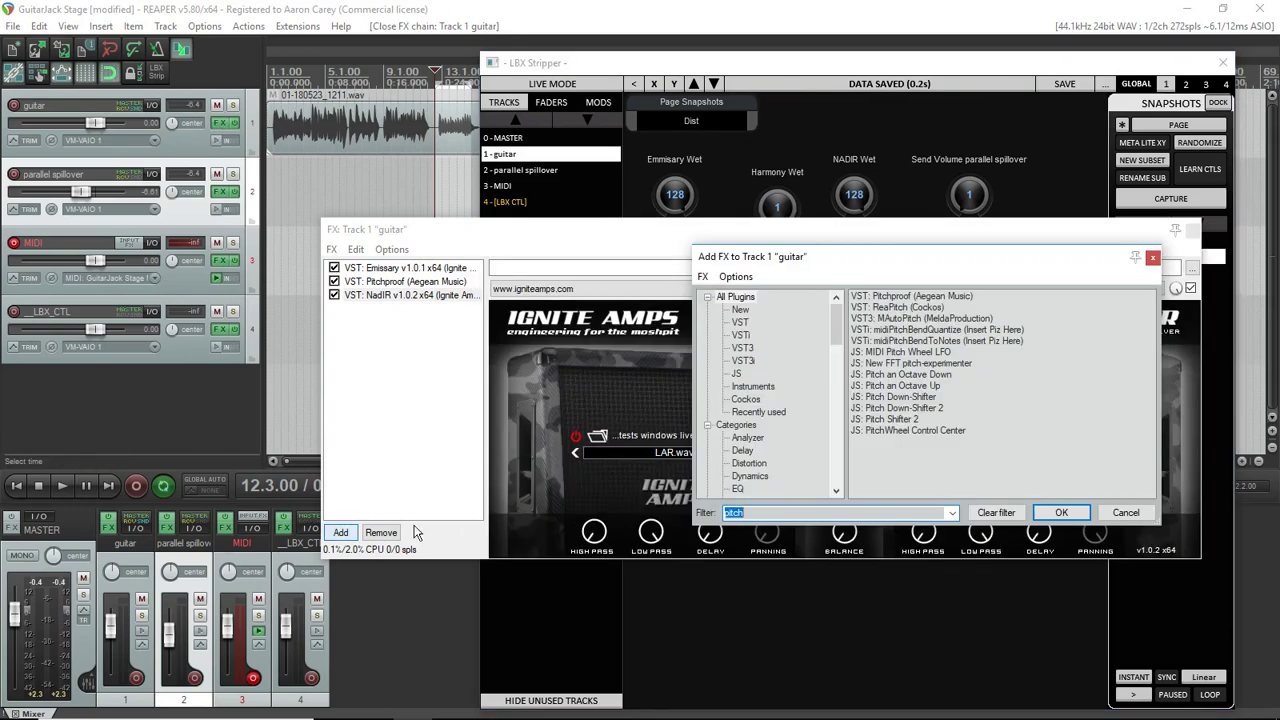
text(w)
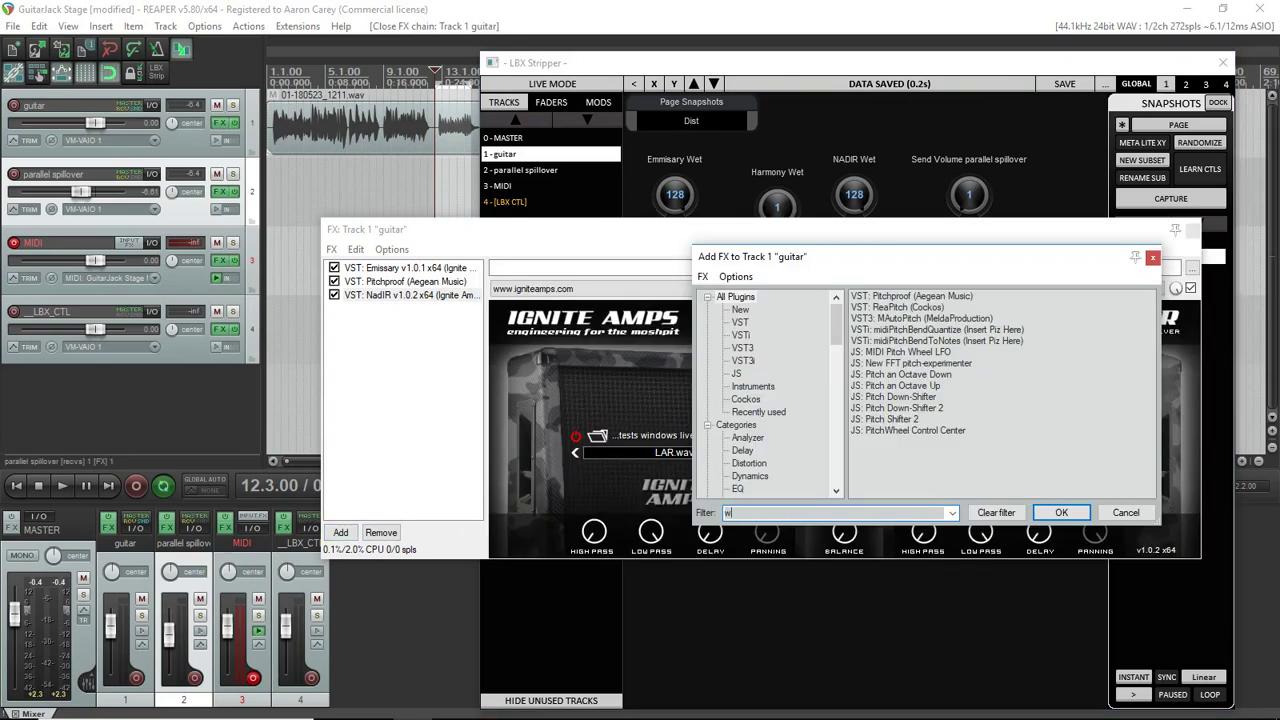
text(ah)
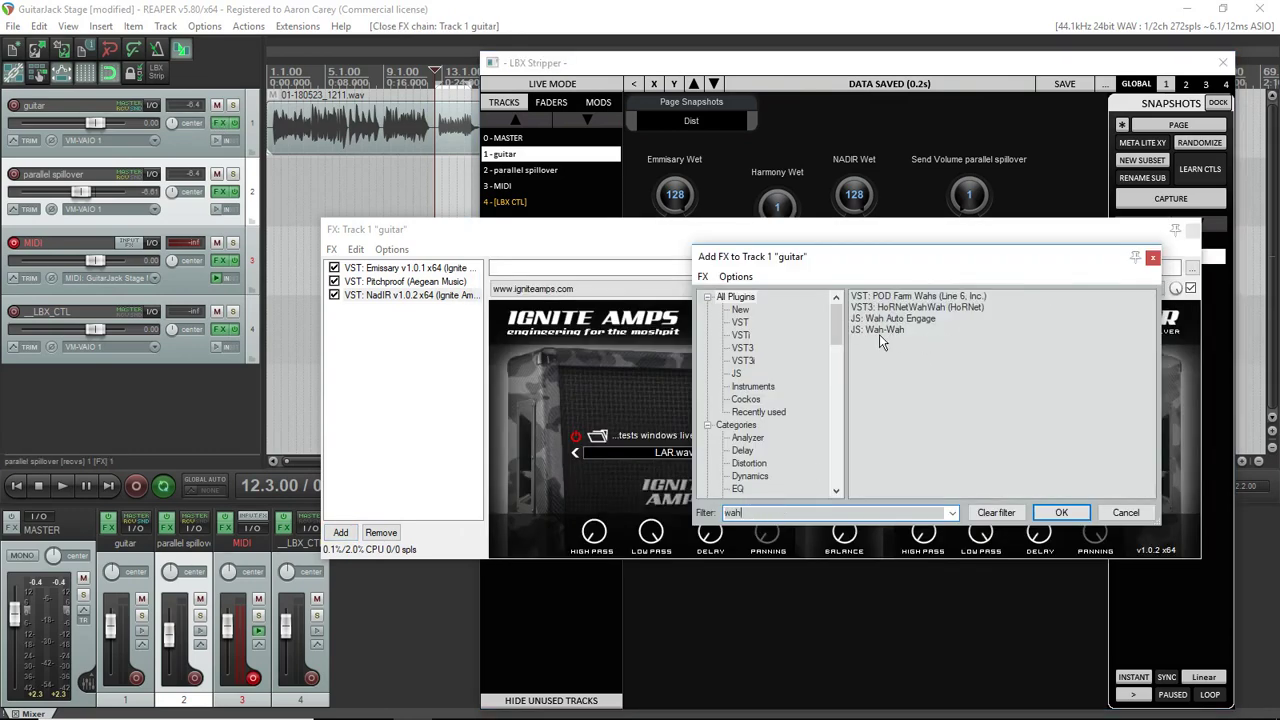
double_click(880, 330)
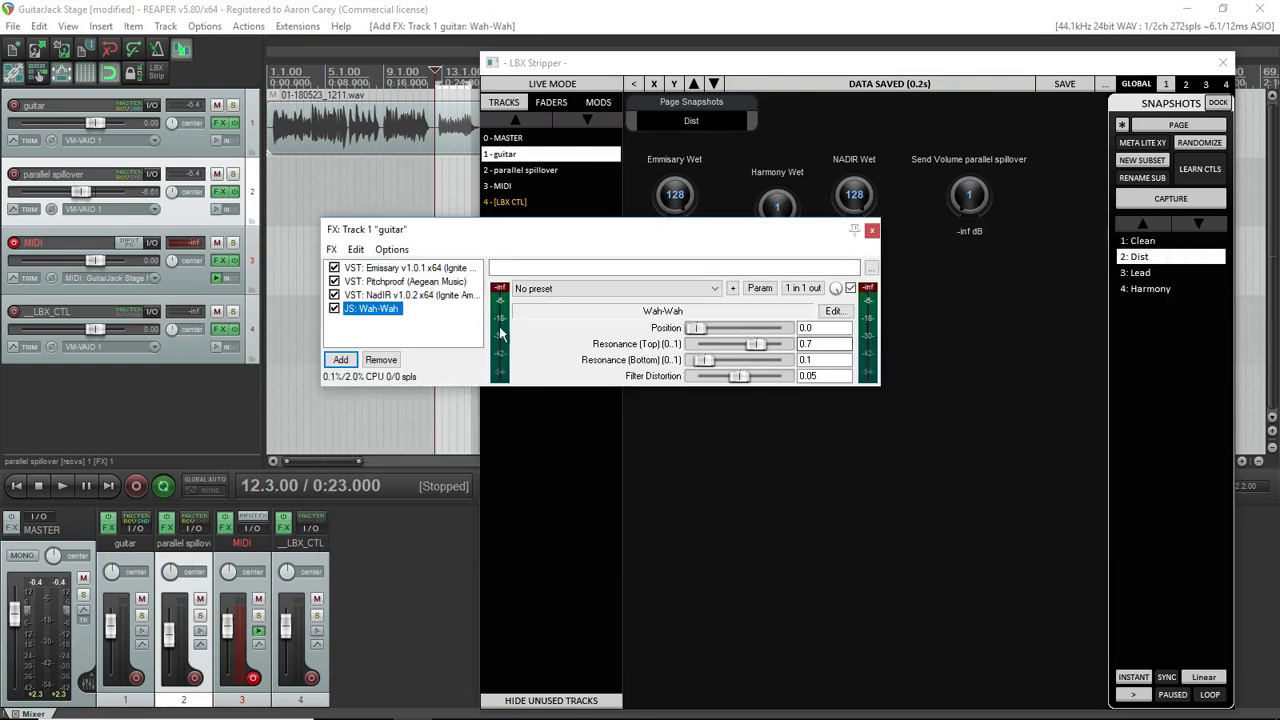
Step: Move Wah-Wah to the start of the guitar FX chain and enable ReaControlMIDI on the MIDI track to log the expression pedal's messages
drag(377, 285, 381, 268)
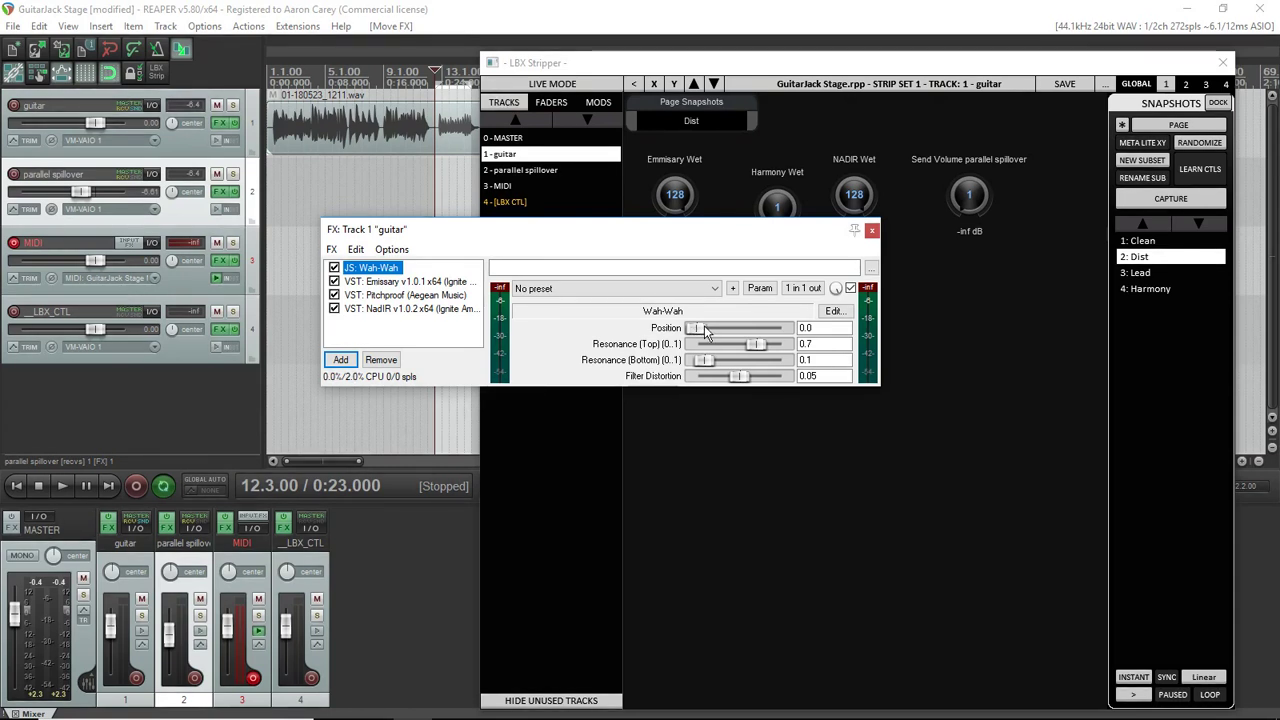
click(218, 261)
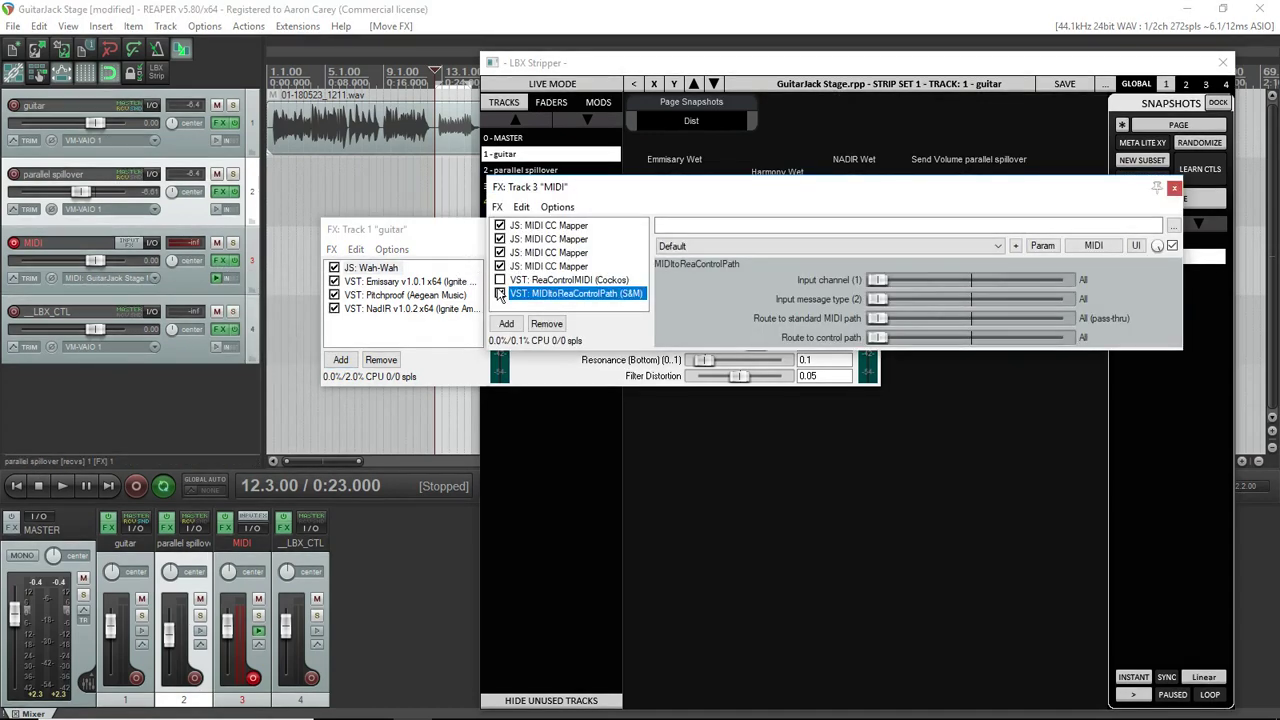
click(500, 280)
click(580, 280)
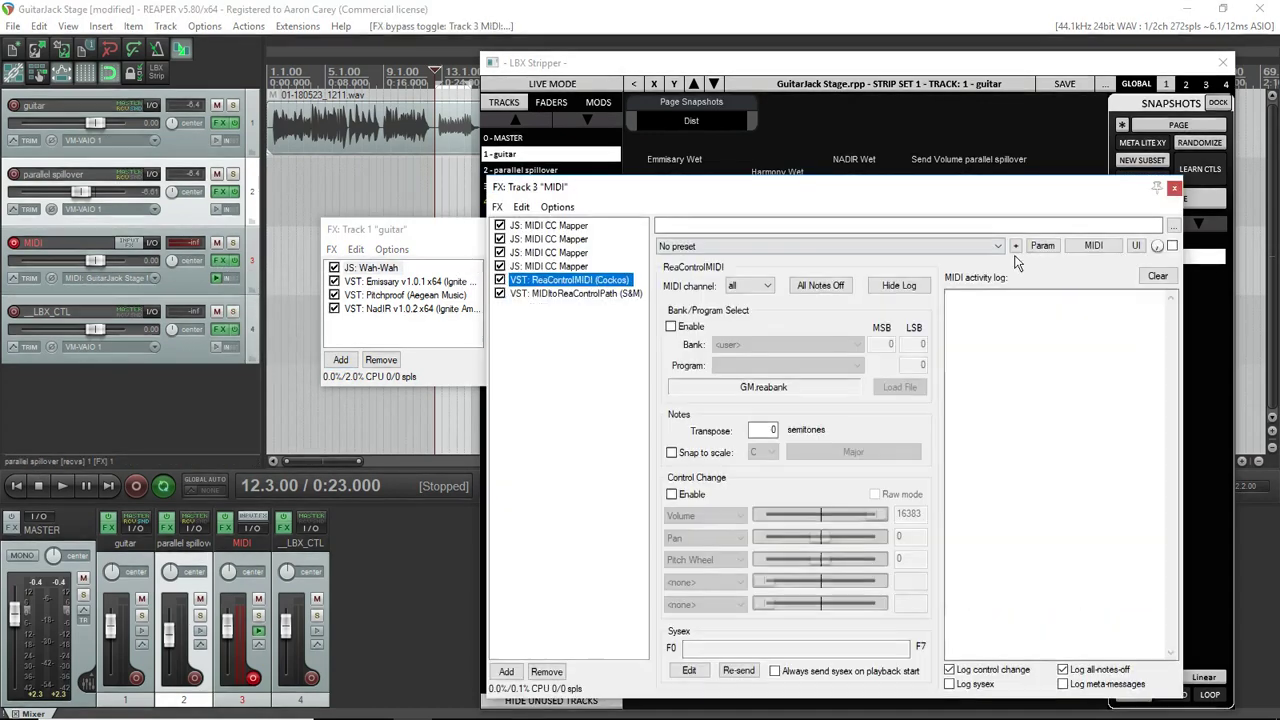
click(1155, 280)
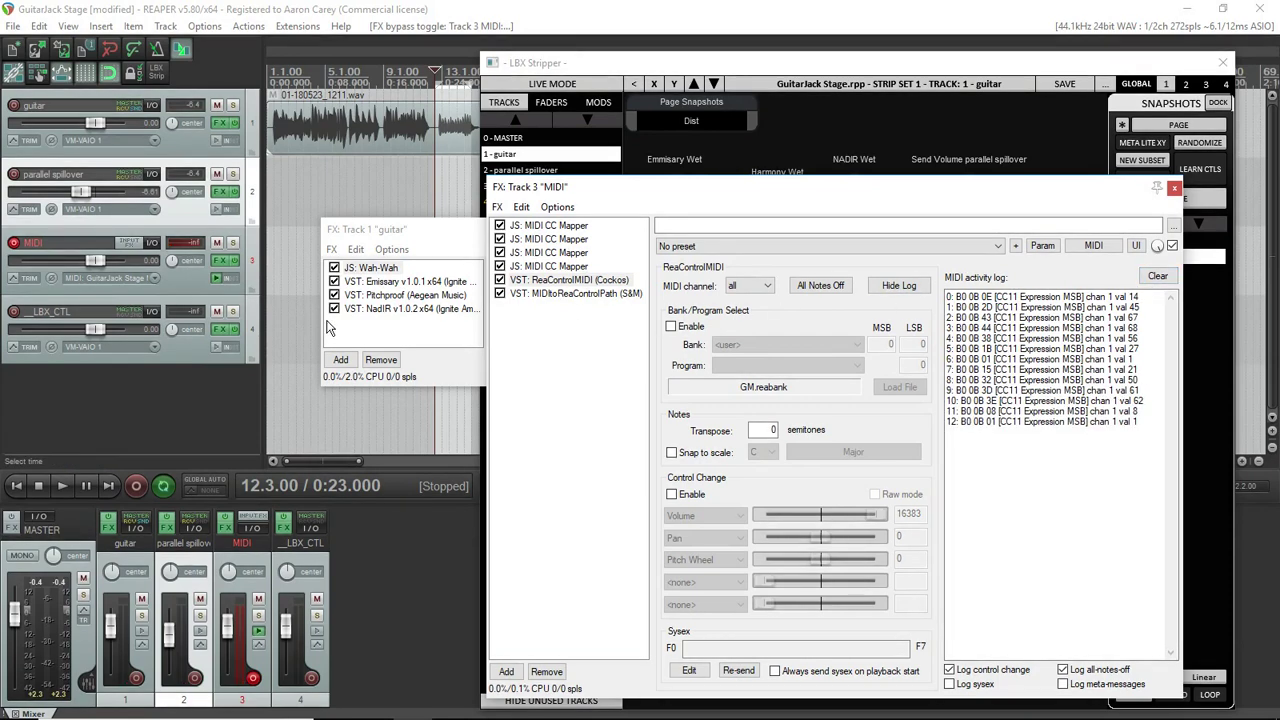
Step: Open the parameter modulation/MIDI link settings for the Wah-Wah Position parameter on the guitar track
click(370, 268)
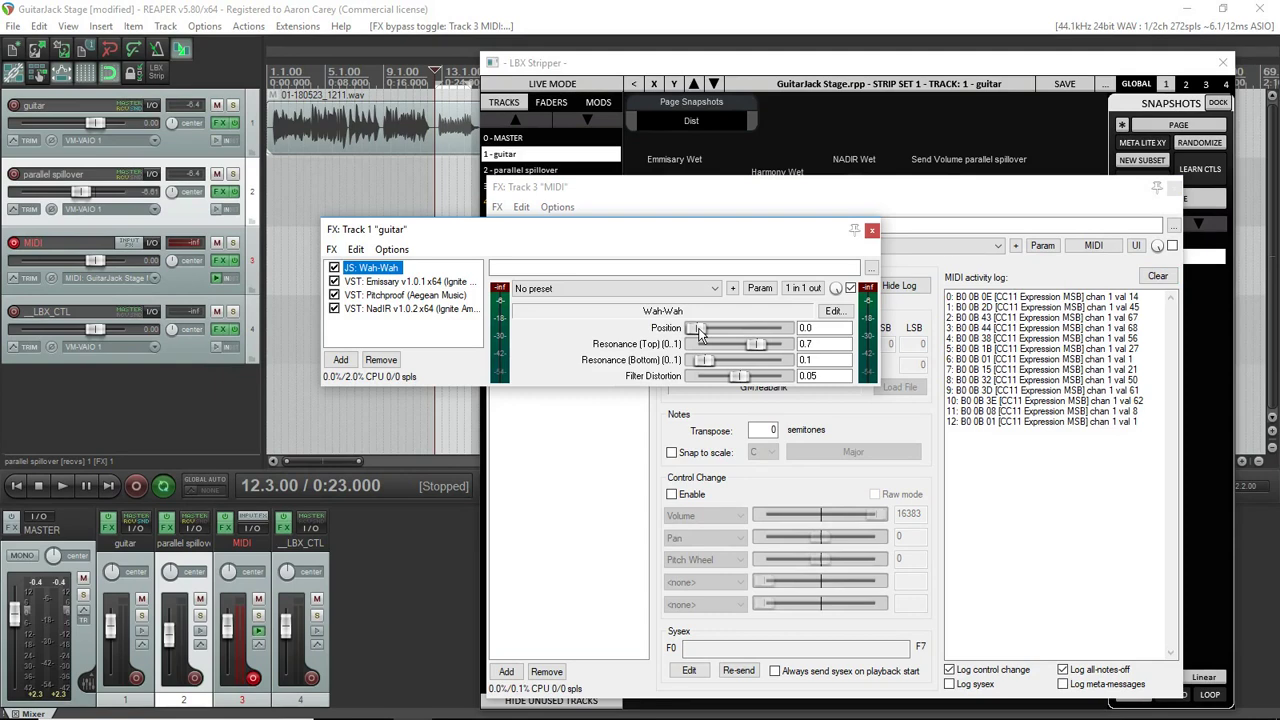
click(700, 333)
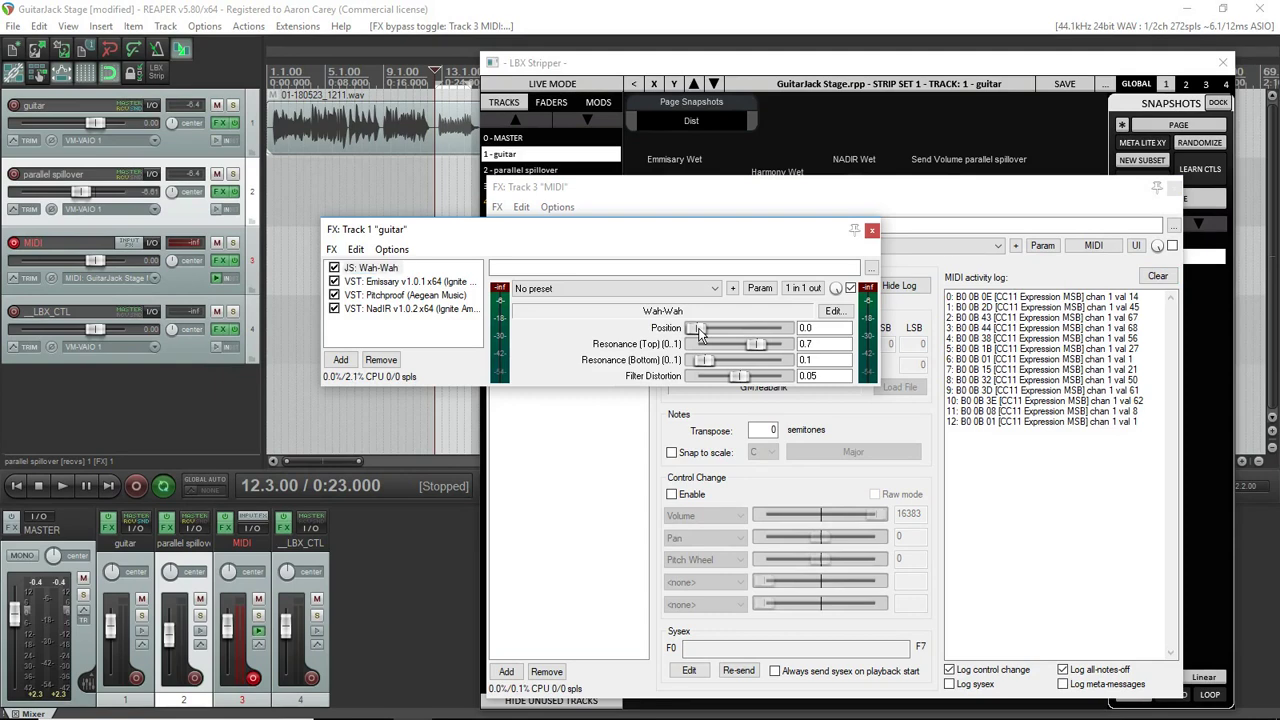
click(760, 288)
mouse_move(804, 377)
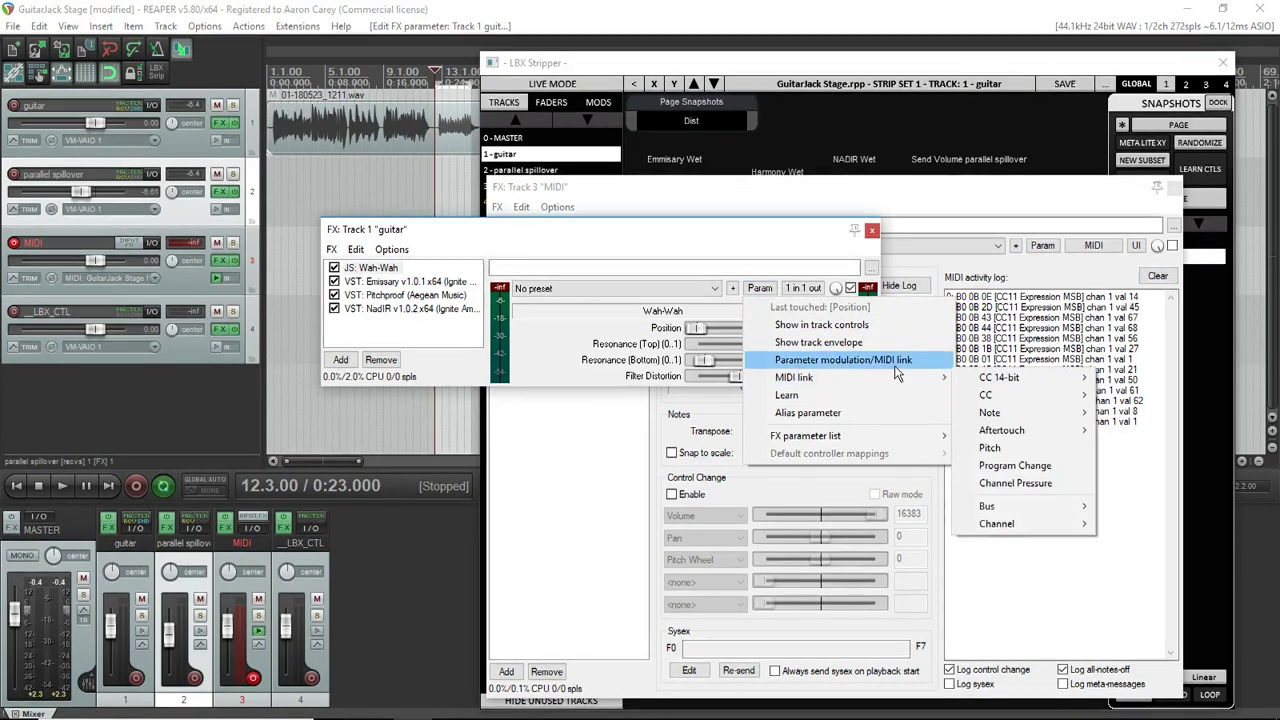
mouse_move(990, 396)
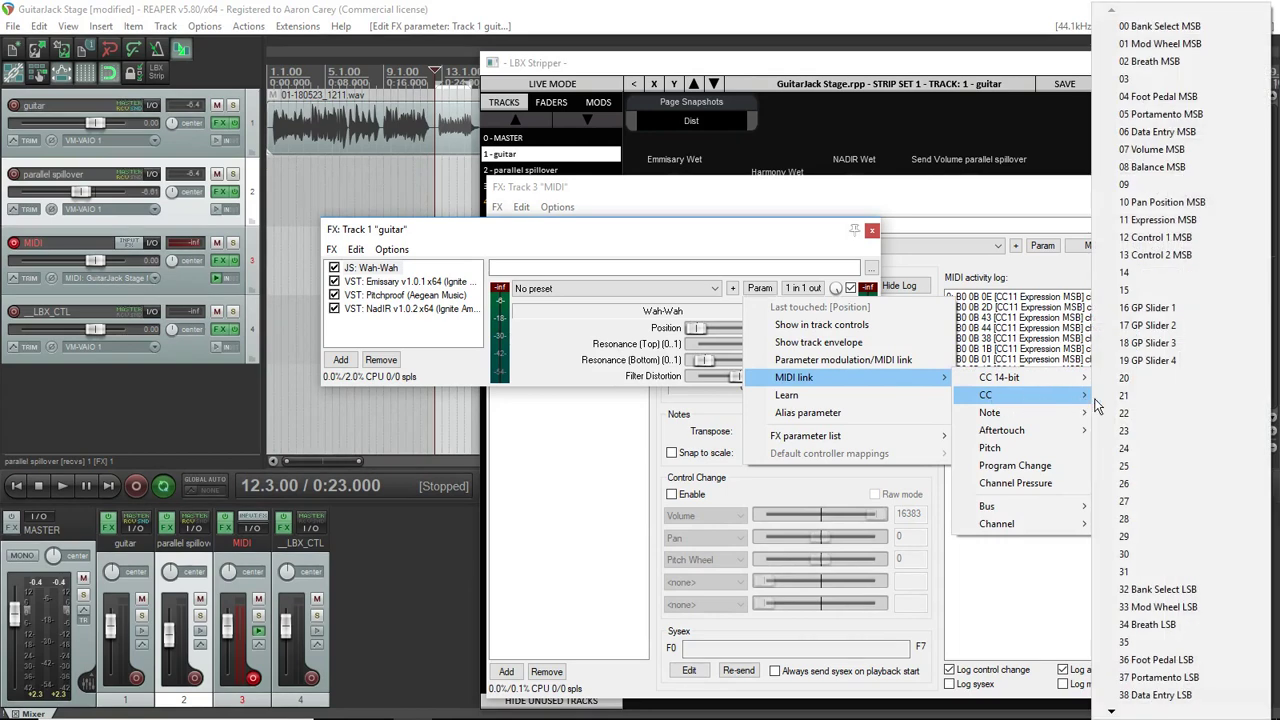
click(1159, 223)
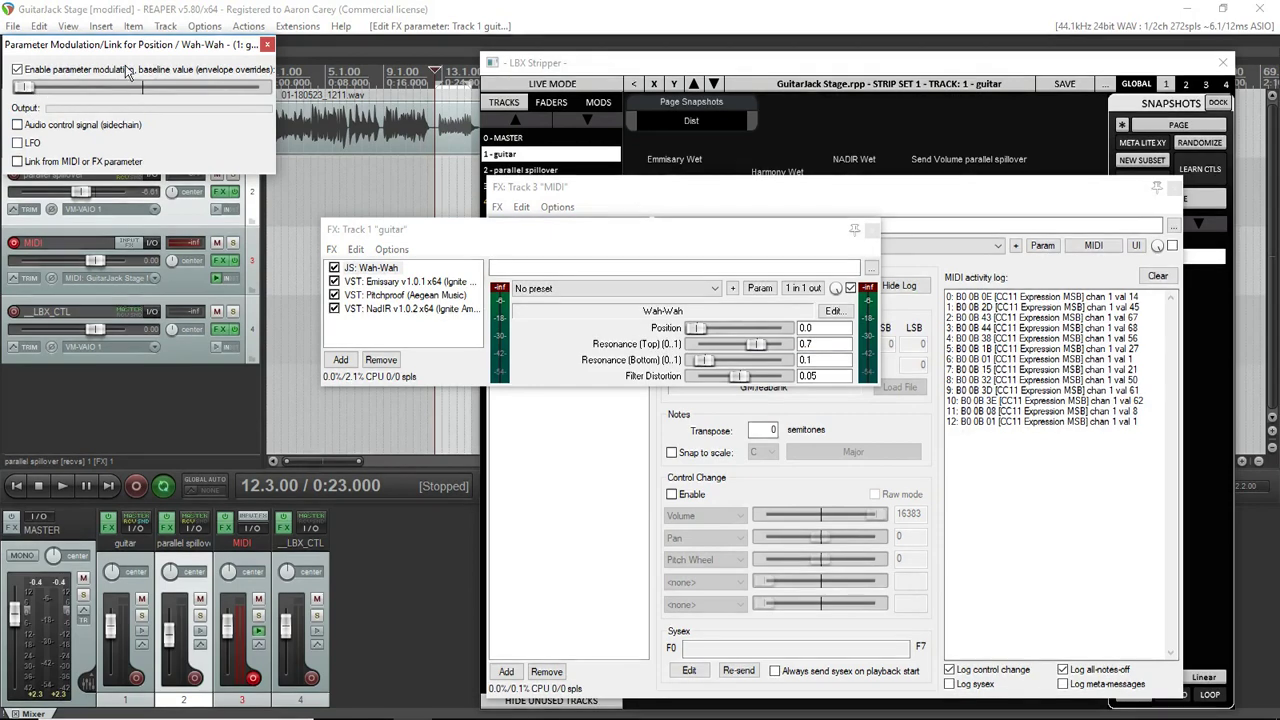
Step: Link Wah-Wah's Position to MIDI CC 11 Expression MSB, with a scale of -100% and the baseline at its midpoint
click(17, 162)
click(128, 184)
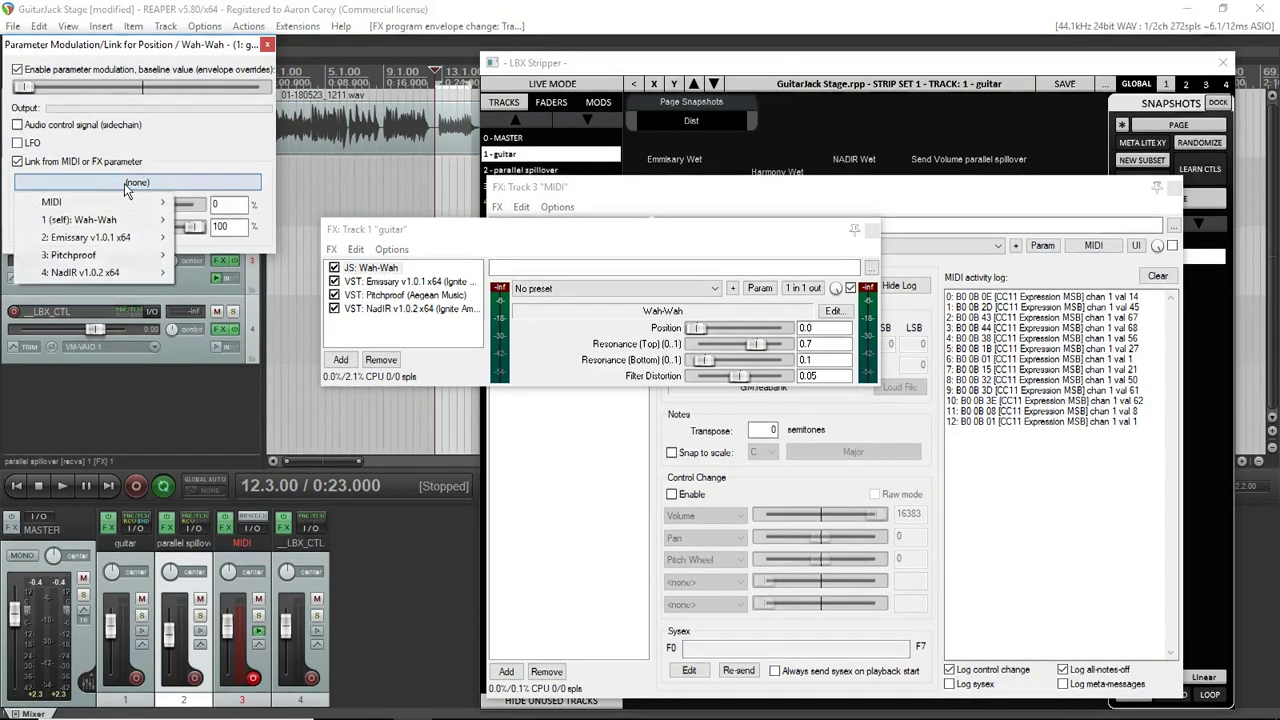
mouse_move(147, 202)
mouse_move(215, 219)
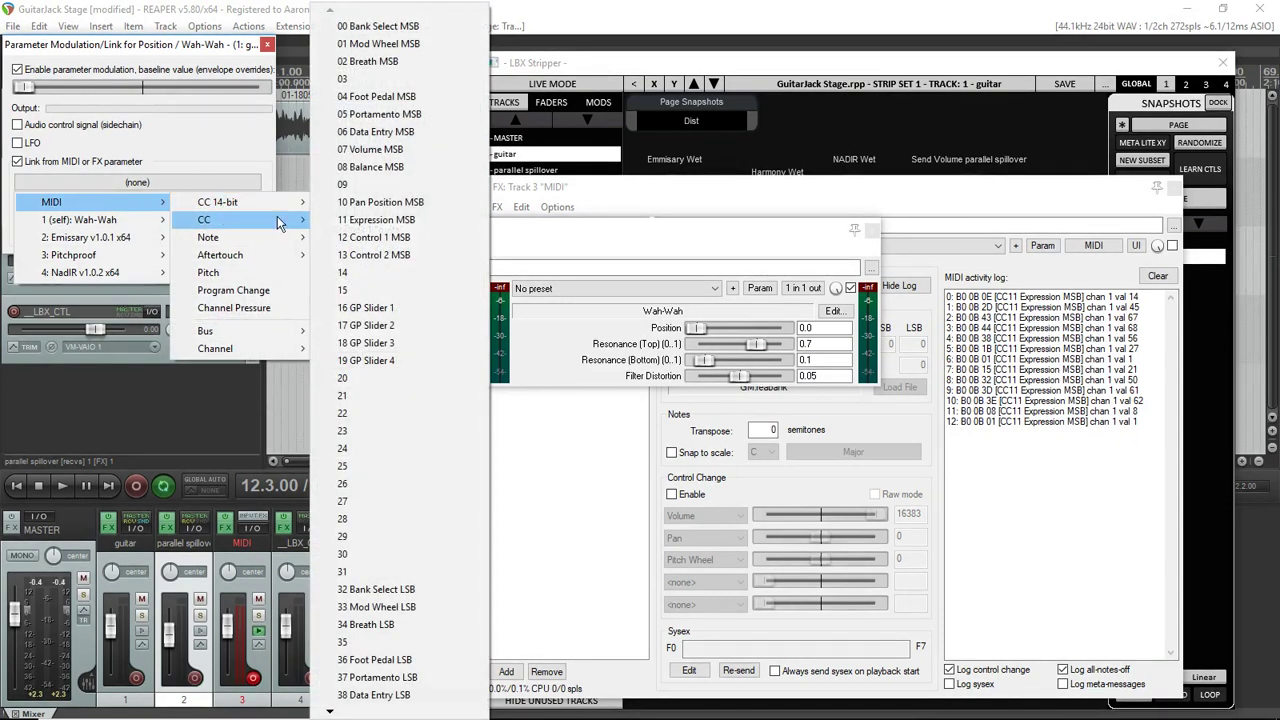
click(372, 221)
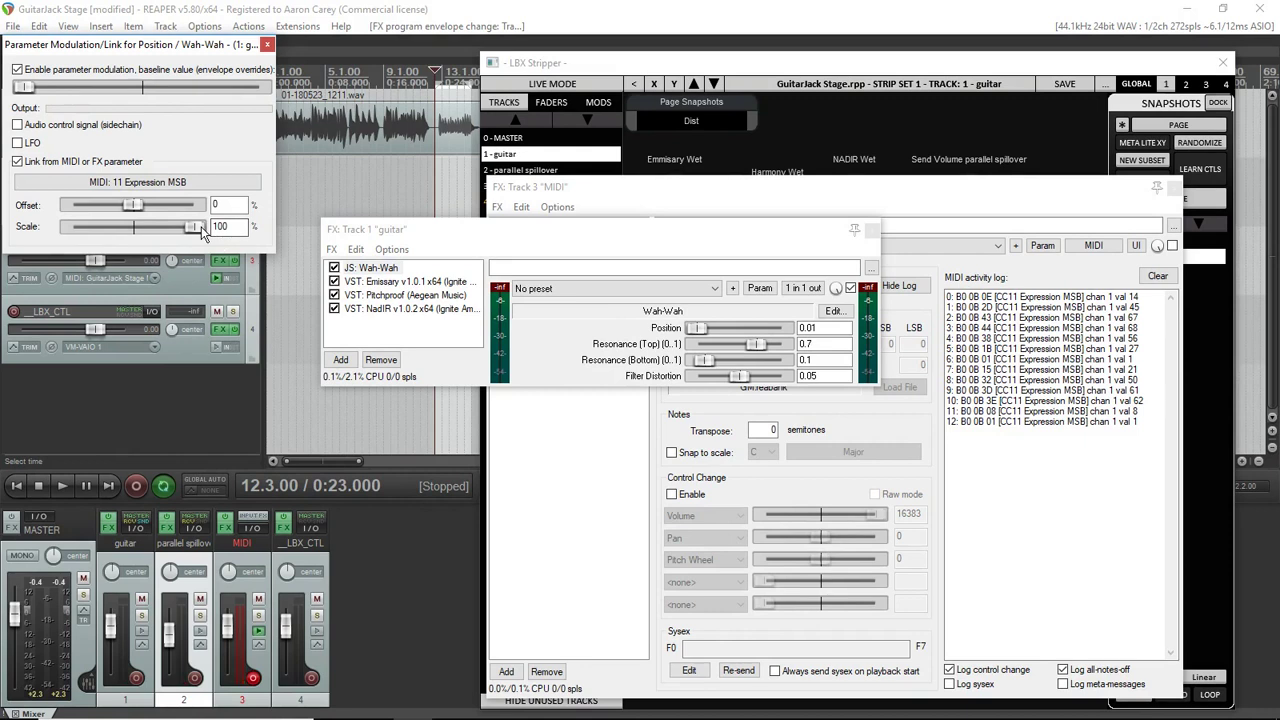
drag(195, 226, 26, 230)
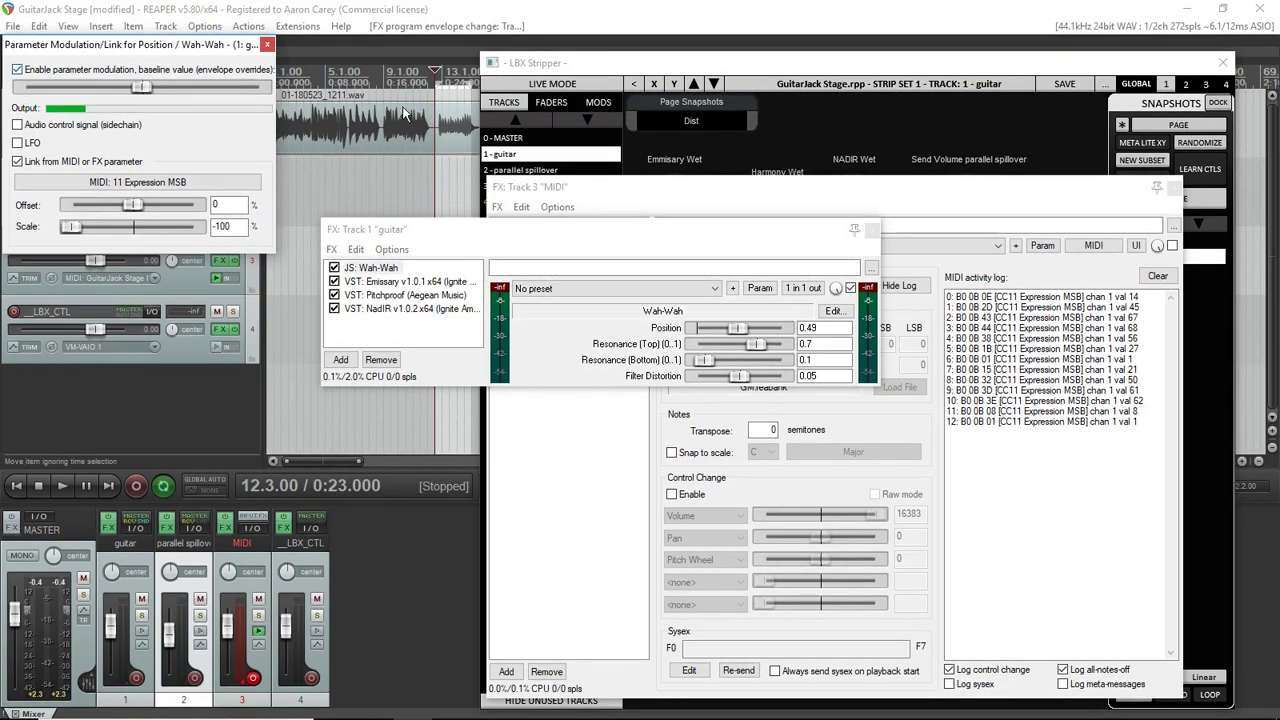
Step: Play the selected guitar phrase starting at measure 4 to test the pedal-controlled wah, and stop playback
key(space)
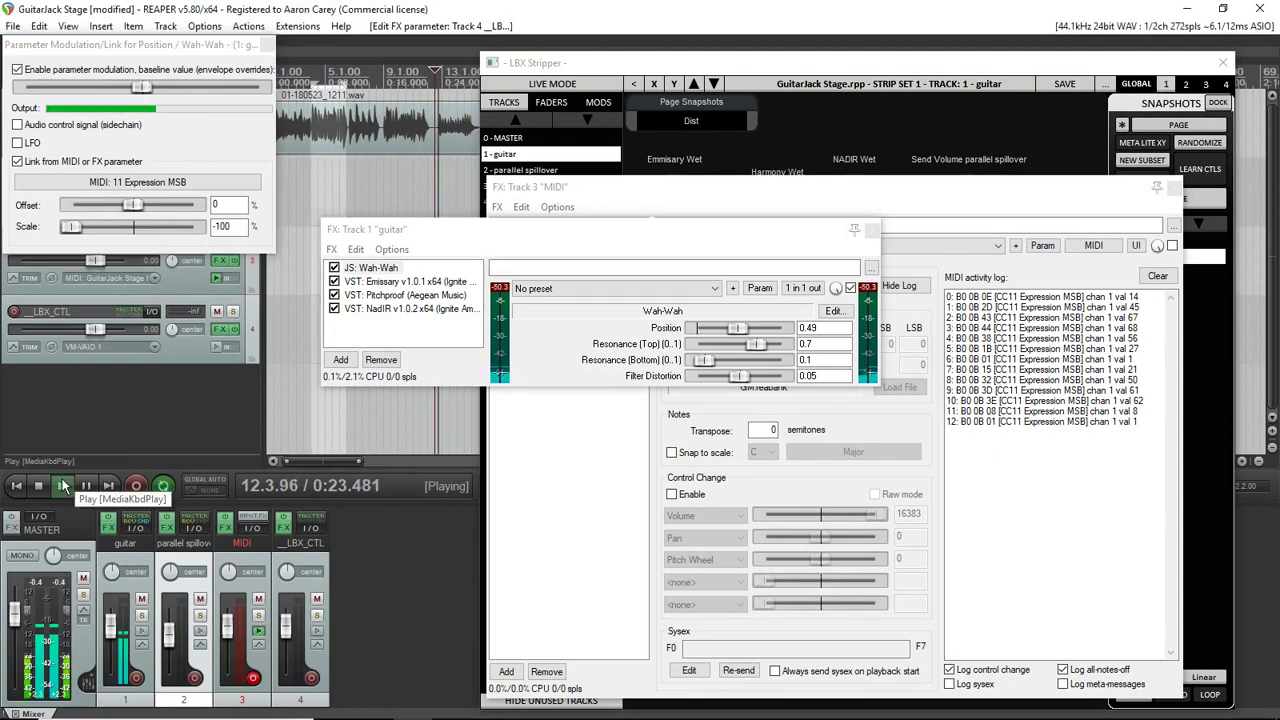
click(309, 177)
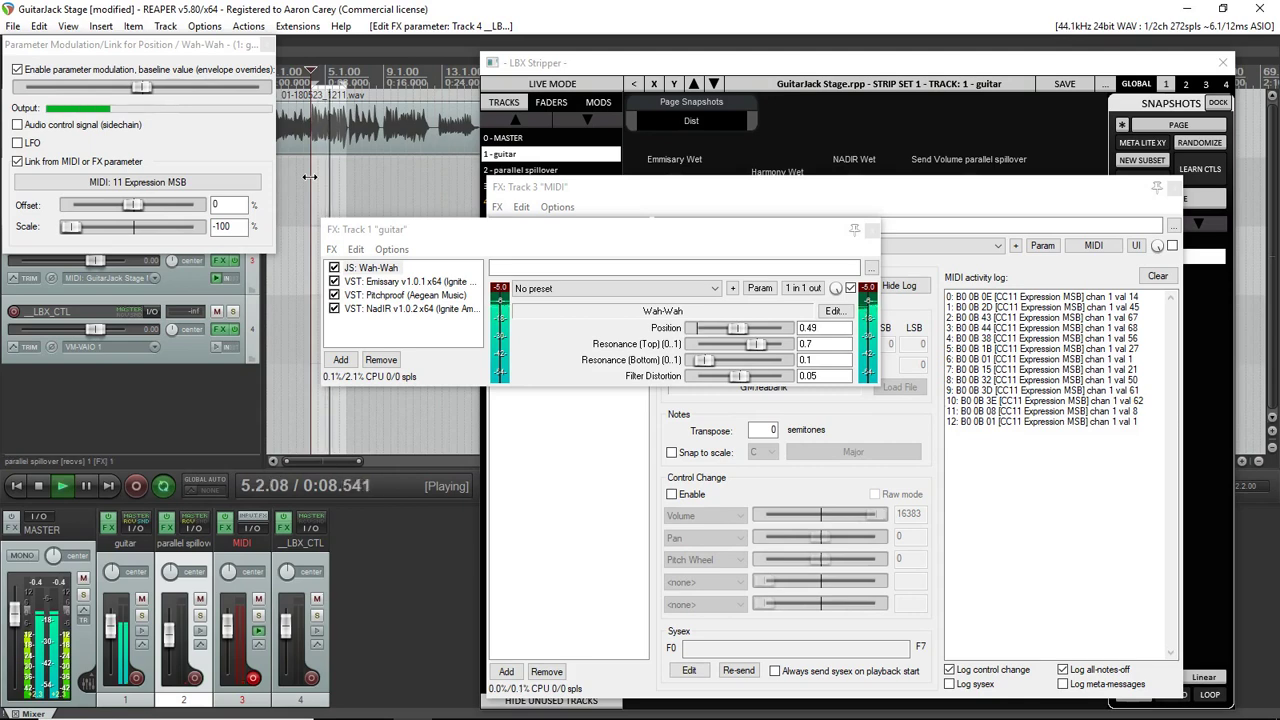
click(36, 486)
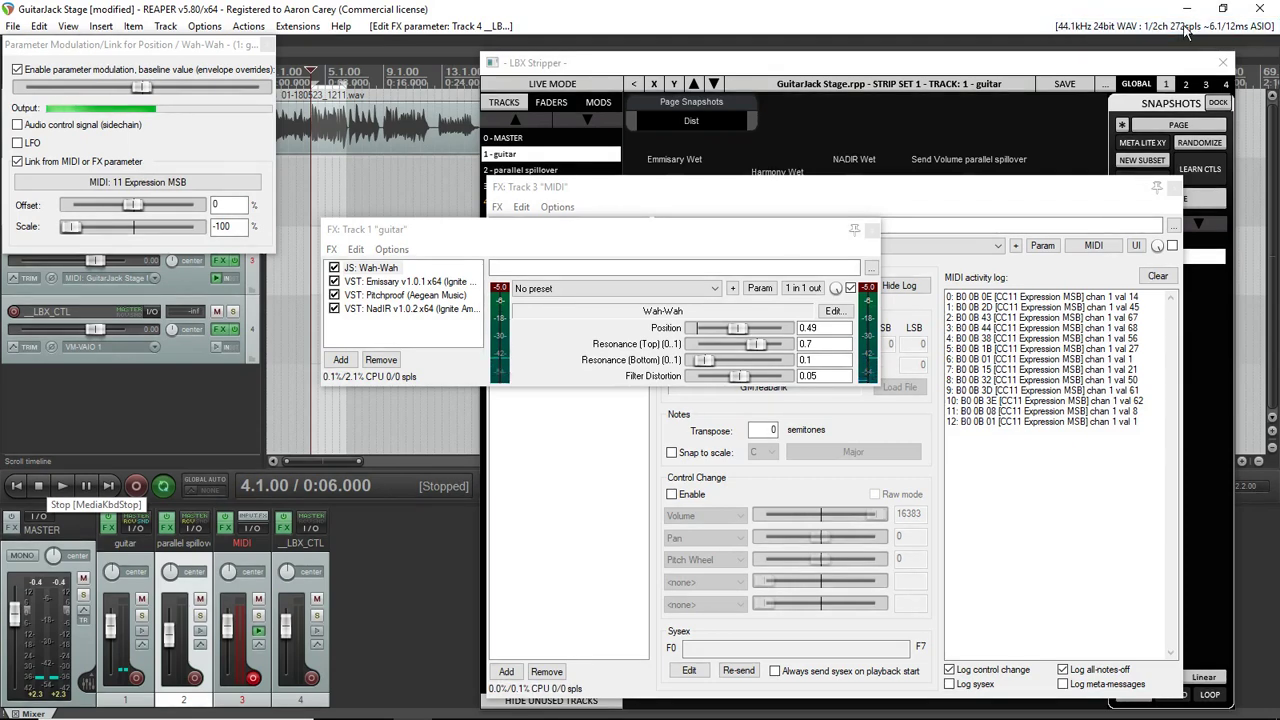
Step: Switch to the SWW USB Audio Control Panel and set the USB Streaming Mode to Reliable
click(1090, 33)
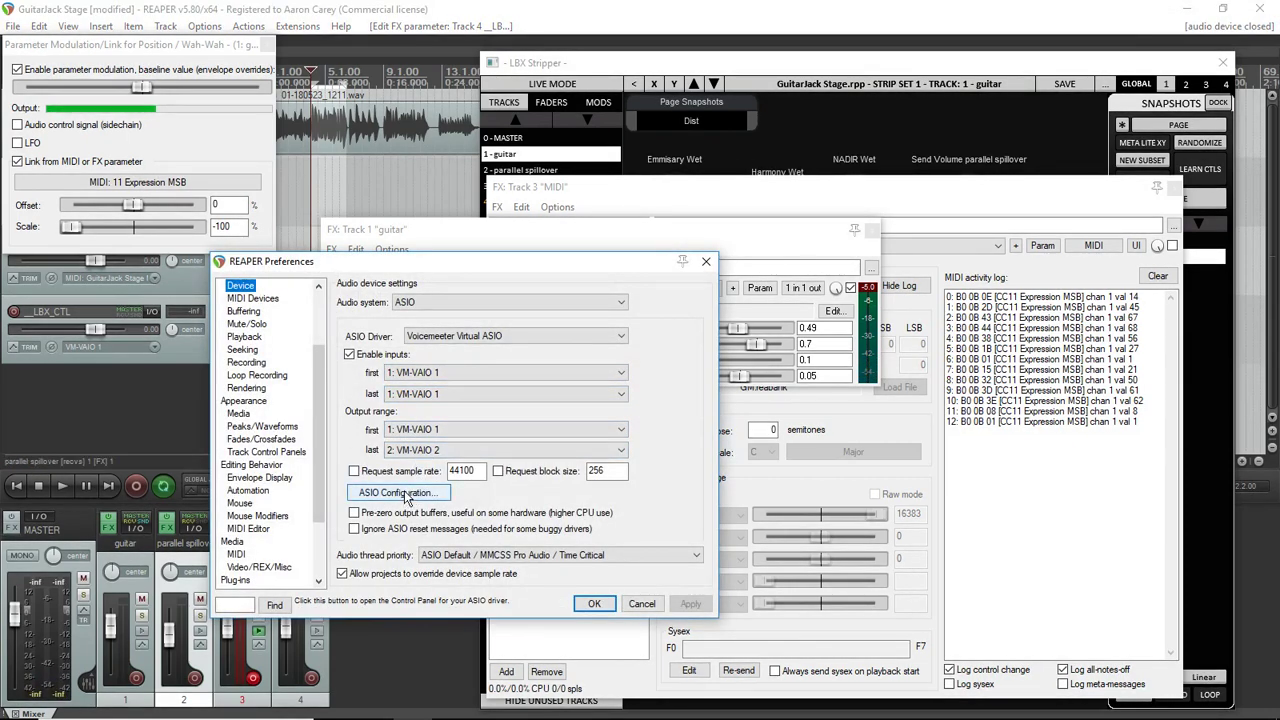
click(641, 604)
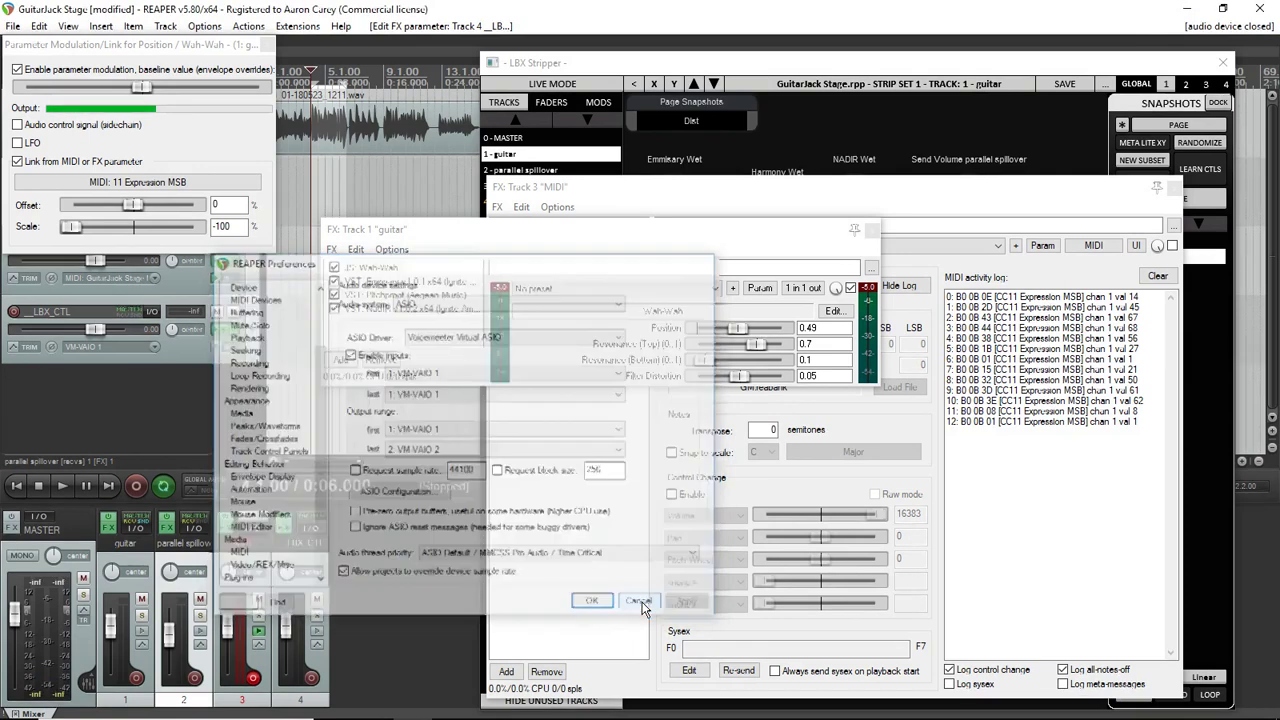
click(1080, 704)
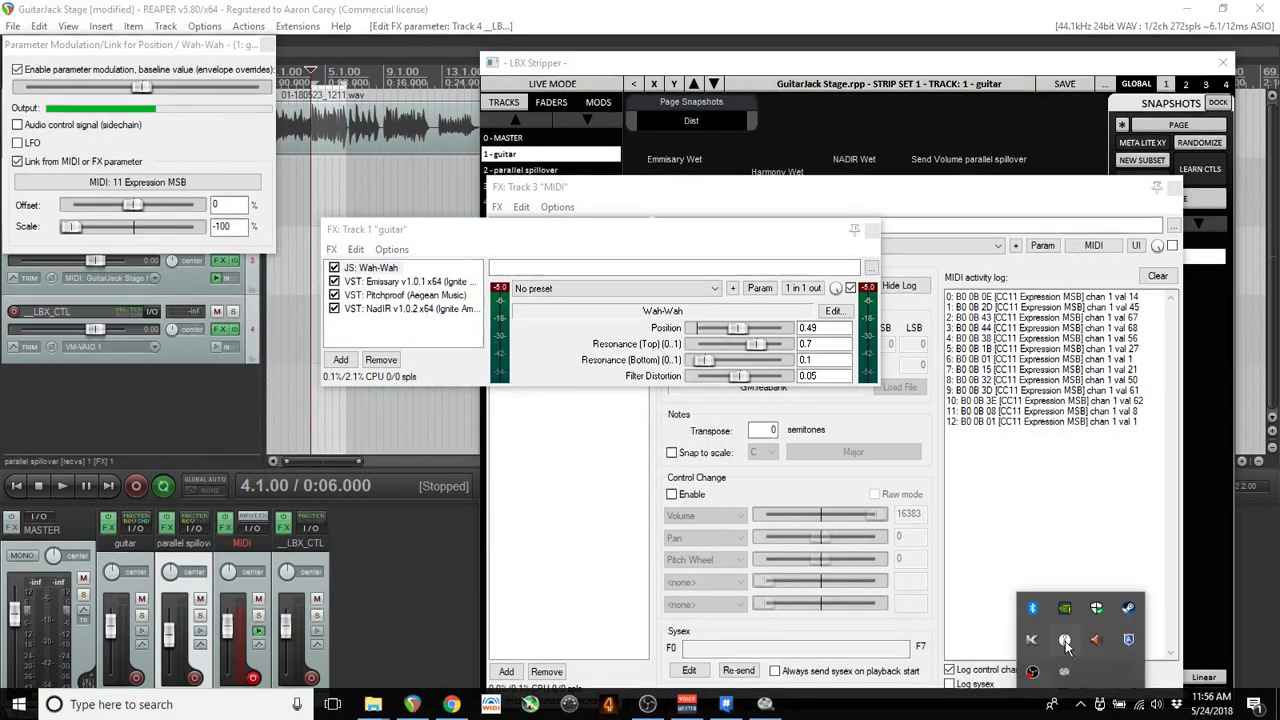
click(1065, 642)
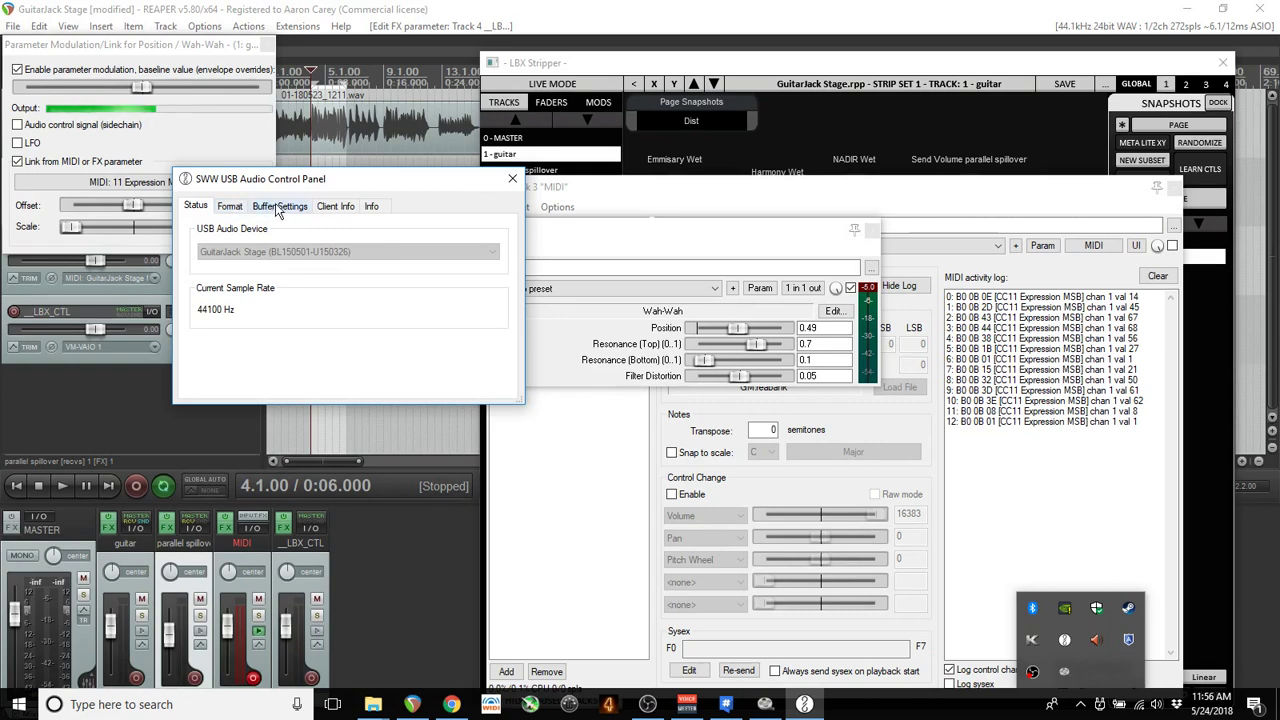
click(233, 208)
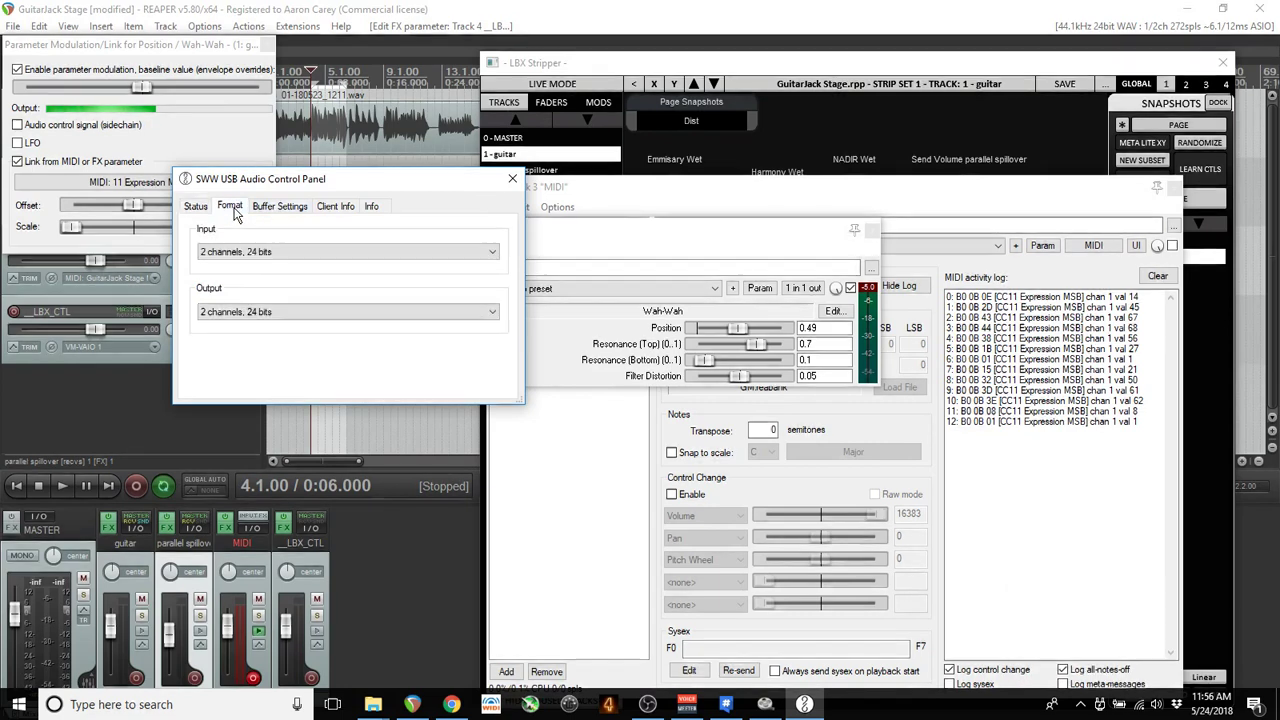
click(267, 212)
click(280, 252)
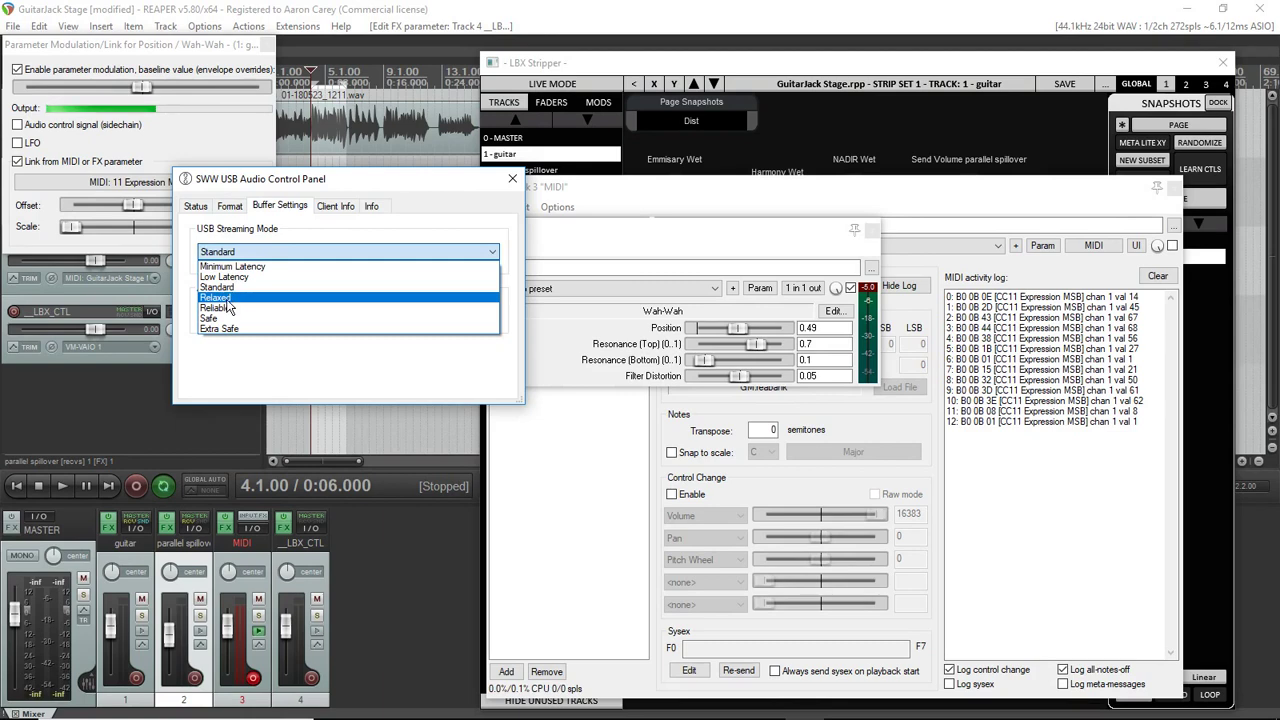
click(225, 308)
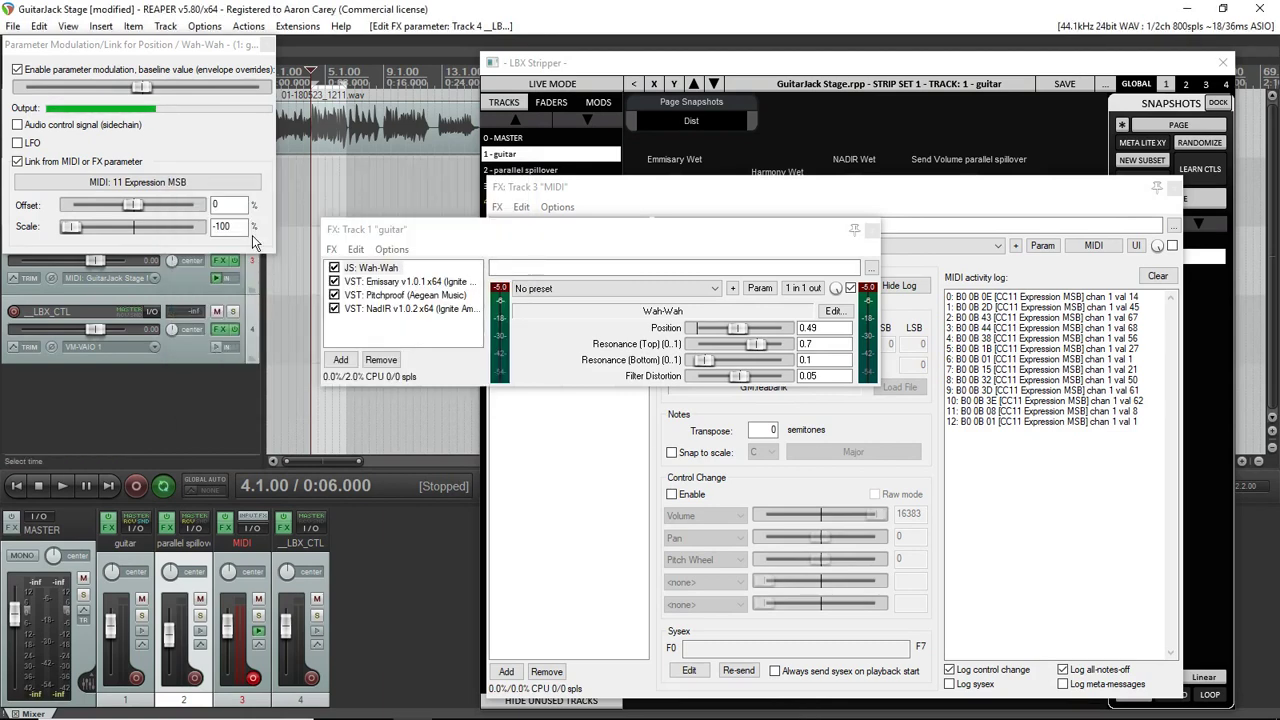
Step: During playback of the phrase, raise the baseline value of the Wah-Wah Position modulation to its maximum, and stop playback
click(63, 486)
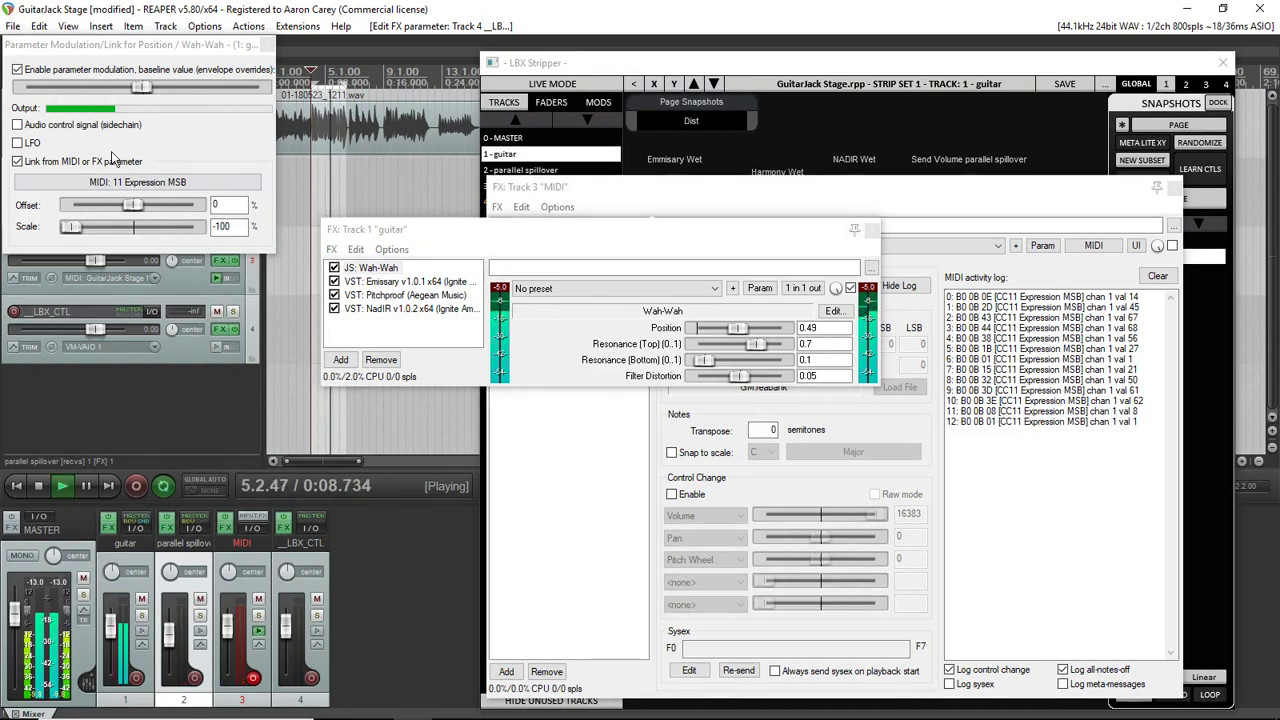
drag(141, 87, 258, 87)
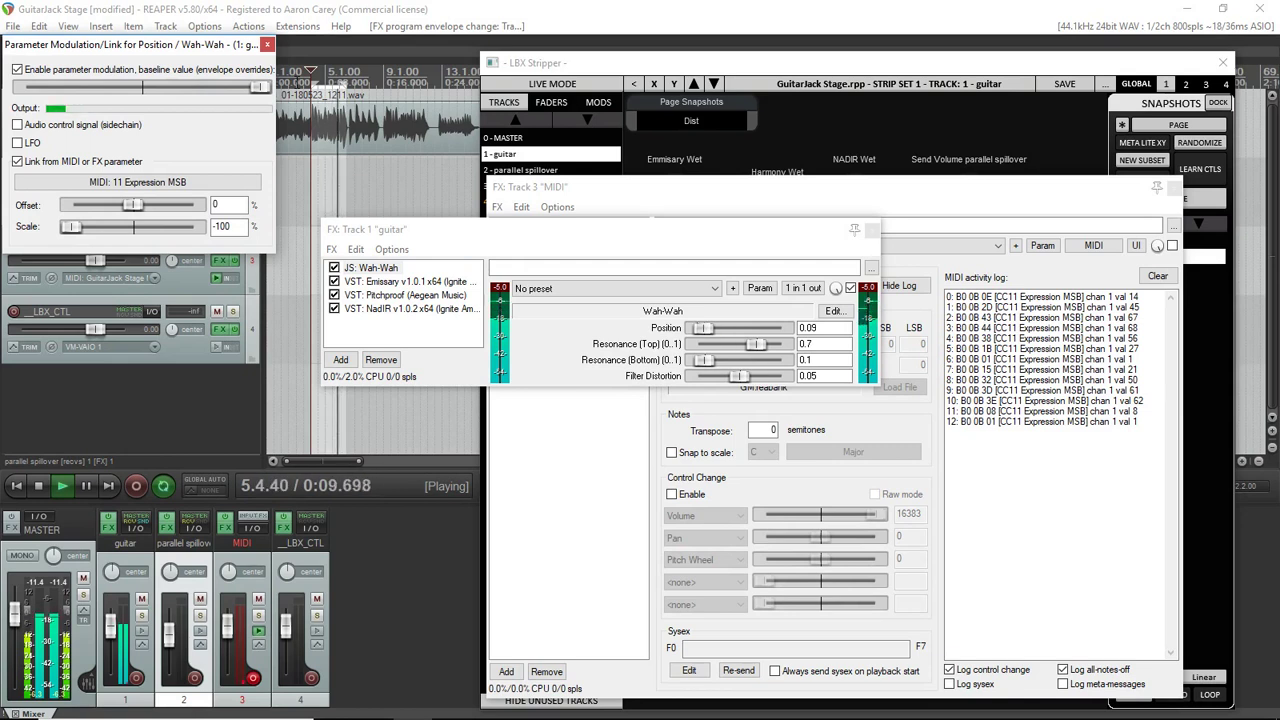
key(space)
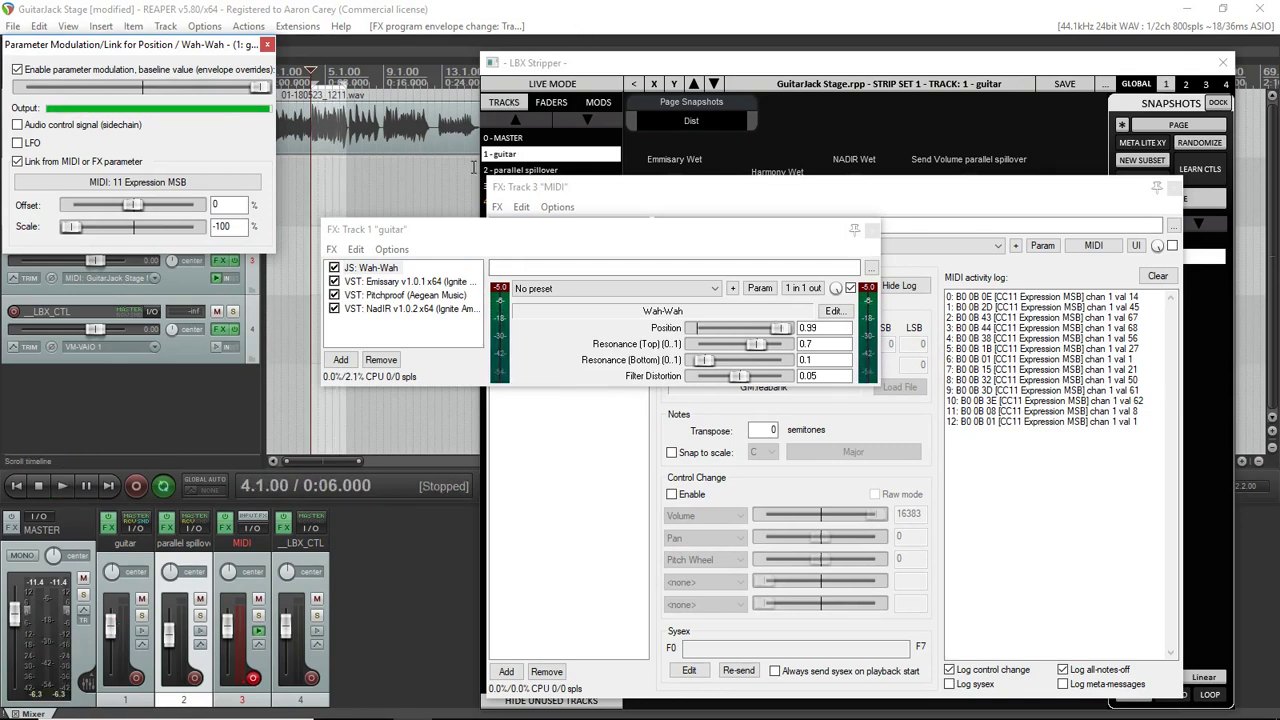
Step: Search the plugins for "midi aut" and add JS: Midi Auto Engage to the guitar track's FX chain
click(342, 362)
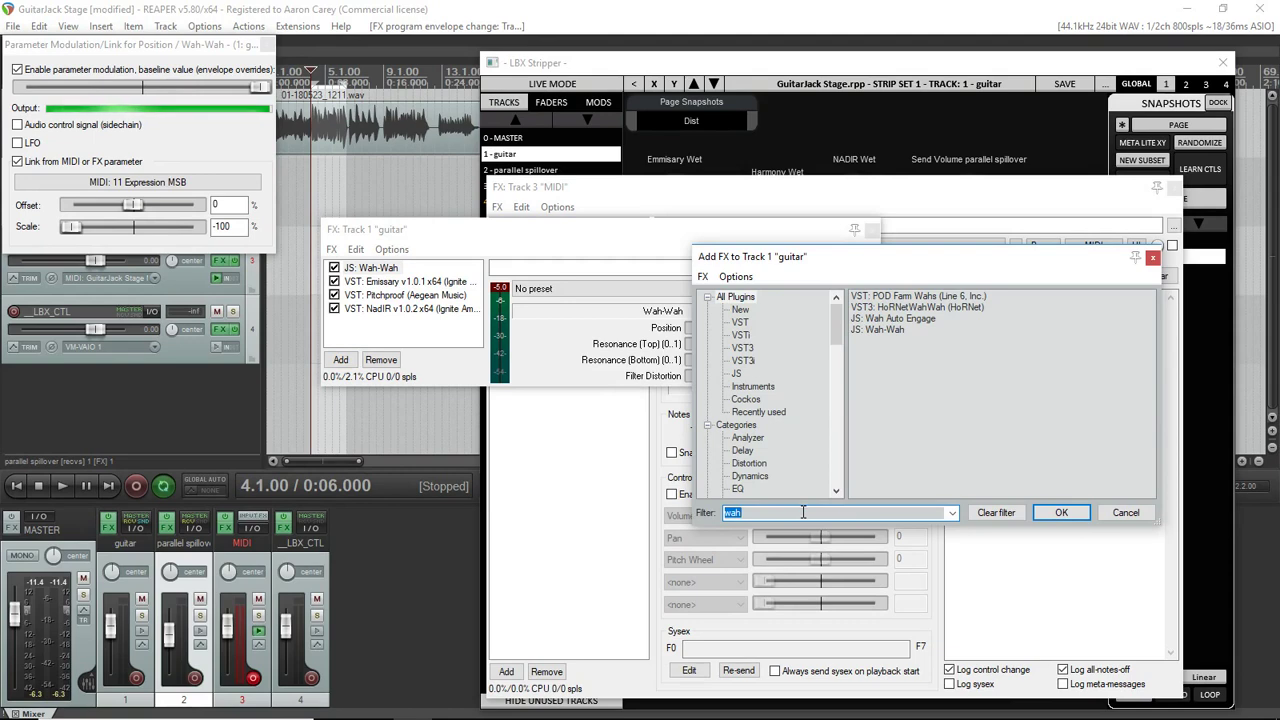
text(midi)
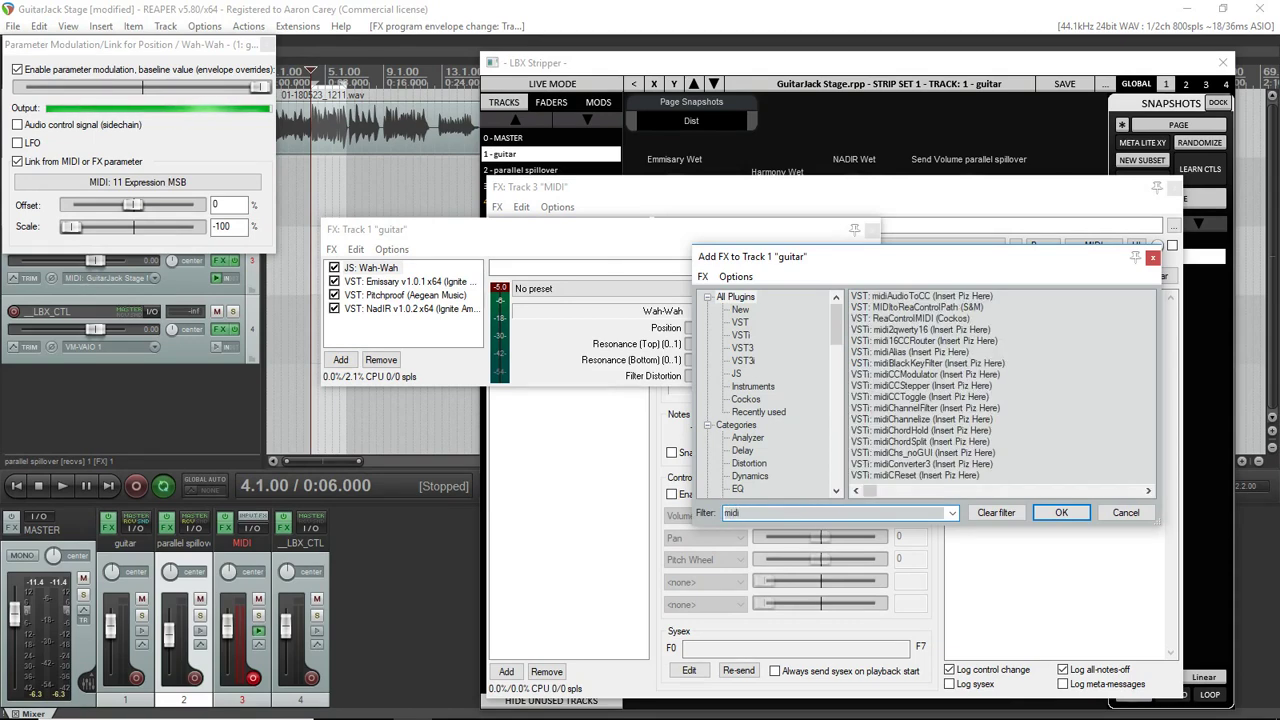
text( aut)
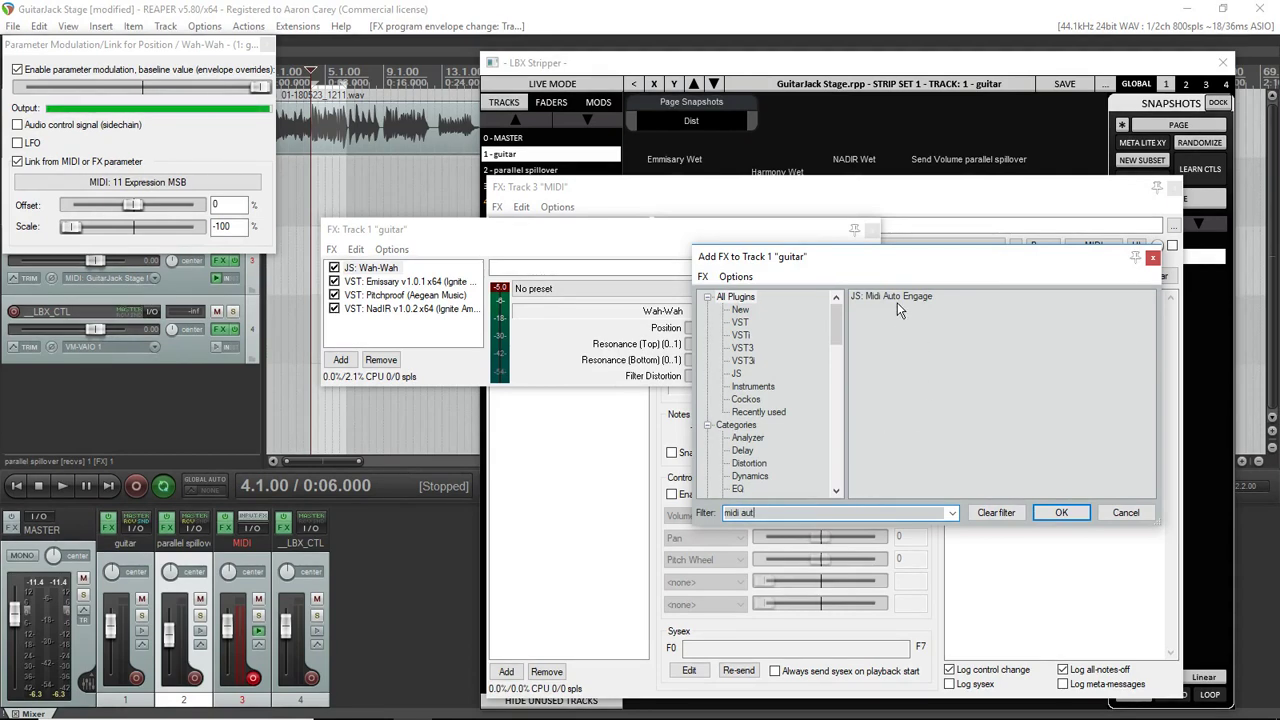
double_click(895, 295)
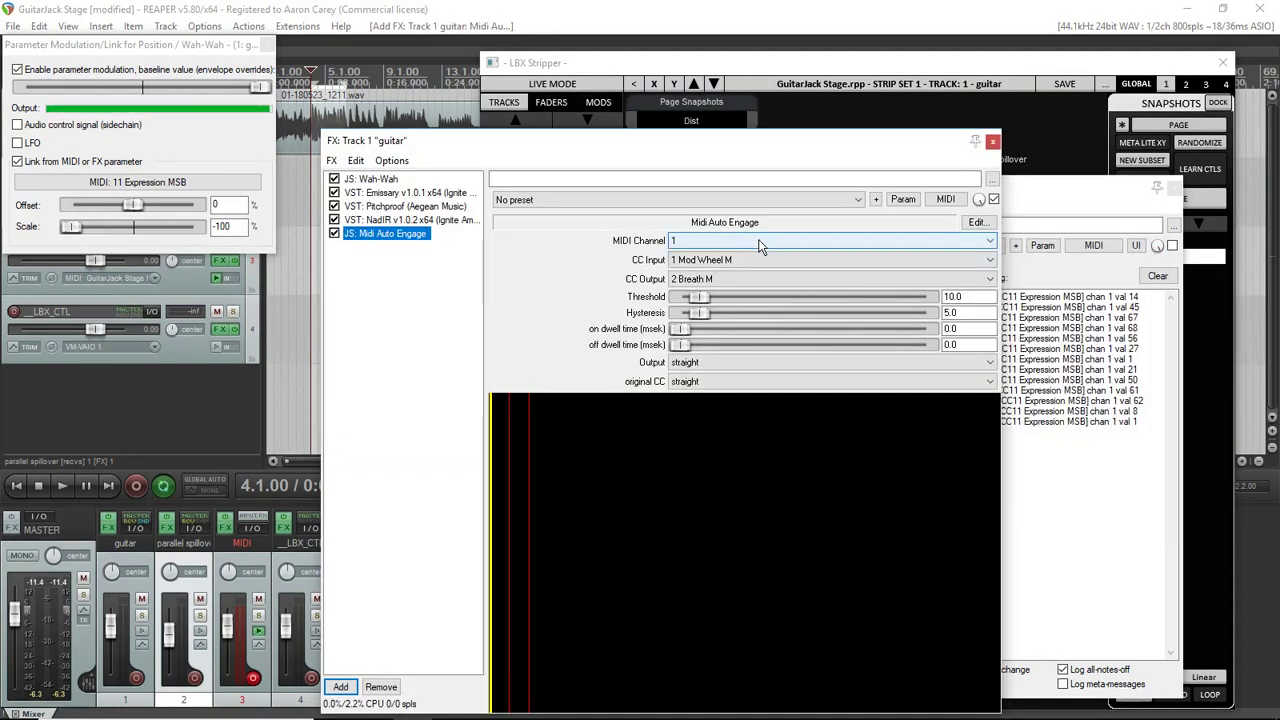
Step: Set Midi Auto Engage's CC Input to 11 Expression M and CC Output to 12 Ctrl 1 M, with Output set to straight
click(751, 259)
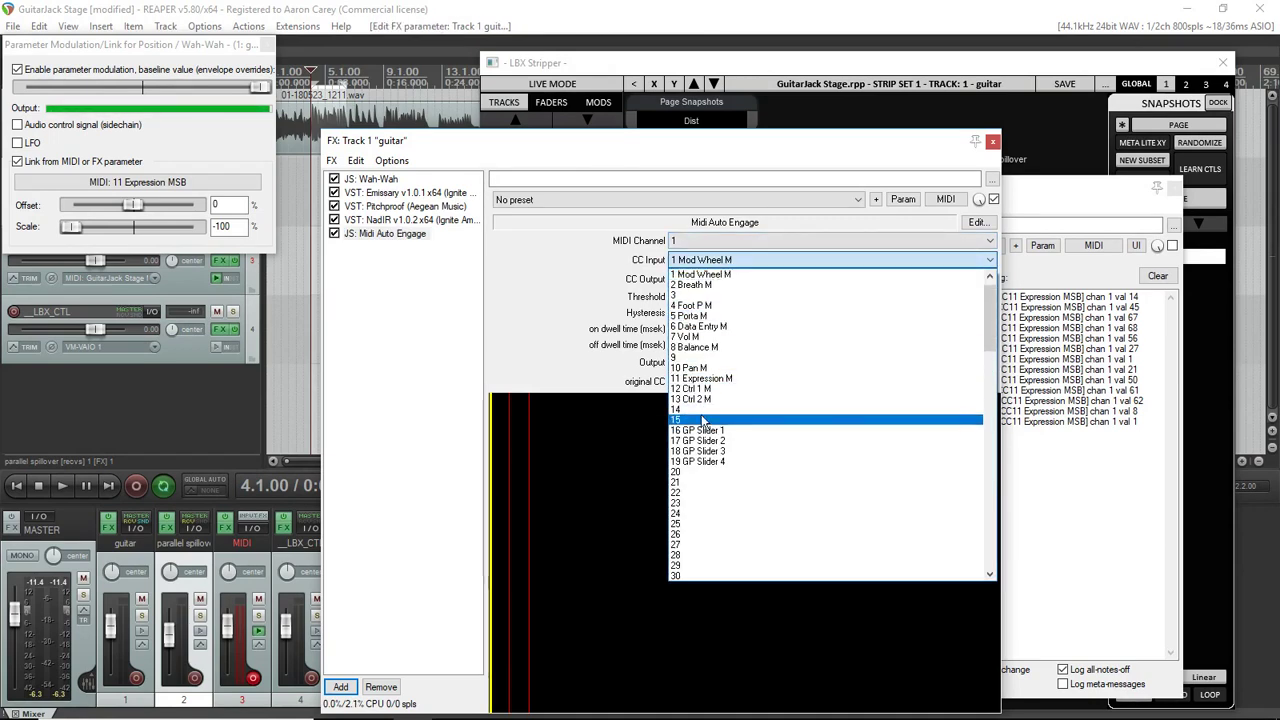
click(702, 378)
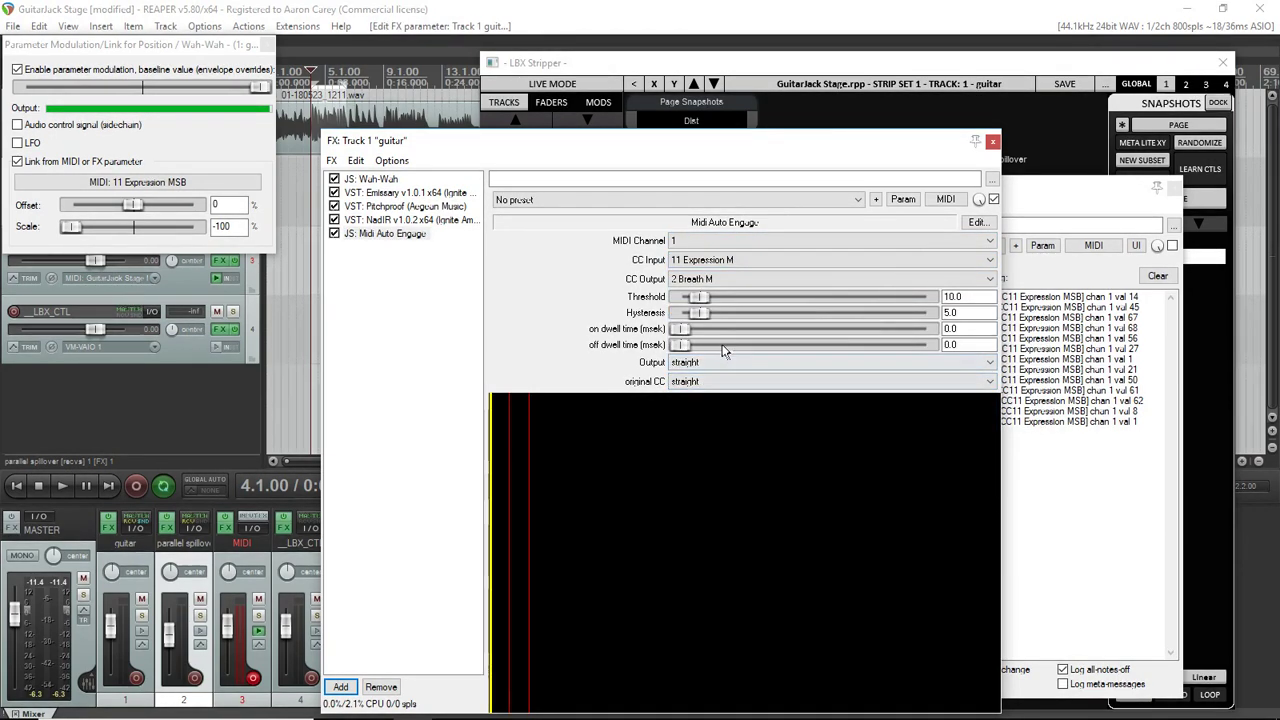
click(764, 280)
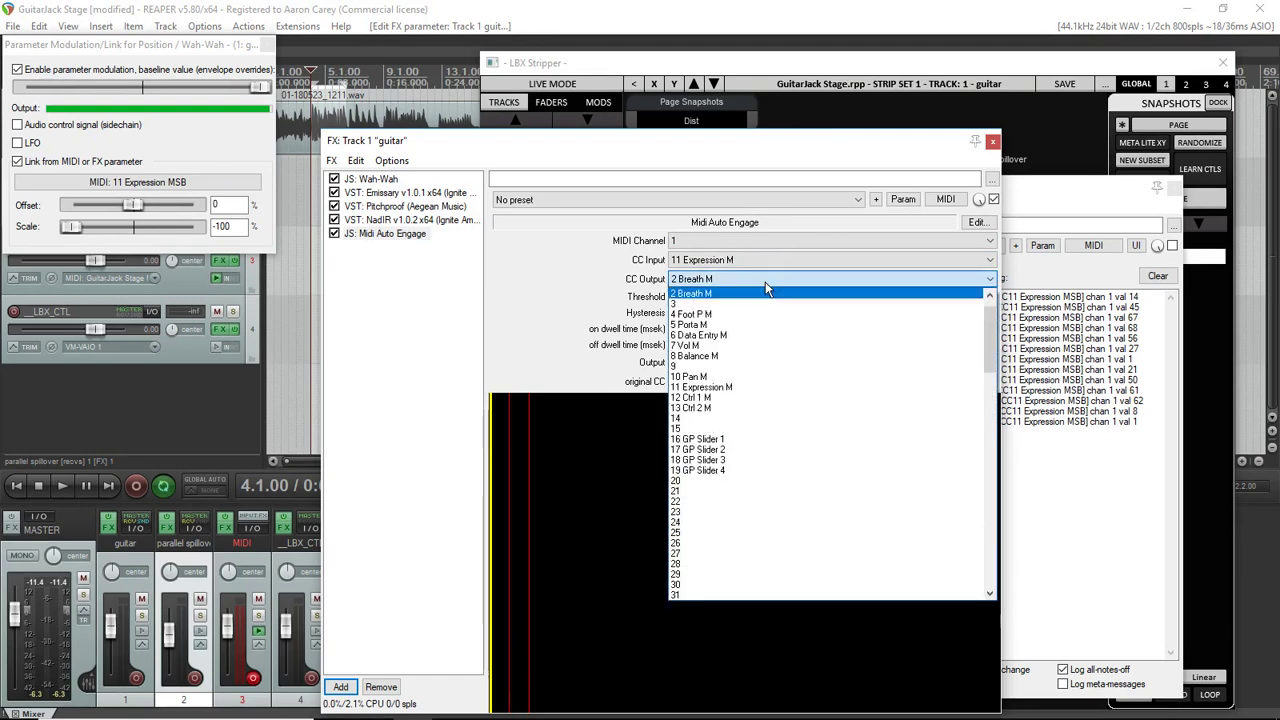
click(683, 398)
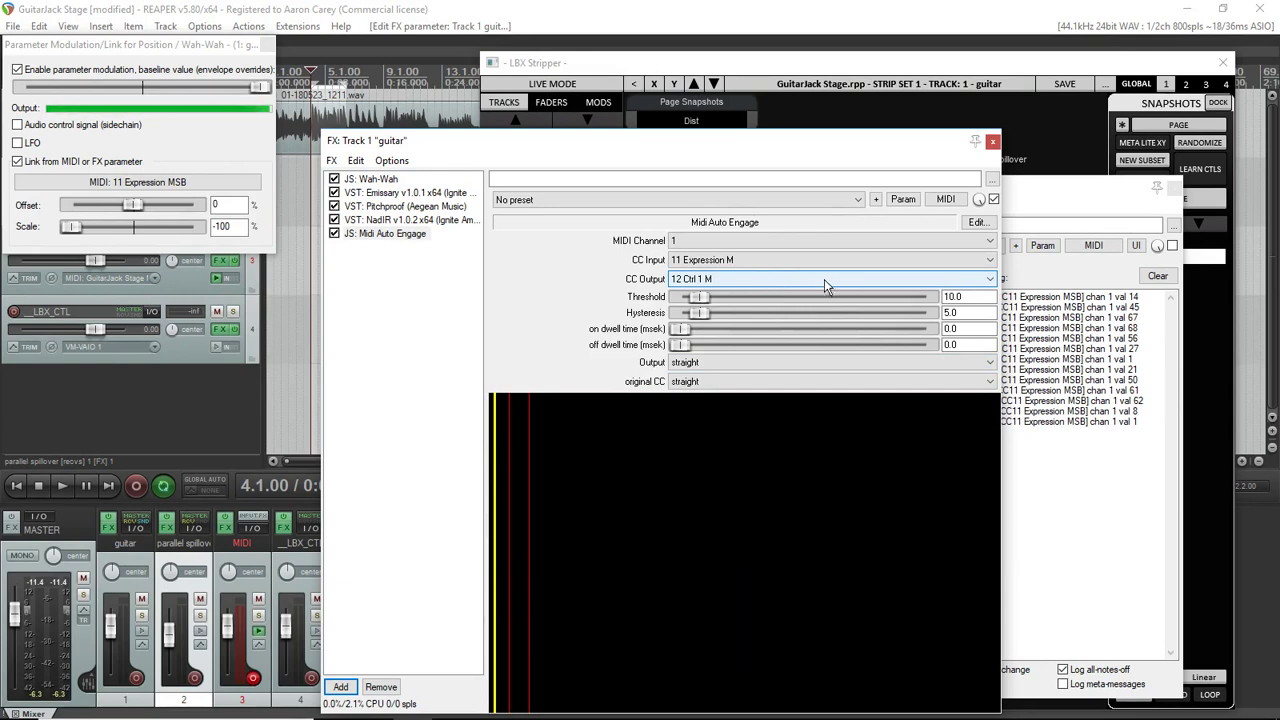
click(692, 367)
click(693, 376)
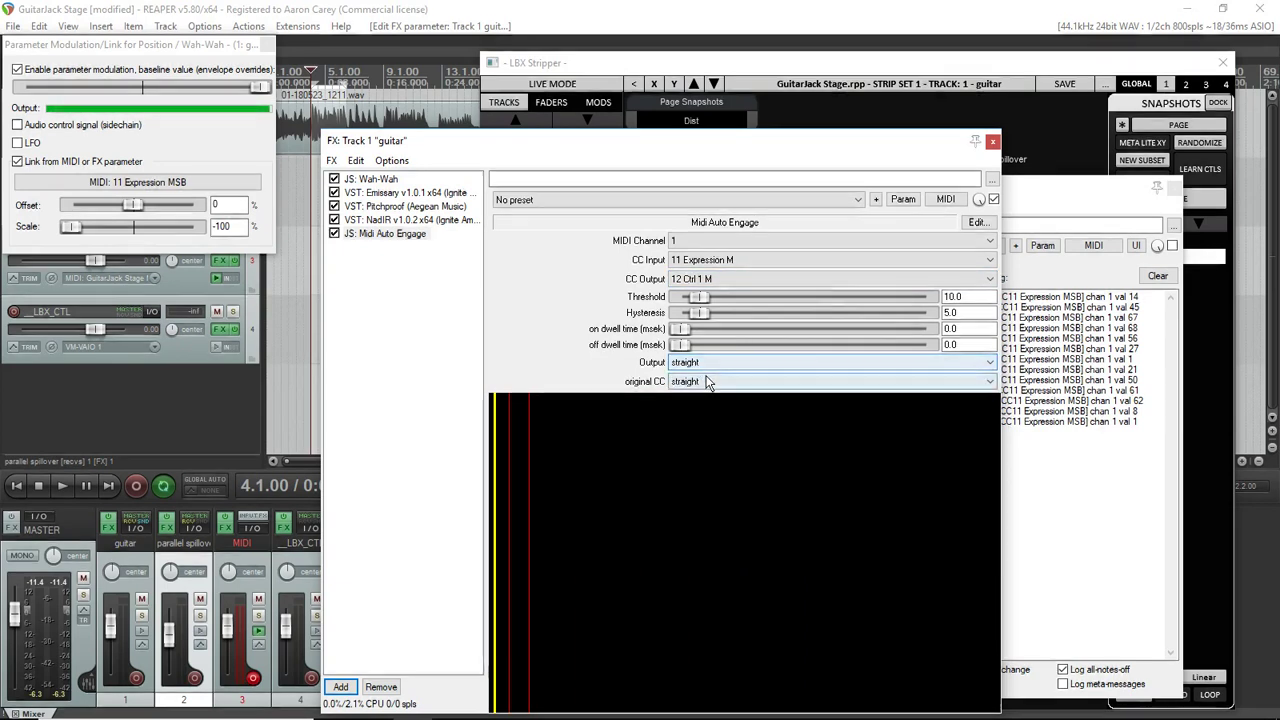
Step: Set Midi Auto Engage's original CC option to stretch high limit to 127
click(713, 384)
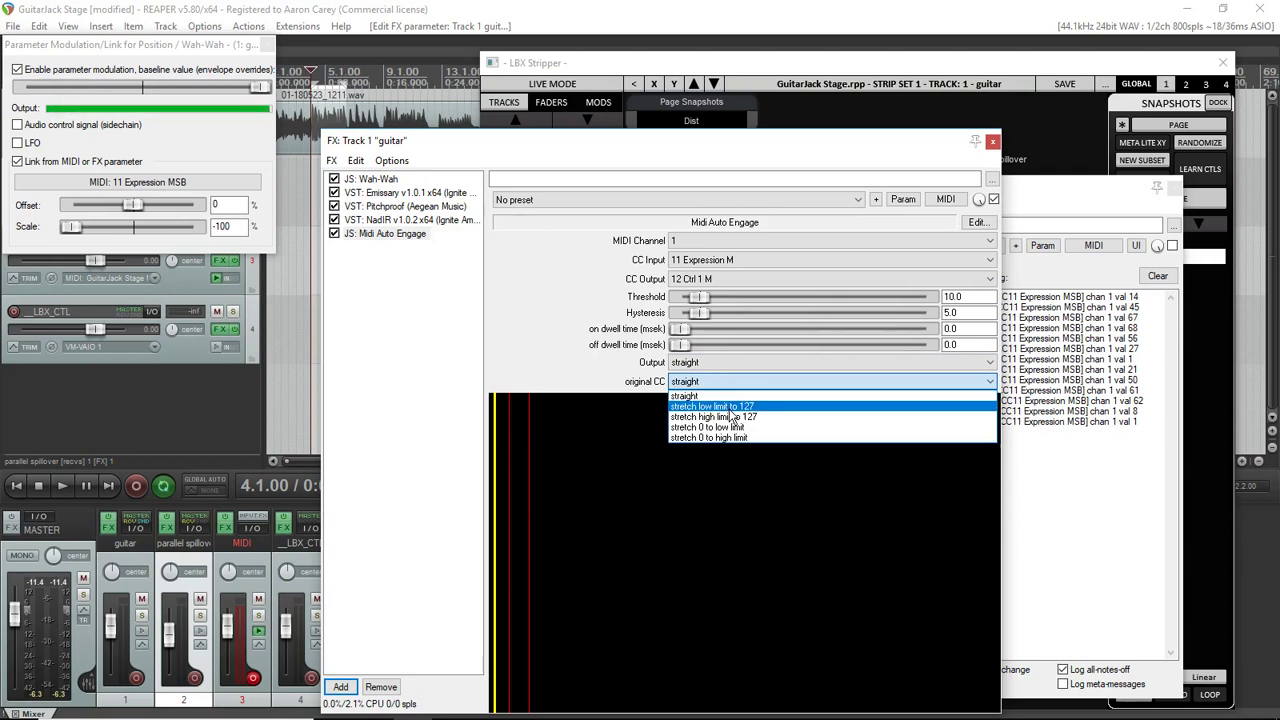
click(729, 407)
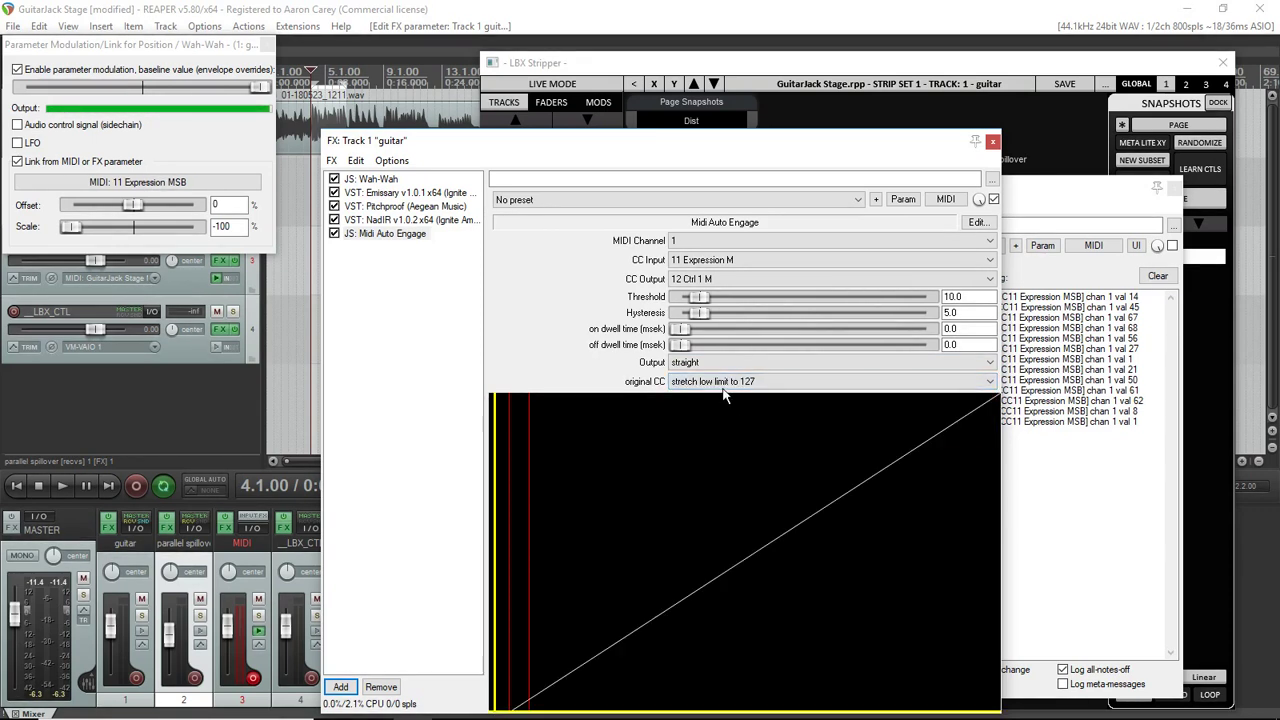
click(715, 381)
click(703, 417)
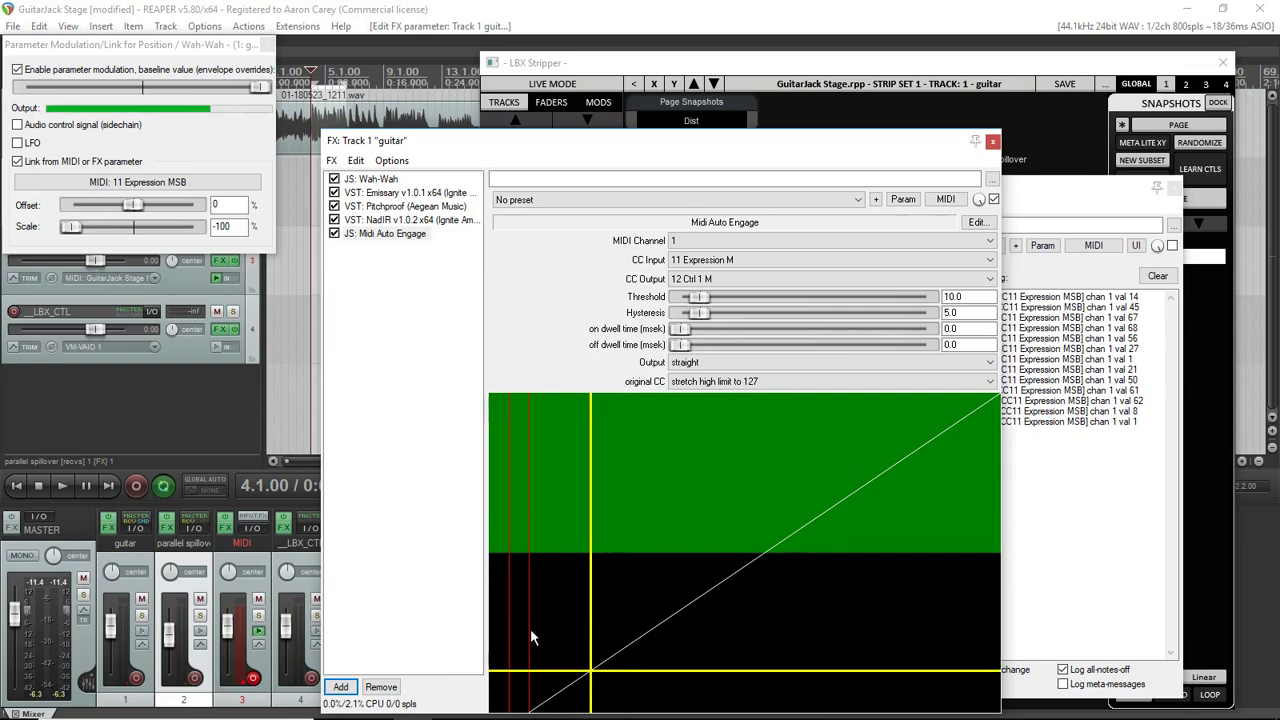
Step: Close the Wah-Wah Position modulation settings and move Midi Auto Engage to the start of the guitar FX chain
click(267, 45)
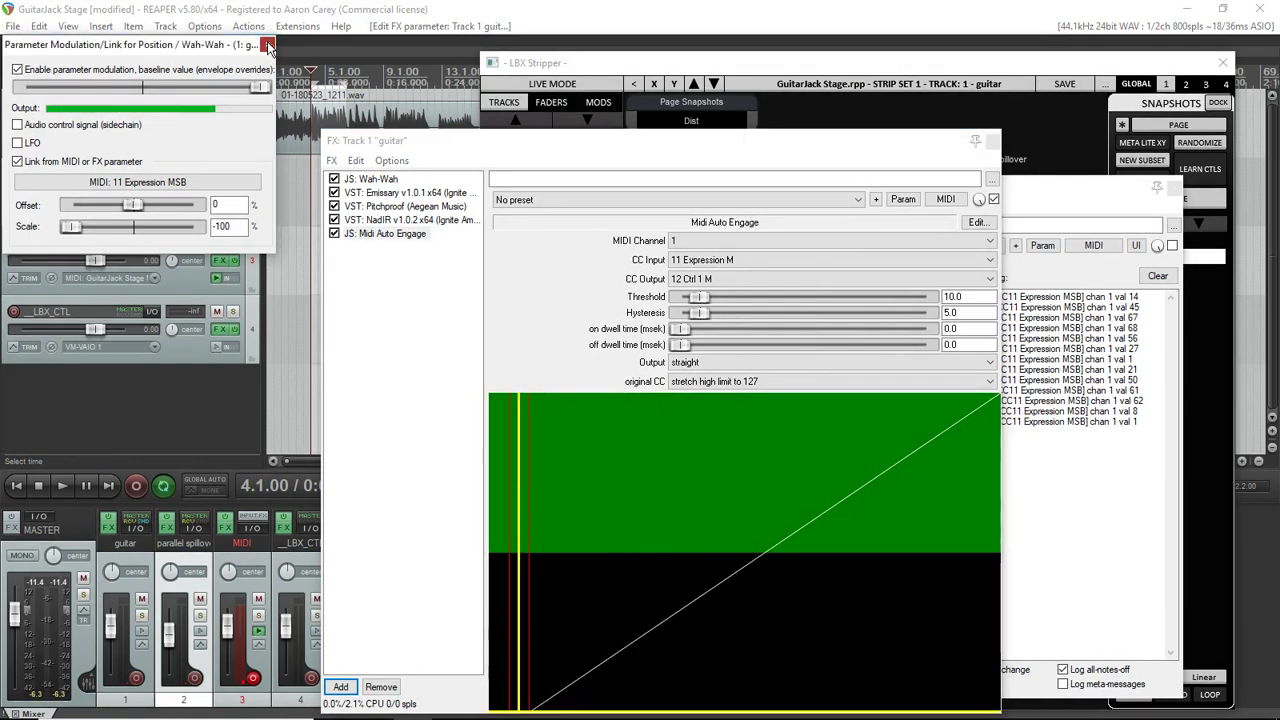
drag(368, 237, 362, 180)
Step: Enable parameter modulation for Wah-Wah's Wet parameter and link it to MIDI CC 12 Control 1 MSB
click(372, 192)
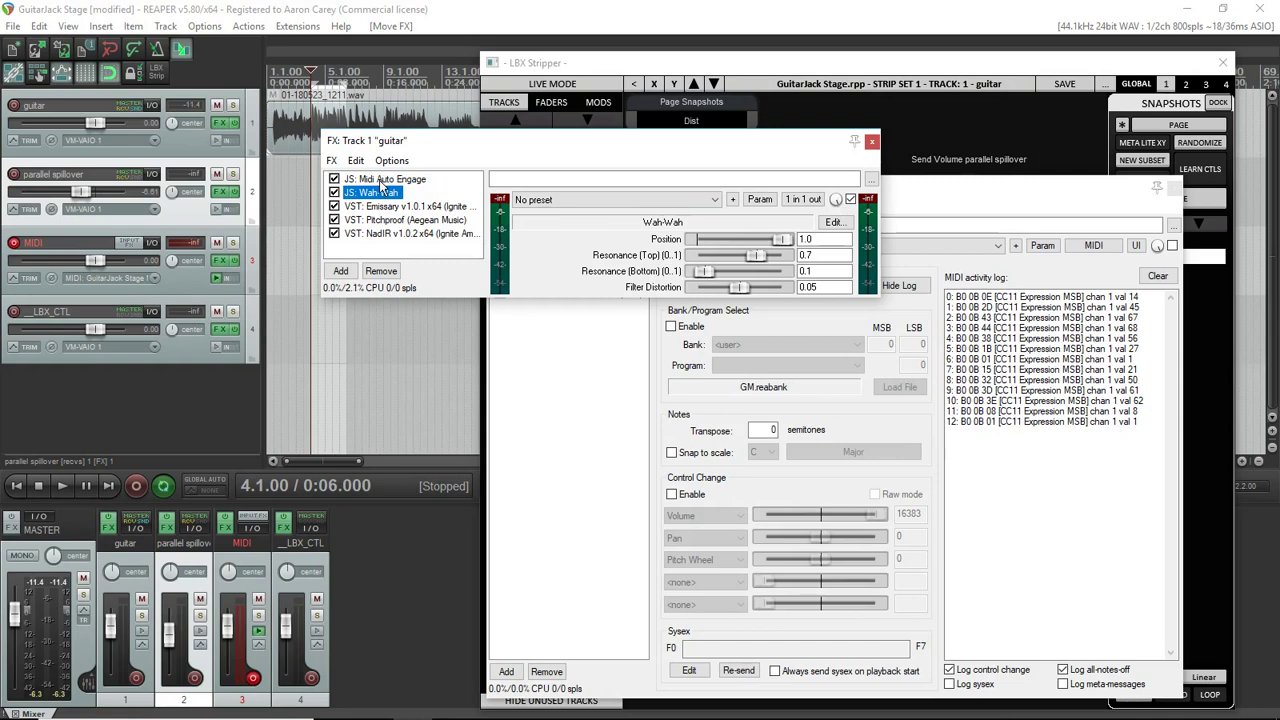
click(838, 203)
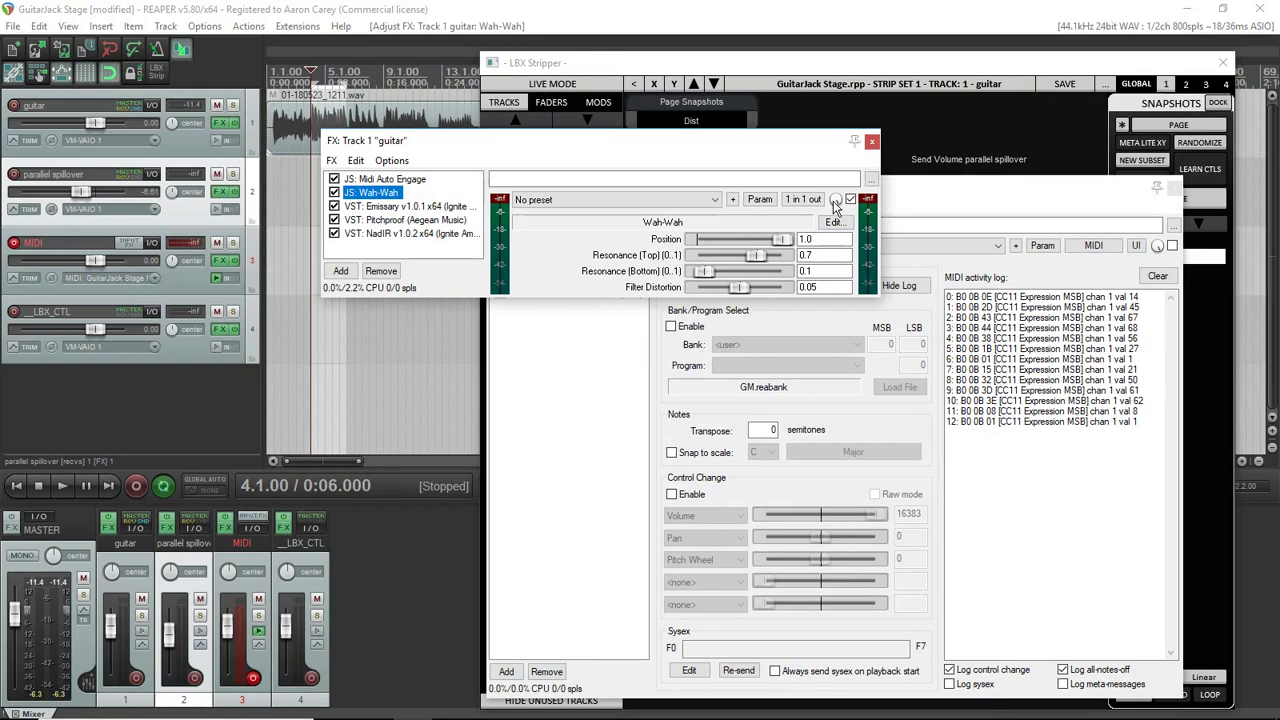
click(760, 200)
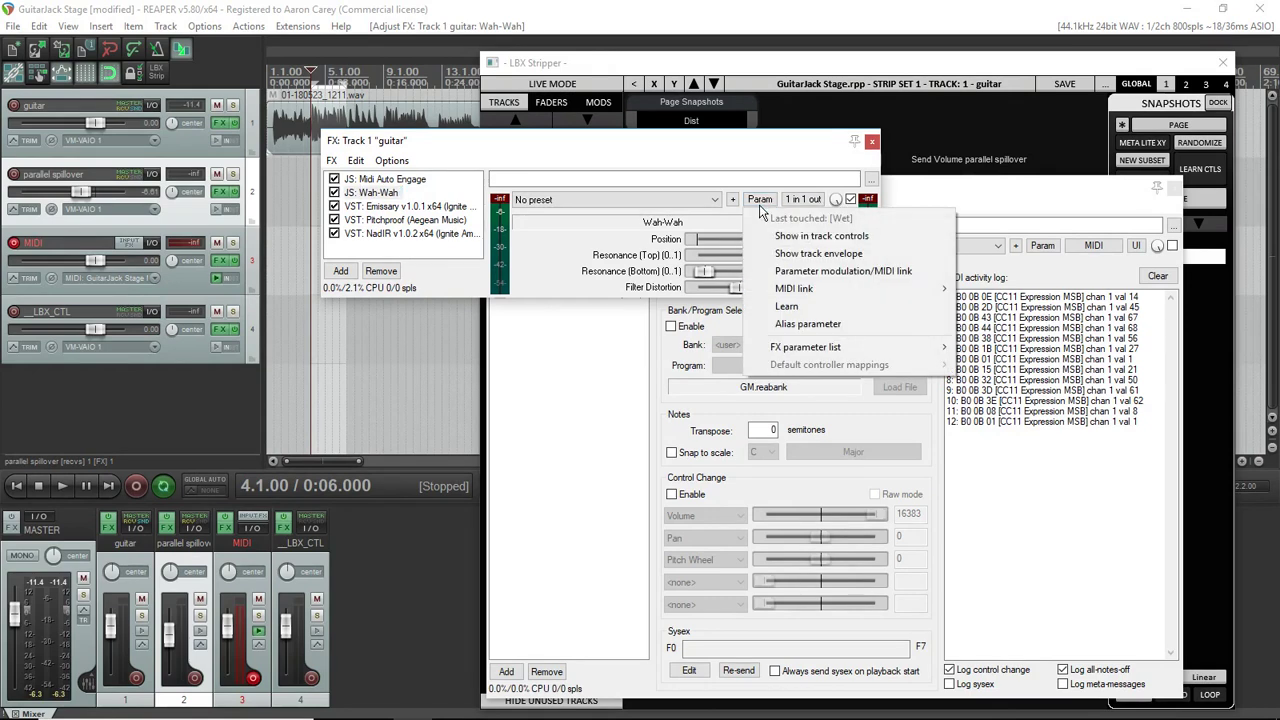
click(818, 268)
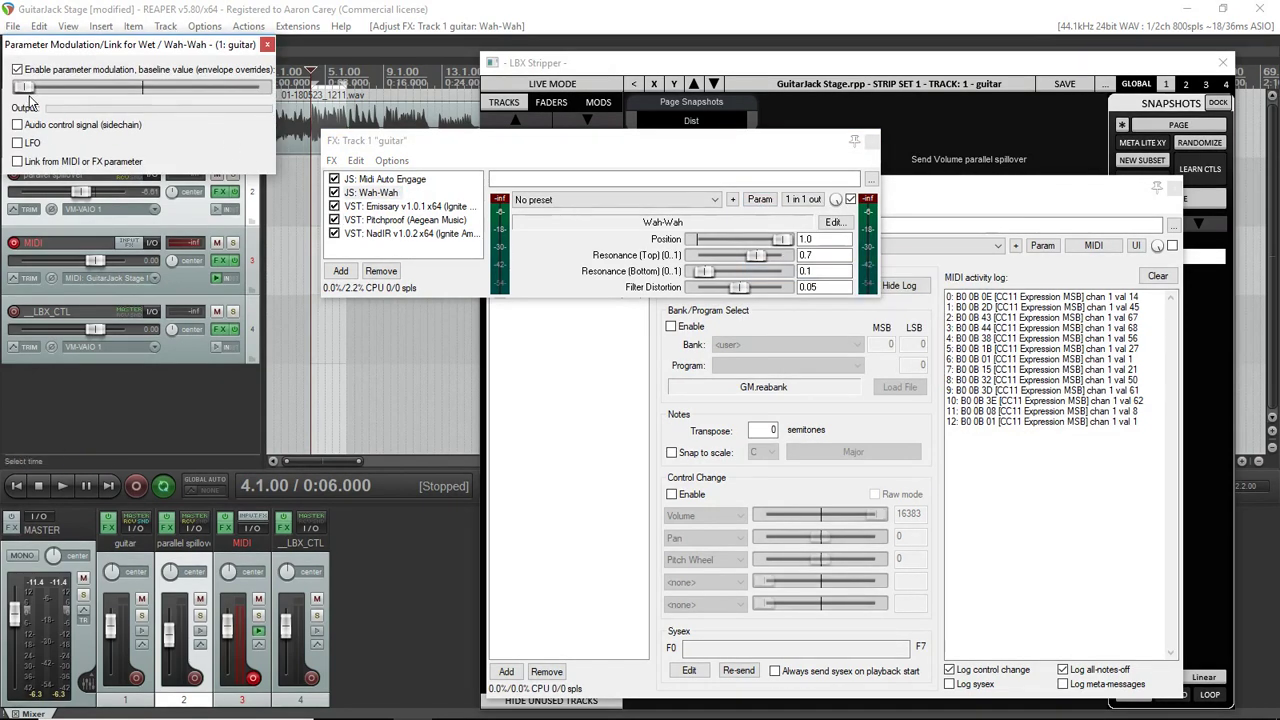
click(45, 161)
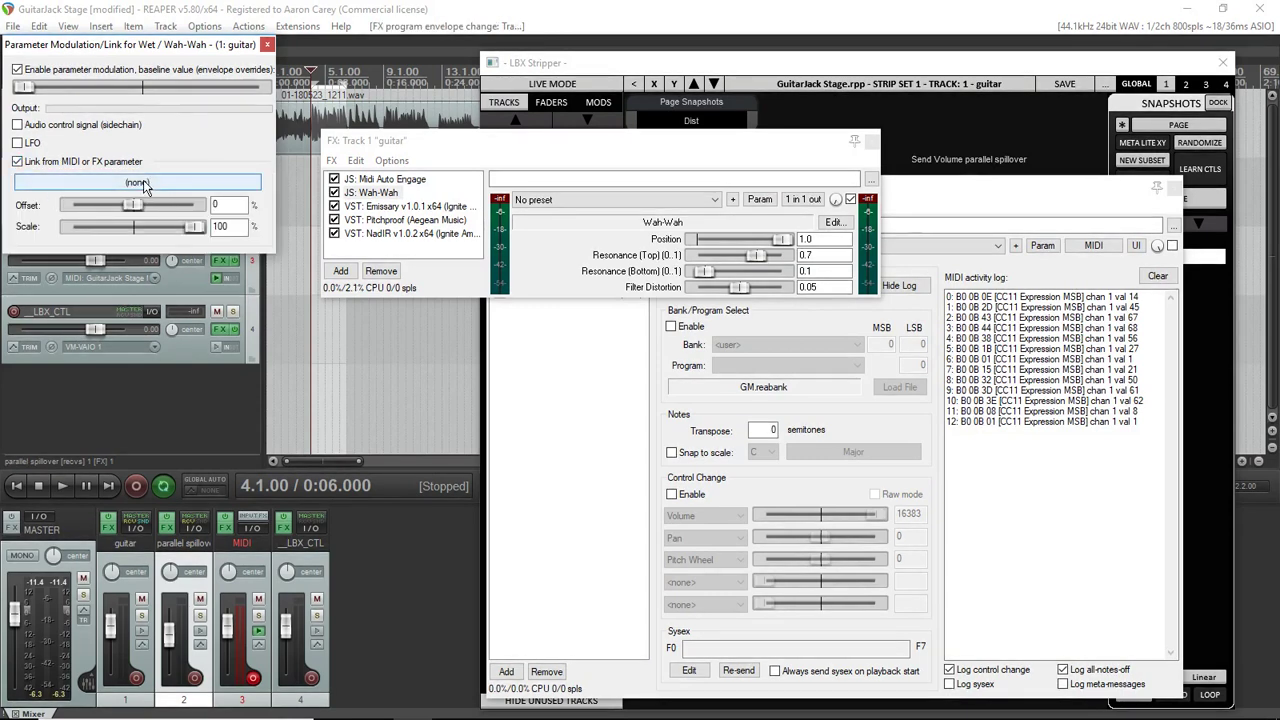
click(100, 182)
mouse_move(98, 207)
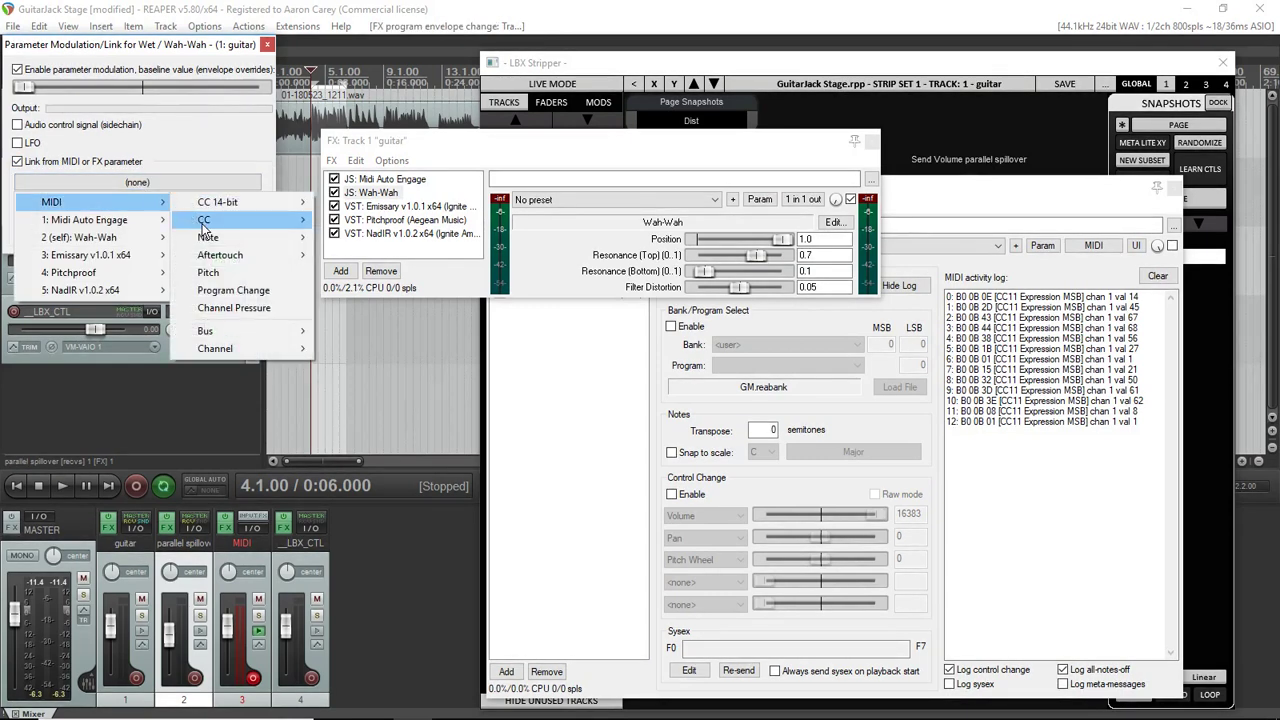
mouse_move(279, 217)
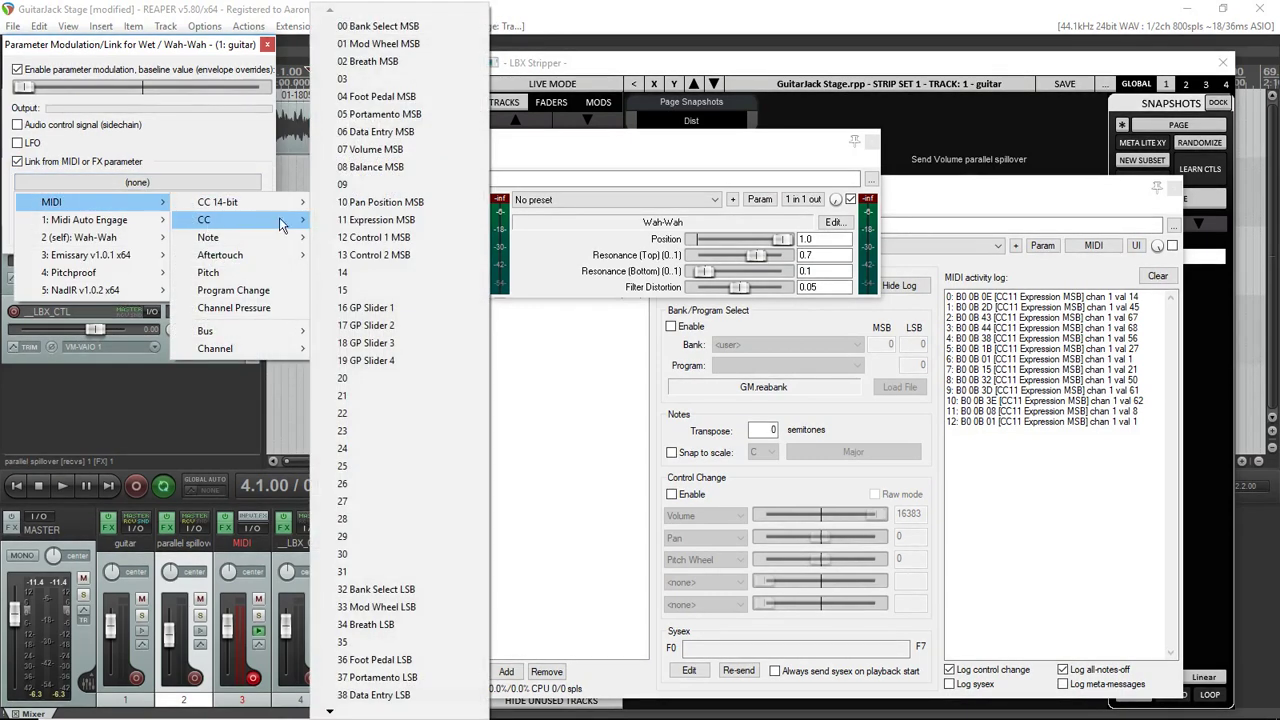
click(348, 236)
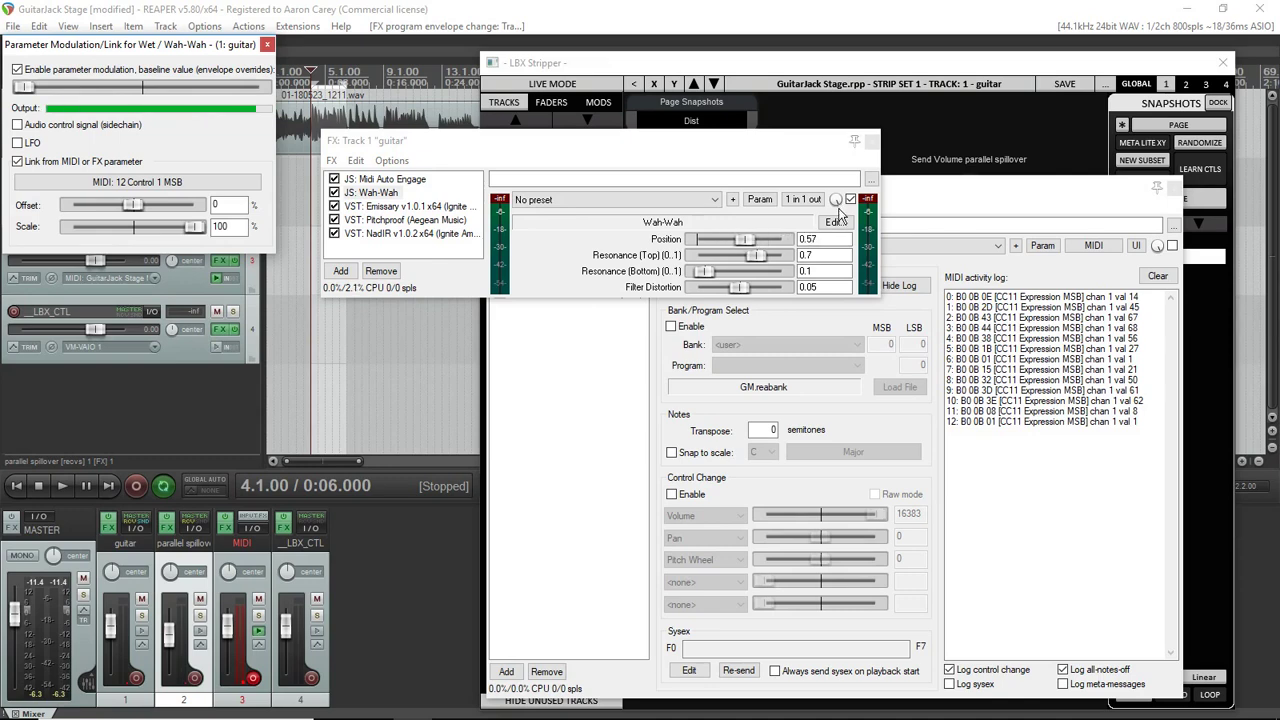
Step: During playback, set Wah-Wah's Resonance (Bottom) to 0.56 and Filter Distortion to 0.06
click(63, 485)
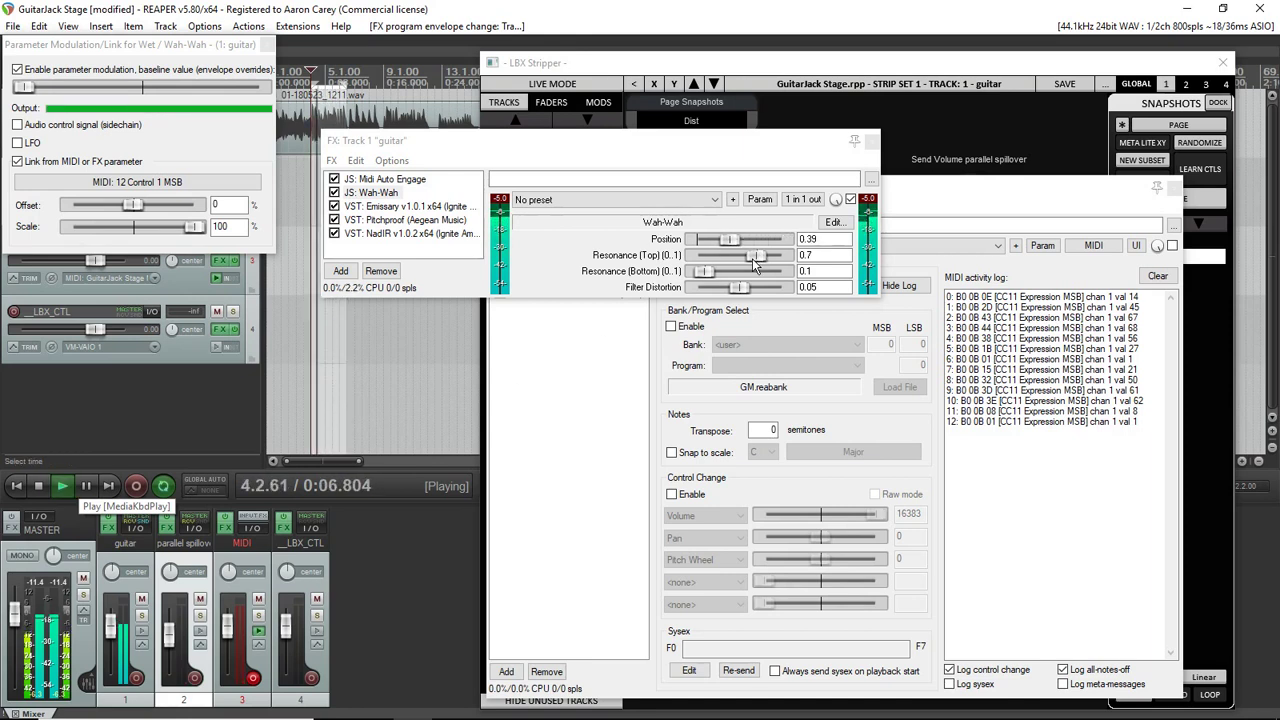
drag(705, 271, 748, 287)
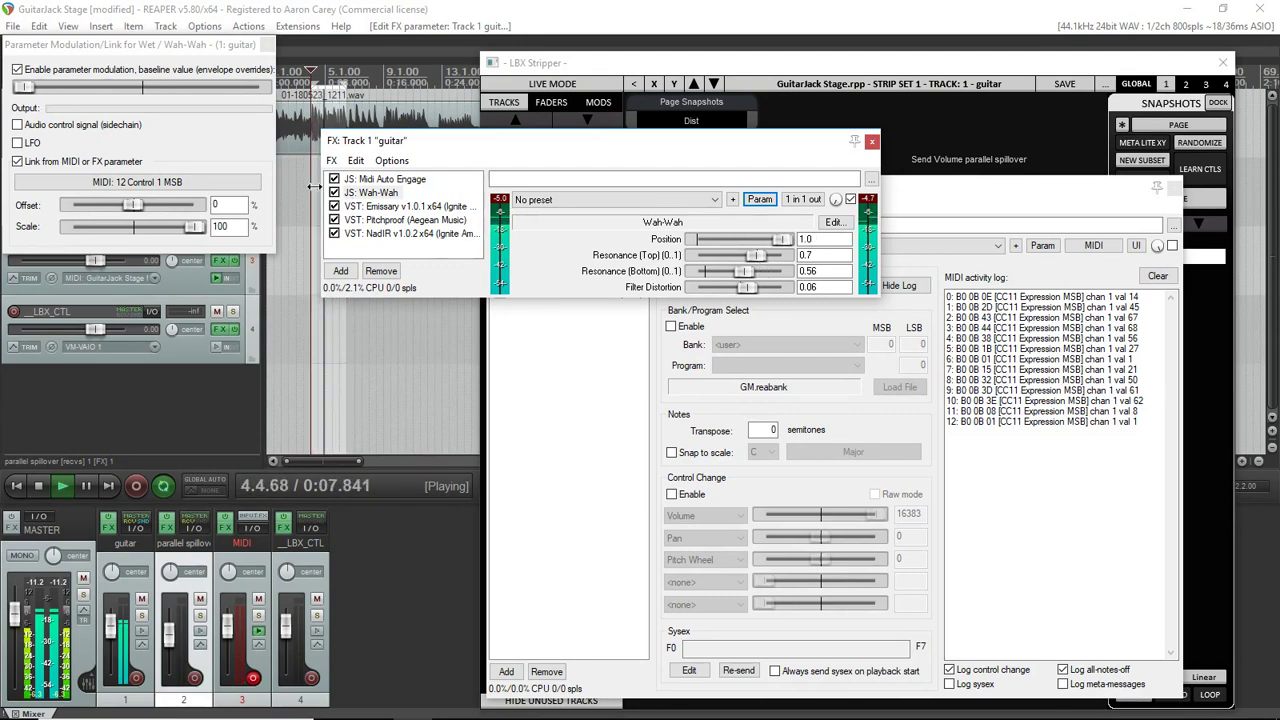
Step: Close the Wet modulation settings and the guitar and MIDI tracks' FX windows, and stop playback
click(266, 44)
click(872, 141)
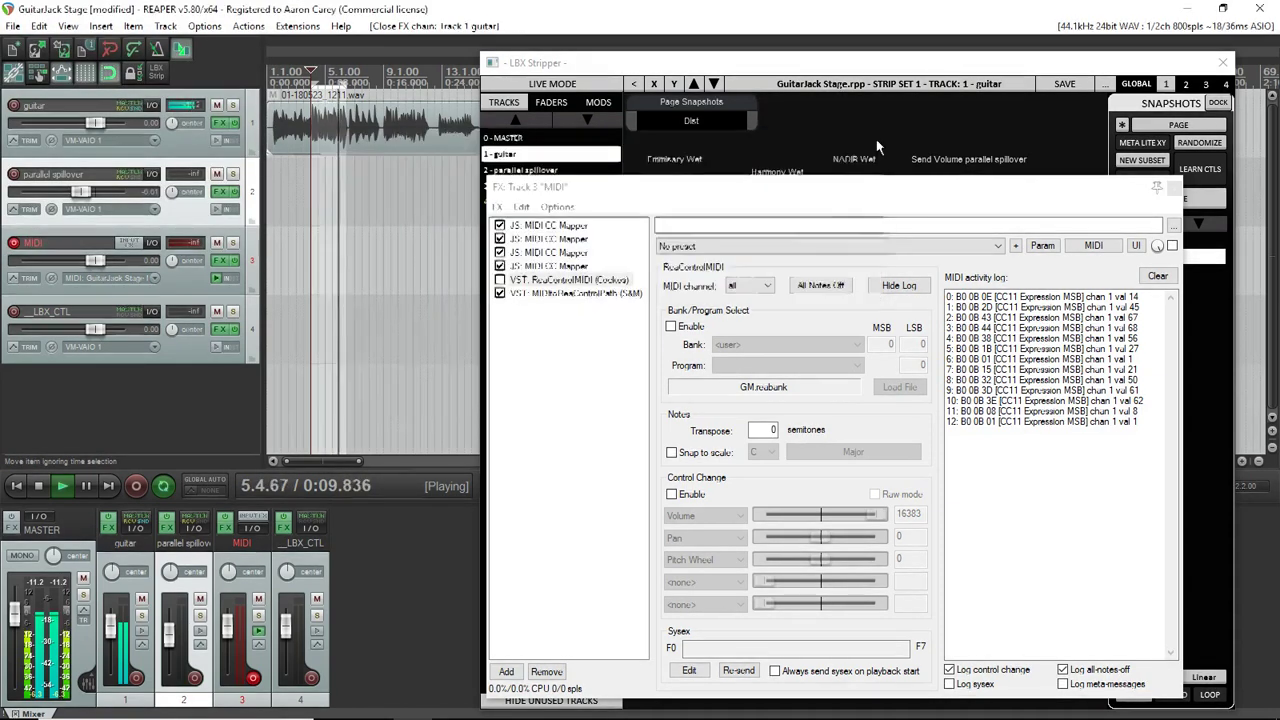
click(1176, 190)
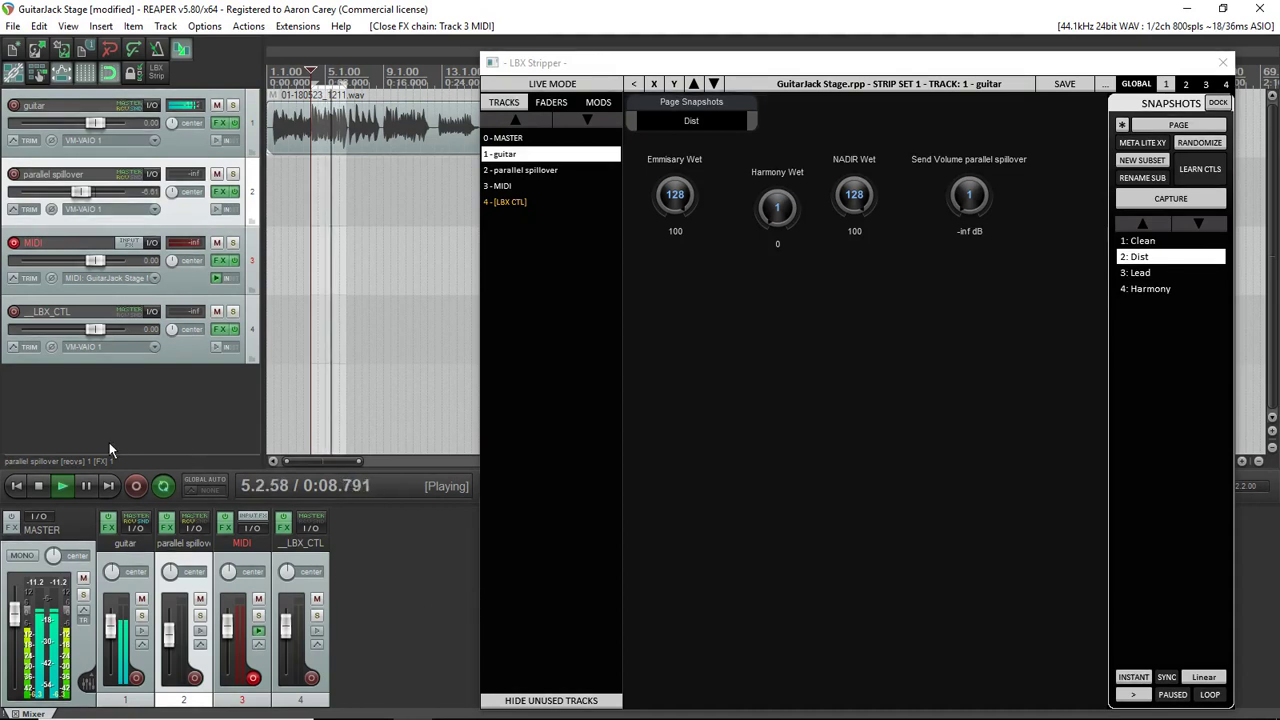
key(space)
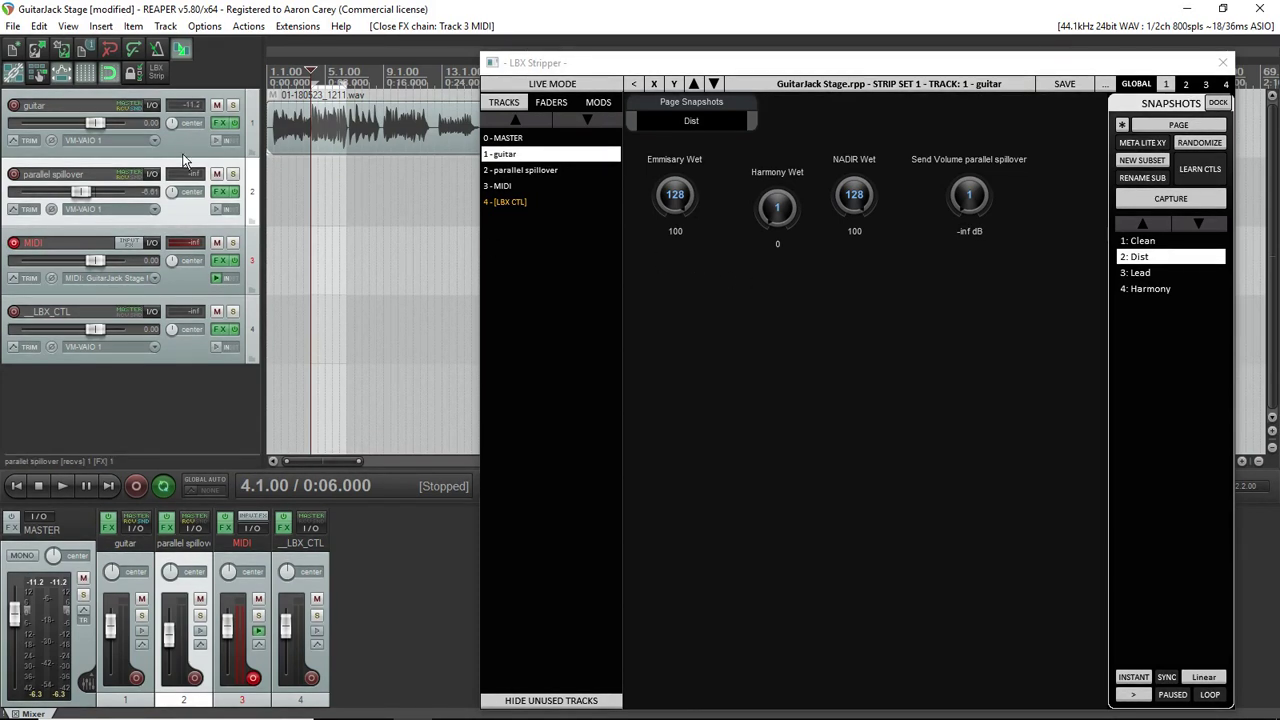
Step: Search the plugins for "cc sli" and add JS: LBX MIDI CC Sliders A at the start of the guitar FX chain
click(221, 127)
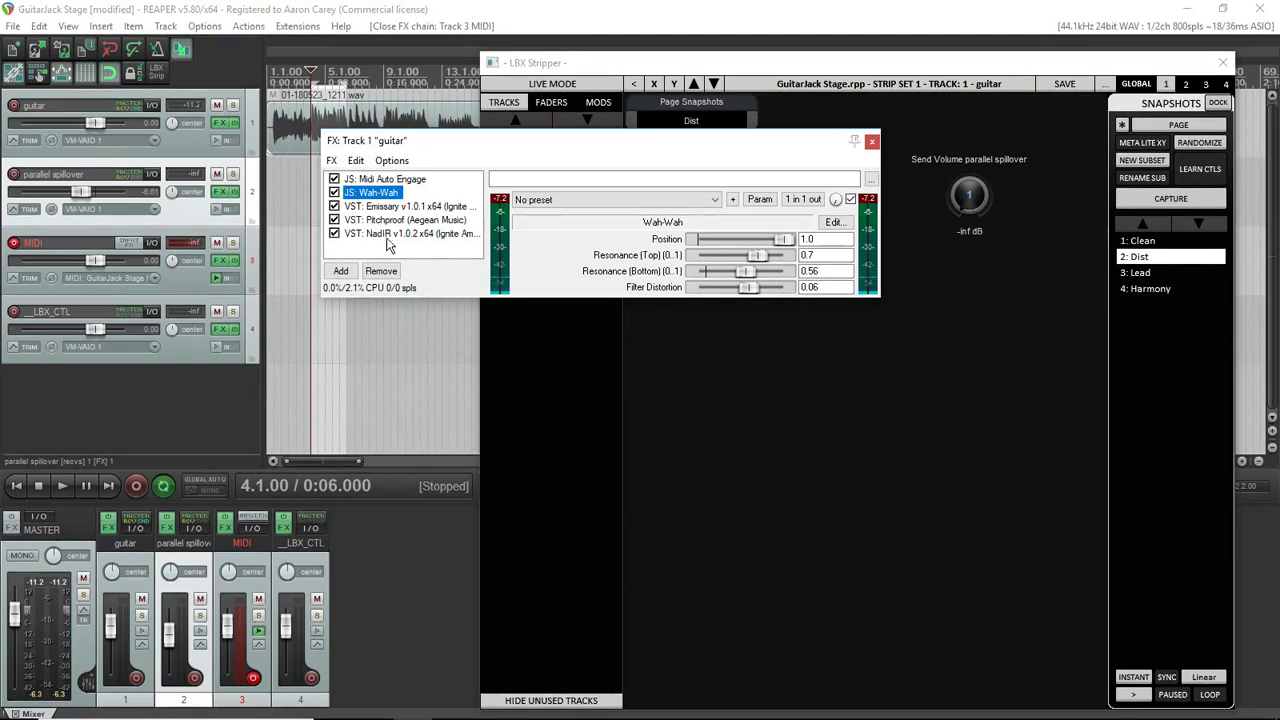
click(341, 271)
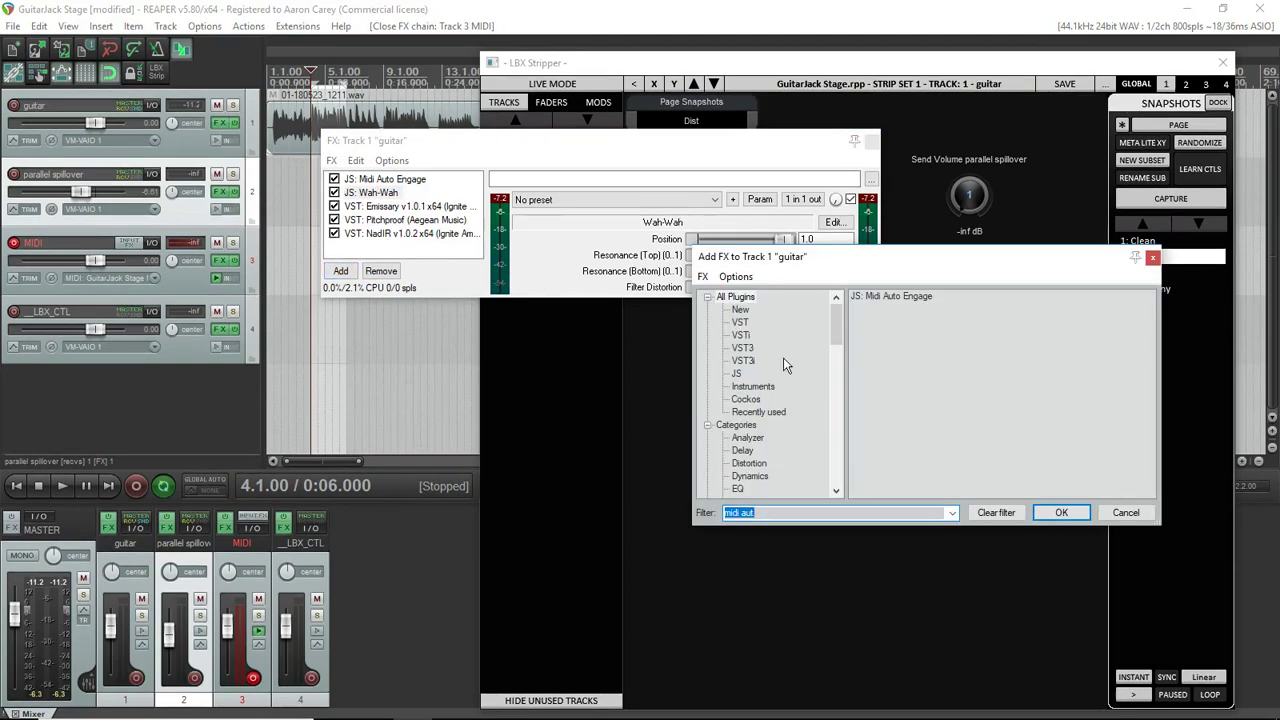
text(cc sli)
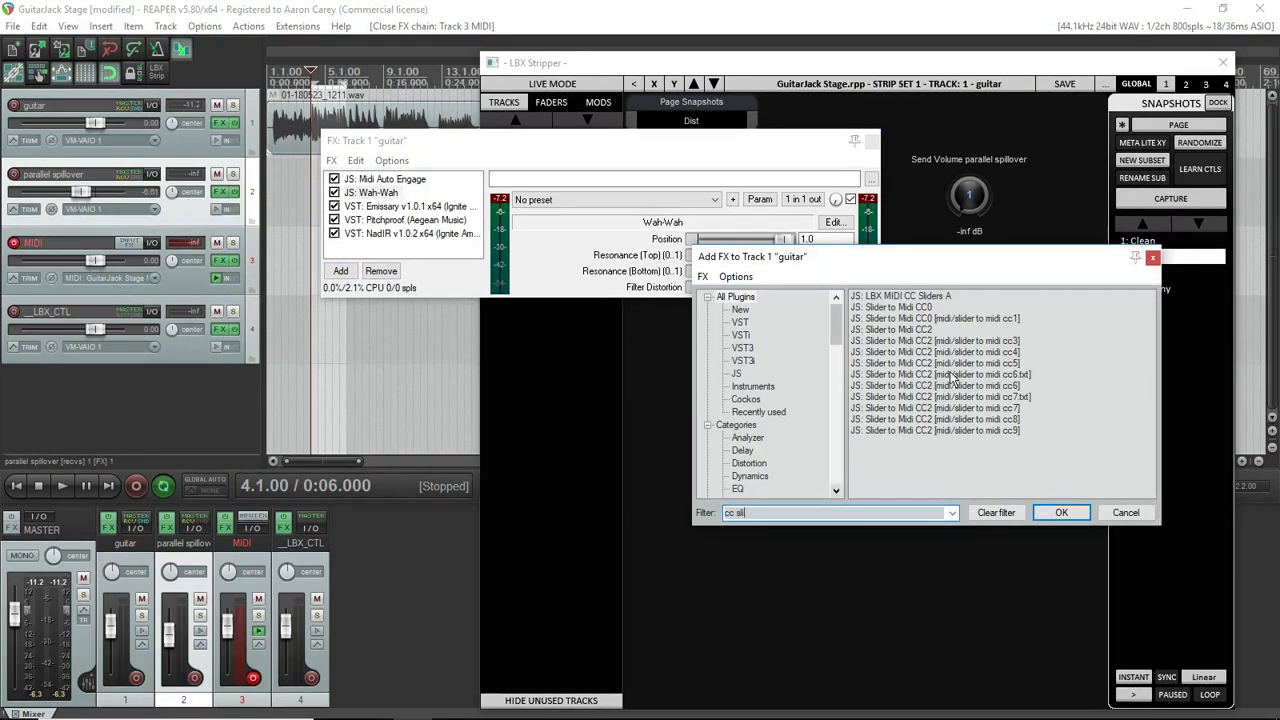
double_click(898, 298)
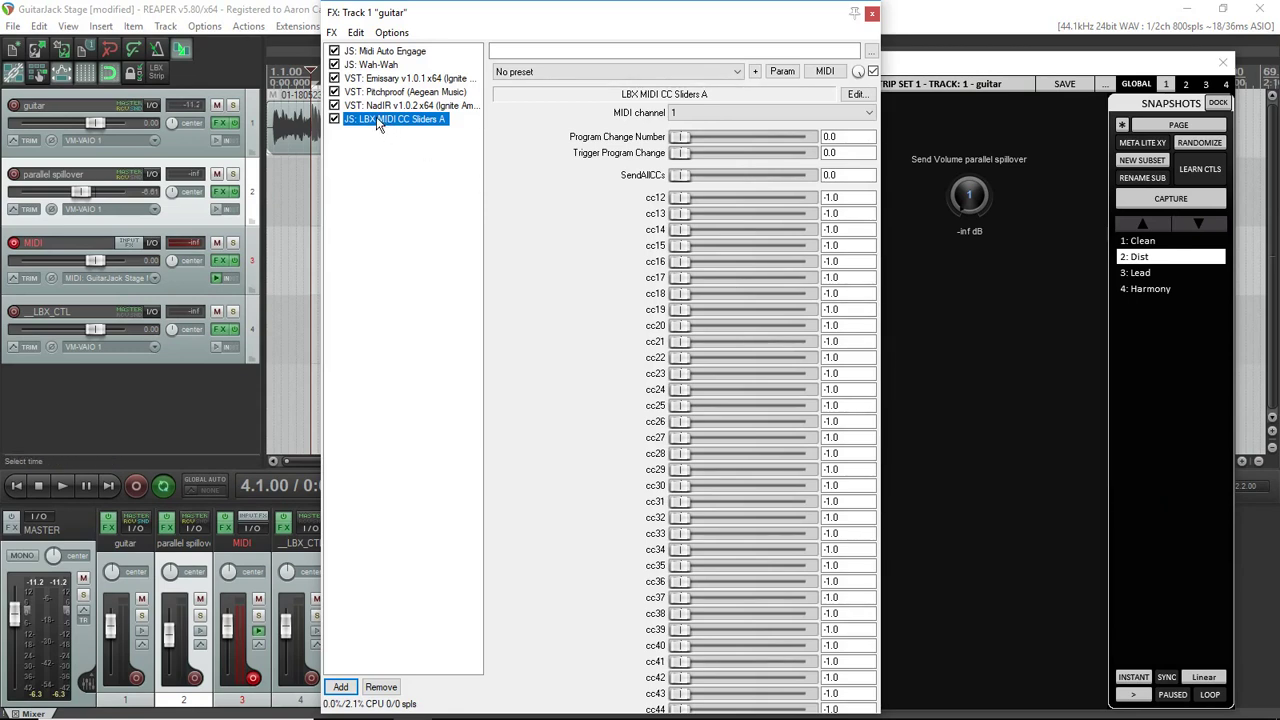
drag(388, 53, 390, 54)
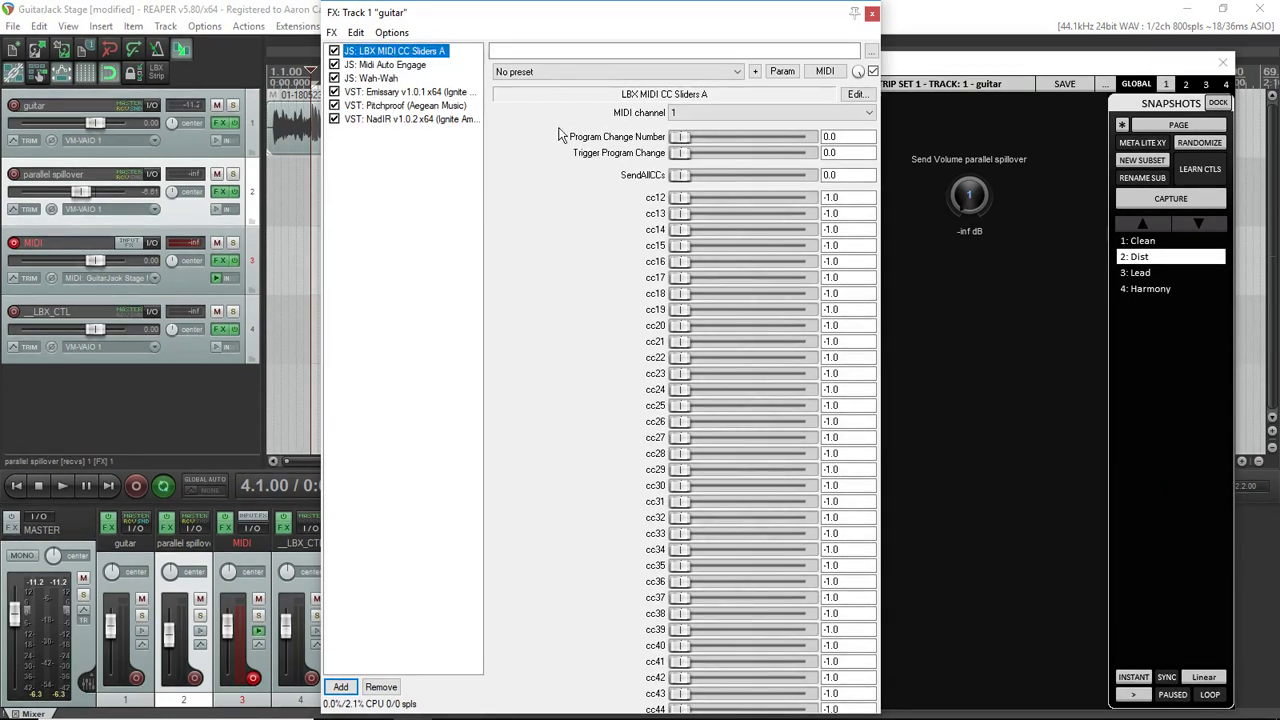
click(680, 440)
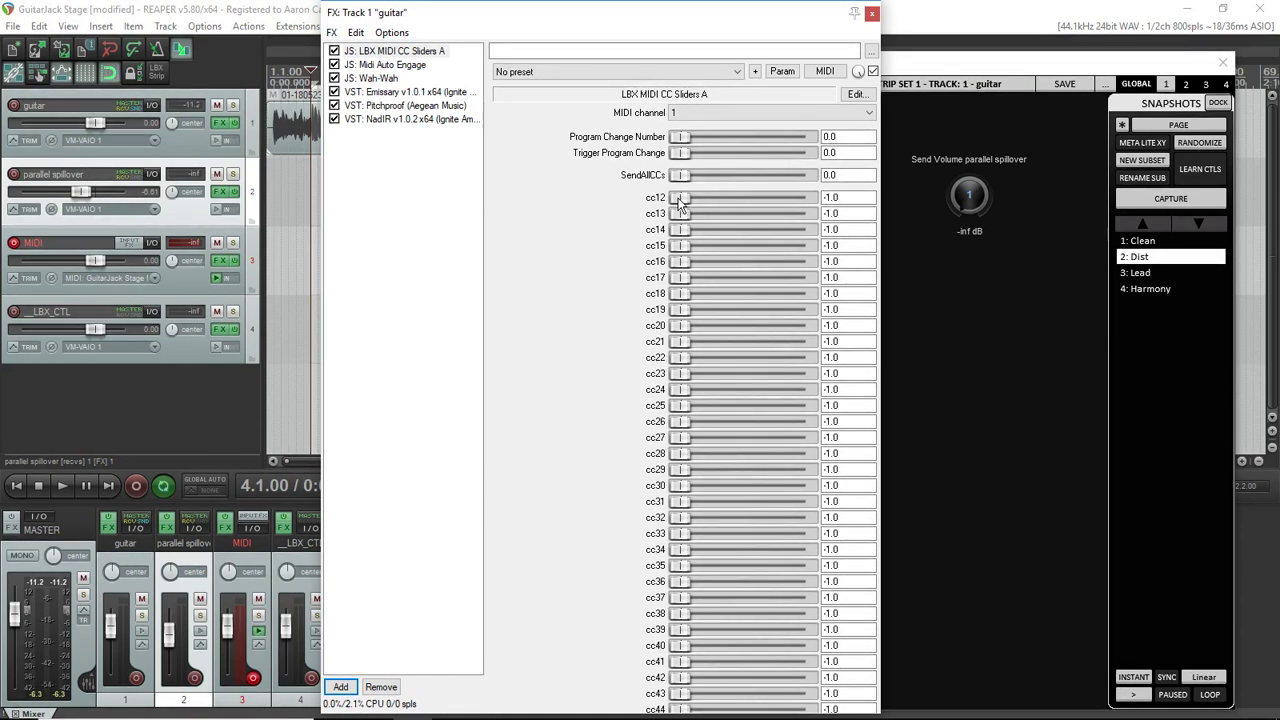
drag(681, 198, 680, 198)
Step: In LBX Stripper's edit mode, place a SendAllCCs knob from LBX MIDI CC Sliders A below Emmisary Wet, and return to live mode
click(951, 349)
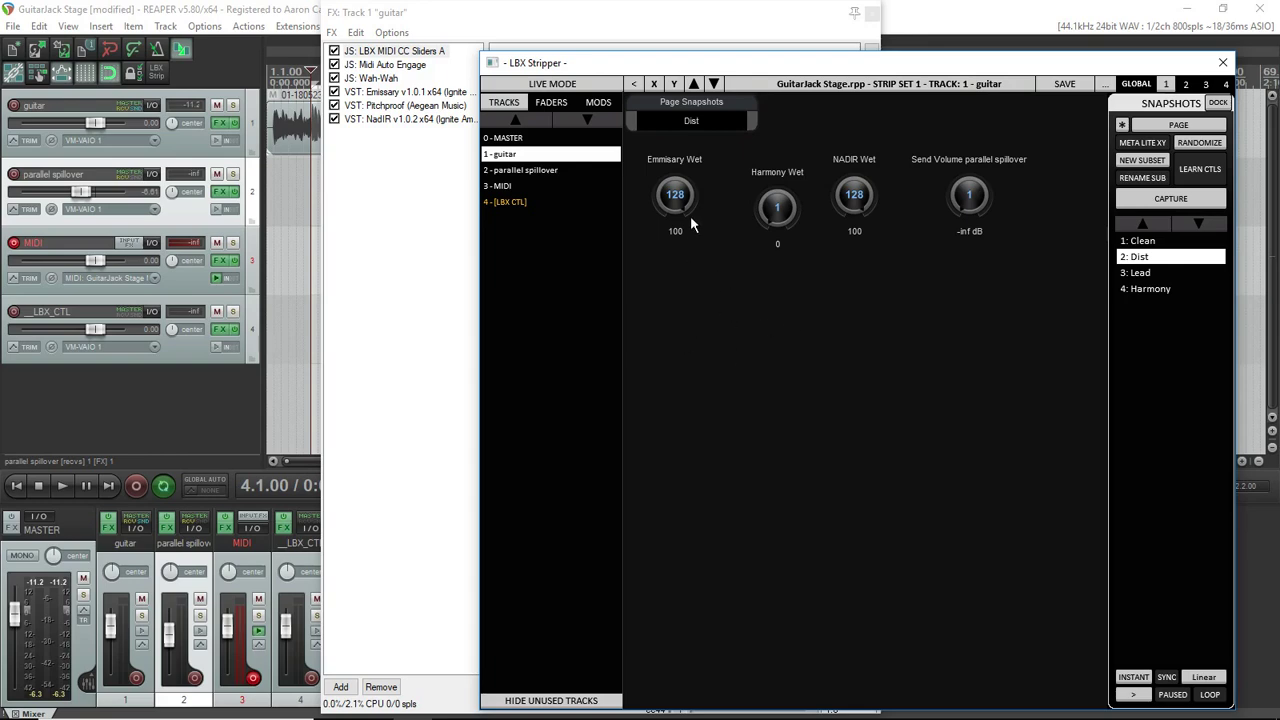
click(546, 88)
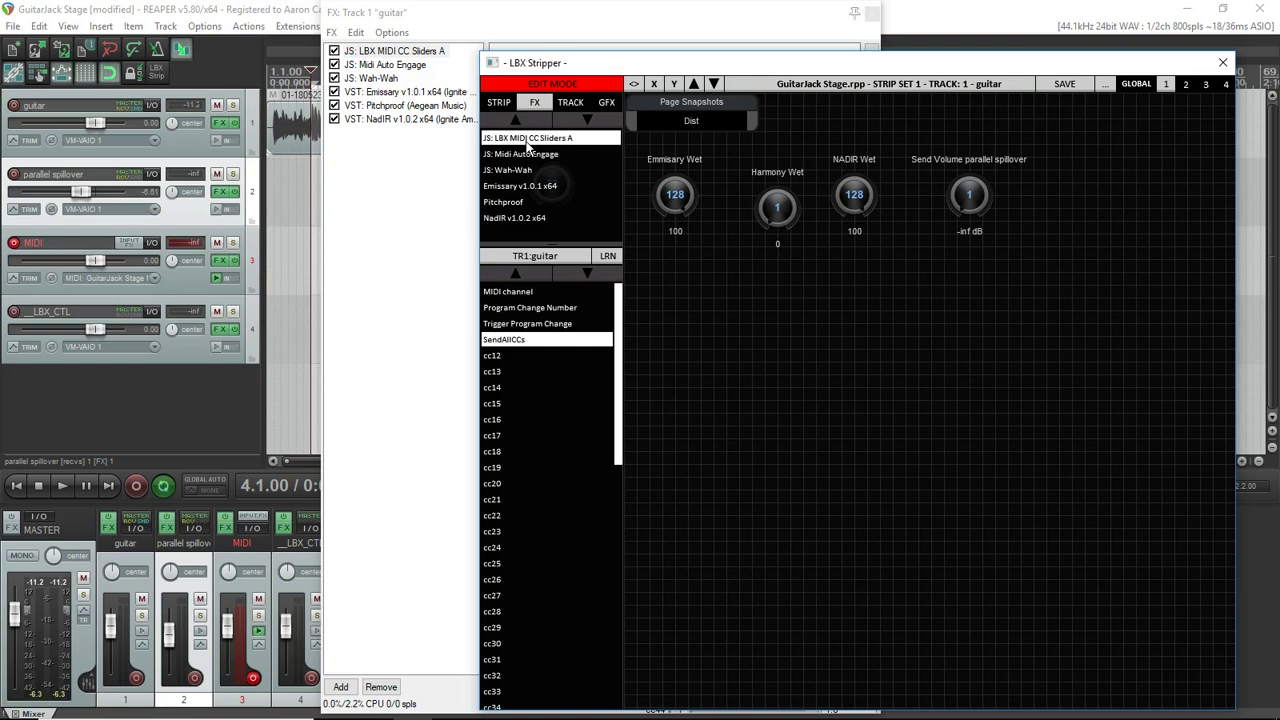
click(527, 140)
click(500, 341)
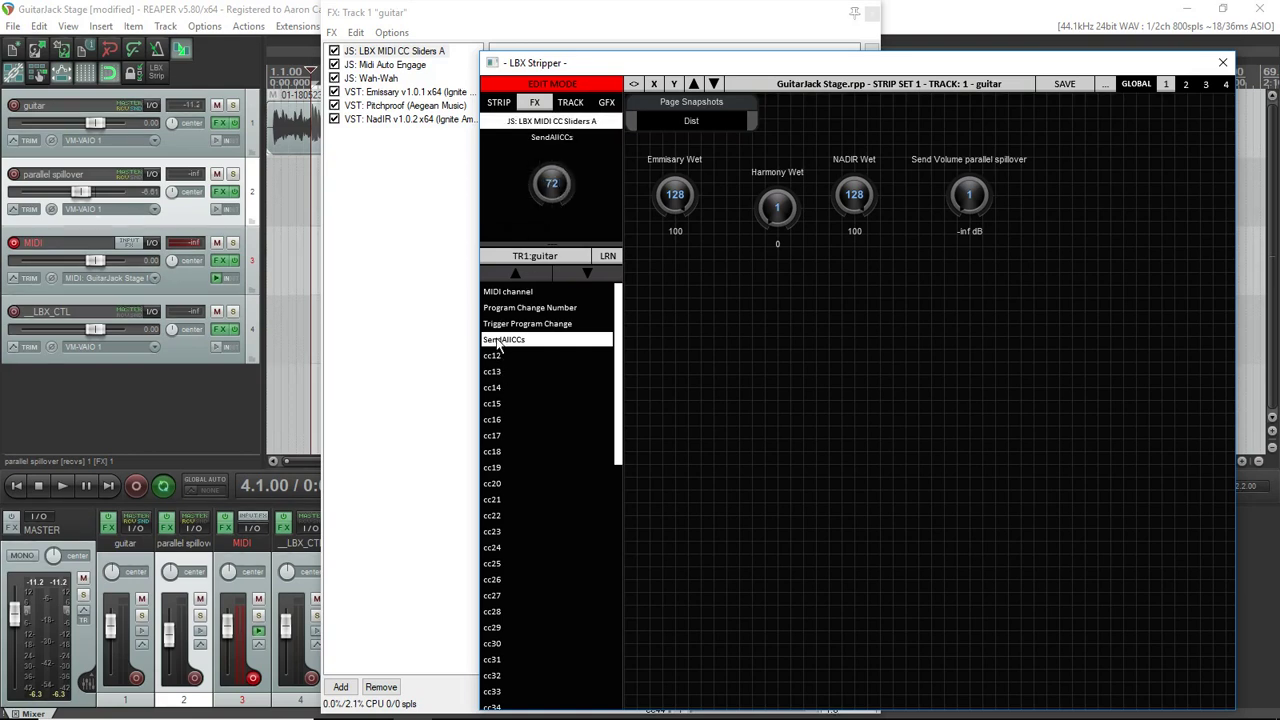
drag(500, 341, 660, 277)
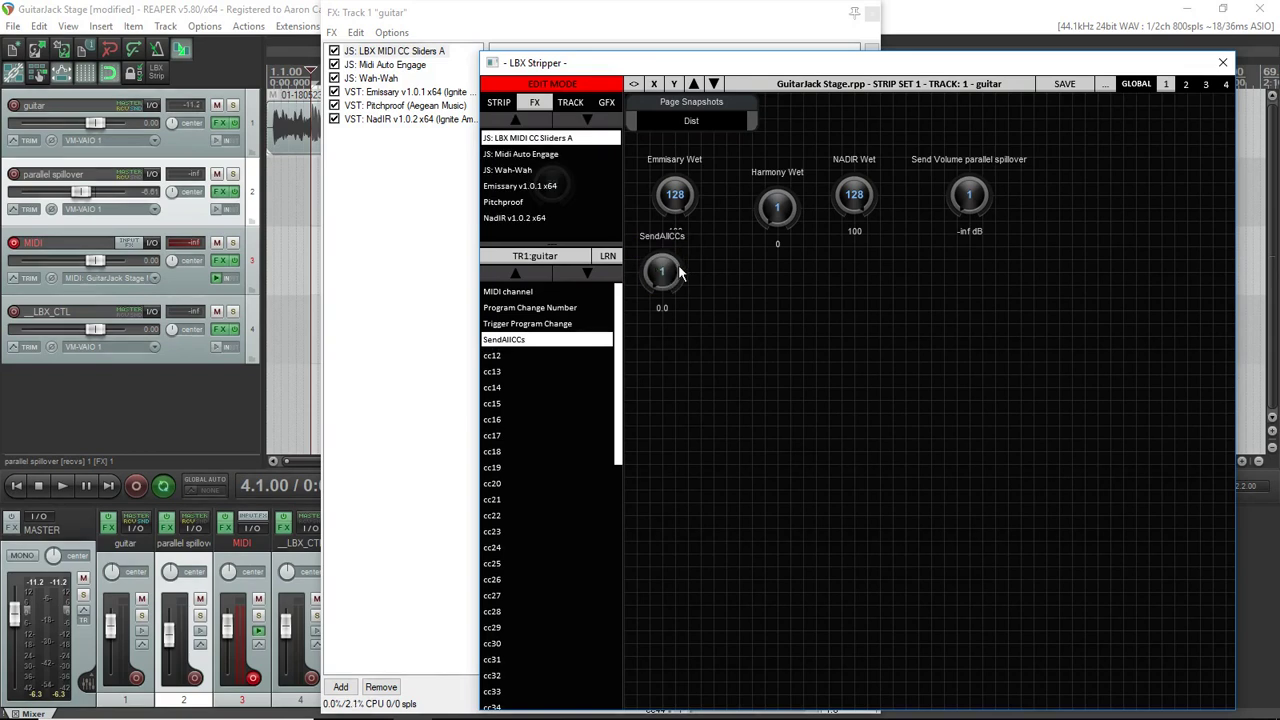
click(662, 275)
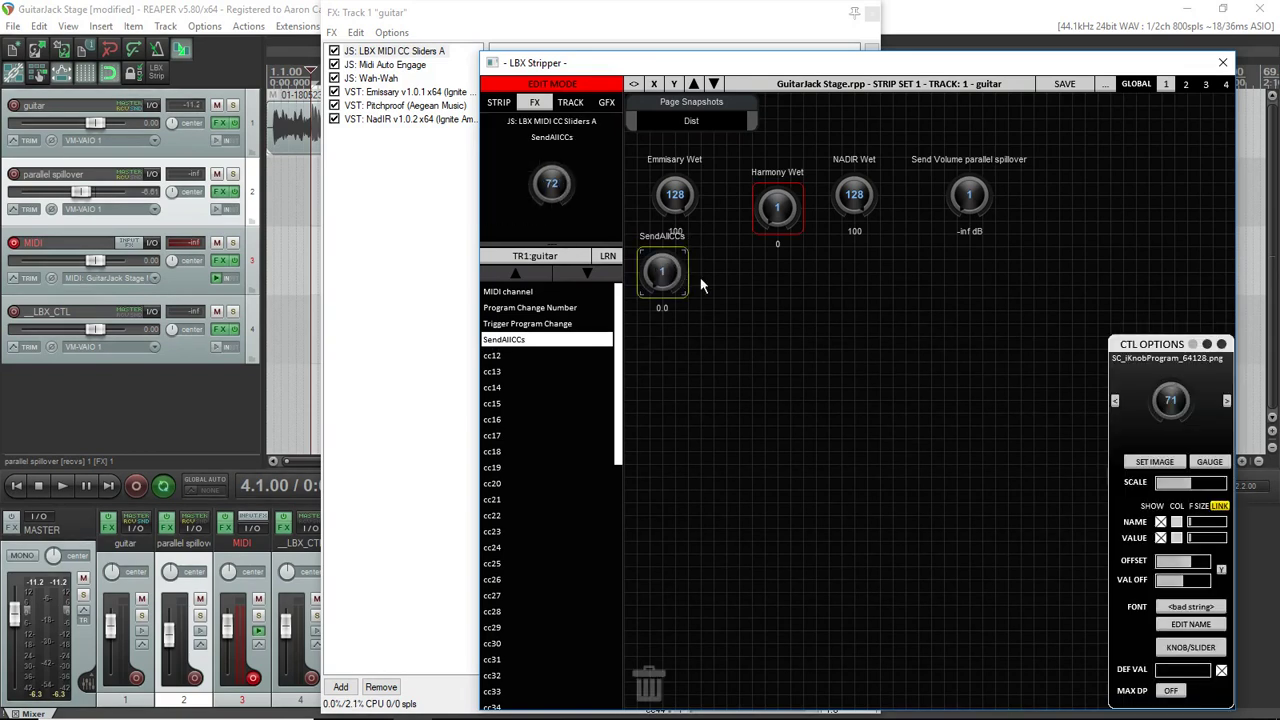
click(551, 88)
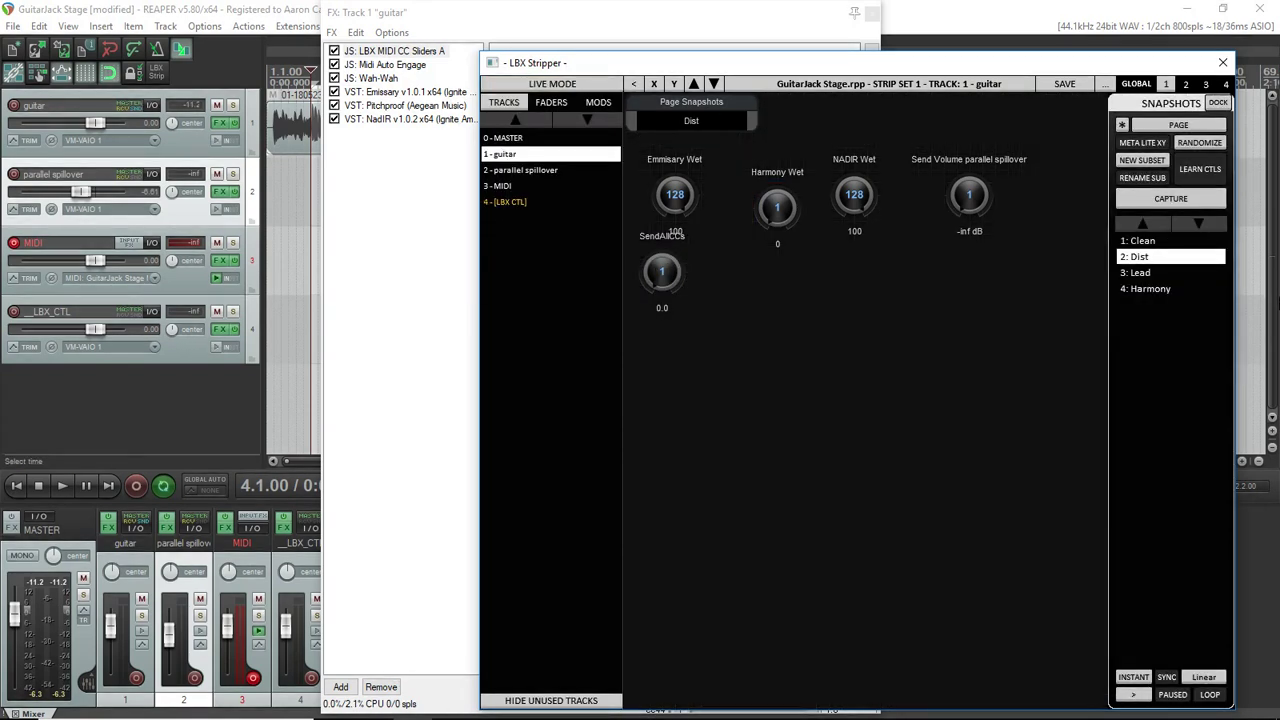
click(1143, 242)
right_click(1143, 242)
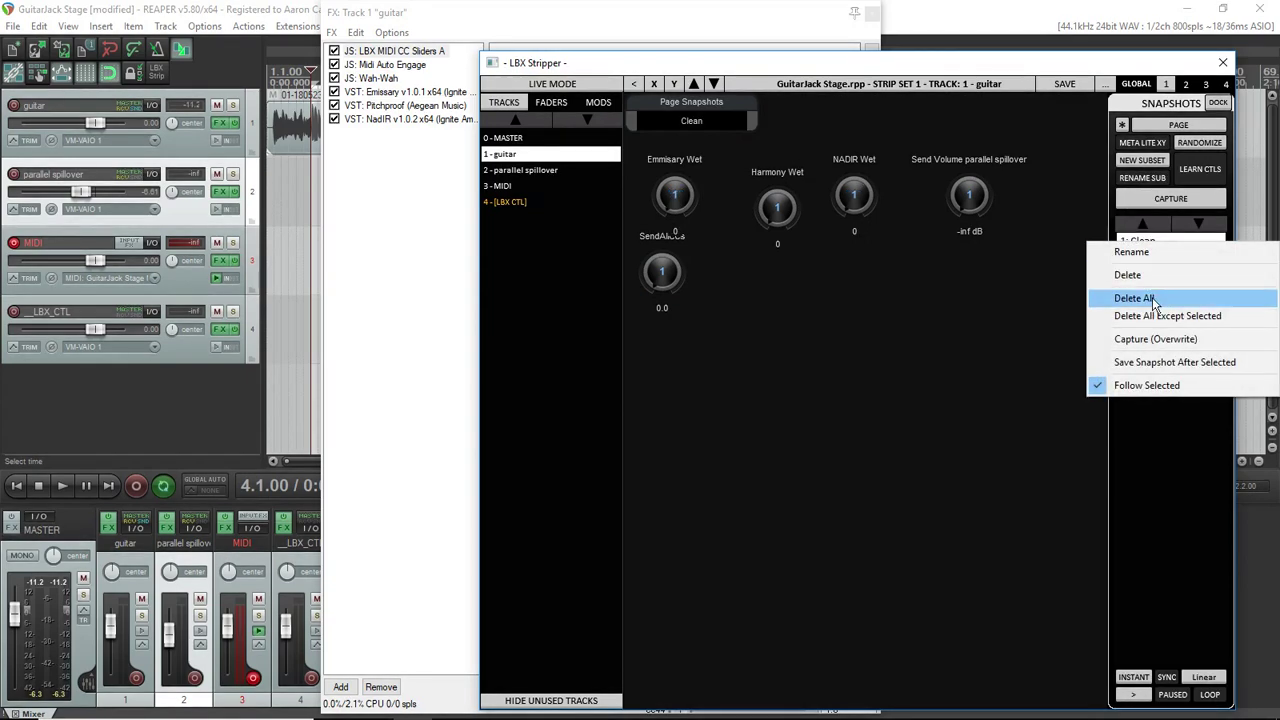
click(667, 270)
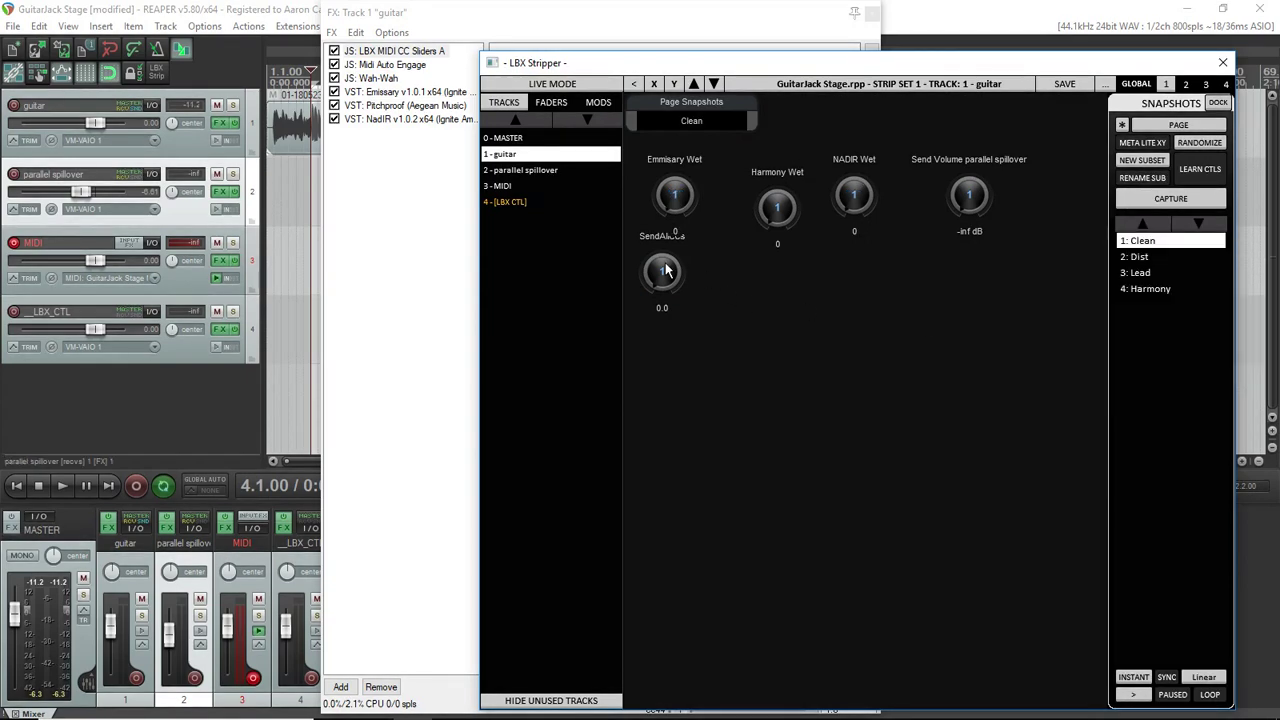
Step: In edit mode, hide the SendAllCCs knob's value and raise its default value to the maximum, and return to live mode
click(553, 85)
click(674, 281)
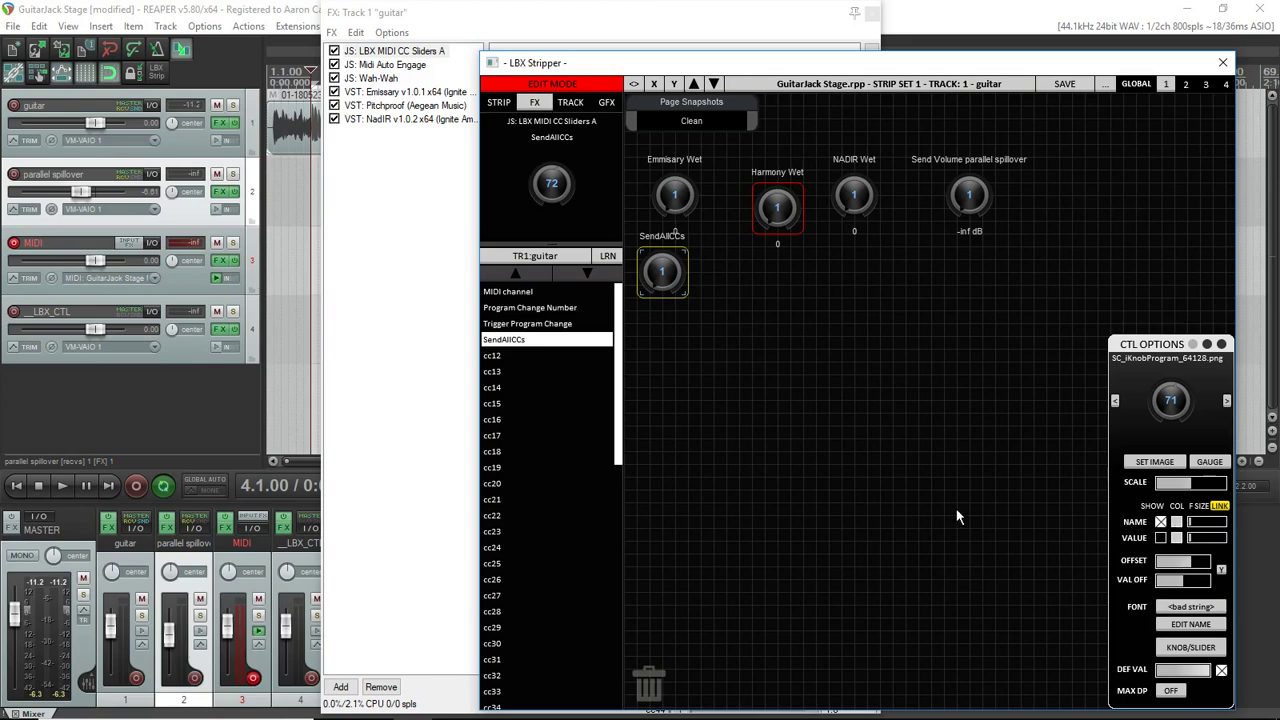
click(518, 85)
Step: Recapture the Clean, Dist, Lead and Harmony snapshots in turn, overwriting each with the current control settings
right_click(1142, 242)
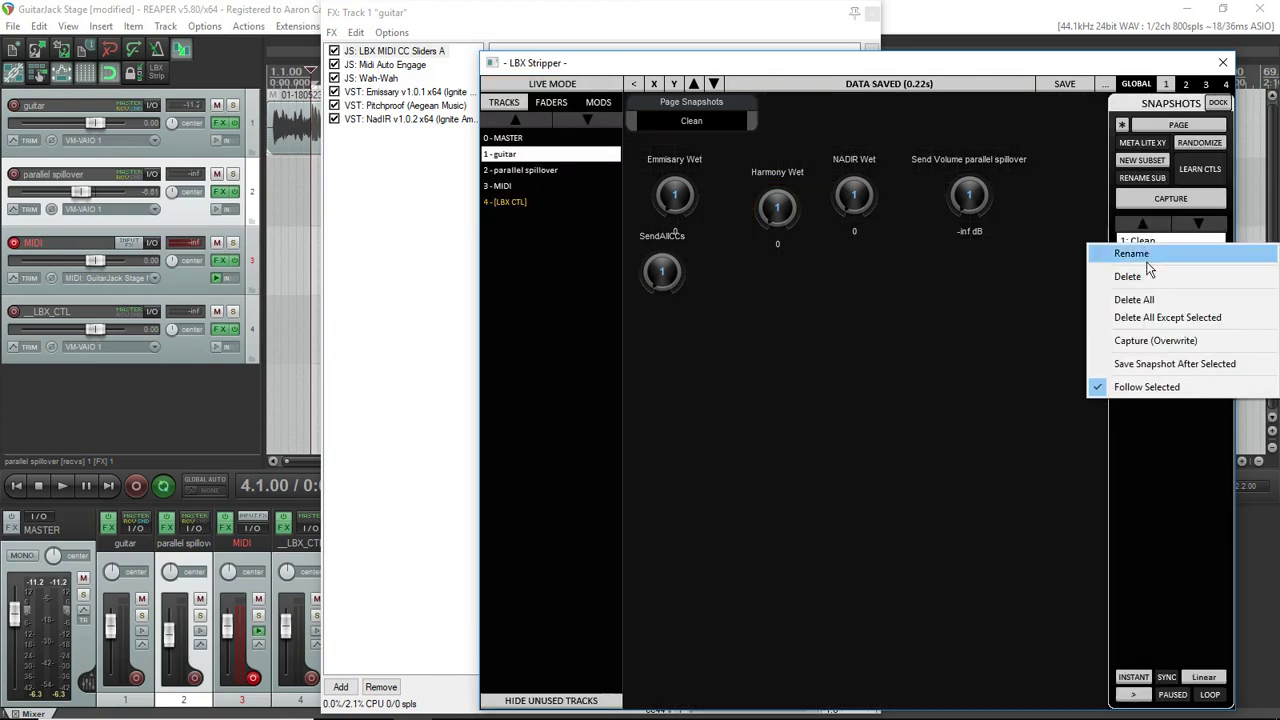
click(1173, 340)
click(1136, 258)
right_click(1138, 260)
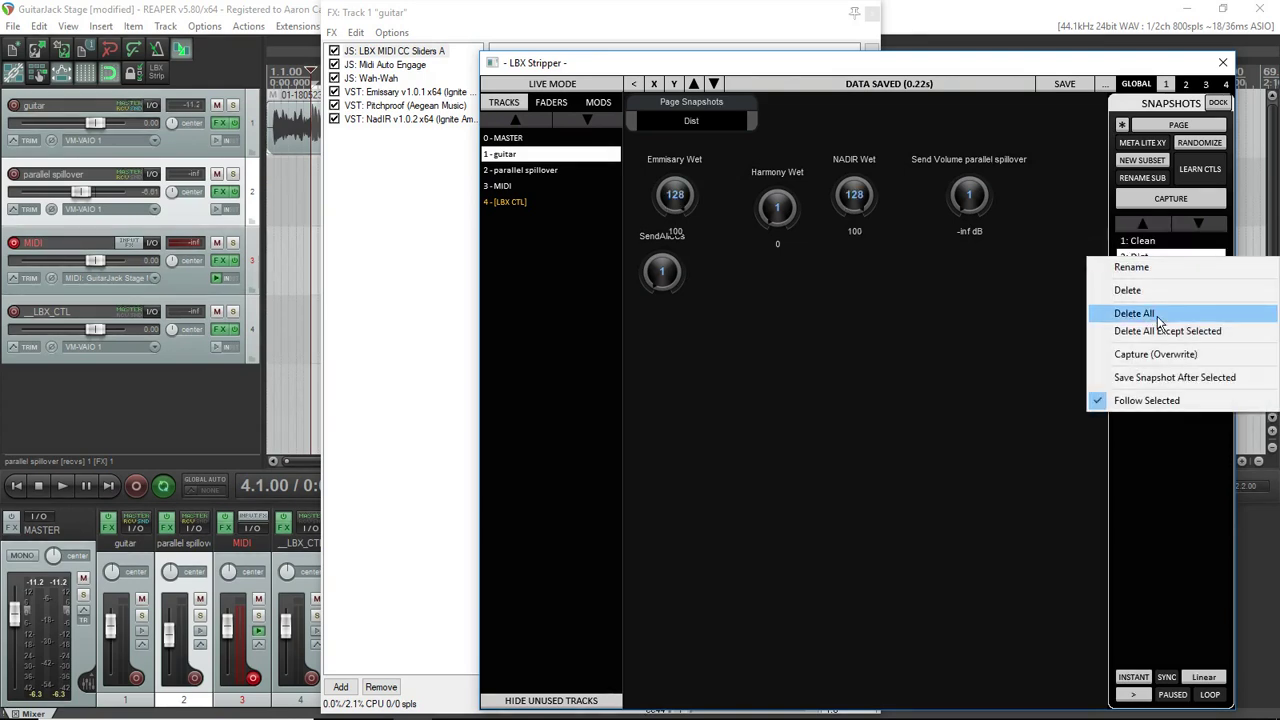
click(1158, 356)
click(1140, 273)
right_click(1140, 274)
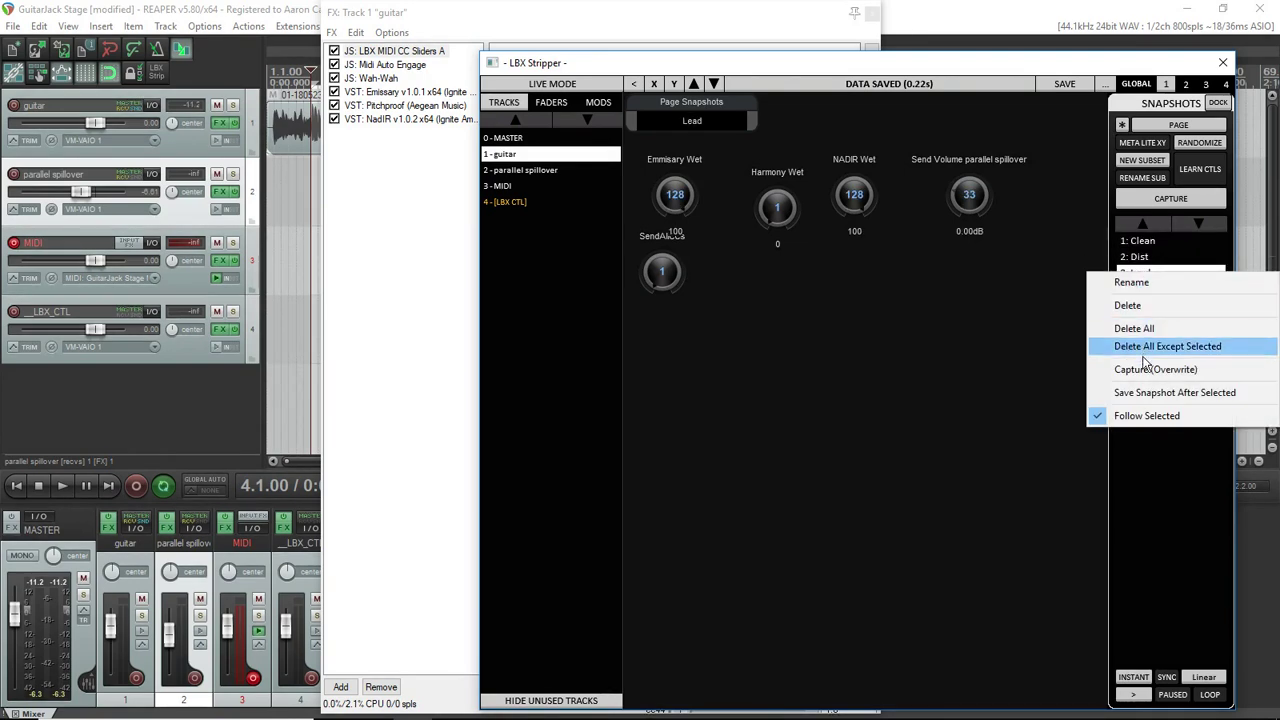
click(1160, 368)
click(1136, 289)
right_click(1137, 290)
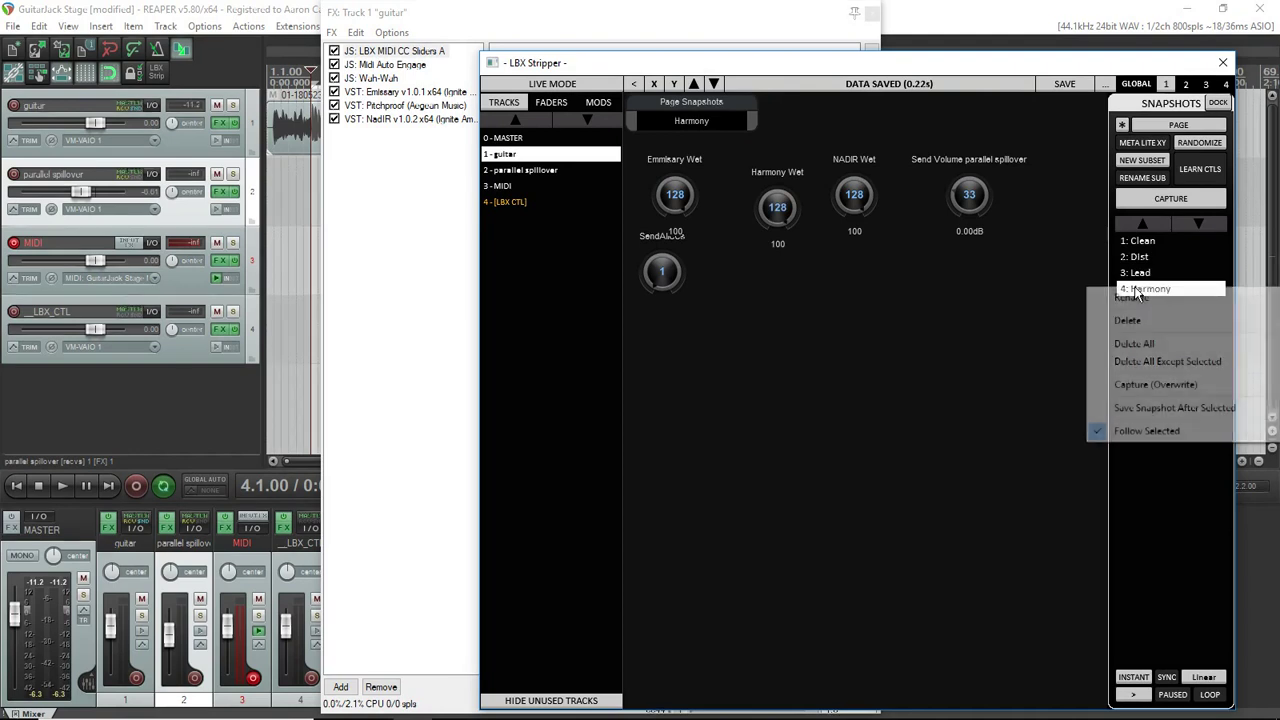
click(1158, 385)
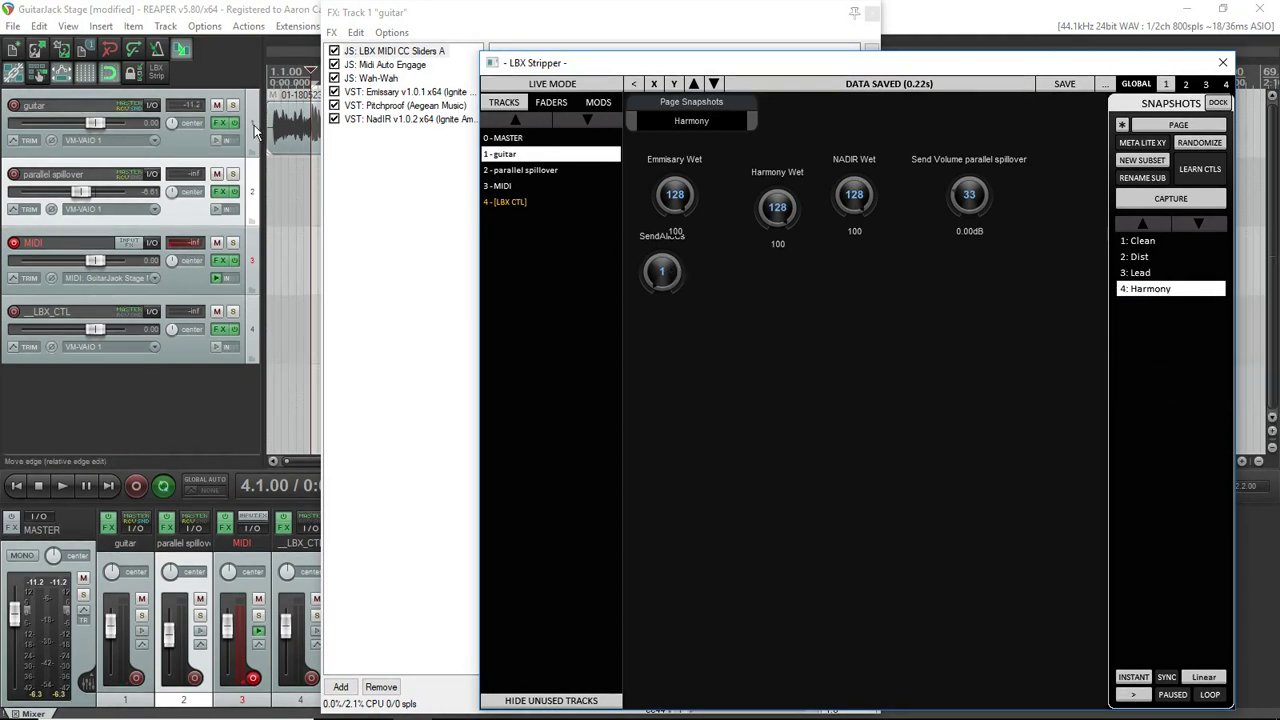
Step: Inspect Midi Auto Engage, Emissary and Wah-Wah in the guitar track's FX chain, and close the FX window
click(216, 122)
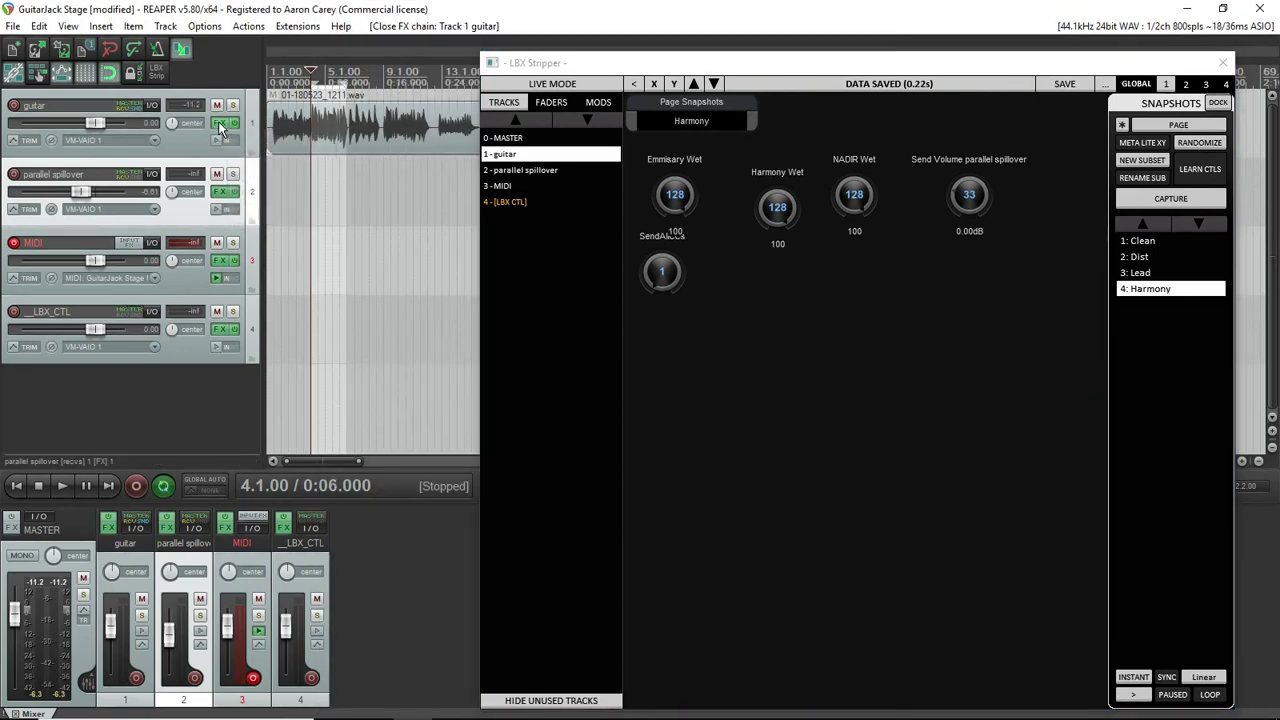
click(216, 122)
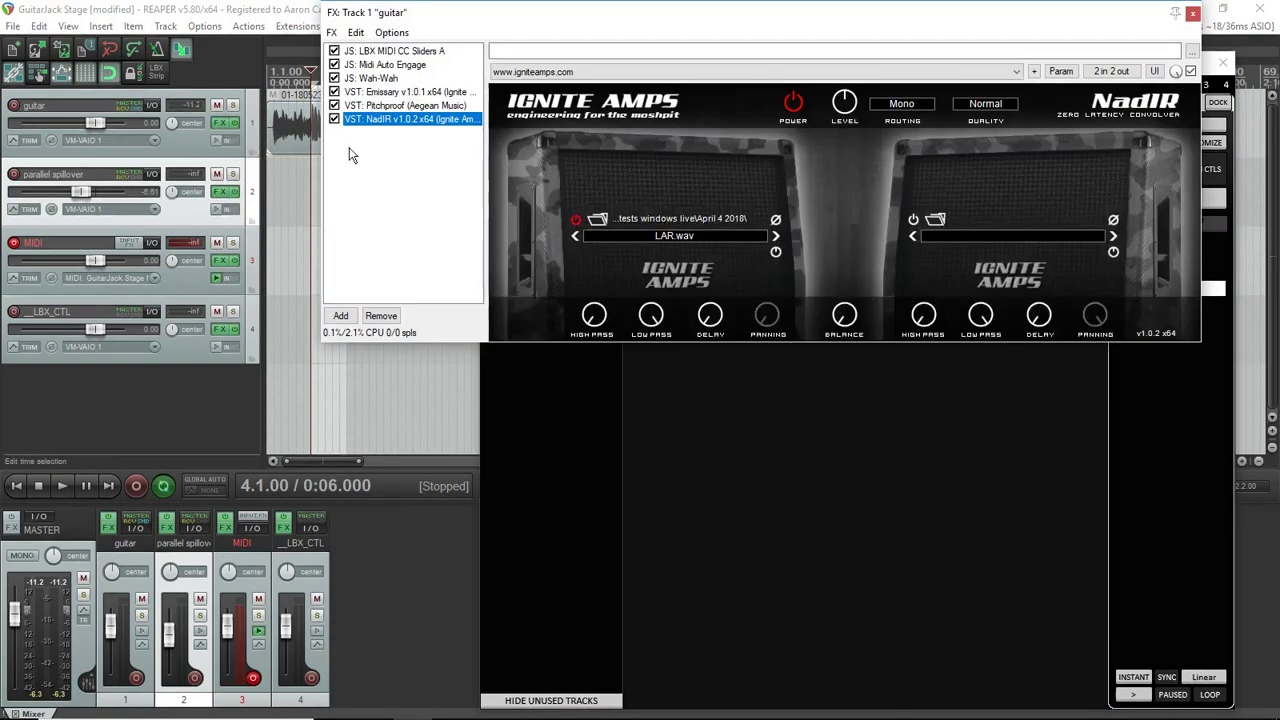
click(383, 65)
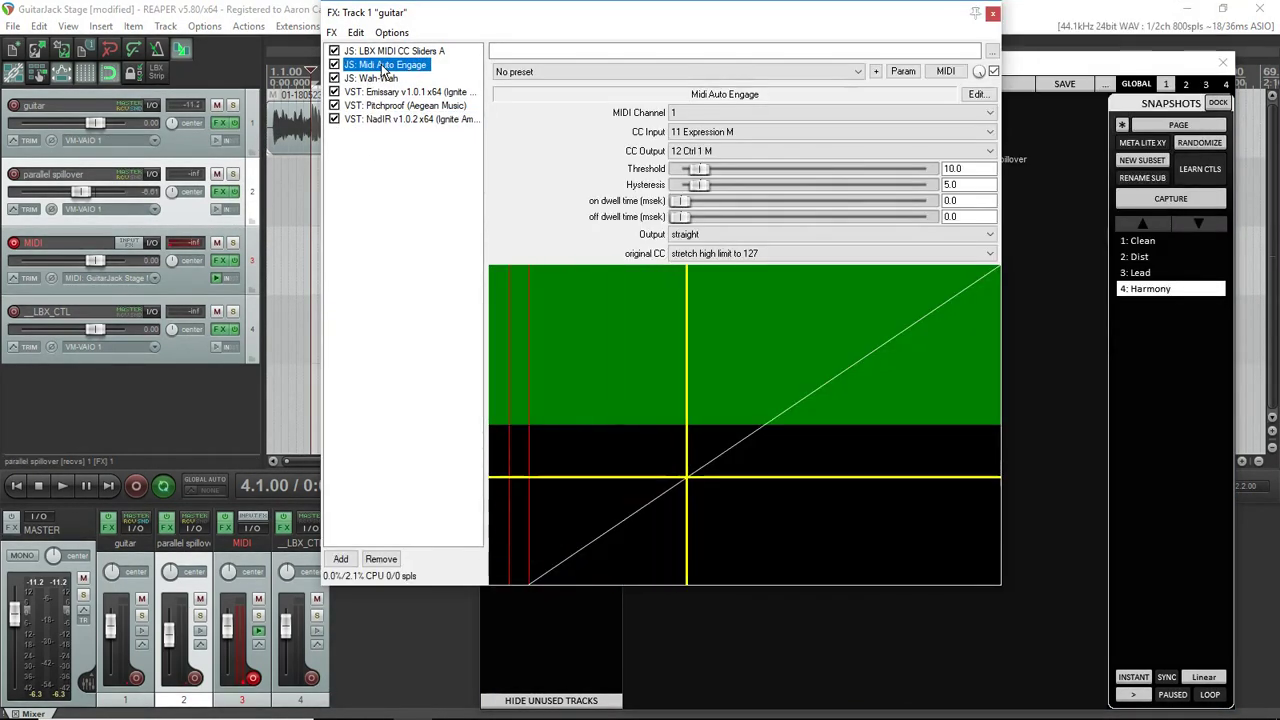
click(368, 91)
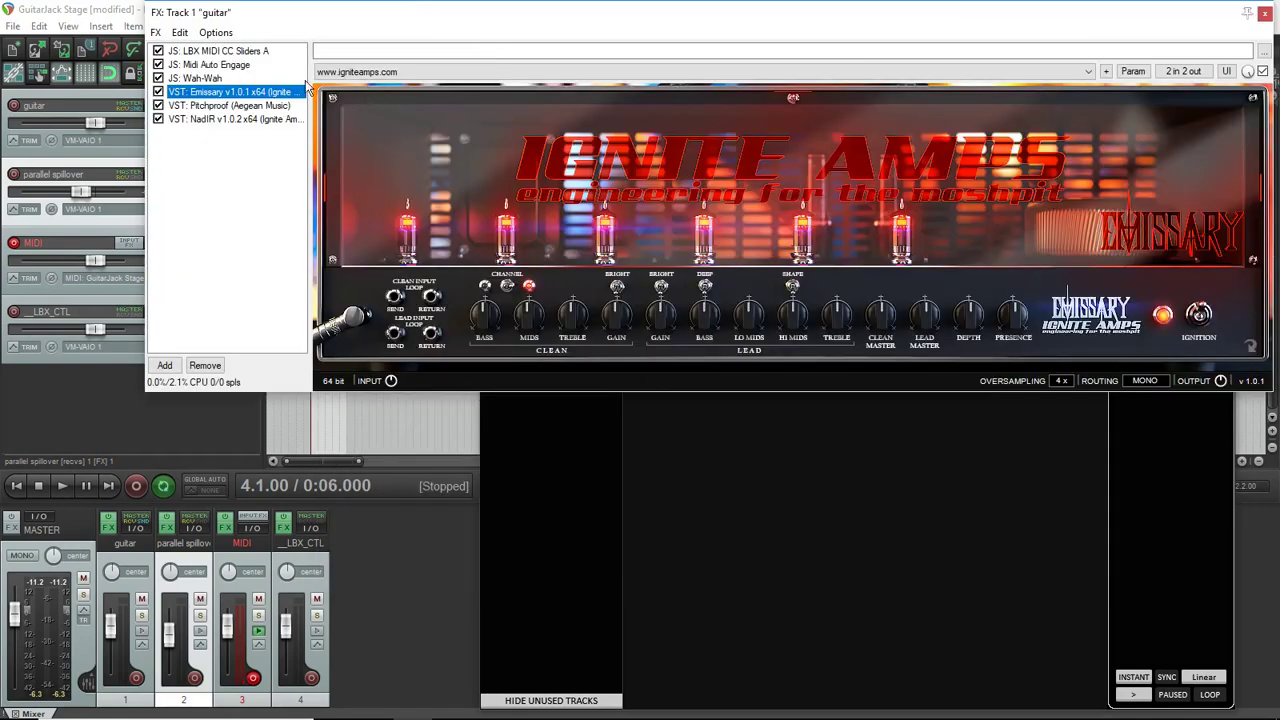
click(212, 79)
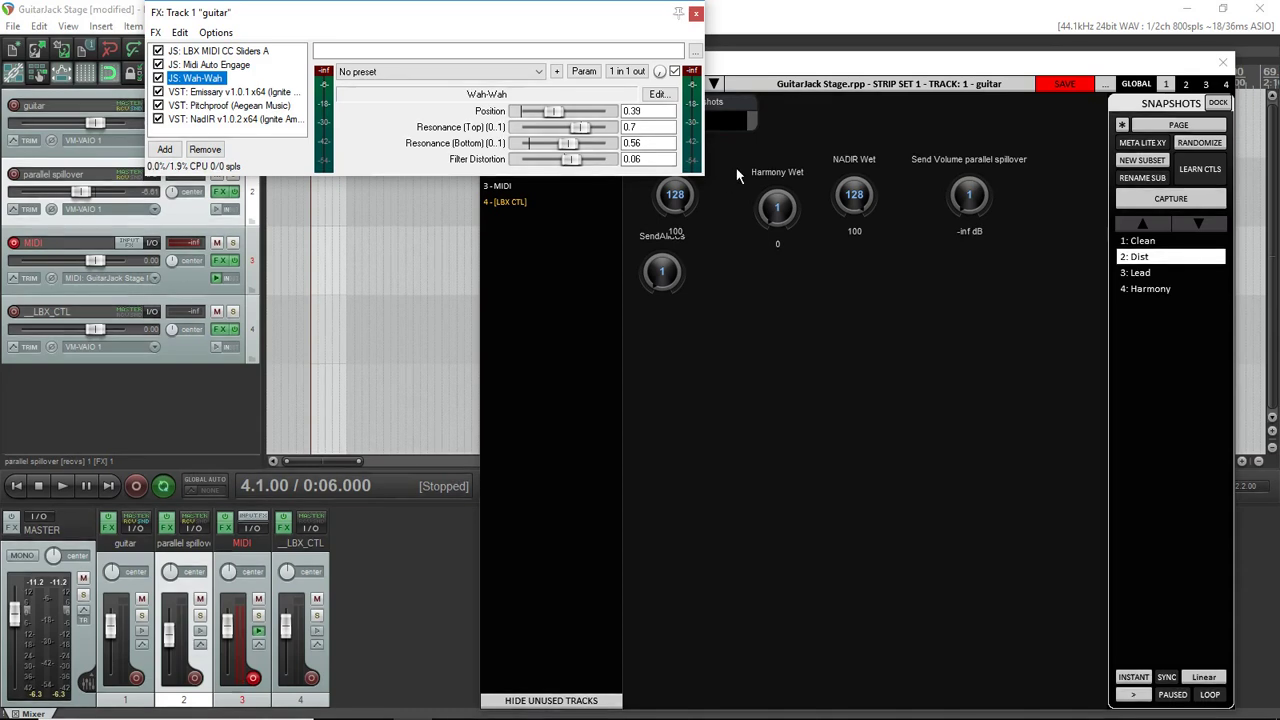
click(697, 16)
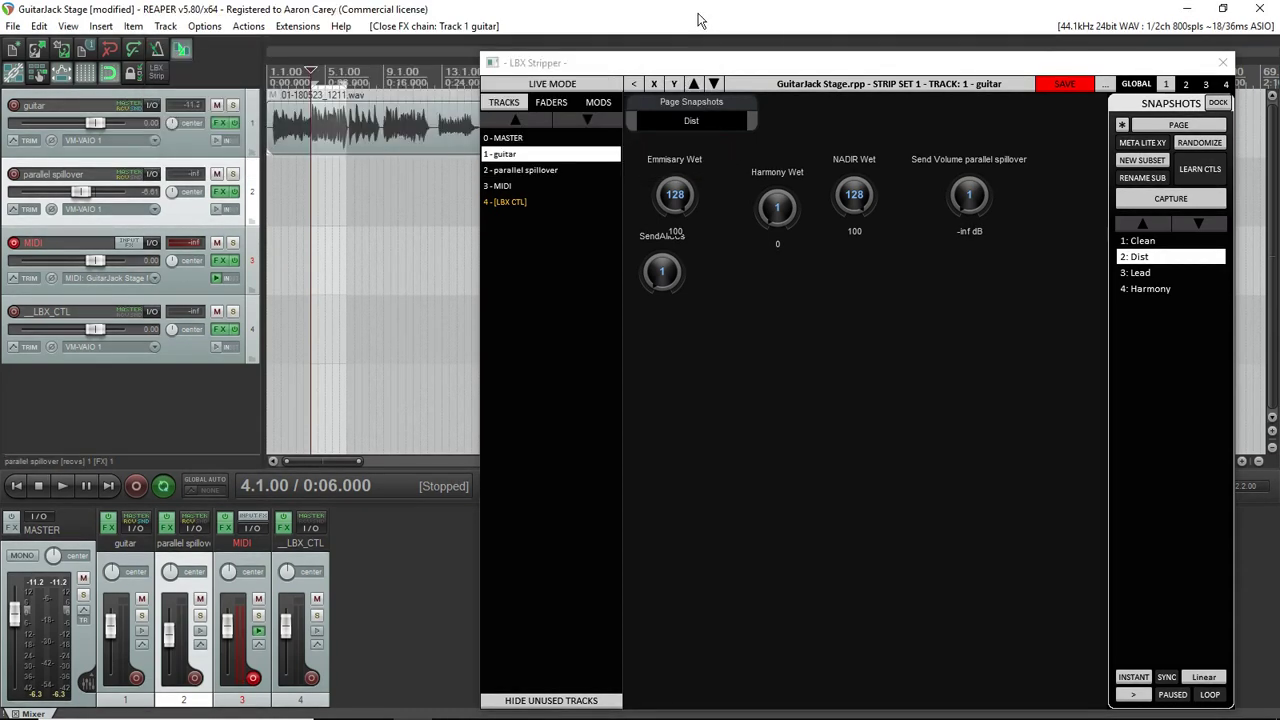
Step: Test the snapshots by playing the guitar track from 10.1.00, and save the LBX Stripper data once playback is stopped
click(434, 168)
click(397, 165)
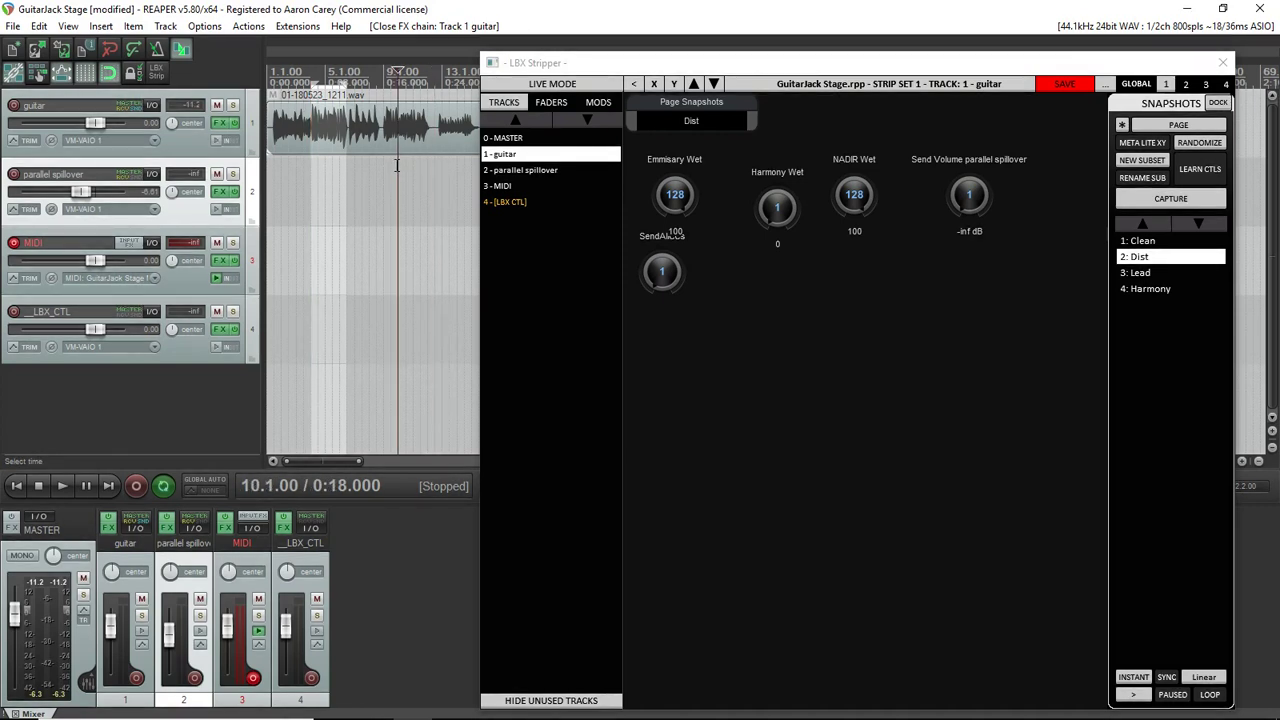
click(62, 486)
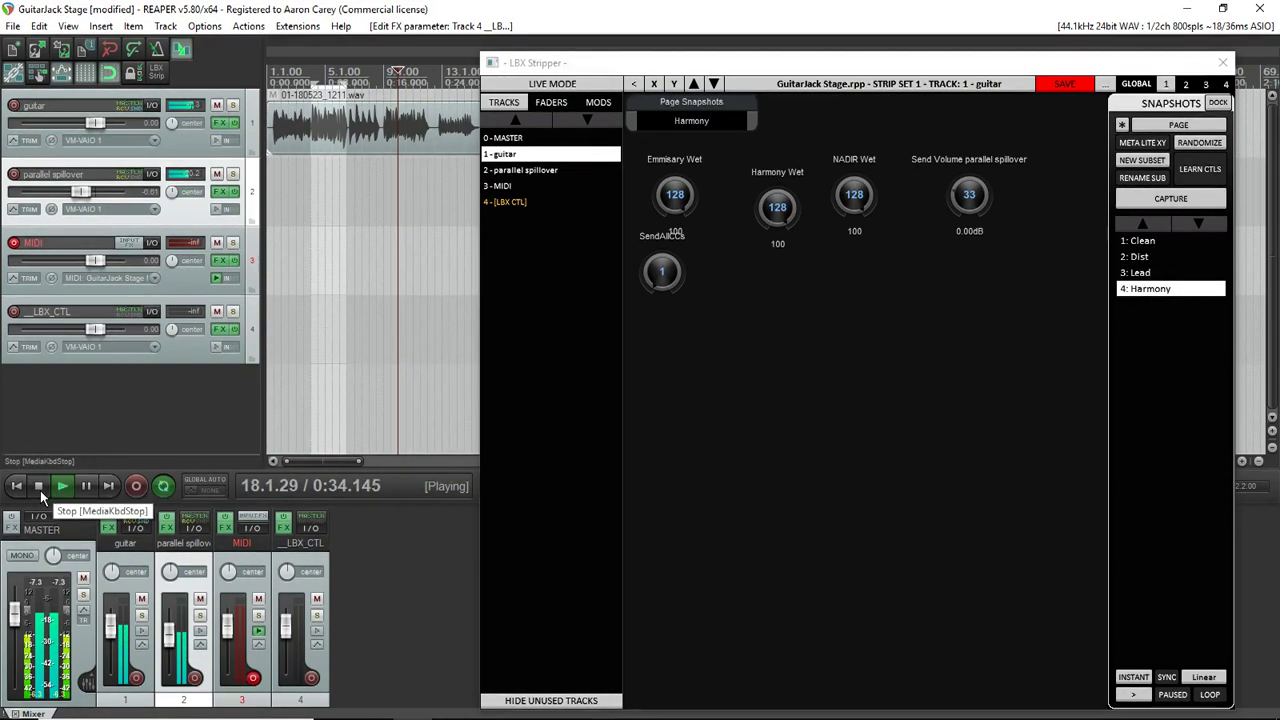
click(40, 487)
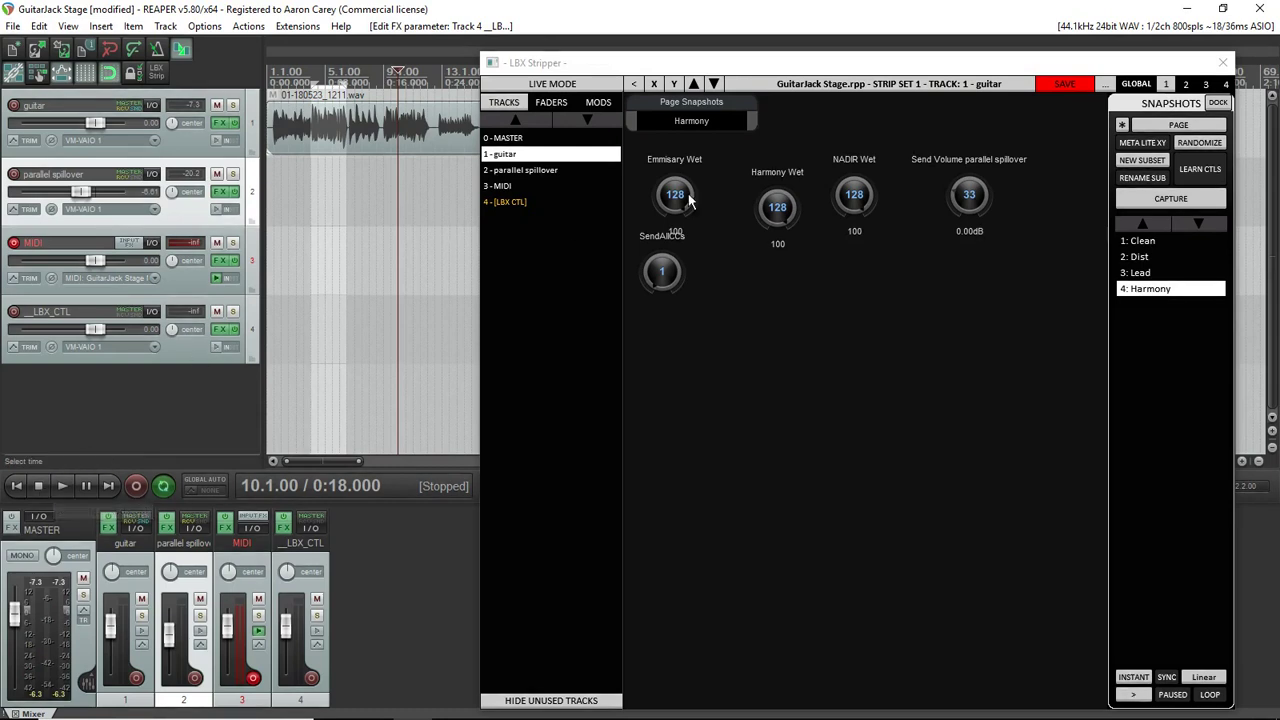
click(1052, 85)
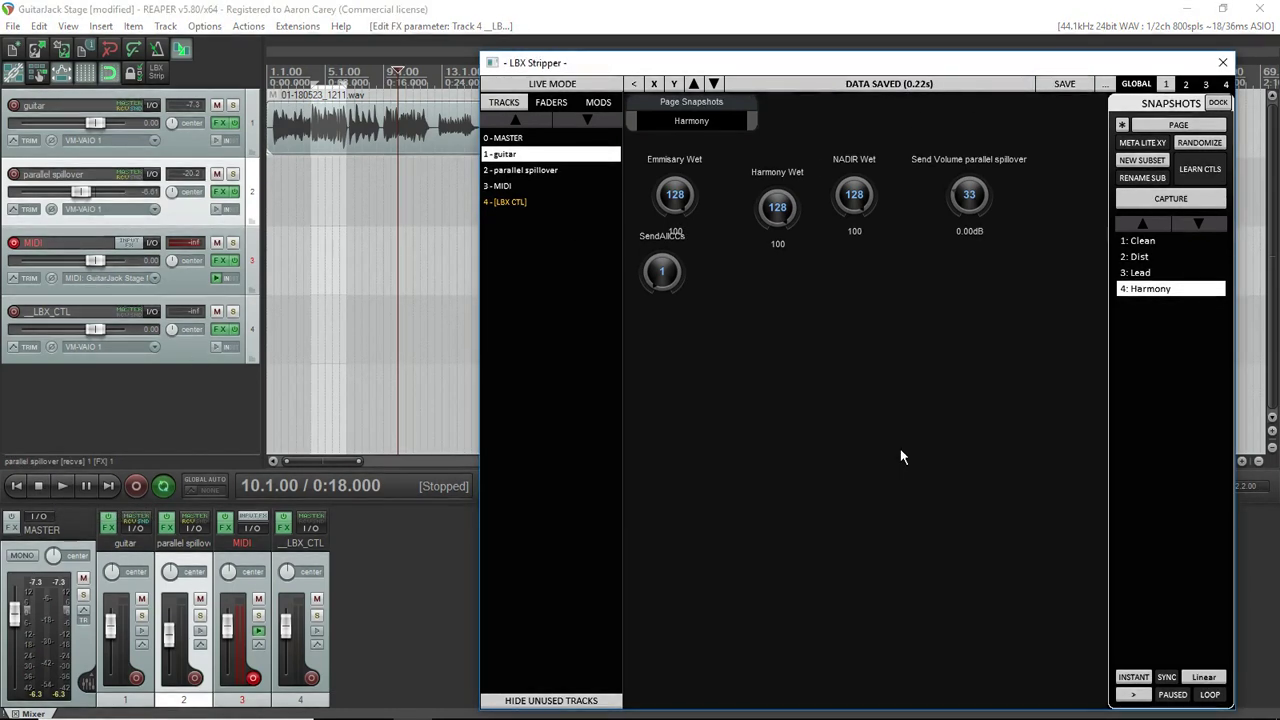